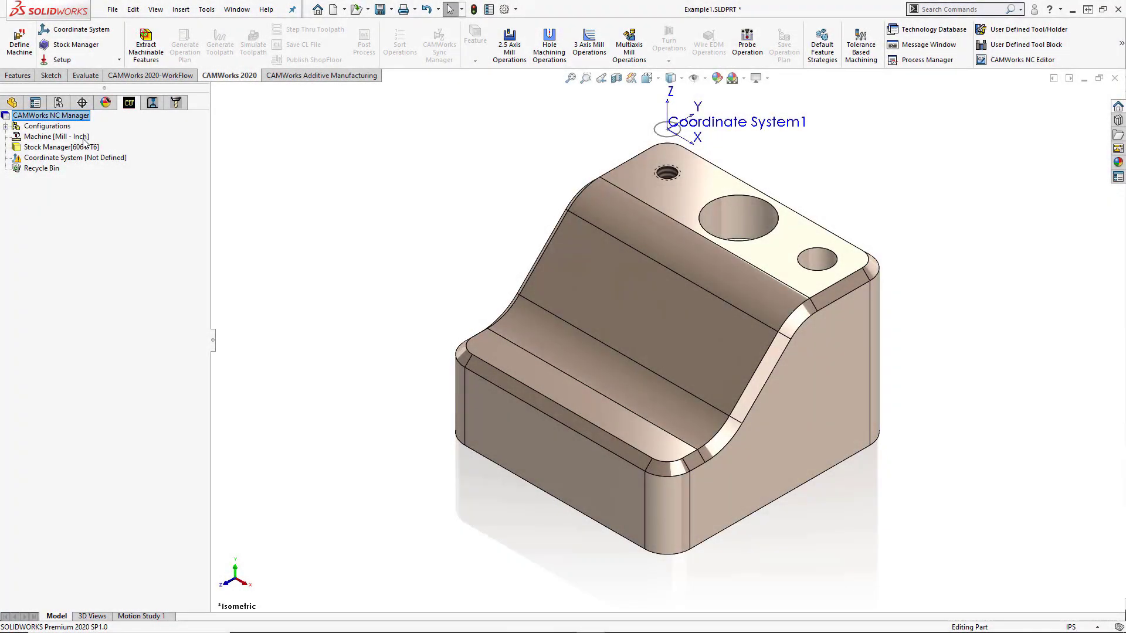
Step: Edit the machine definition to use the Mill - Inch machine with Tool Crib 2 (Inch) as the active tool crib
right_click(84, 138)
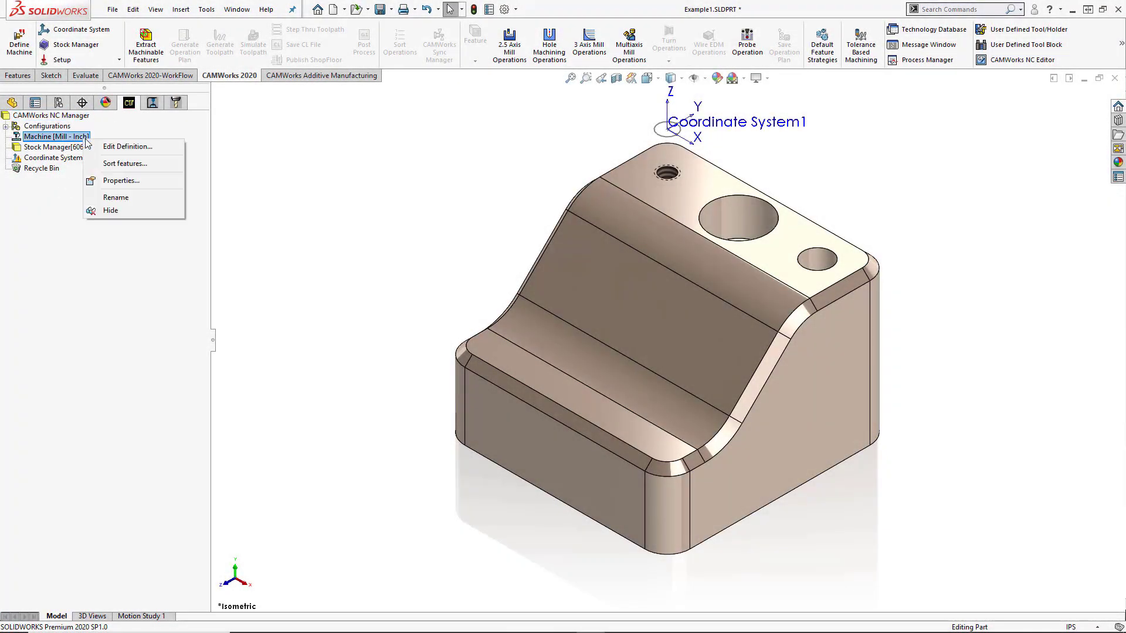
left_click(126, 147)
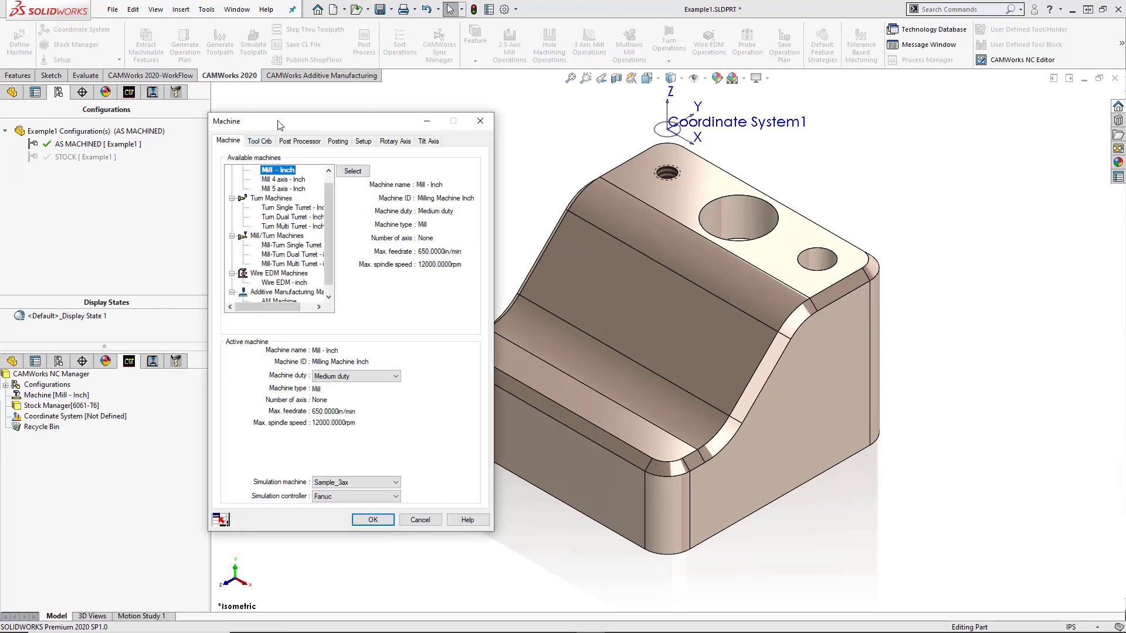
left_click_drag(278, 125, 259, 100)
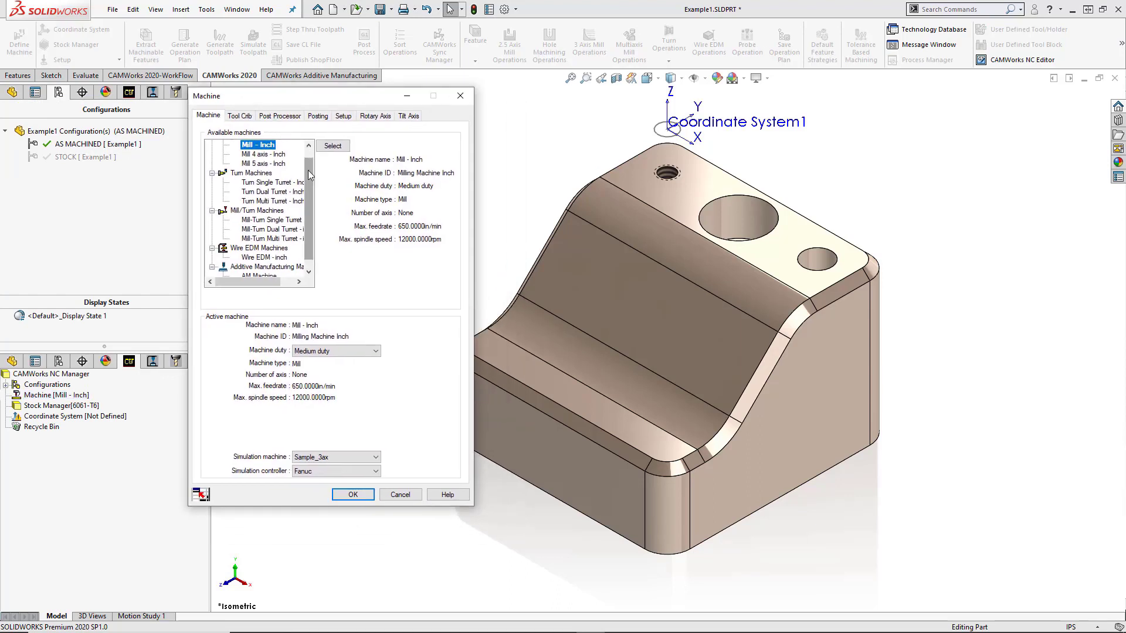
scroll(309, 175, "up", 1)
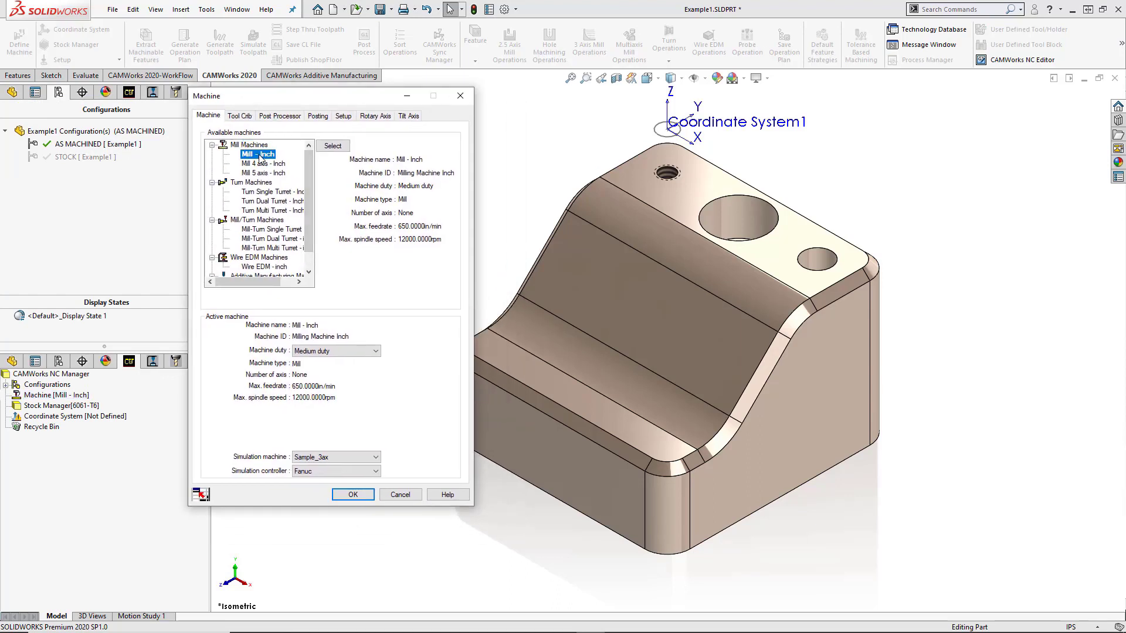
left_click(332, 146)
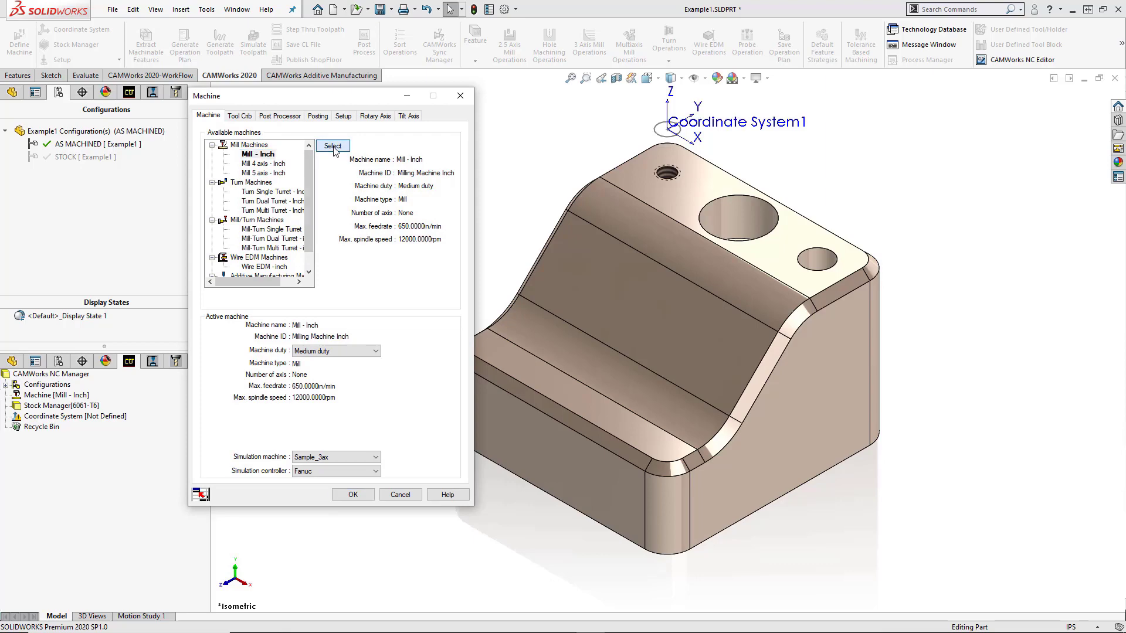
left_click(240, 117)
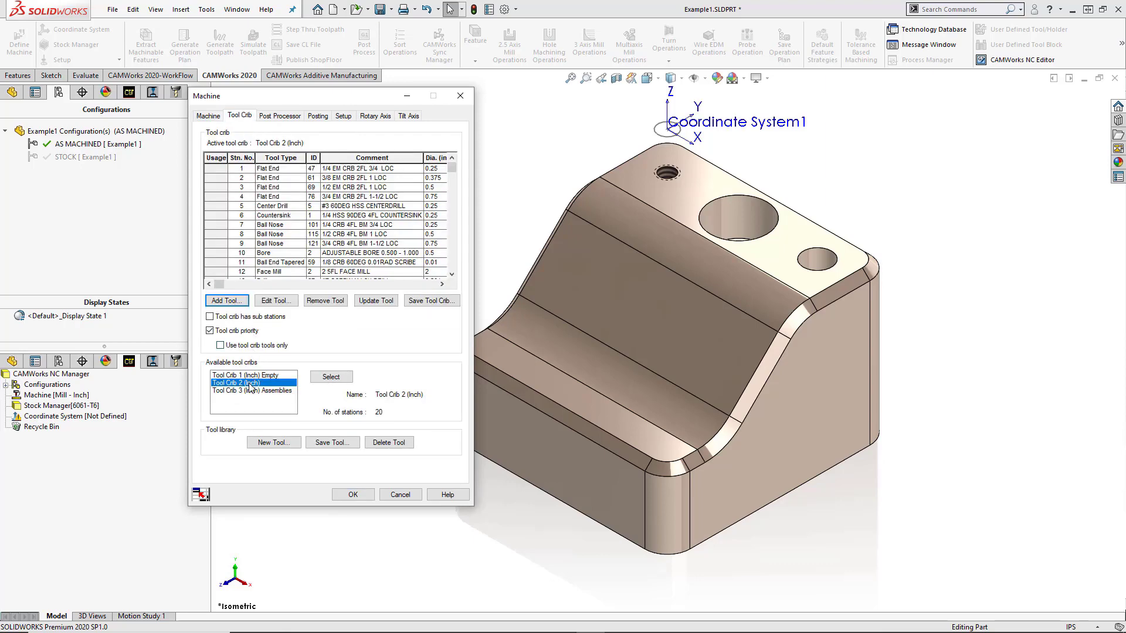
left_click(331, 377)
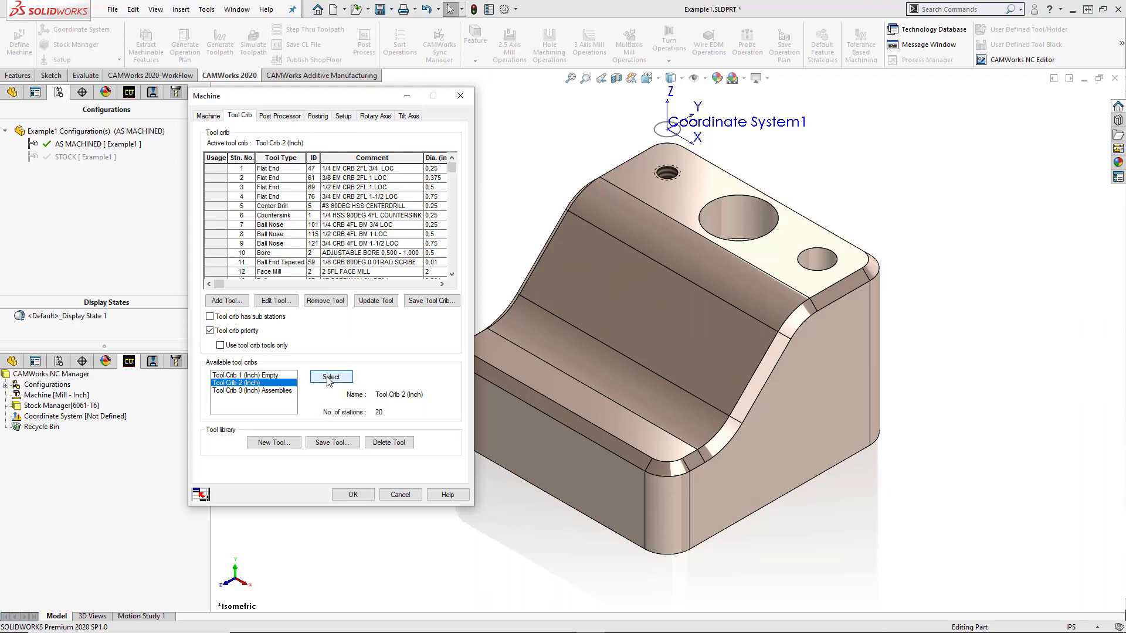
Step: Set M3AXIS-TUTORIAL as the machine's active post processor
left_click(292, 117)
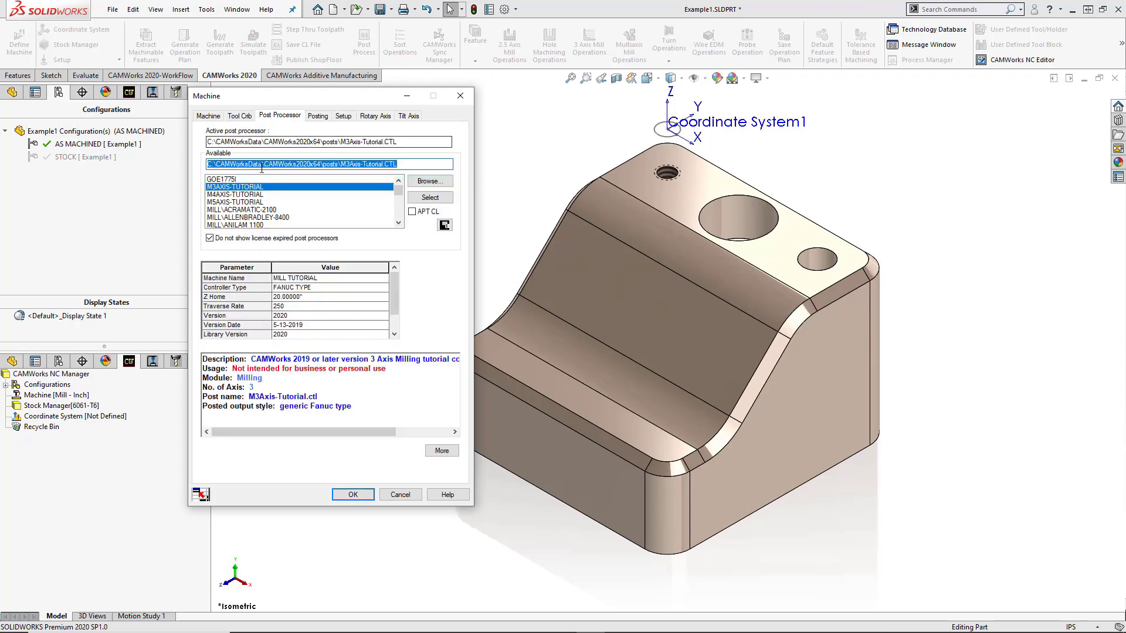
left_click(246, 187)
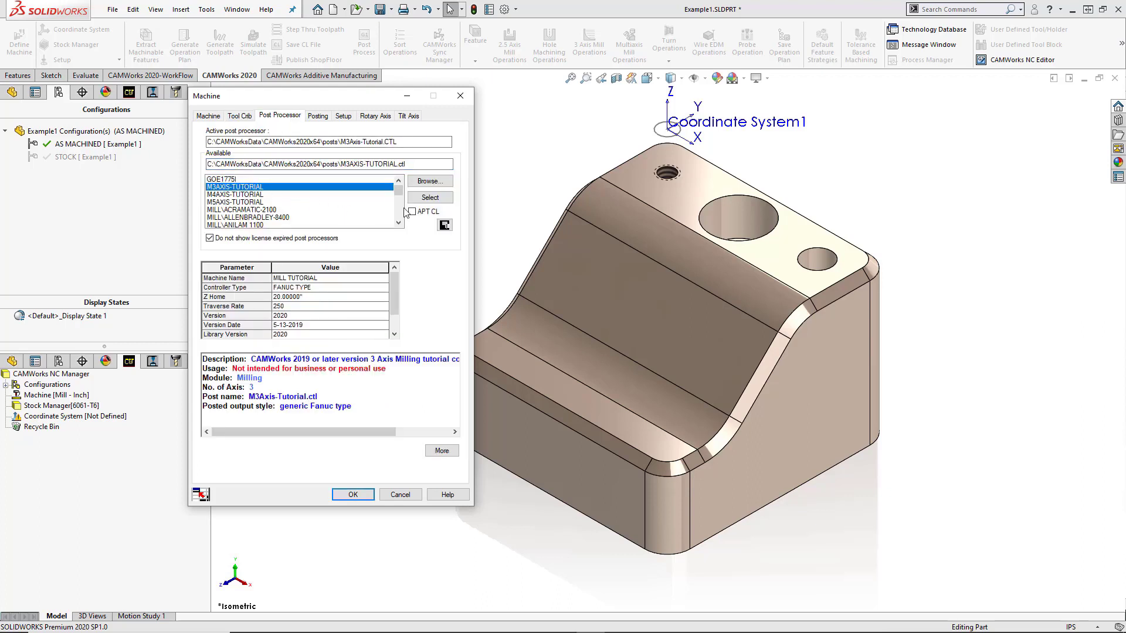
left_click(422, 198)
left_click(422, 200)
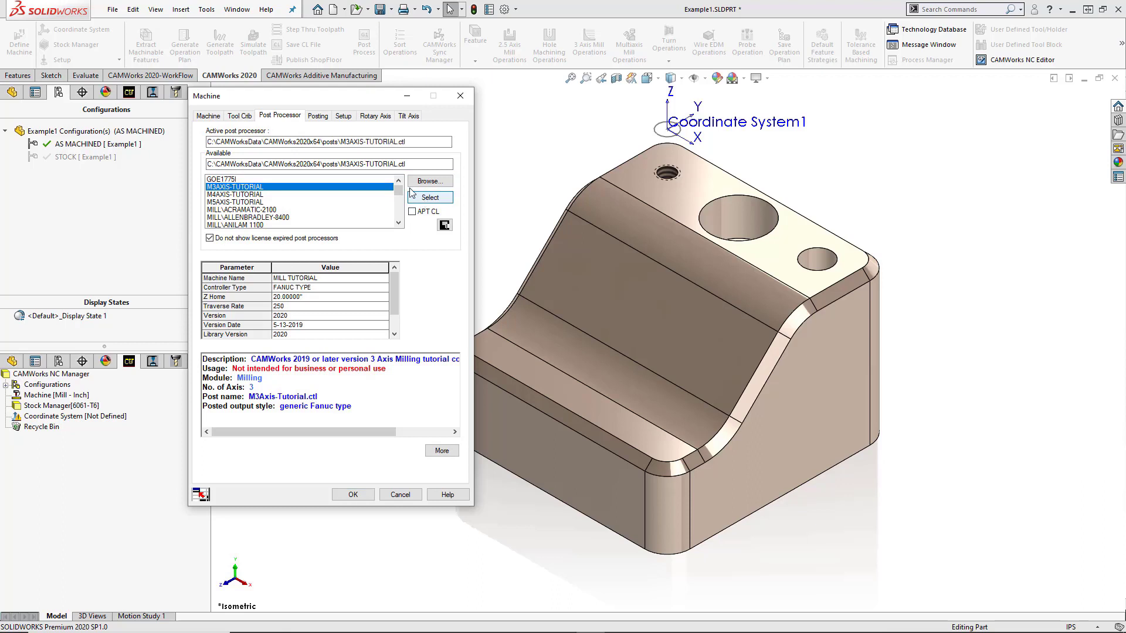
Step: Define the fixture coordinate system with the SOLIDWORKS Coordinate System method, using Coordinate System1
left_click(345, 117)
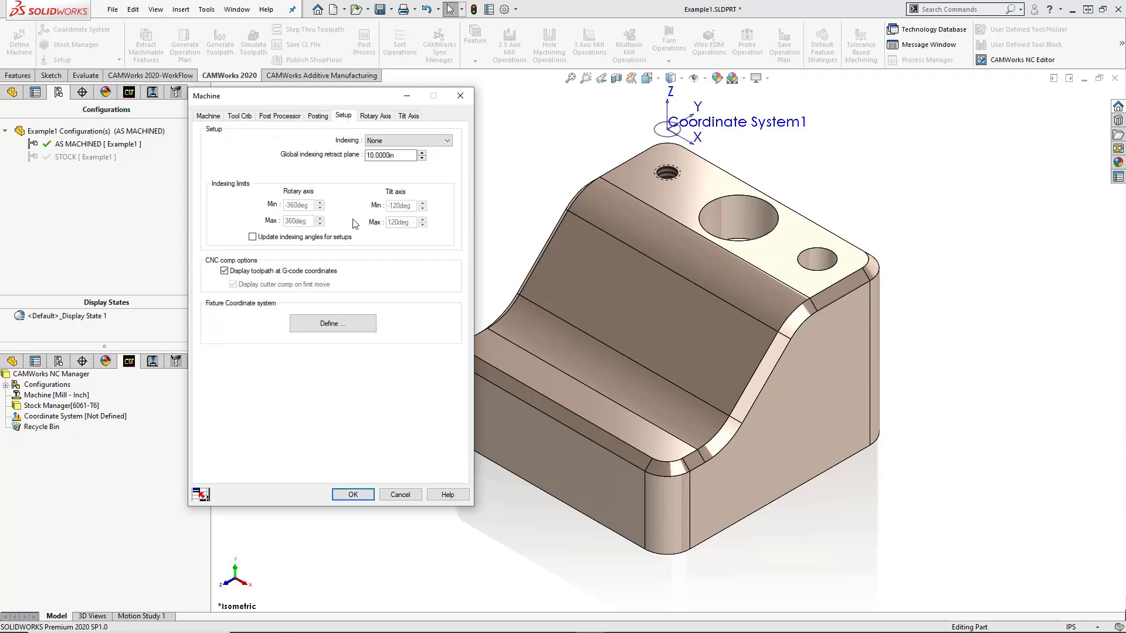
left_click(346, 326)
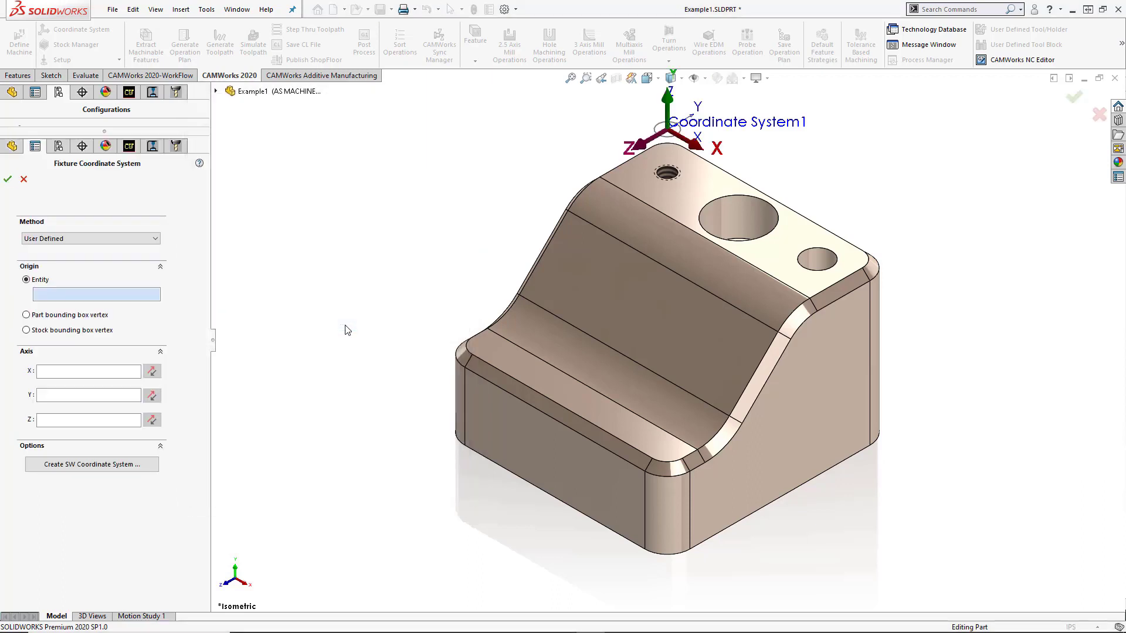
left_click(156, 240)
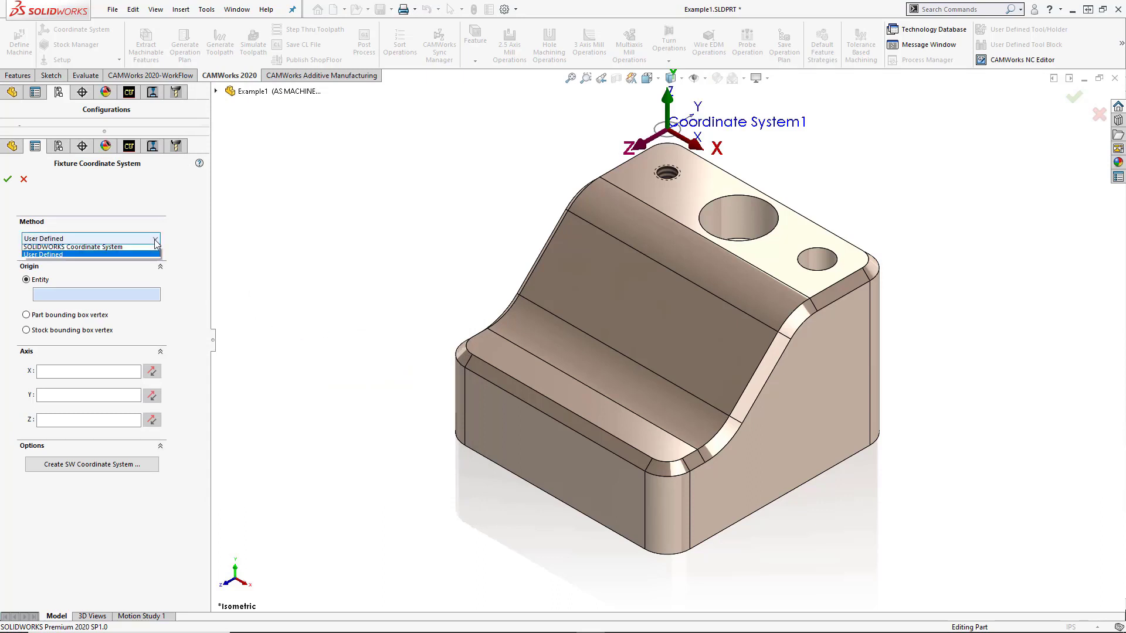
left_click(118, 249)
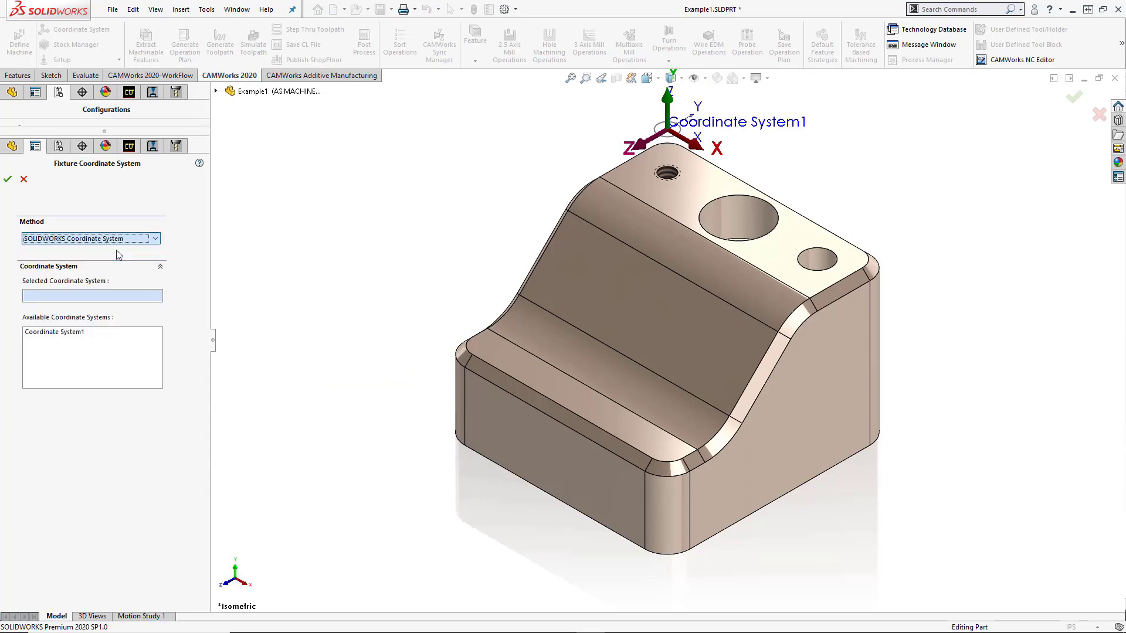
left_click(70, 333)
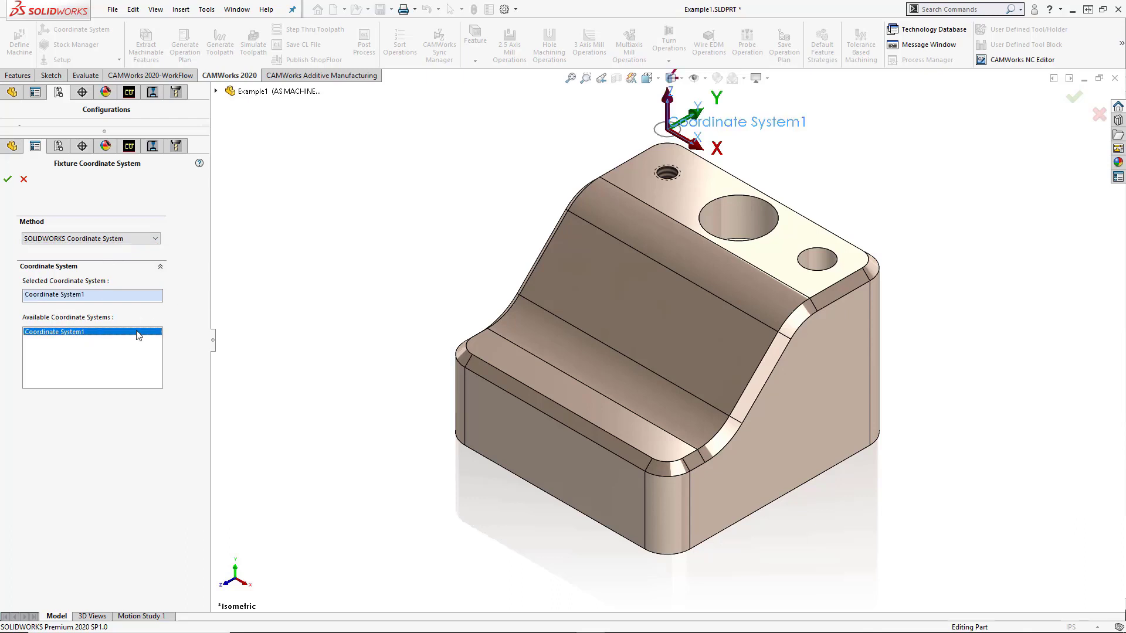
left_click(8, 180)
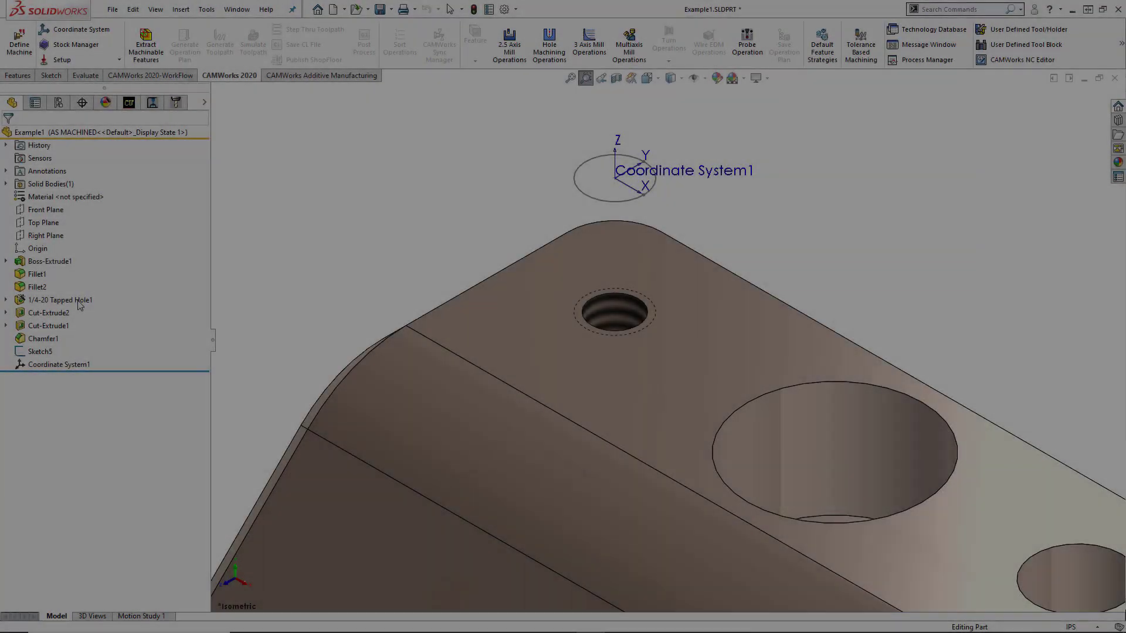
Step: Open the 1/4-20 tapped hole feature for editing and examine its hole type, size, end condition and thread settings
right_click(78, 299)
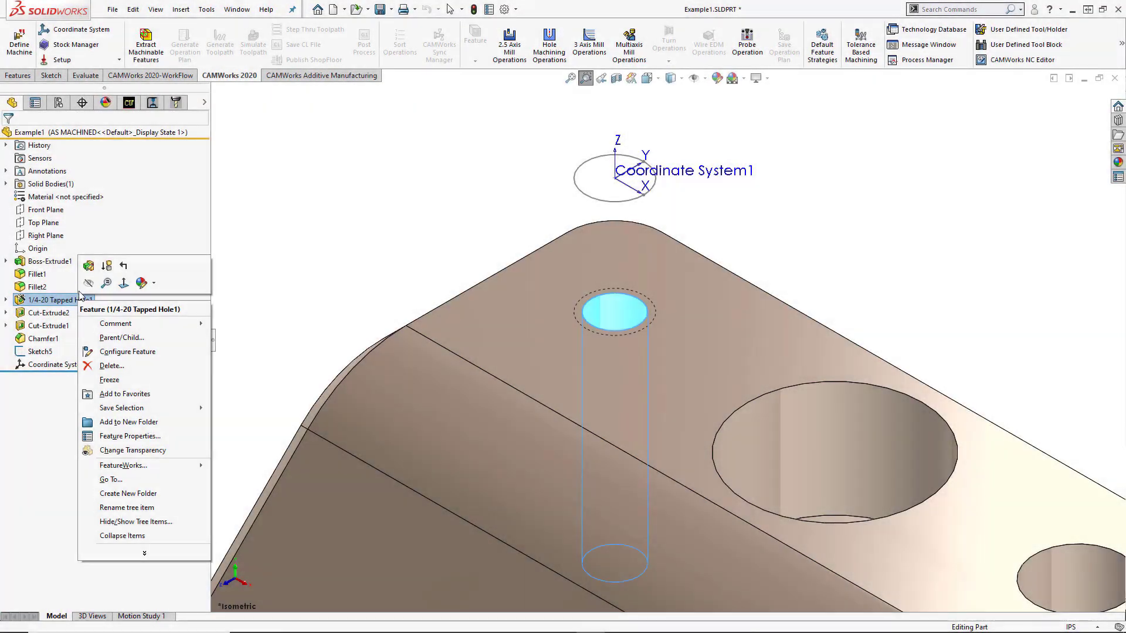
left_click(89, 267)
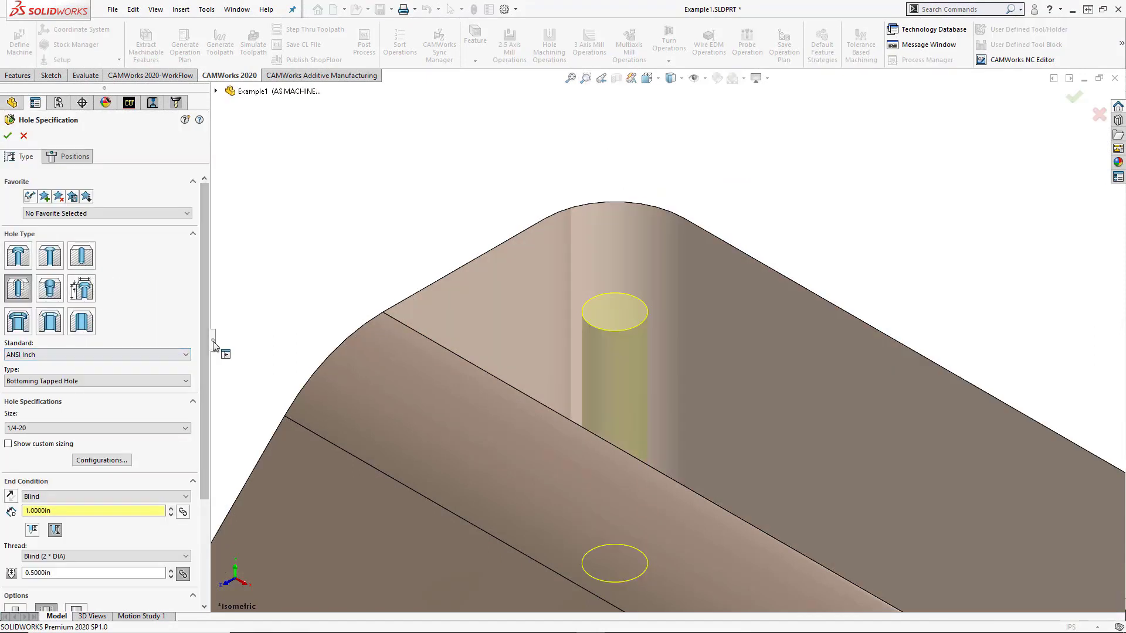
left_click_drag(212, 339, 217, 448)
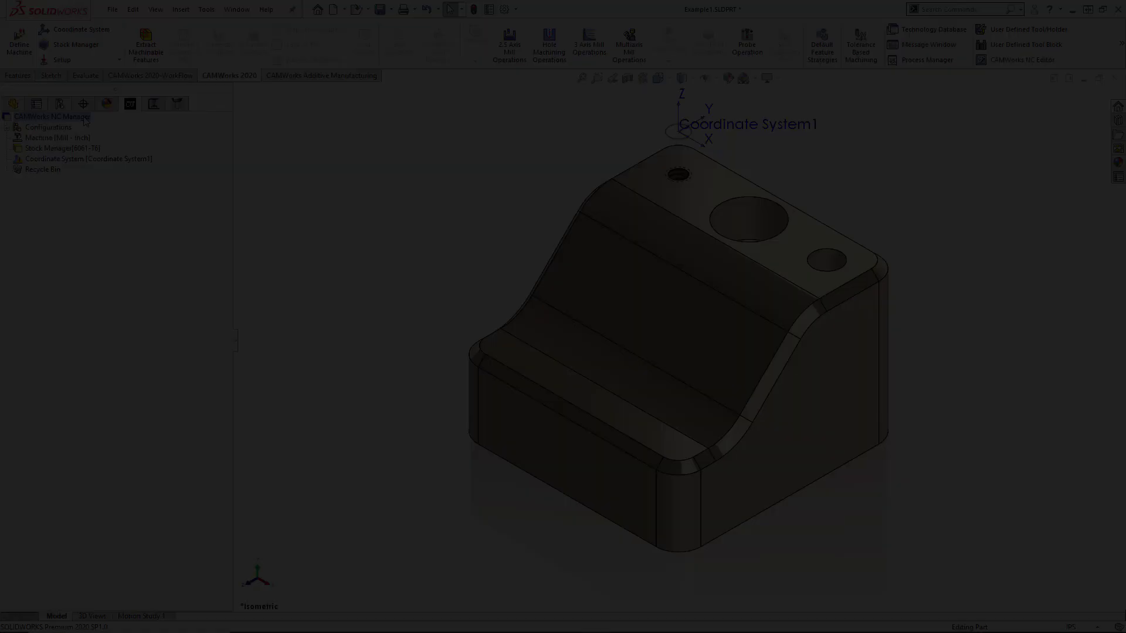
Step: Extract the part's machinable features from the CAMWorks NC Manager
right_click(84, 117)
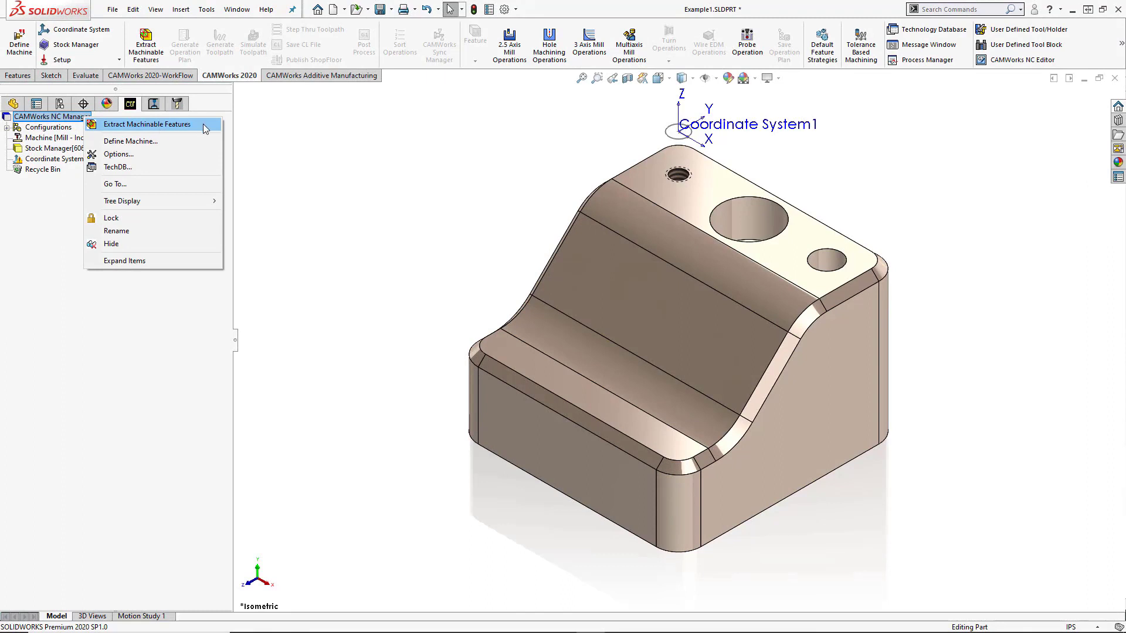
left_click(205, 128)
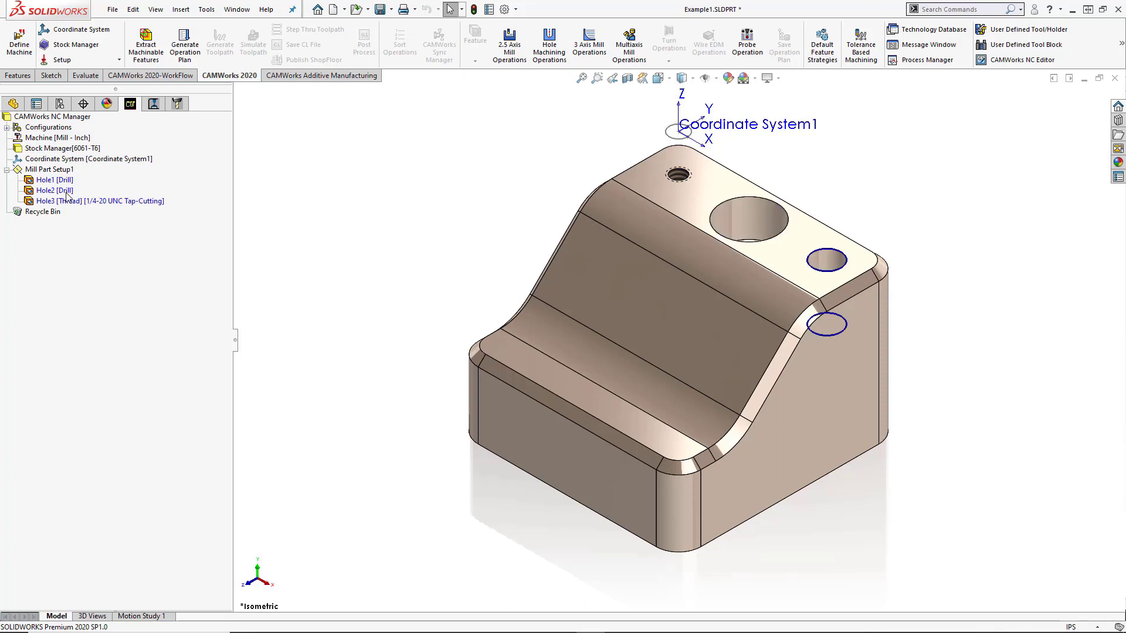
Step: Generate the operation plan for the 1/4-20 threaded hole feature and the toolpaths for Mill Part Setup1
right_click(82, 203)
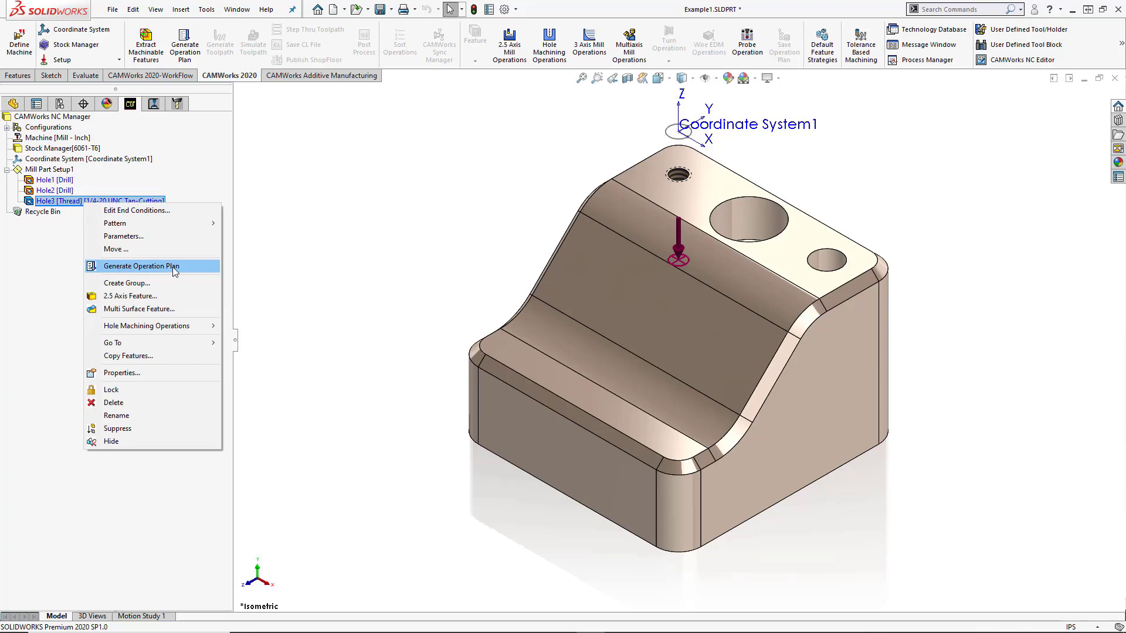
left_click(174, 267)
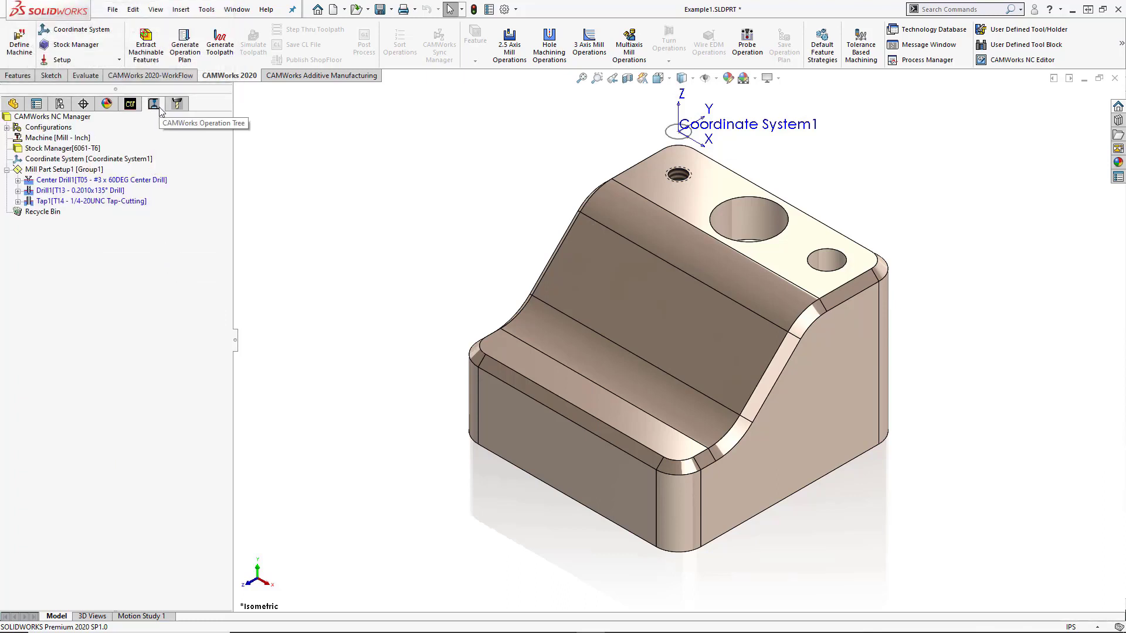
right_click(99, 171)
left_click(106, 196)
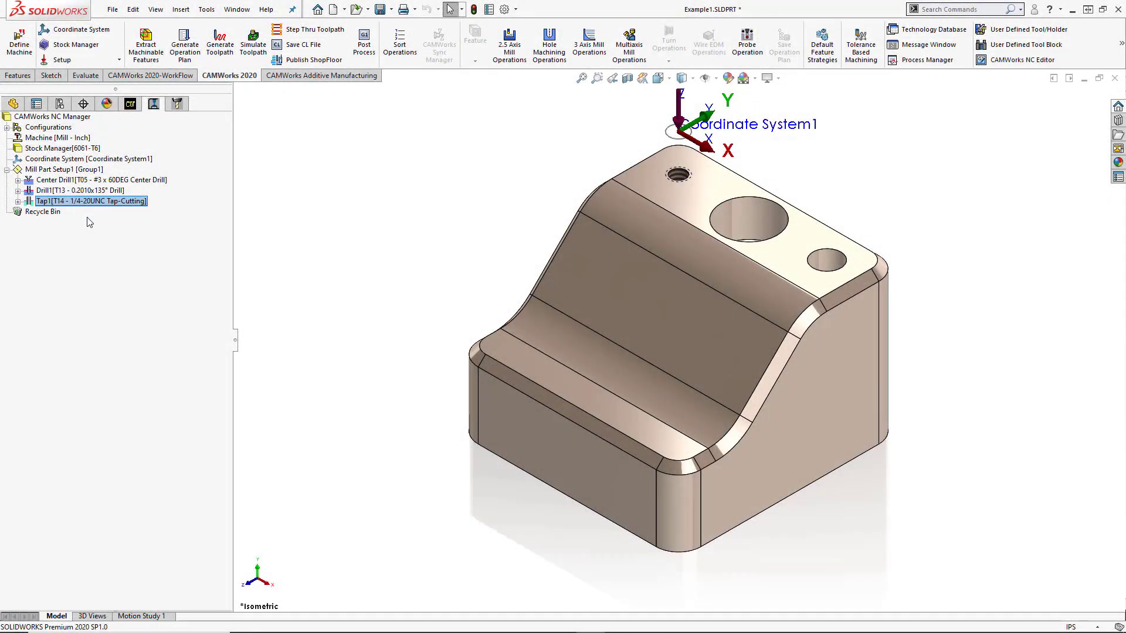
Step: Open the hole parameters of the Hole2 drill feature and change its strategy to Thread
left_click(130, 105)
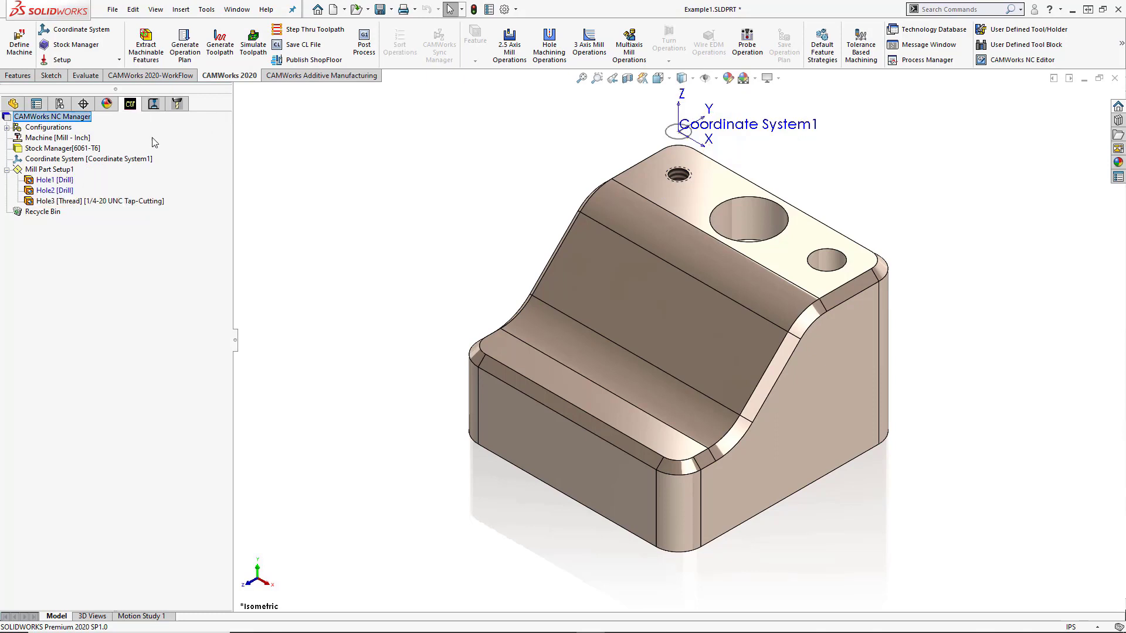
right_click(64, 193)
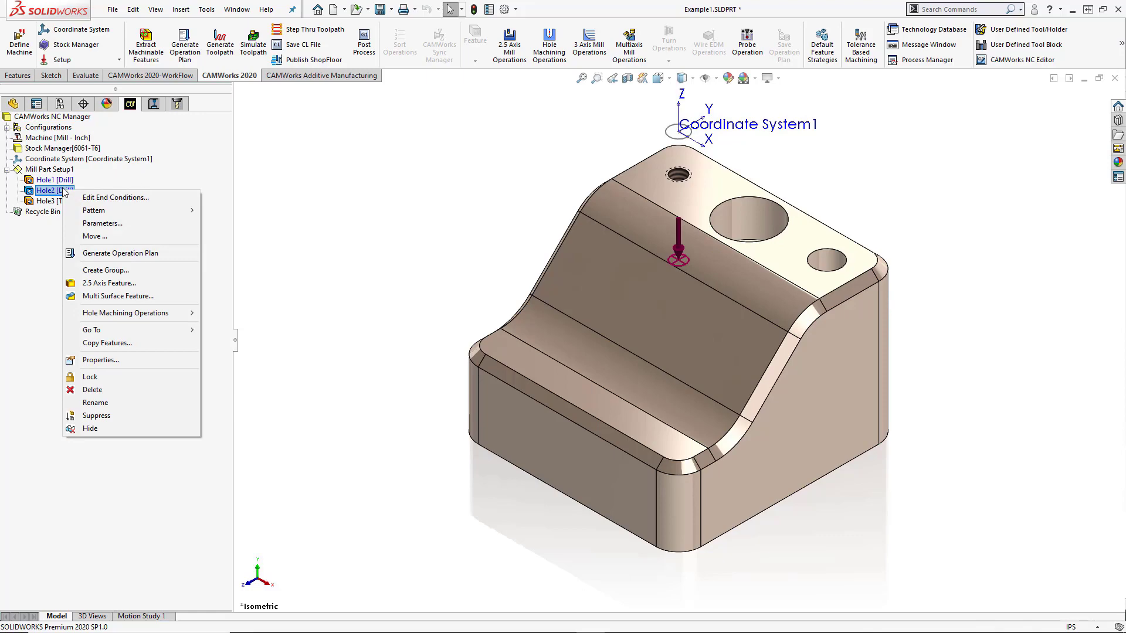
left_click(125, 230)
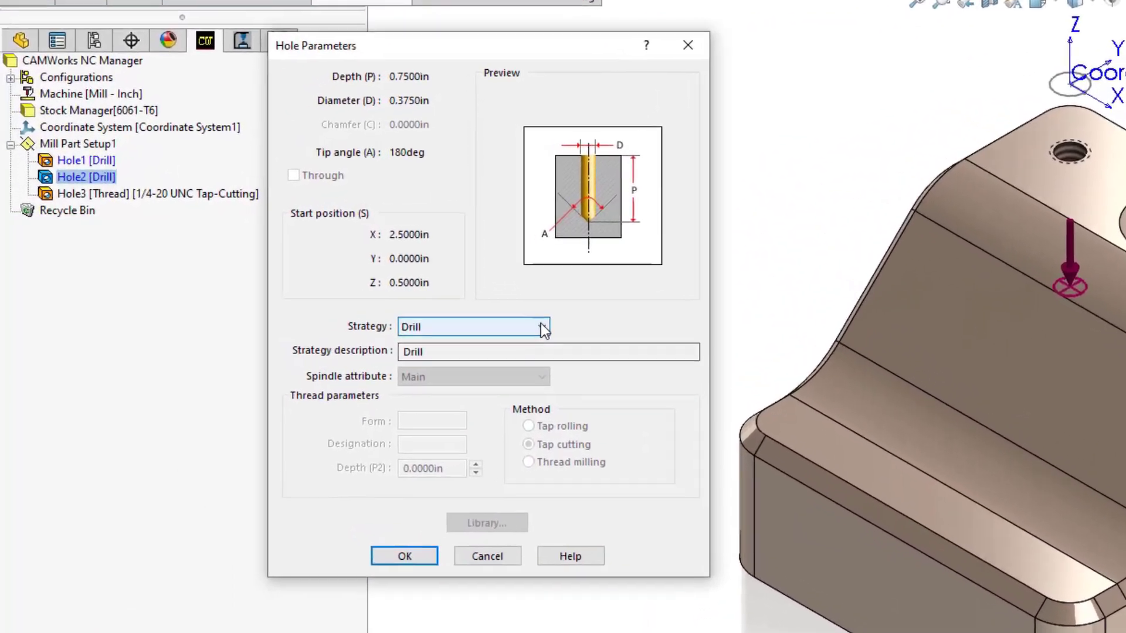
left_click(431, 304)
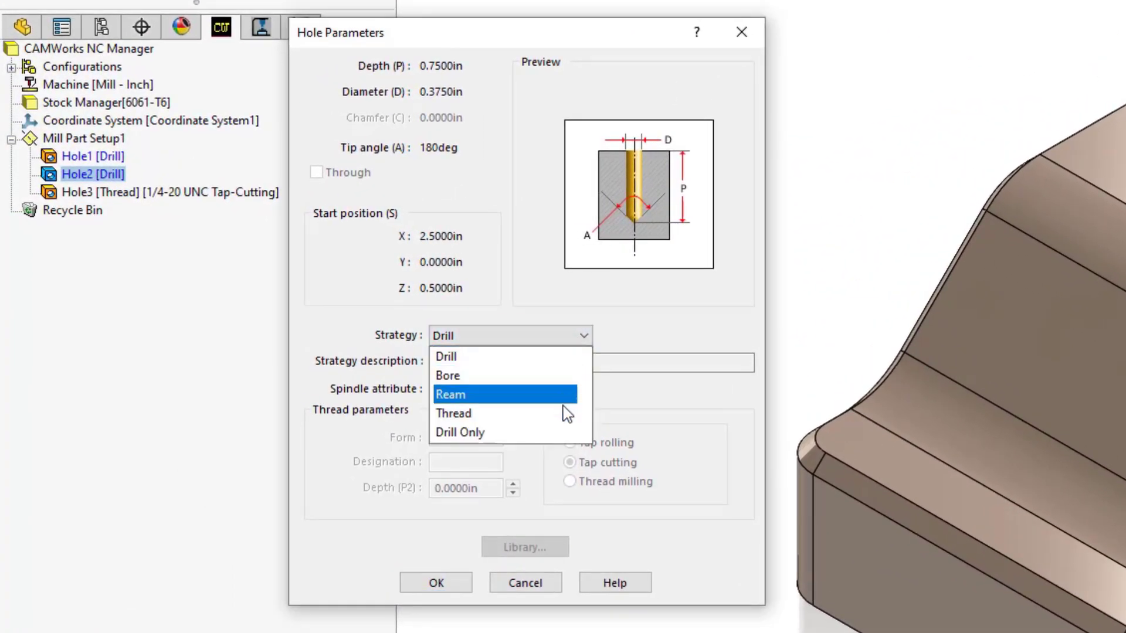
left_click(485, 414)
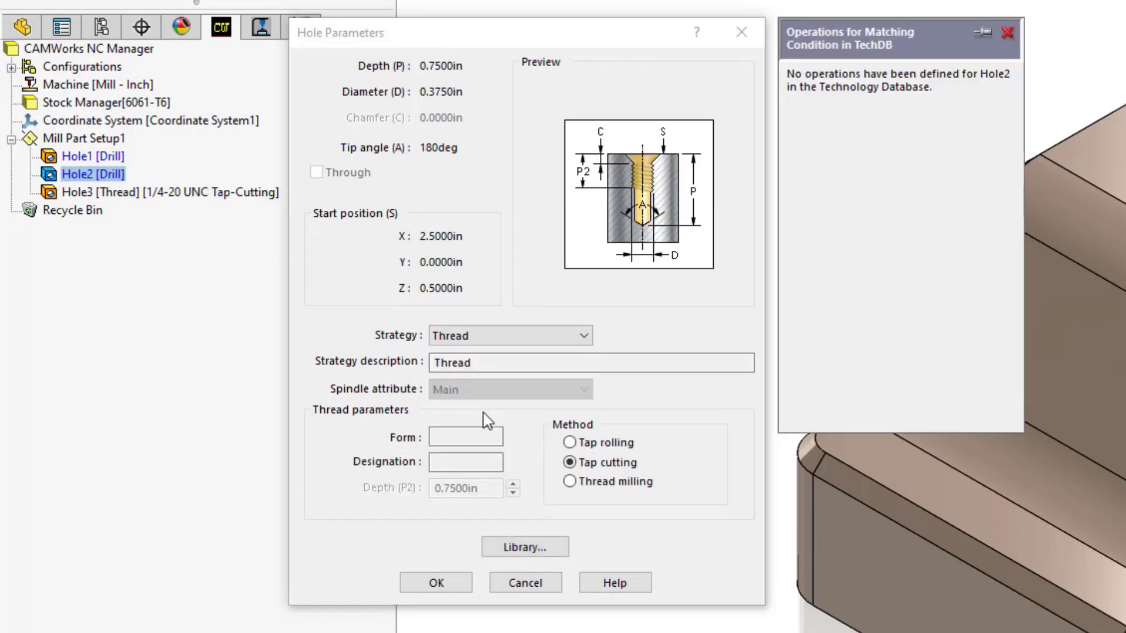
Step: Try the tap rolling and thread milling methods for Hole2's thread, and return to tap cutting
left_click(585, 447)
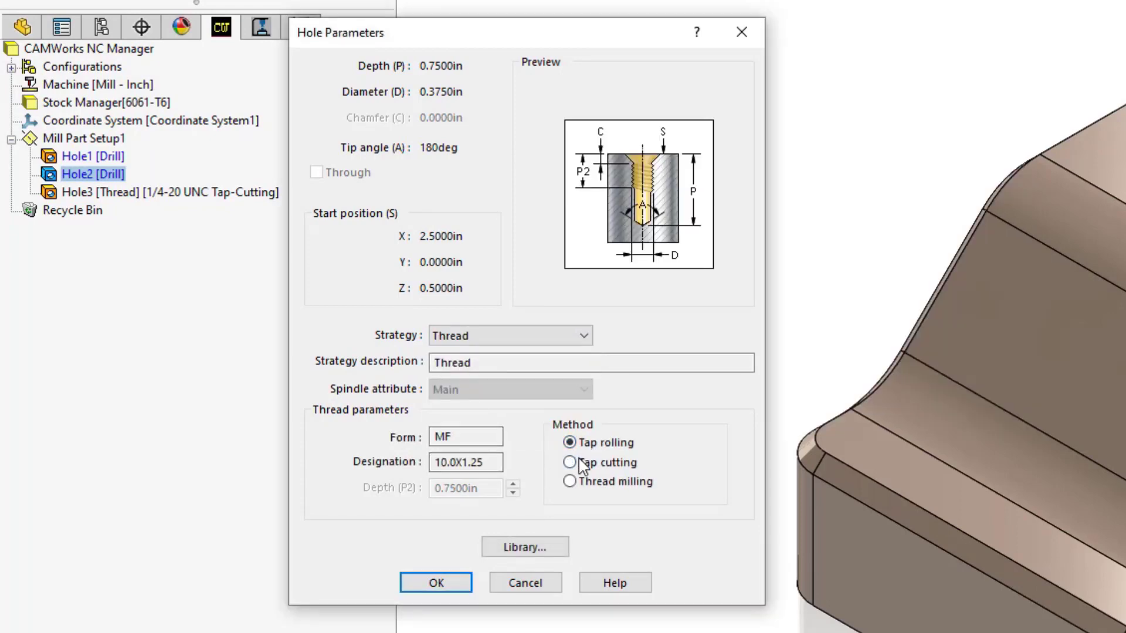
left_click(579, 470)
left_click(574, 482)
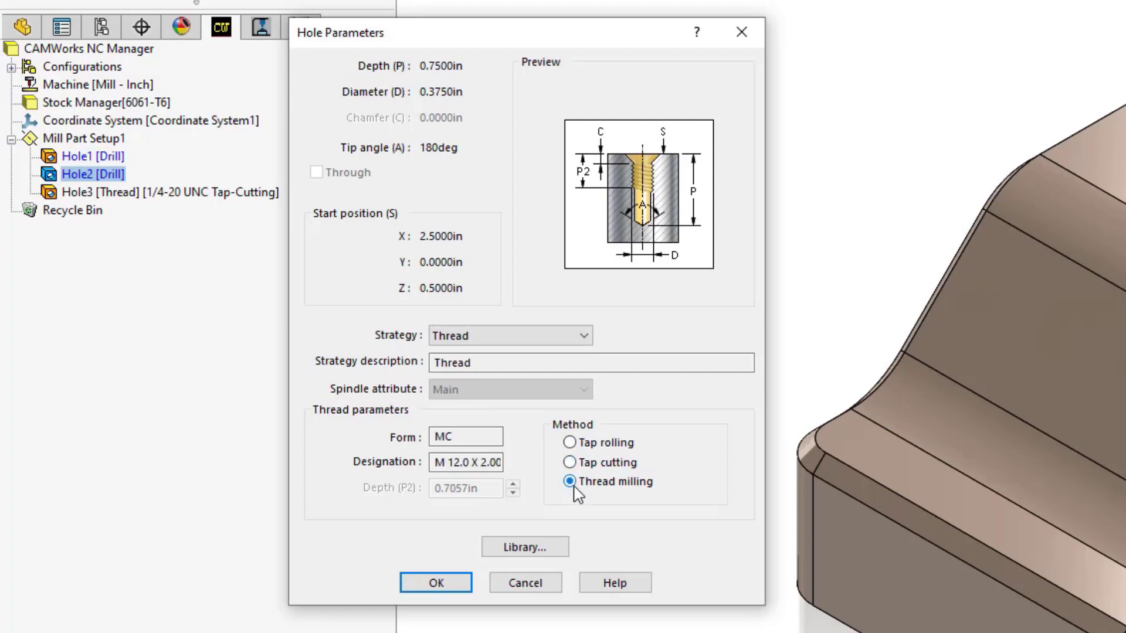
left_click(578, 463)
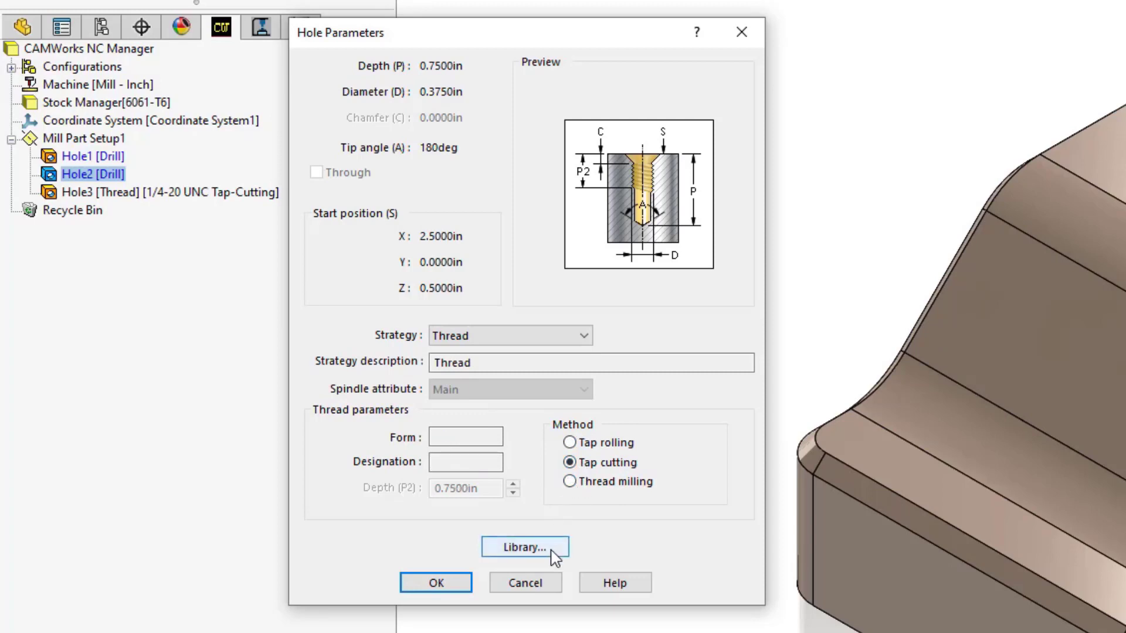
Step: Browse the inch tap library for Hole2's thread designations, and close it without choosing a tap
left_click(524, 548)
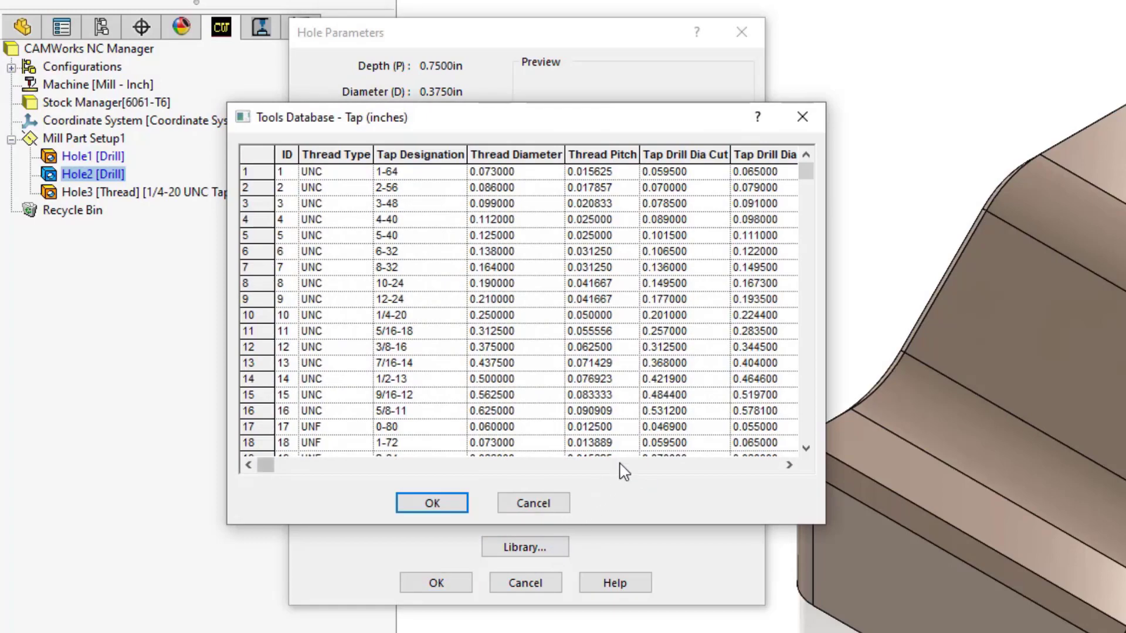
mouse_move(807, 170)
left_mouse_down()
mouse_move(814, 271)
mouse_move(808, 154)
left_mouse_up()
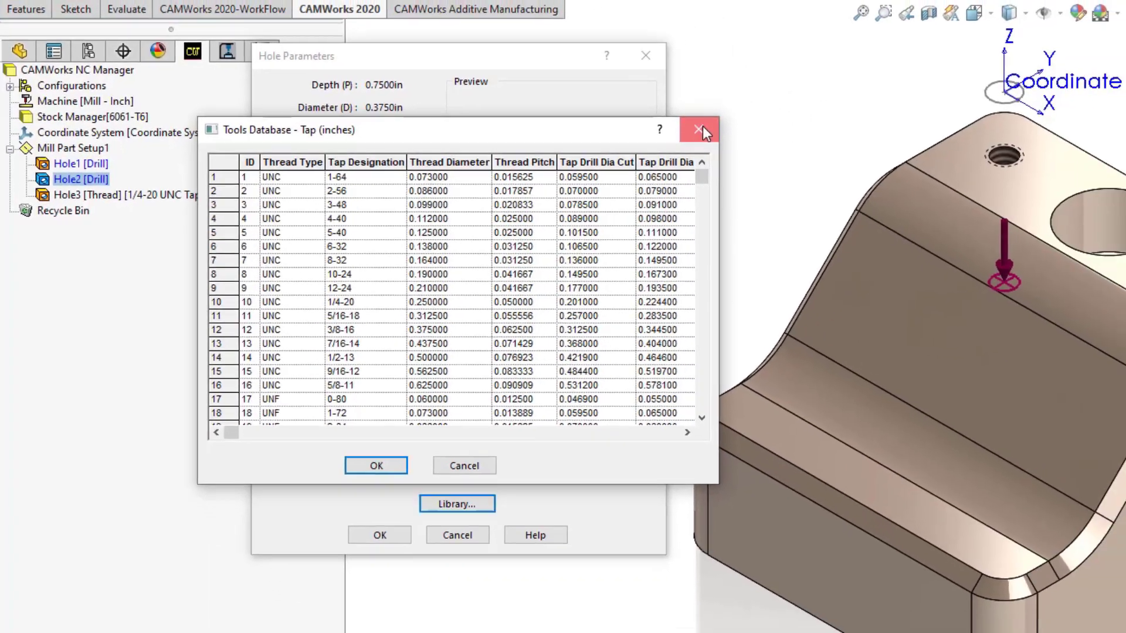
left_click(805, 116)
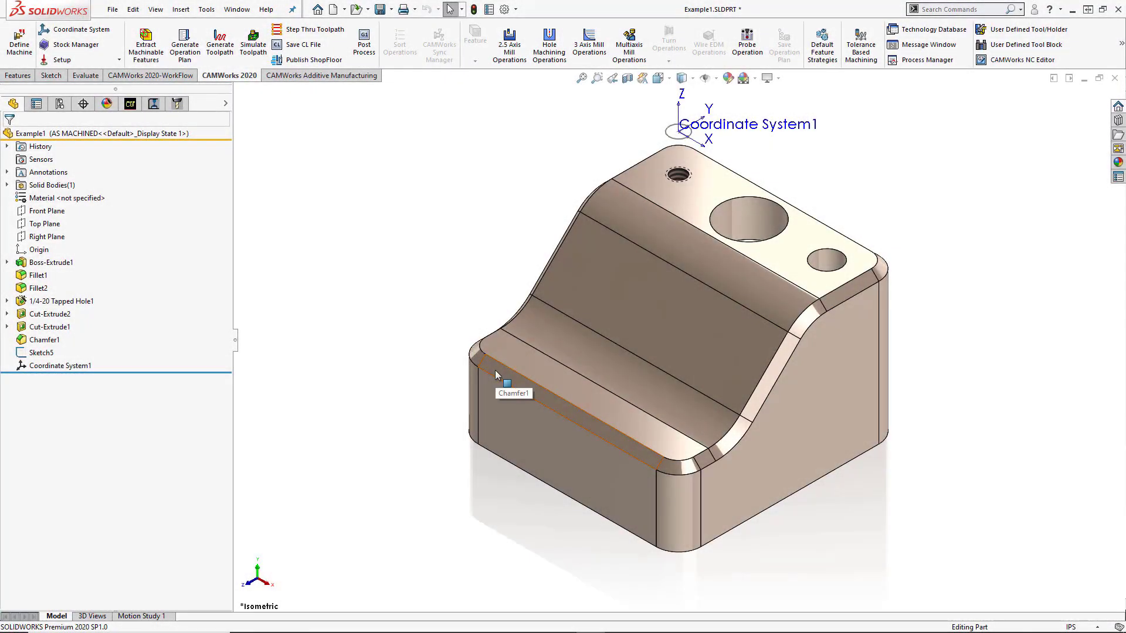
Step: Select all of Chamfer1's faces by tangency and apply a magenta colour to the selected faces
left_click(495, 374)
right_click(496, 374)
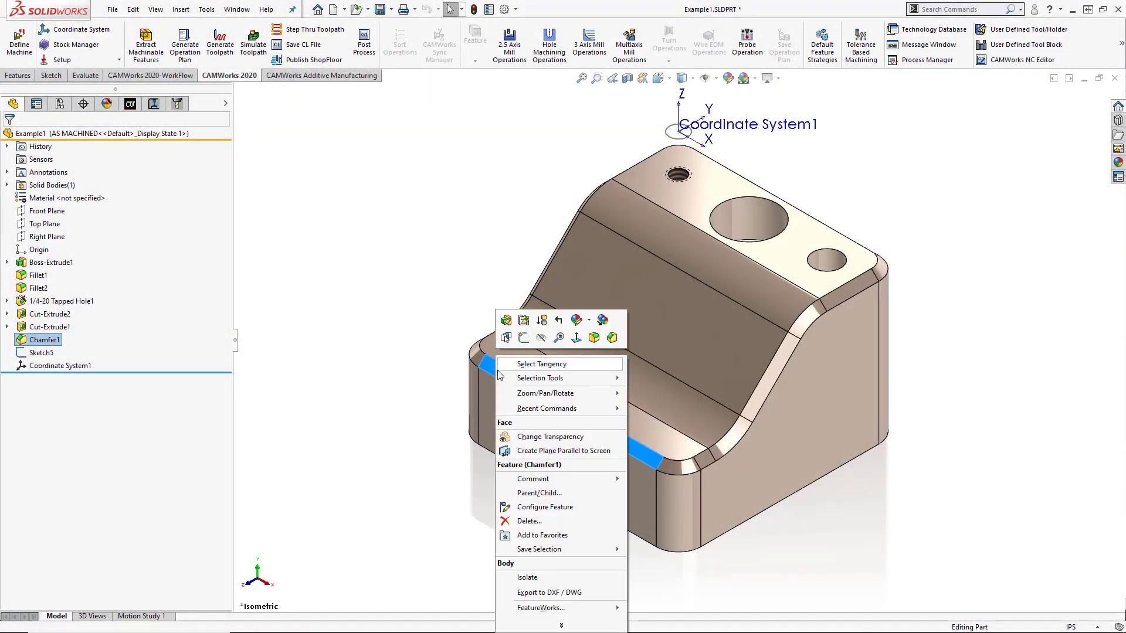
left_click(541, 364)
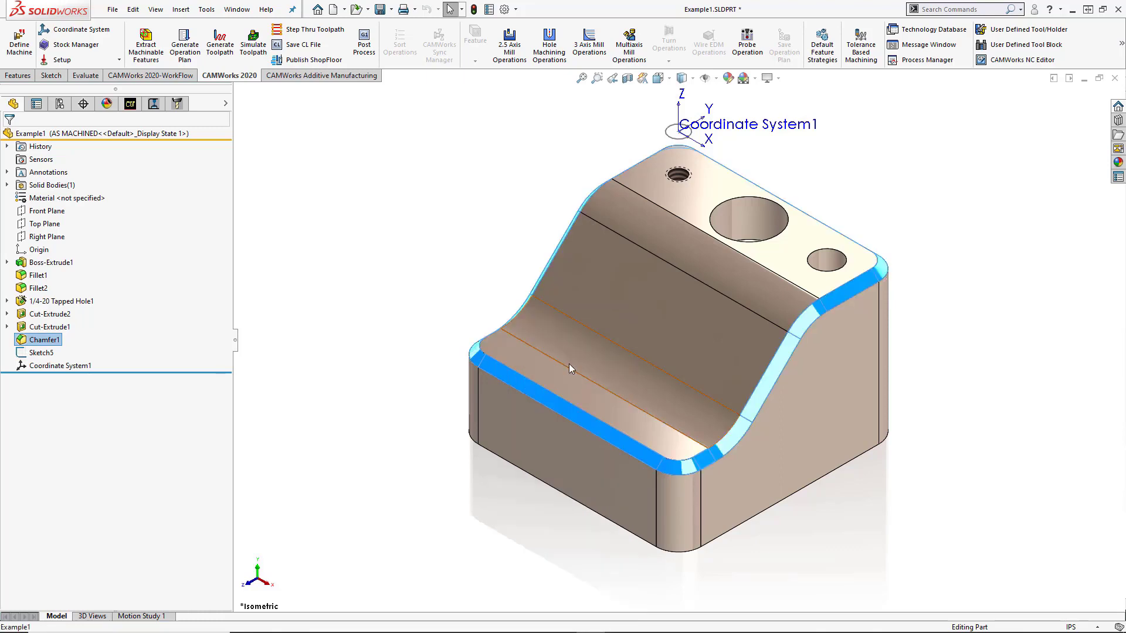
right_click(456, 262)
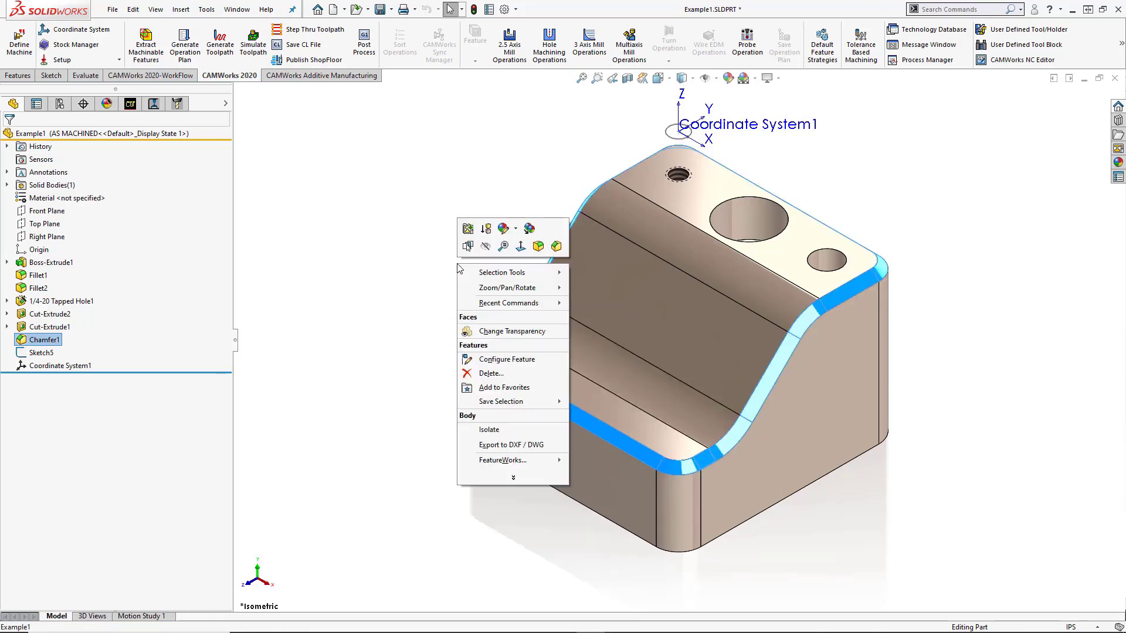
left_click(517, 229)
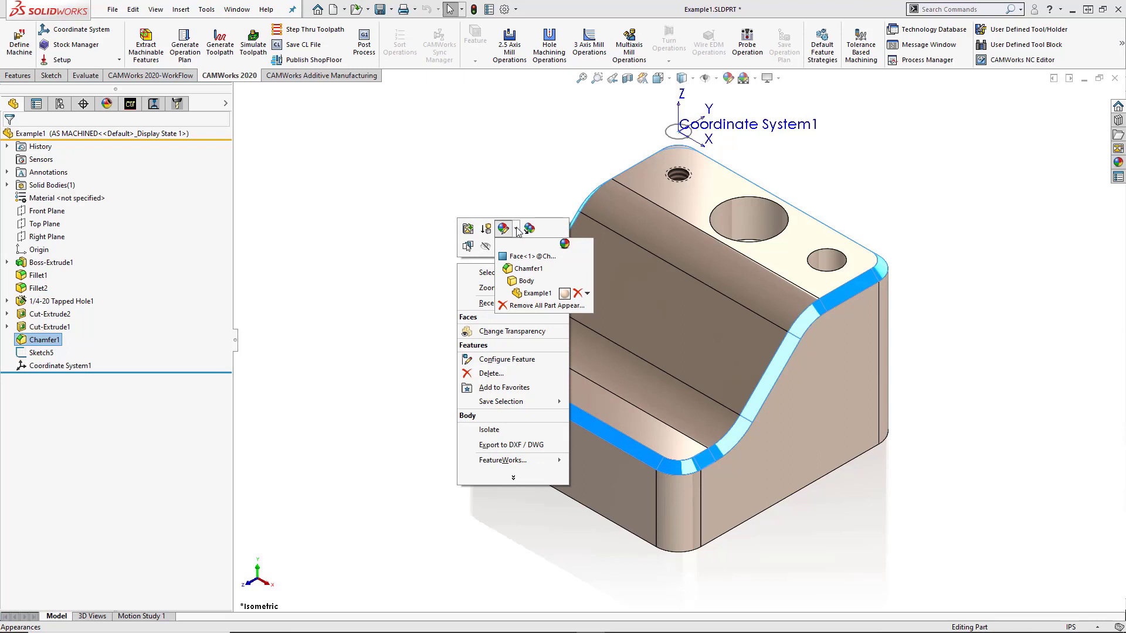
left_click(508, 256)
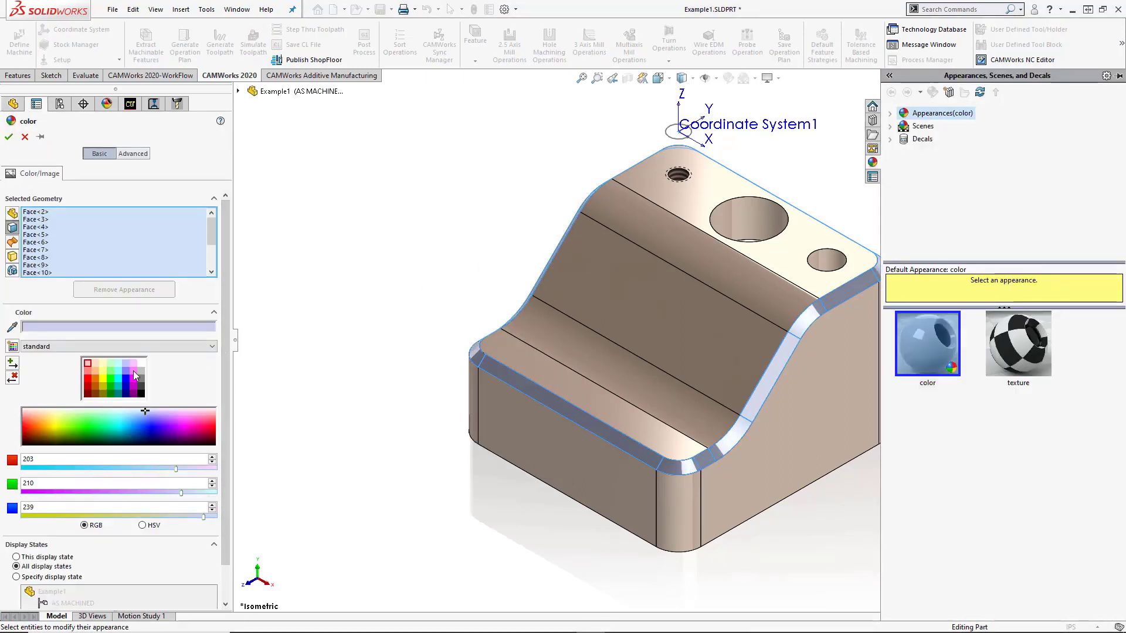
left_click(134, 372)
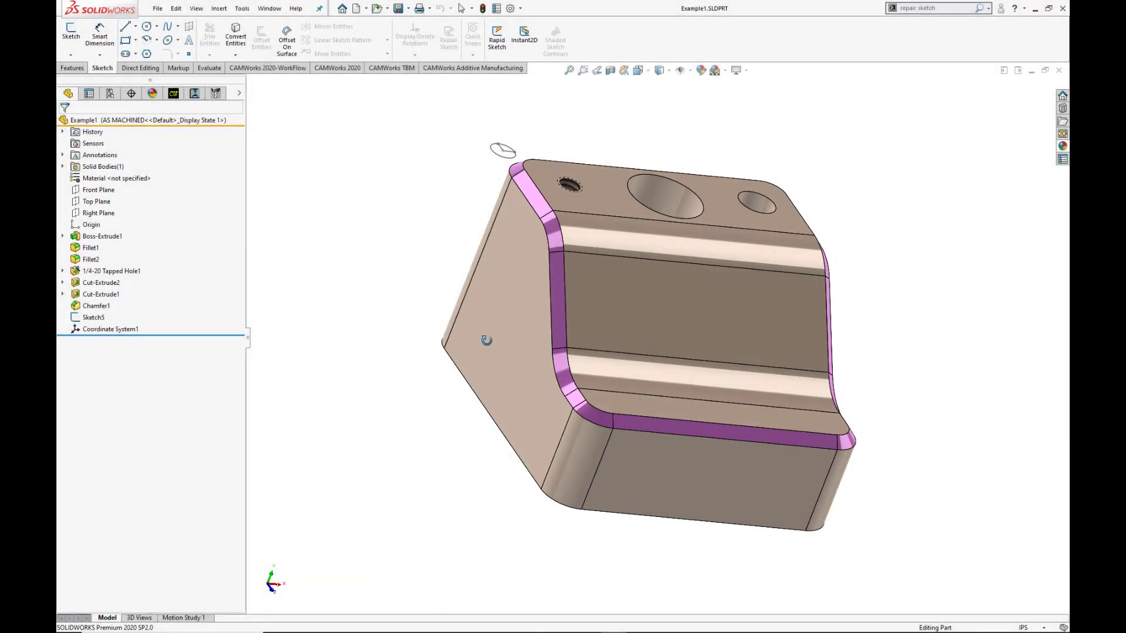
Step: Start a 3D sketch and convert the chamfer's tangent outer edge chain into sketch entities
middle_click_drag(482, 329, 387, 336)
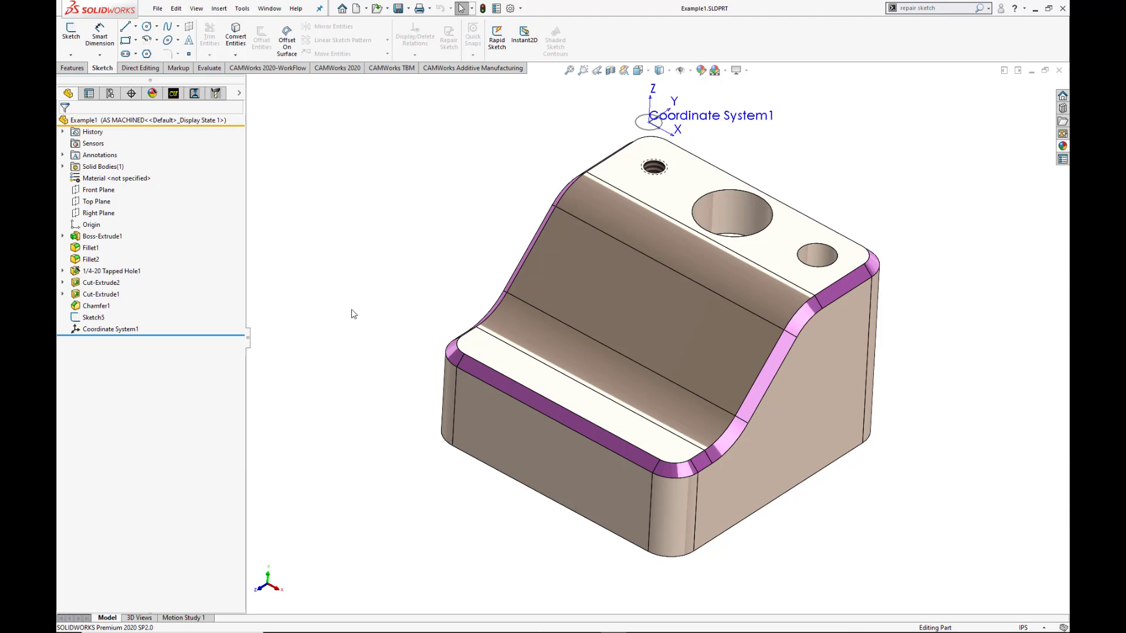
left_click(71, 55)
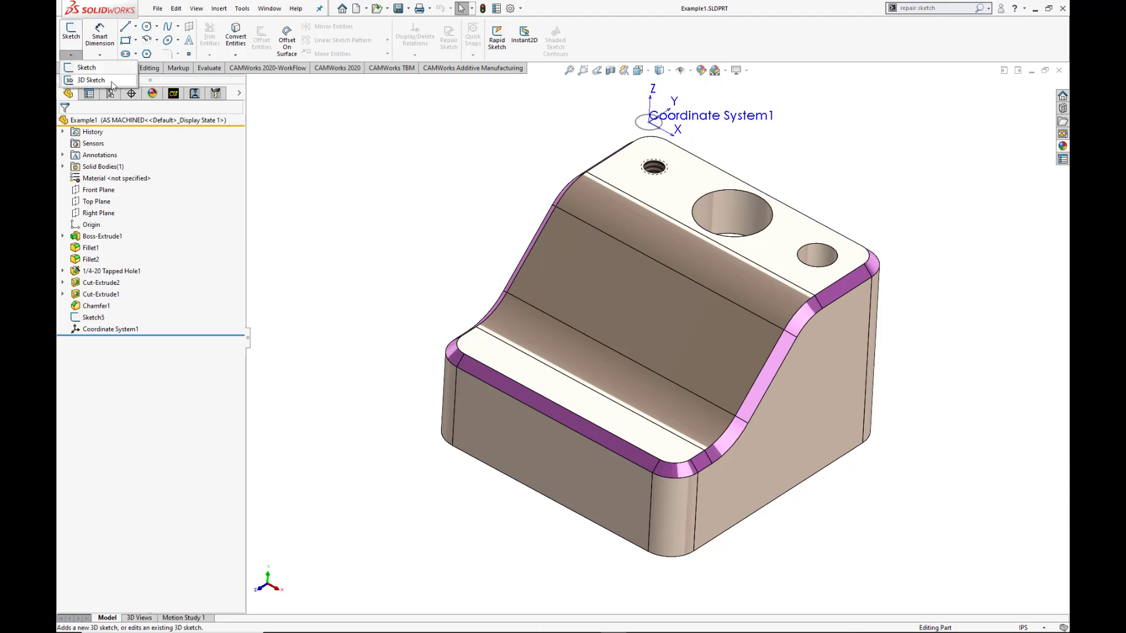
left_click(90, 80)
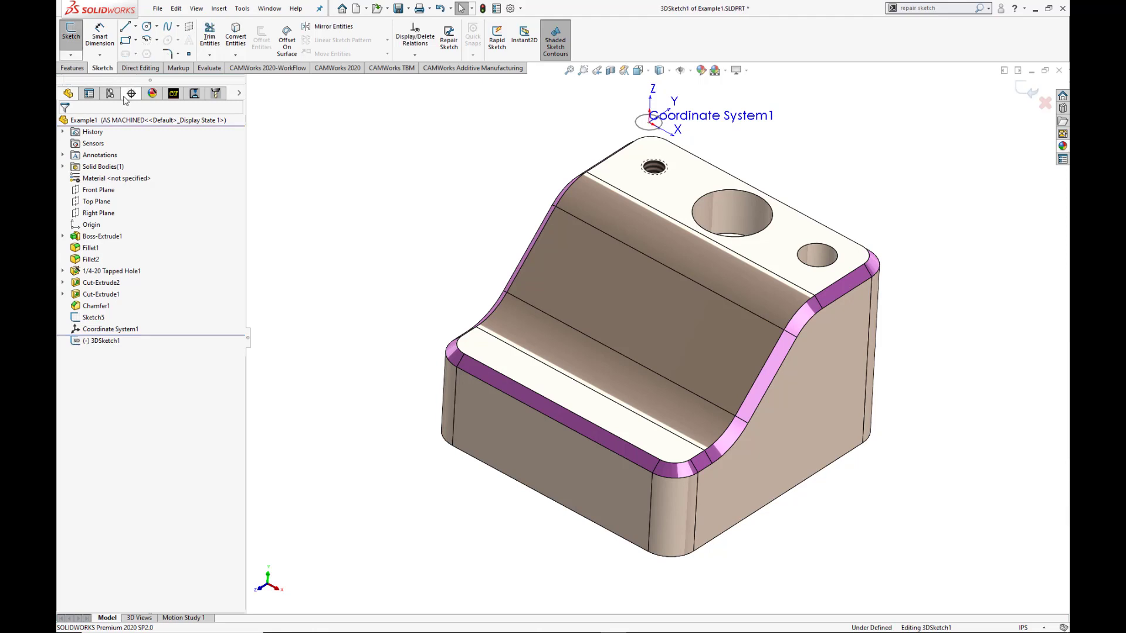
right_click(470, 376)
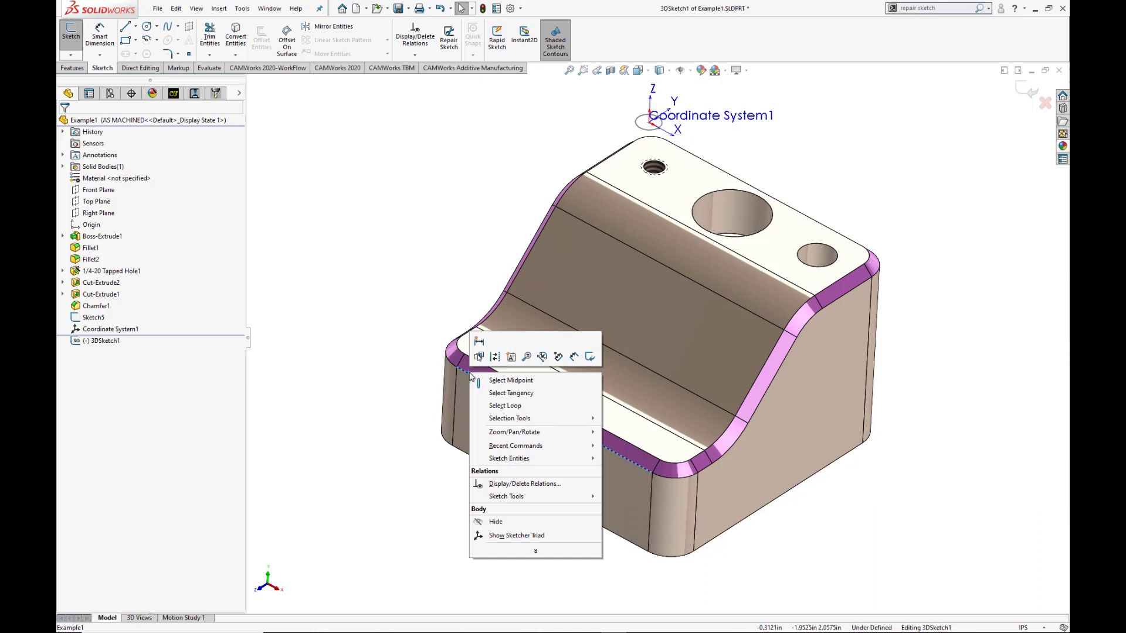
left_click(539, 397)
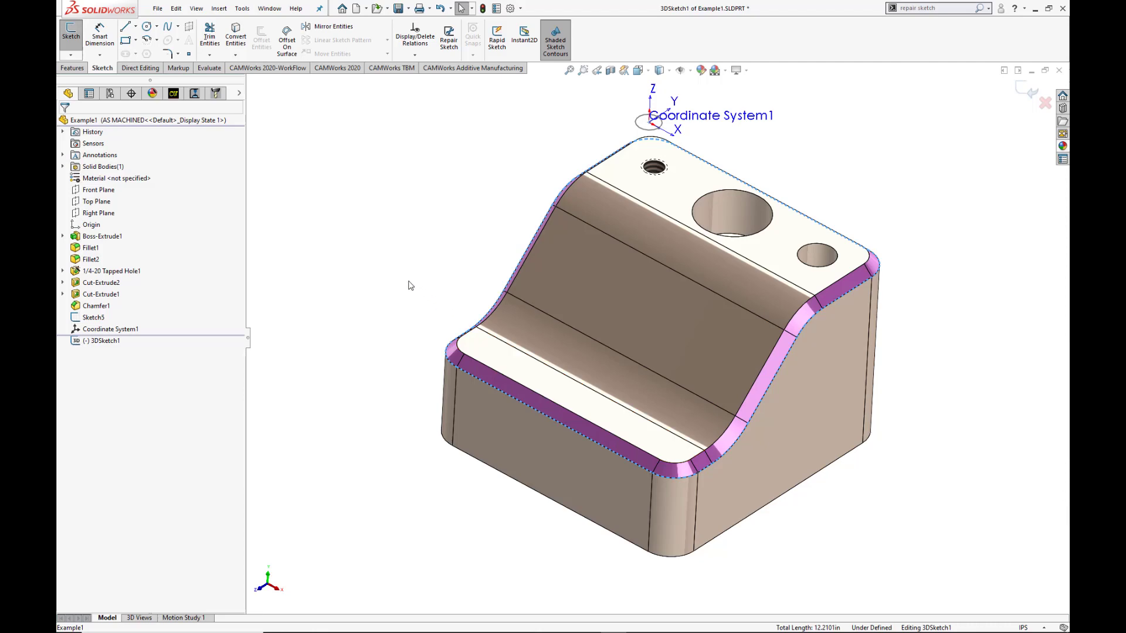
mouse_move(376, 268)
right_mouse_down()
mouse_move(369, 276)
mouse_move(421, 270)
right_mouse_up()
key("s")
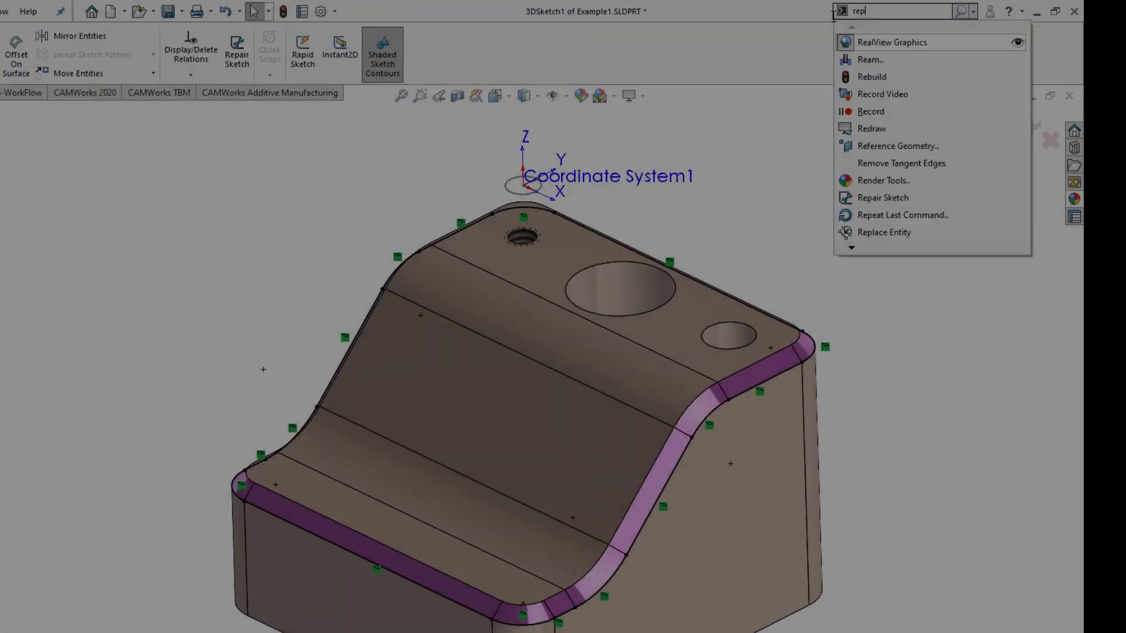
Step: Check the converted 3D sketch for gaps with Repair Sketch and exit the sketch
type("air")
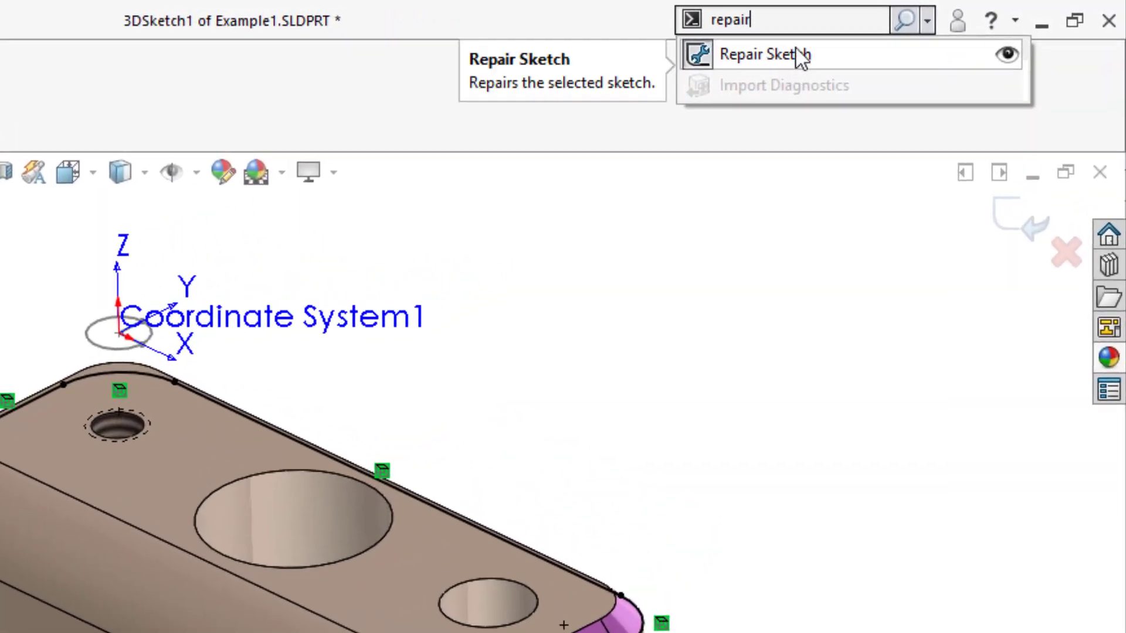
left_click(795, 54)
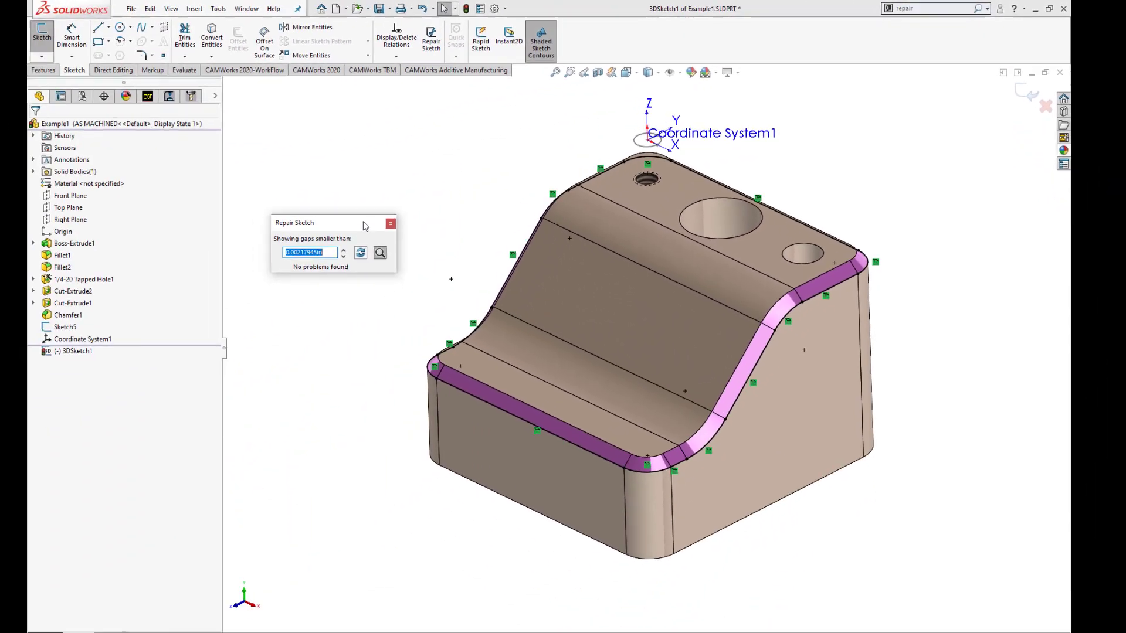
left_click(410, 232)
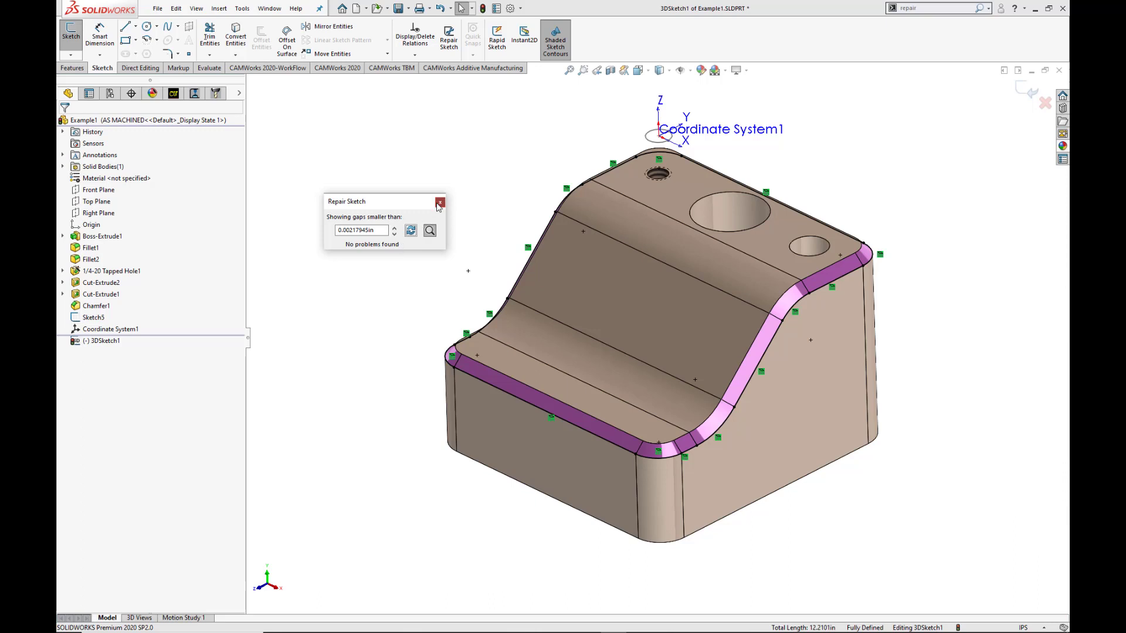
left_click(439, 203)
mouse_move(426, 231)
middle_mouse_down()
mouse_move(455, 229)
mouse_move(412, 227)
mouse_move(410, 259)
mouse_move(417, 238)
middle_mouse_up()
key("d")
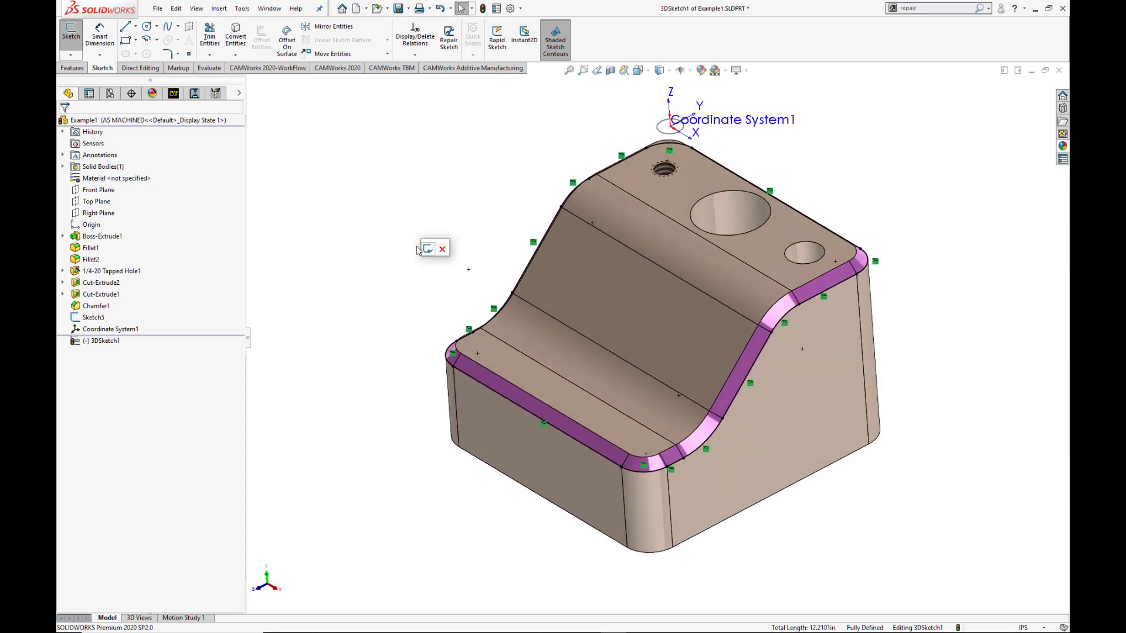
left_click(428, 250)
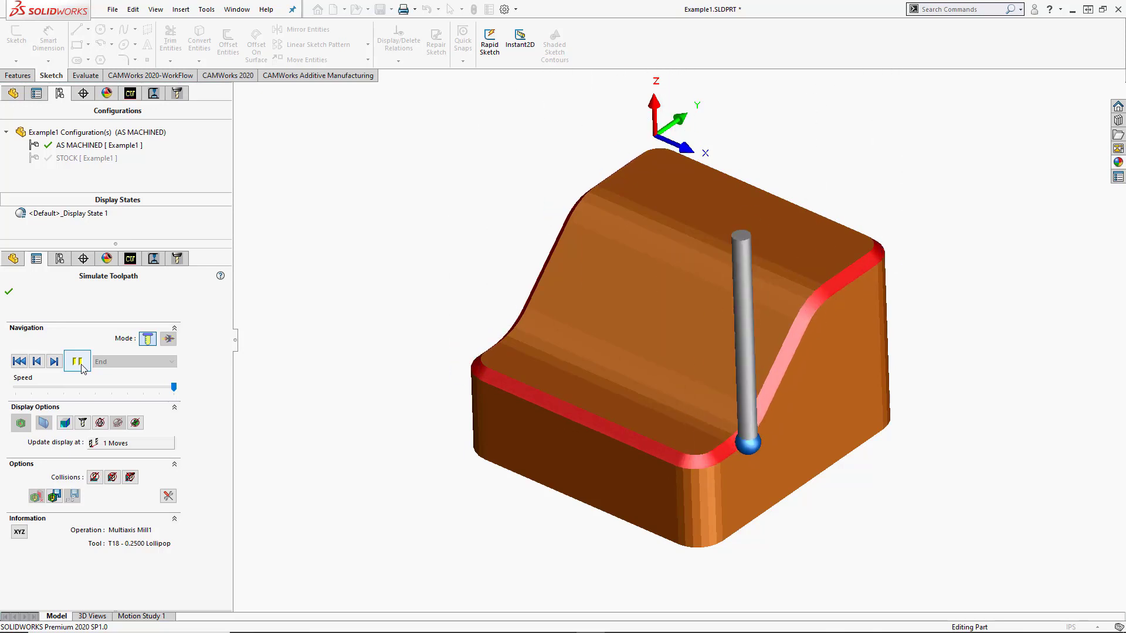
Step: View the Multiaxis Mill1 toolpath simulation and look through the 3-Axis Operations PDF in Adobe Acrobat
left_click(82, 368)
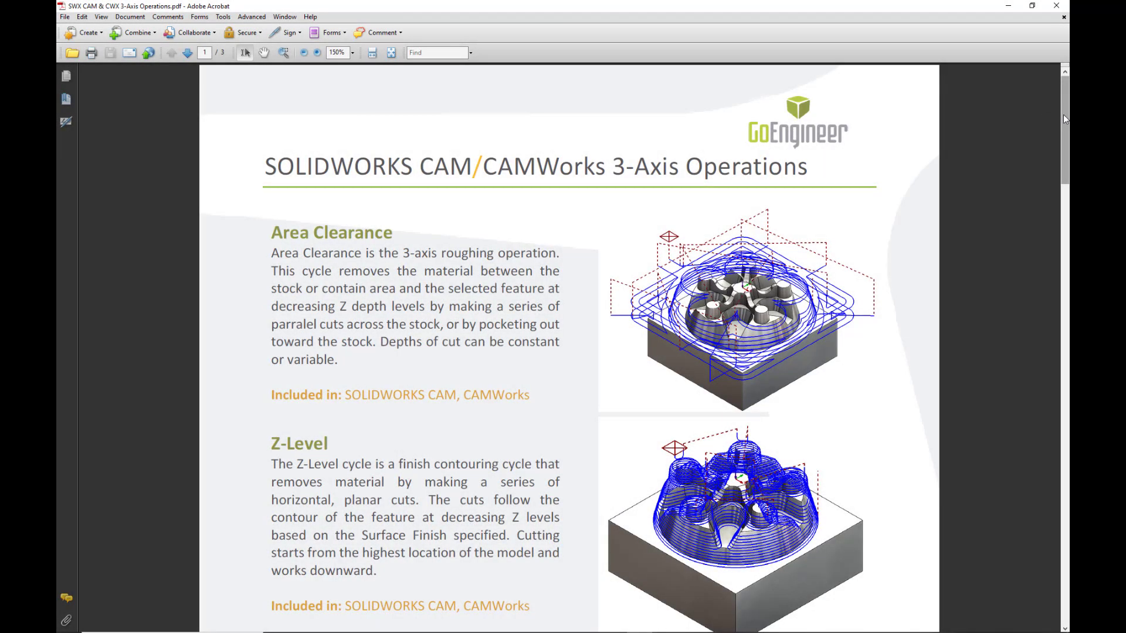
left_click_drag(1063, 115, 1068, 509)
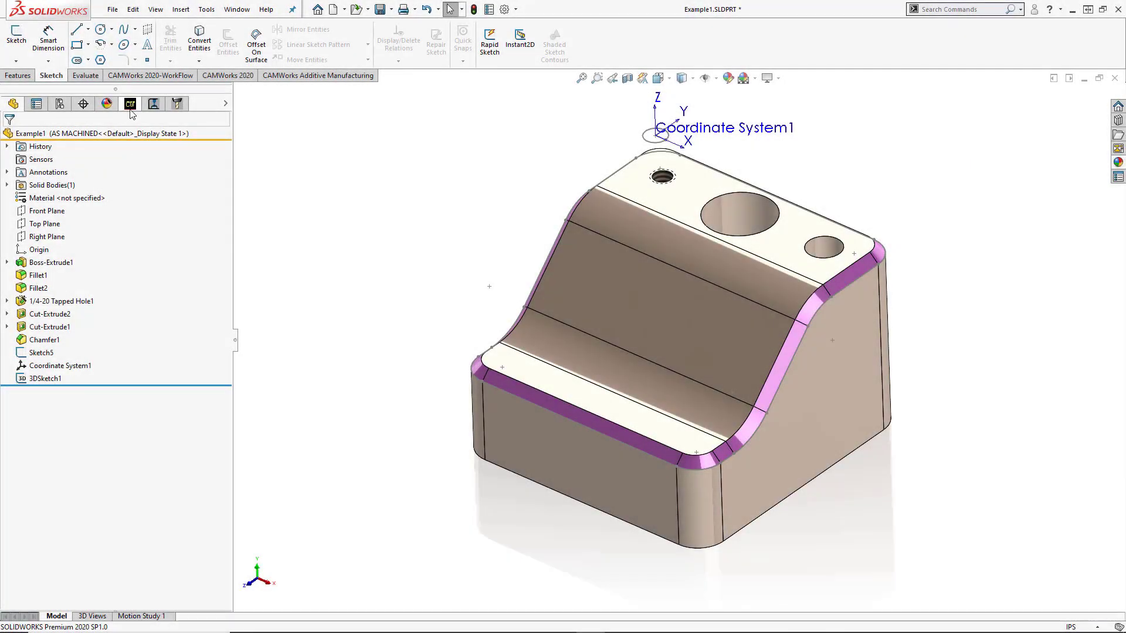
Step: Add a multi surface feature to Mill Part Setup1 using Faces by Color for the magenta faces and the 3 Axis Under Cut strategy
left_click(130, 109)
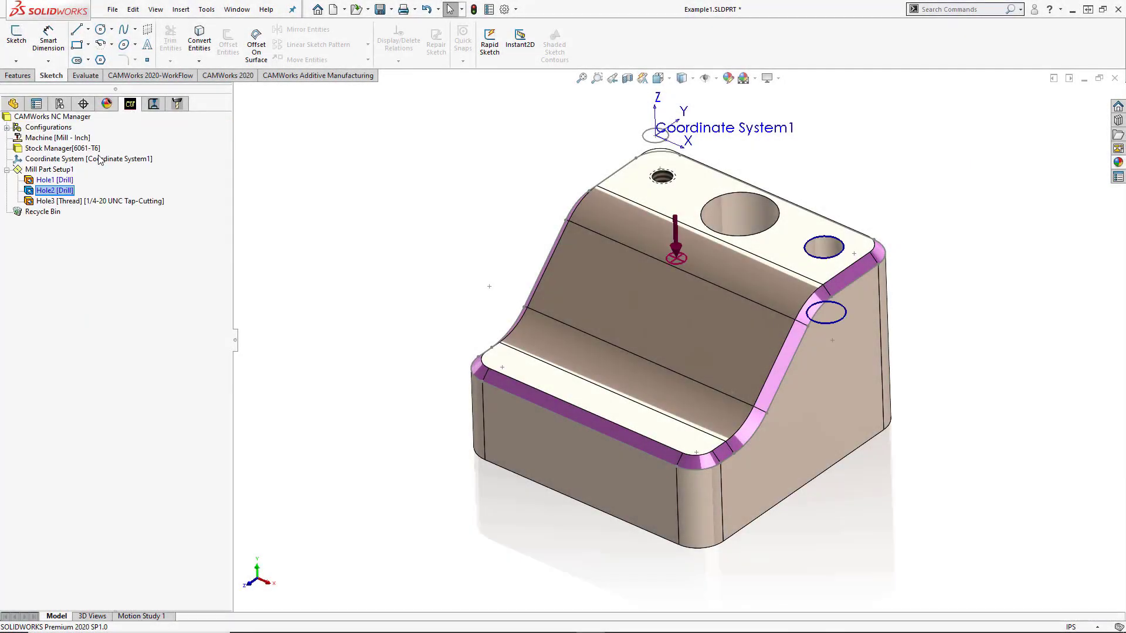
right_click(69, 171)
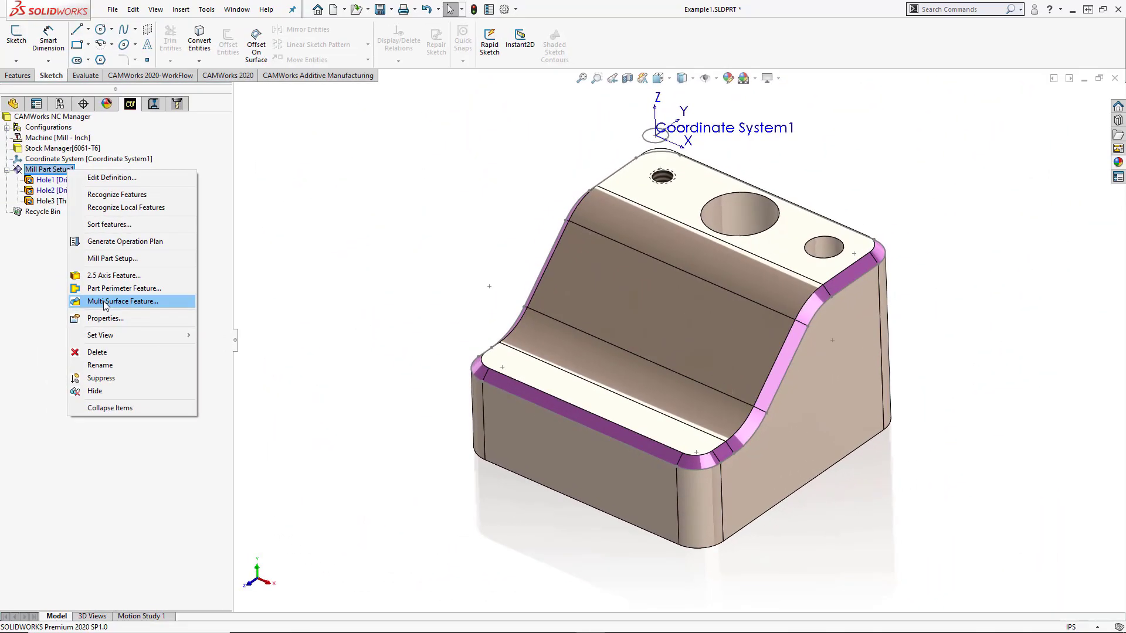
left_click(105, 302)
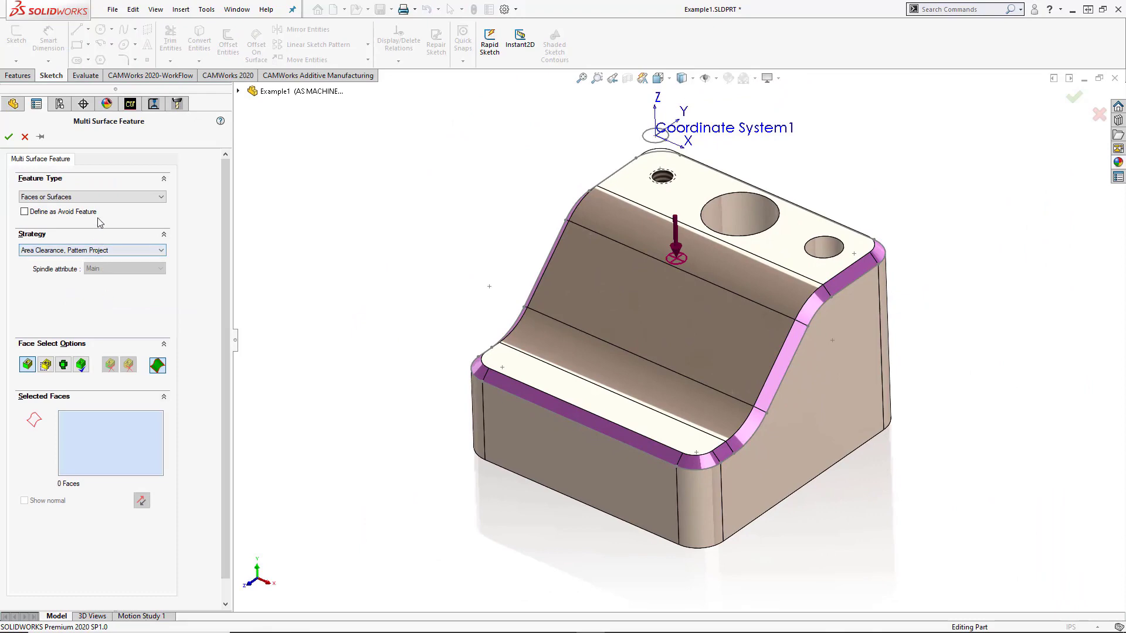
left_click(103, 196)
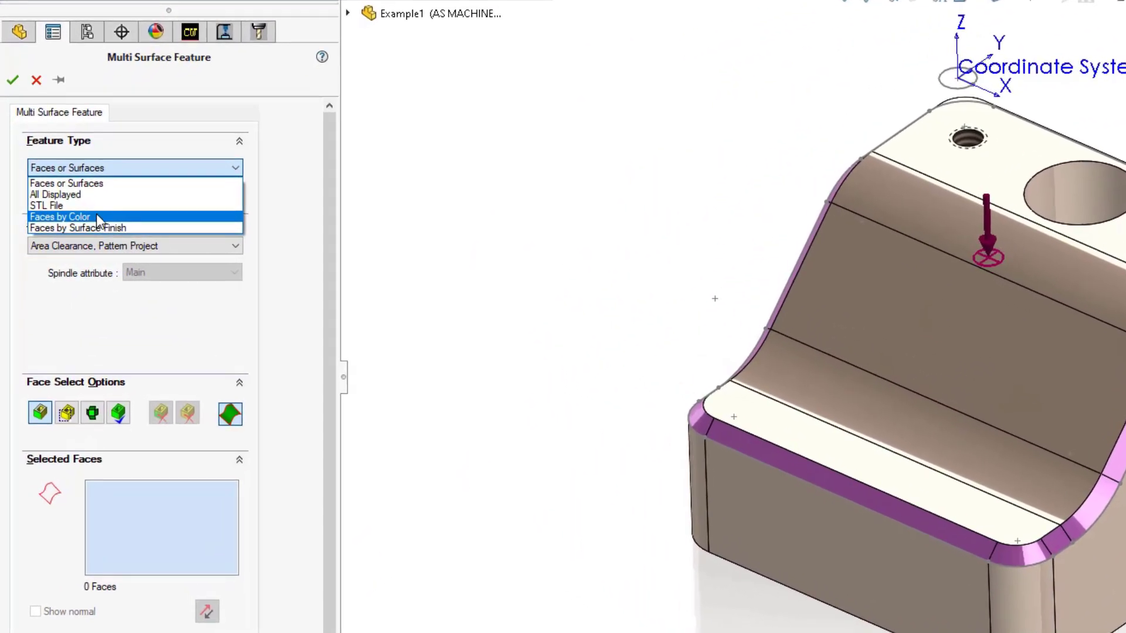
left_click(96, 217)
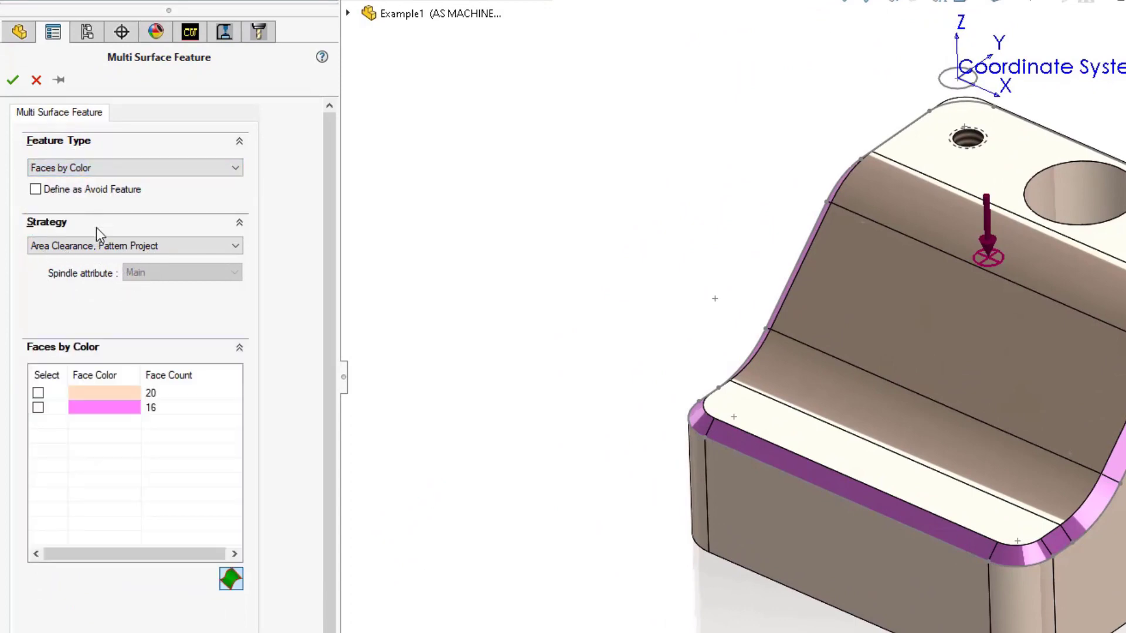
left_click(40, 410)
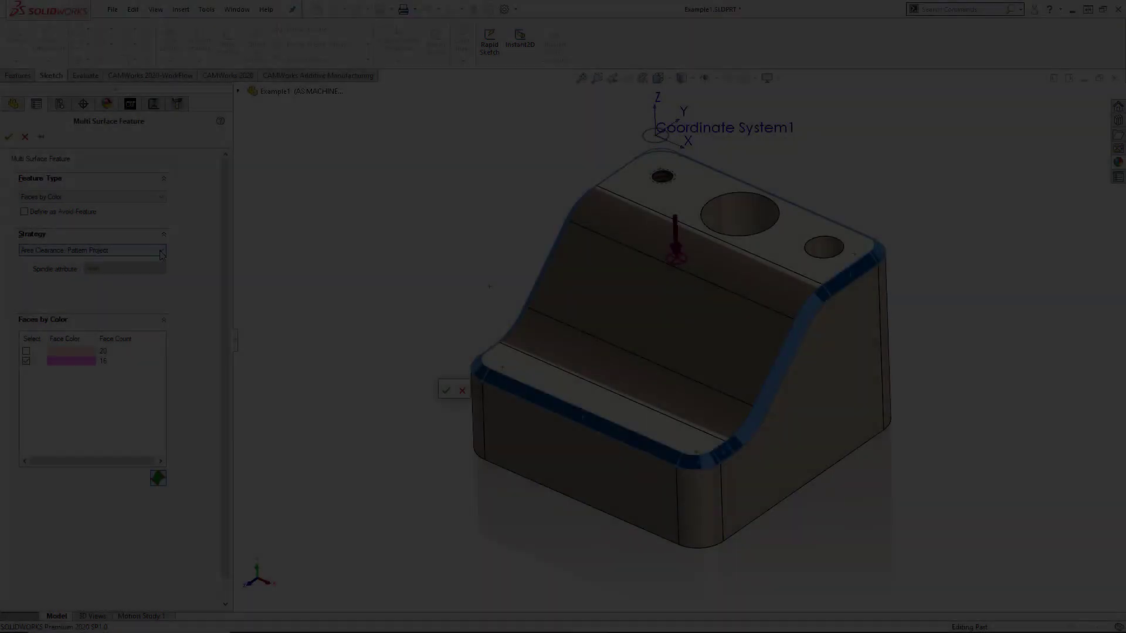
left_click(162, 251)
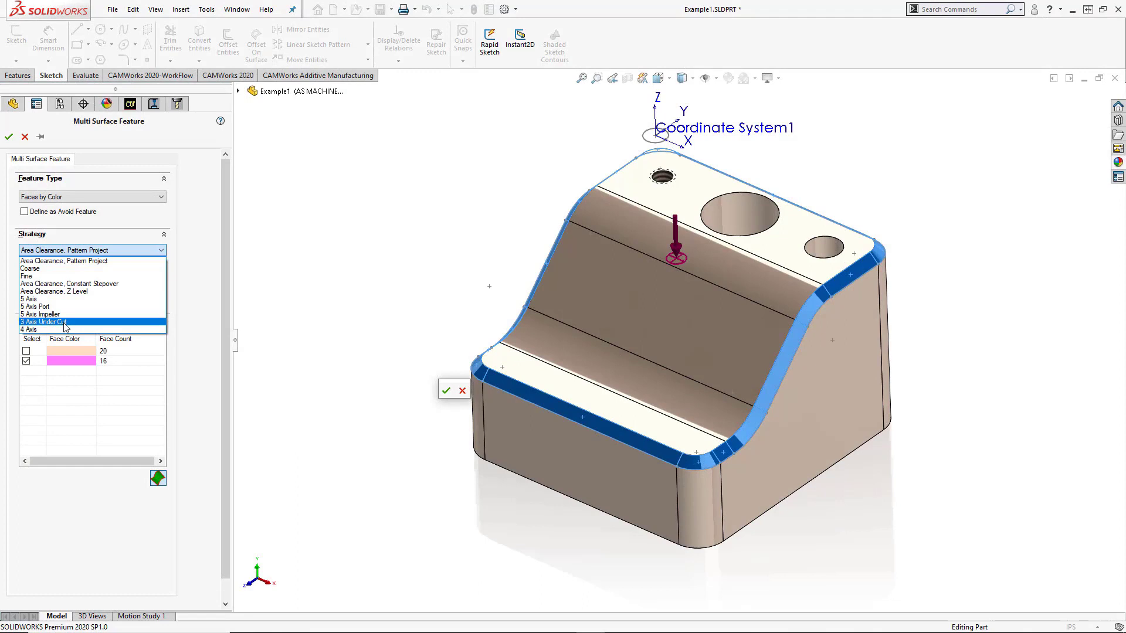
left_click(66, 323)
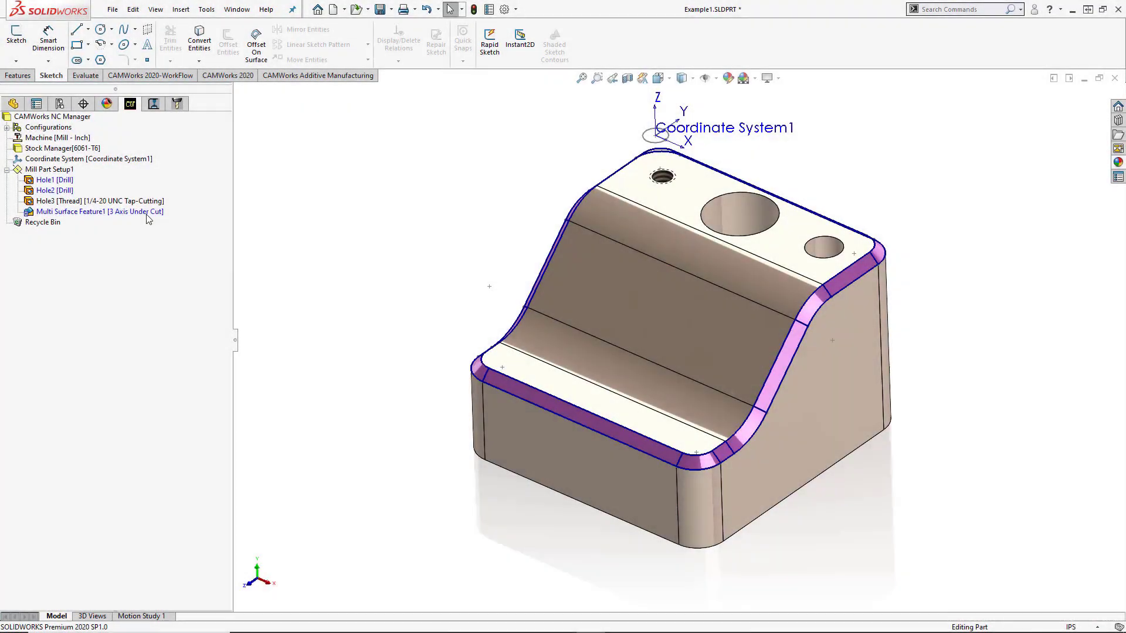
Step: Generate the operation plan for the multi surface feature and open the definition of its multiaxis mill operation
right_click(148, 217)
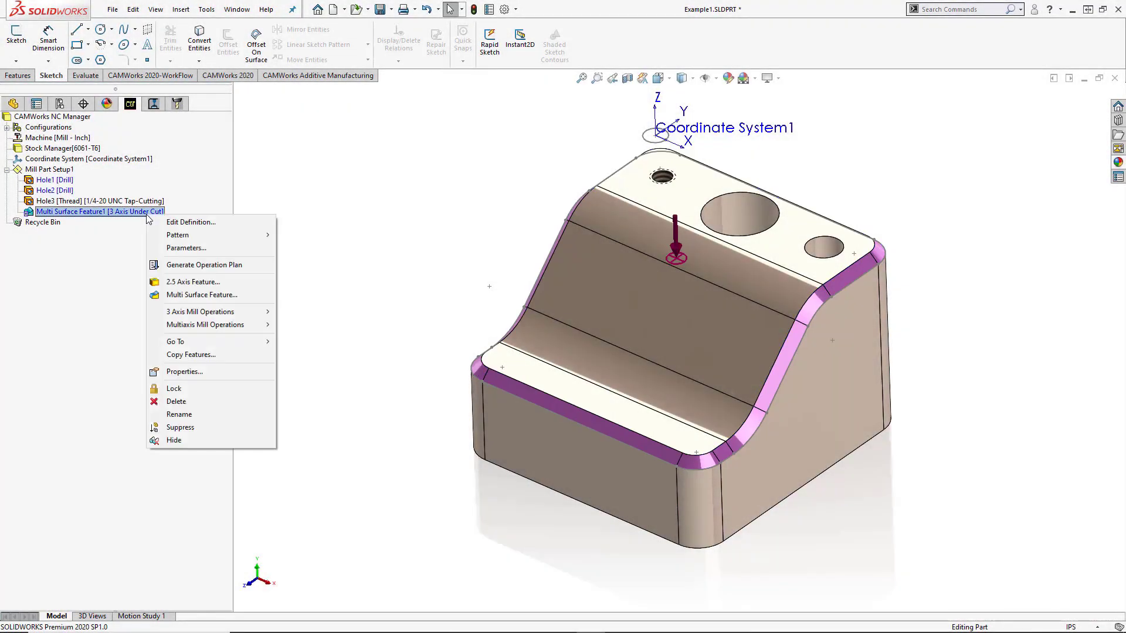
left_click(156, 265)
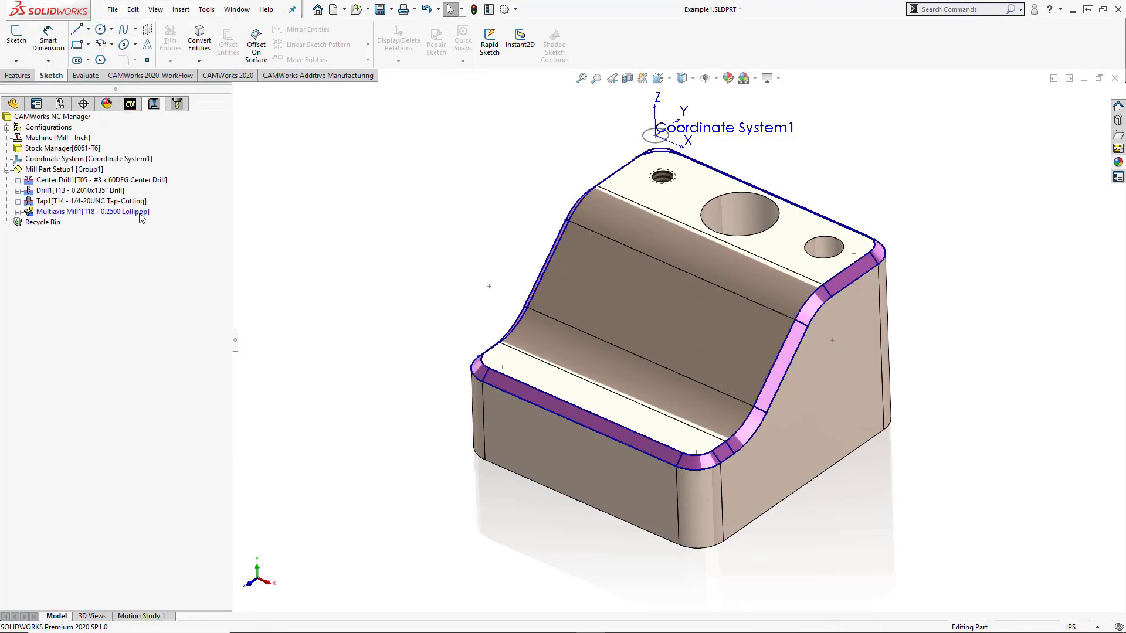
right_click(141, 212)
left_click(175, 221)
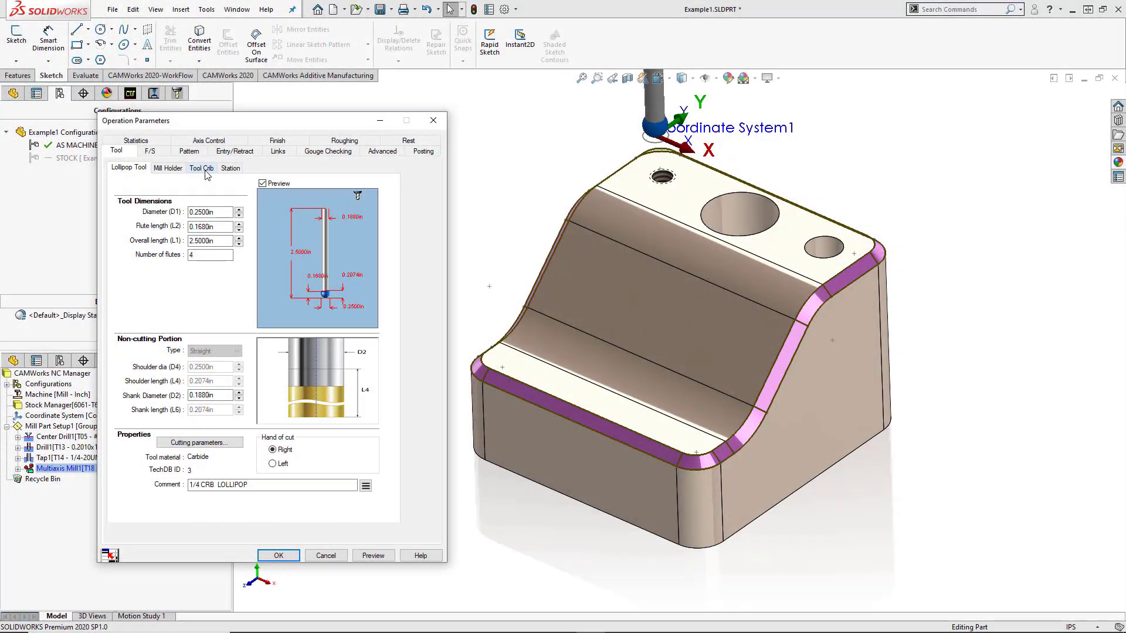
Step: Review the tool crib and the lollipop tool assigned to the multiaxis mill operation
left_click(204, 169)
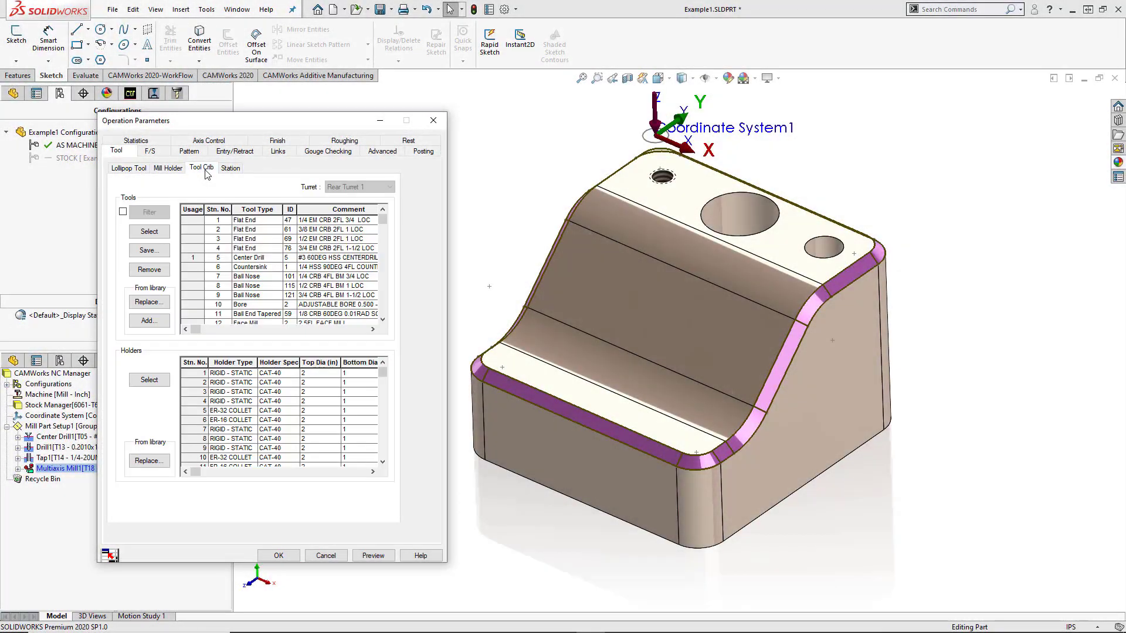
left_click(135, 170)
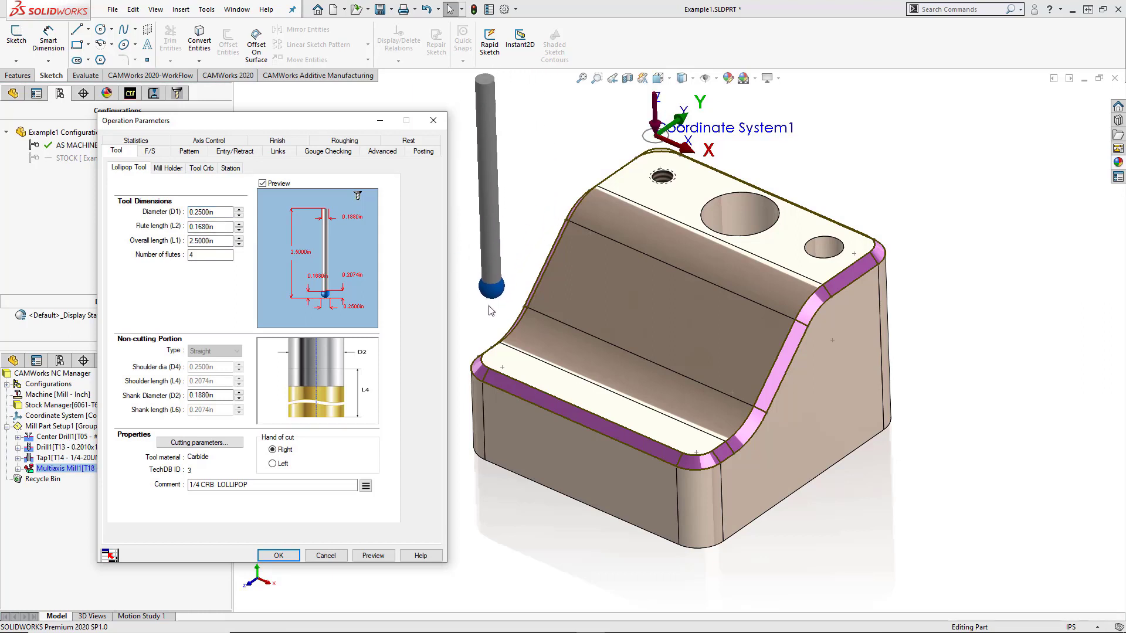
left_click_drag(511, 270, 340, 227)
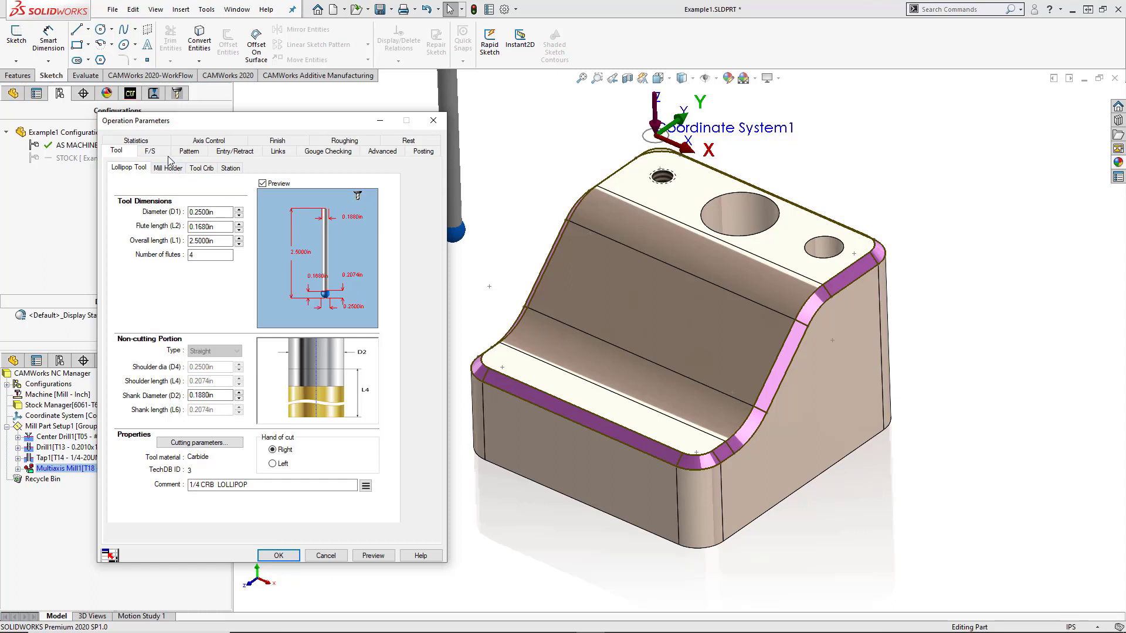
Step: Set the multiaxis milling pattern to Offset From Curve and use 3DSketch1 as its guiding curve
left_click(190, 155)
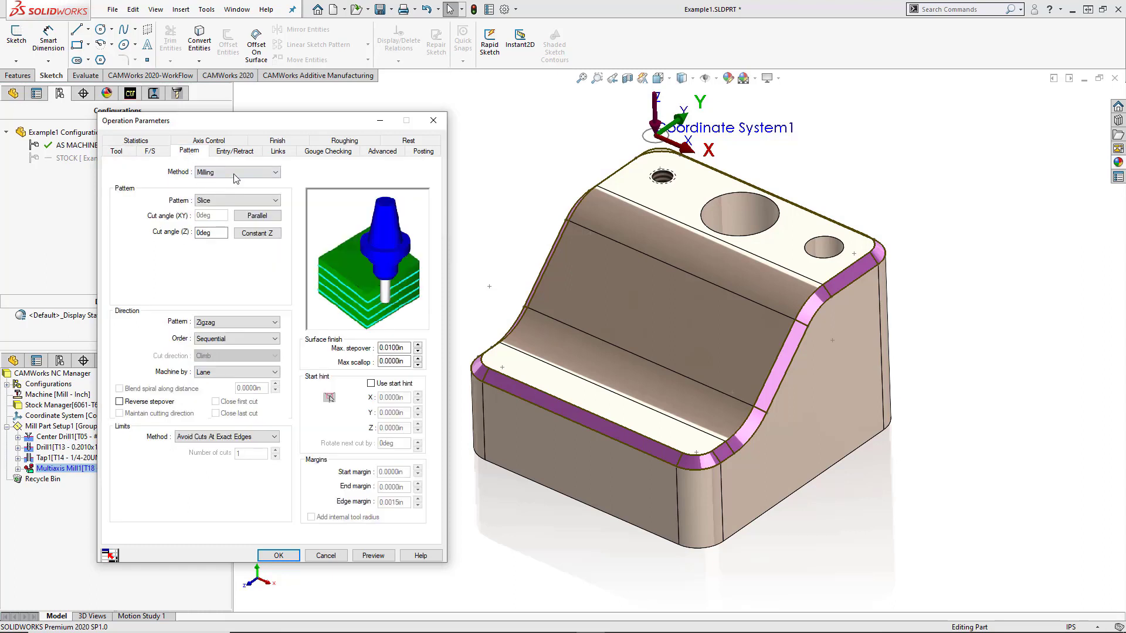
left_click(235, 172)
left_click(225, 183)
left_click(225, 200)
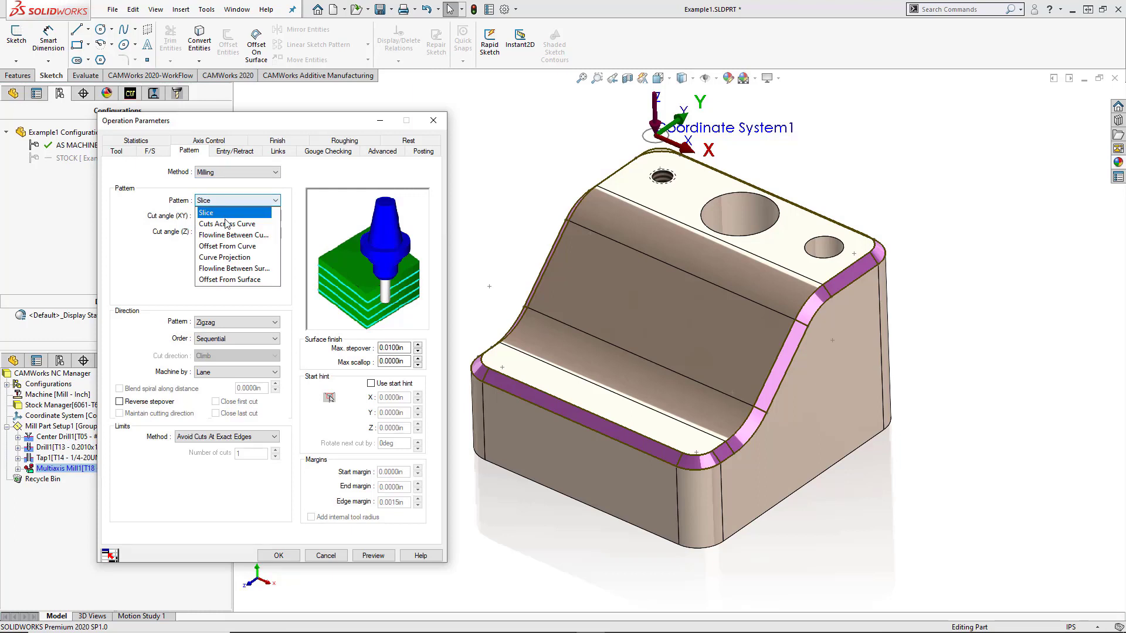
left_click(227, 247)
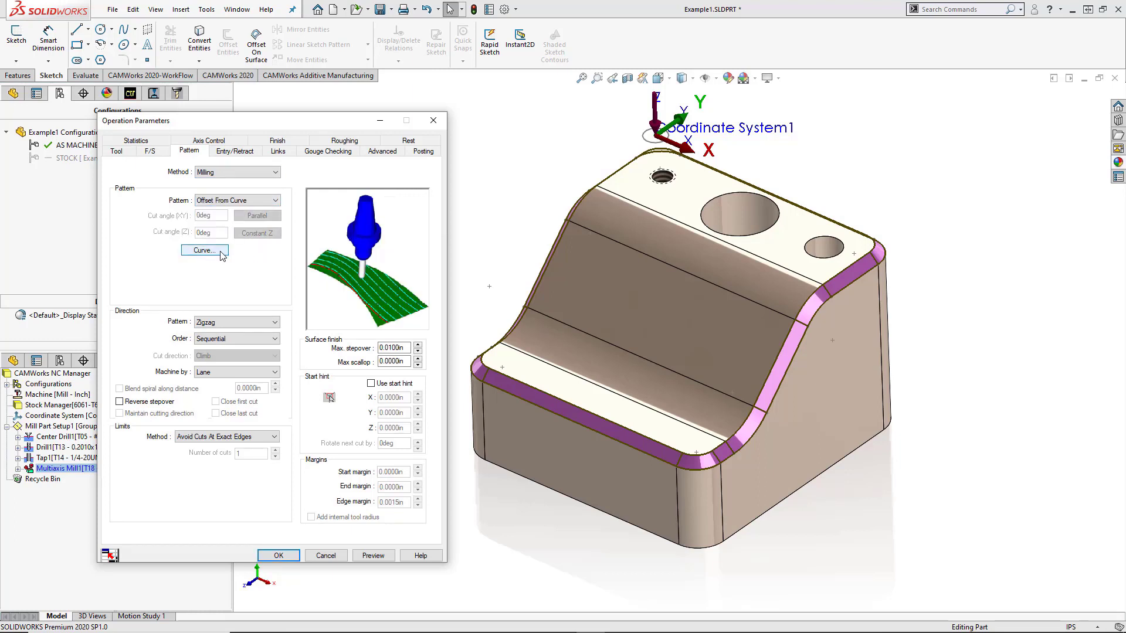
left_click(221, 253)
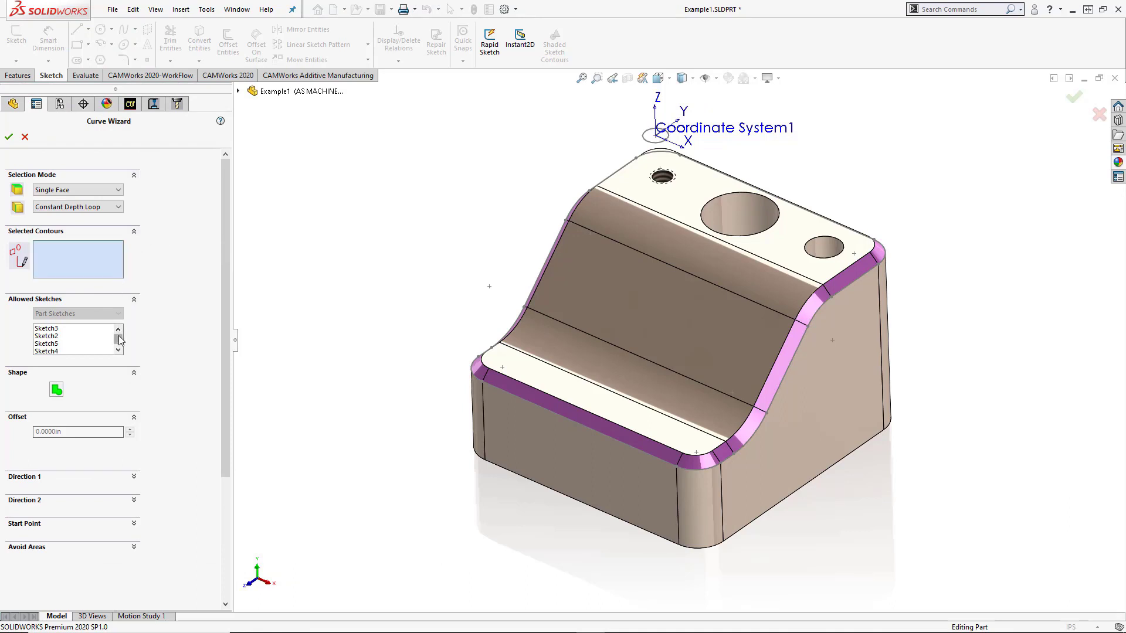
scroll(118, 336, "down", 1)
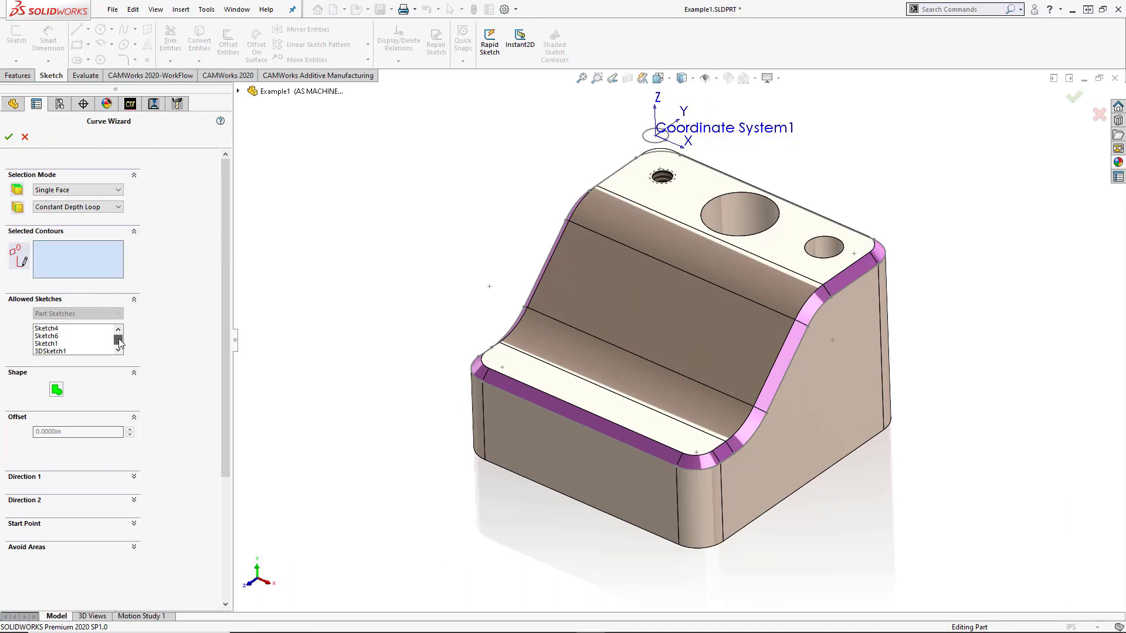
left_click(65, 351)
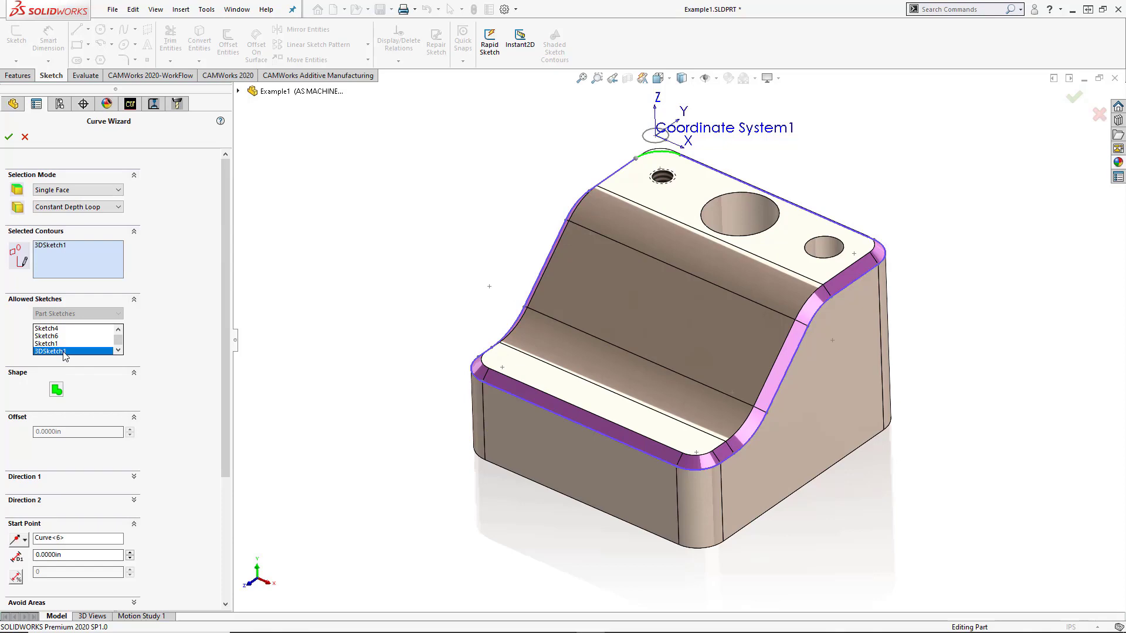
left_click(9, 137)
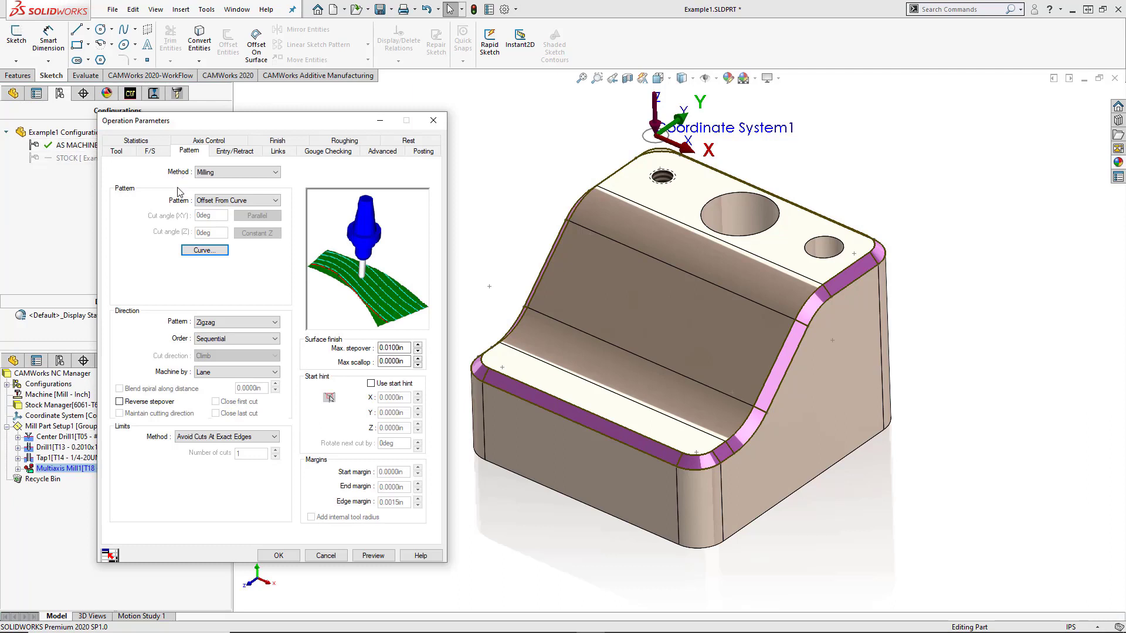
Step: Set the cutting direction to Zig and make cuts start and end at exact surface edges with a .002 in start margin
left_click(217, 322)
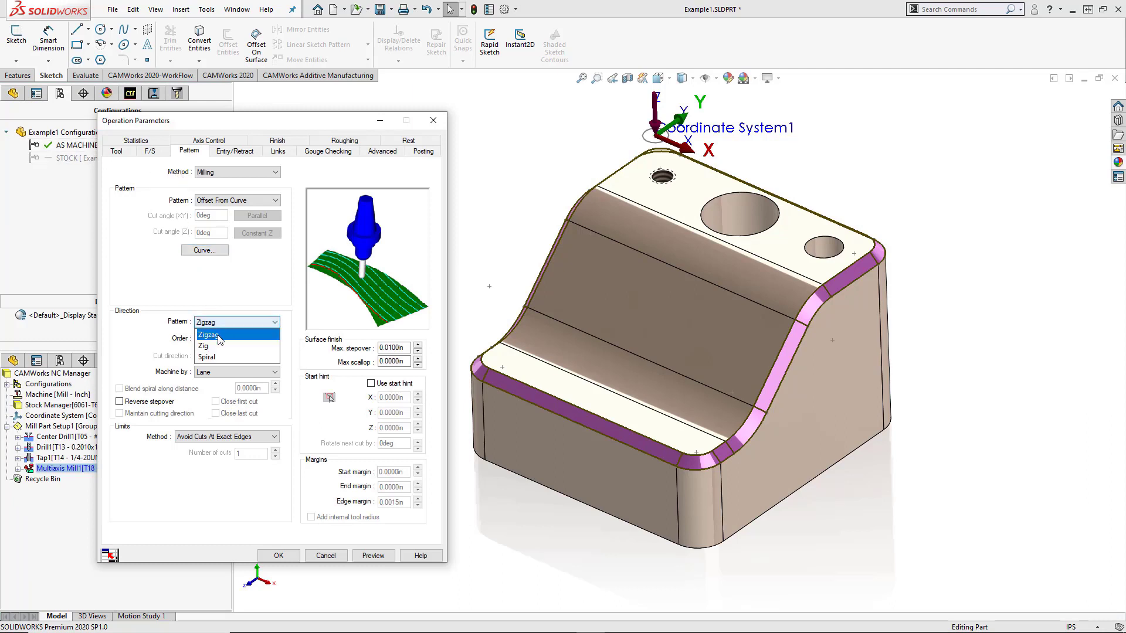
left_click(216, 346)
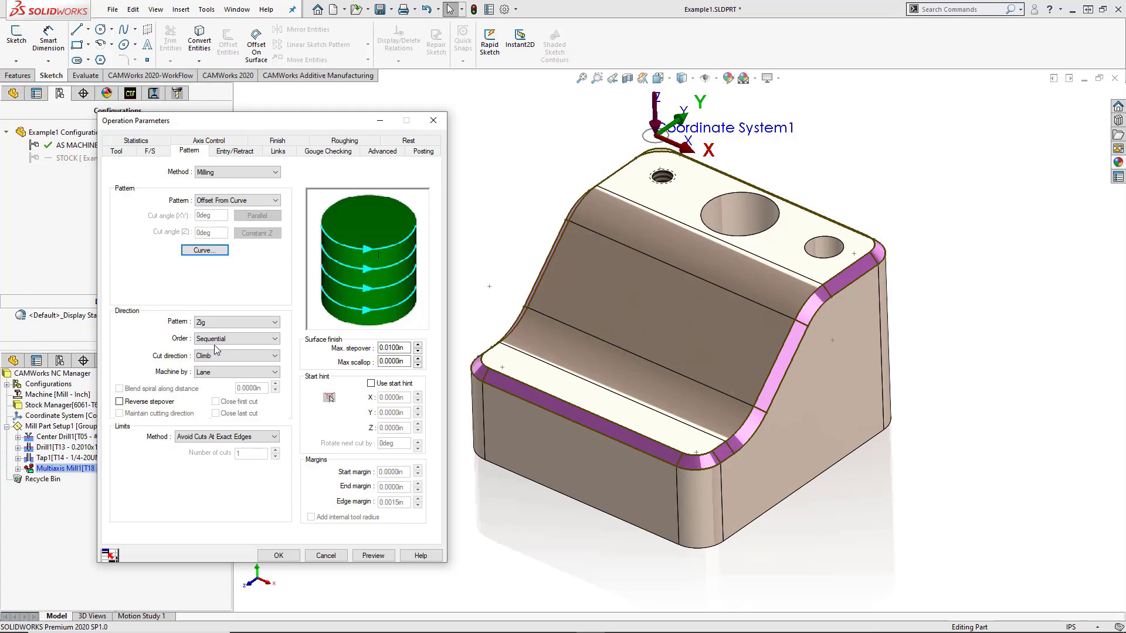
left_click(268, 438)
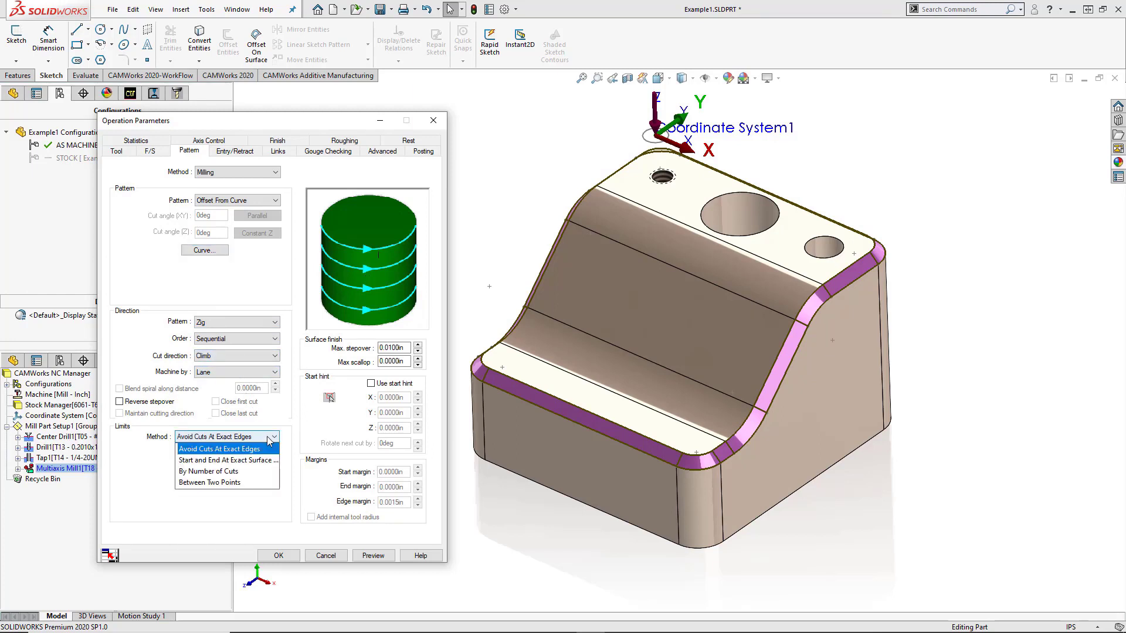
left_click(260, 461)
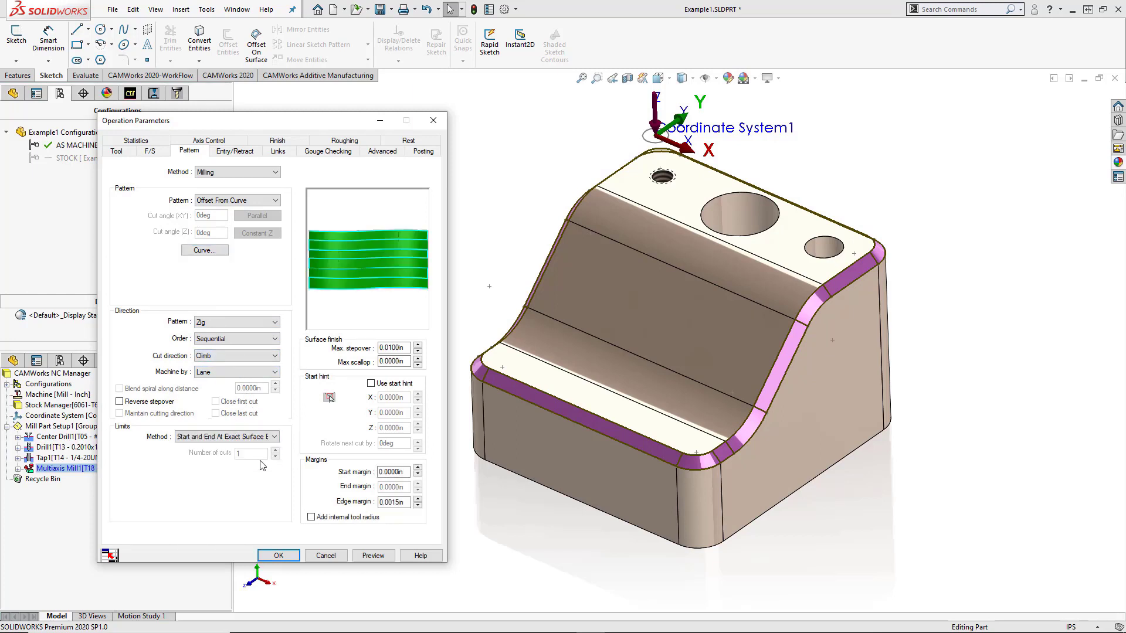
left_click_drag(407, 472, 374, 471)
type(".002")
key("Tab")
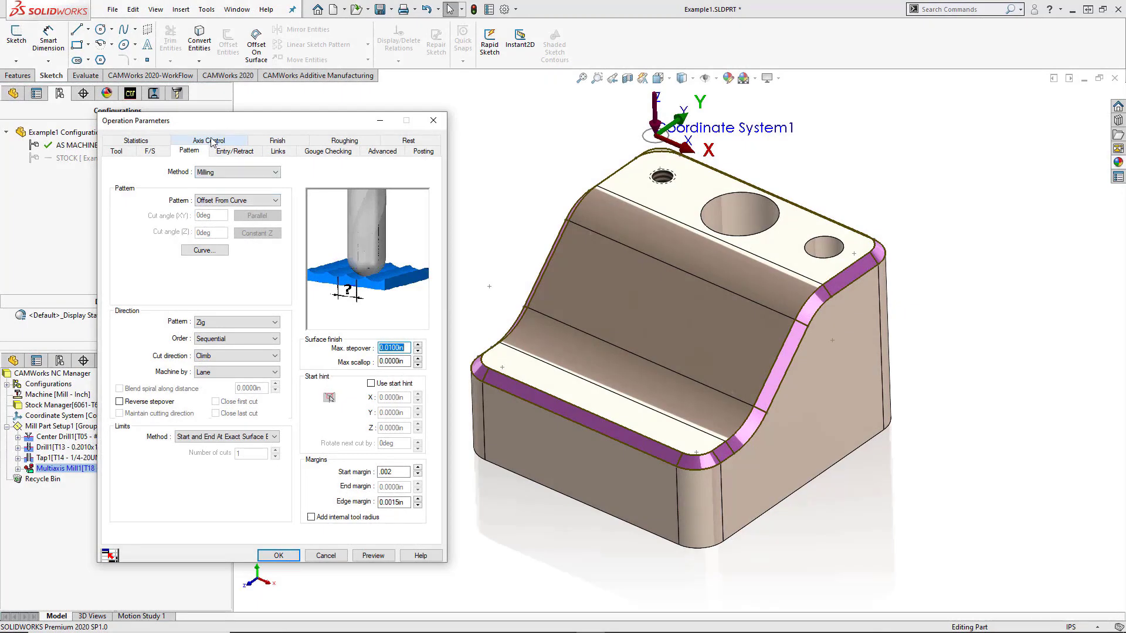
Step: Review the operation's number-of-axis setting and its leadin and leadout methods
left_click(212, 141)
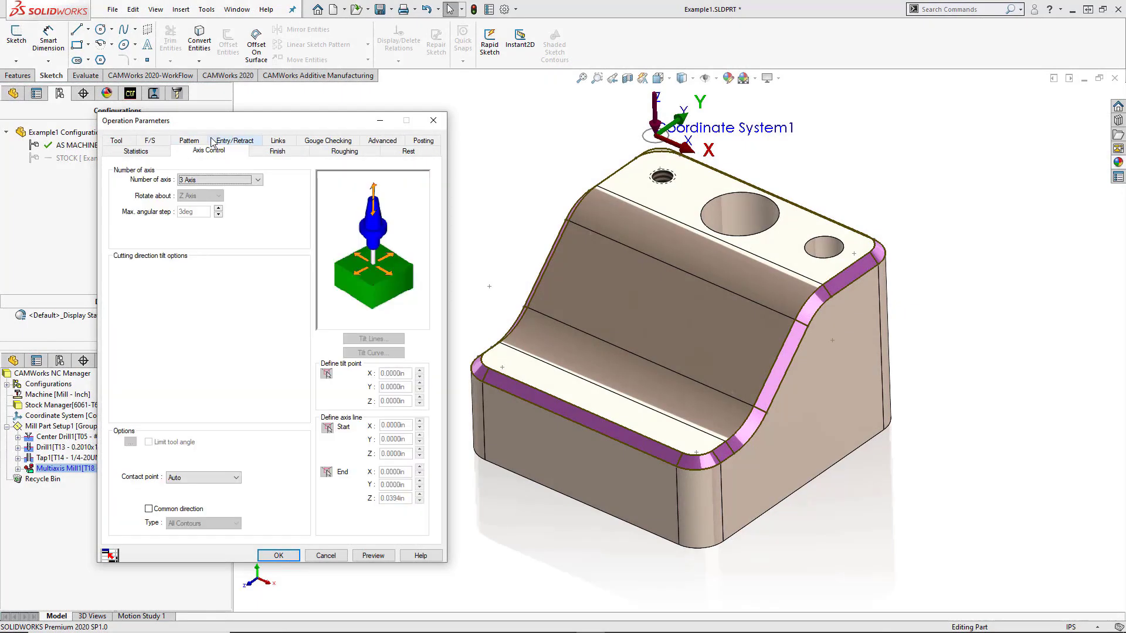
left_click(211, 181)
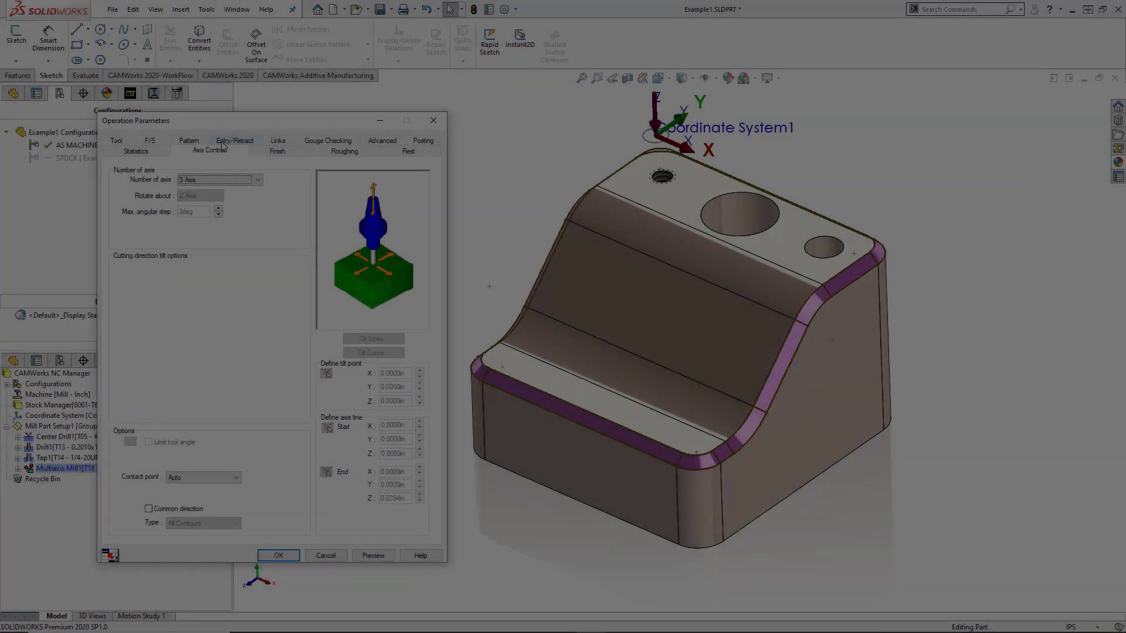
left_click(224, 145)
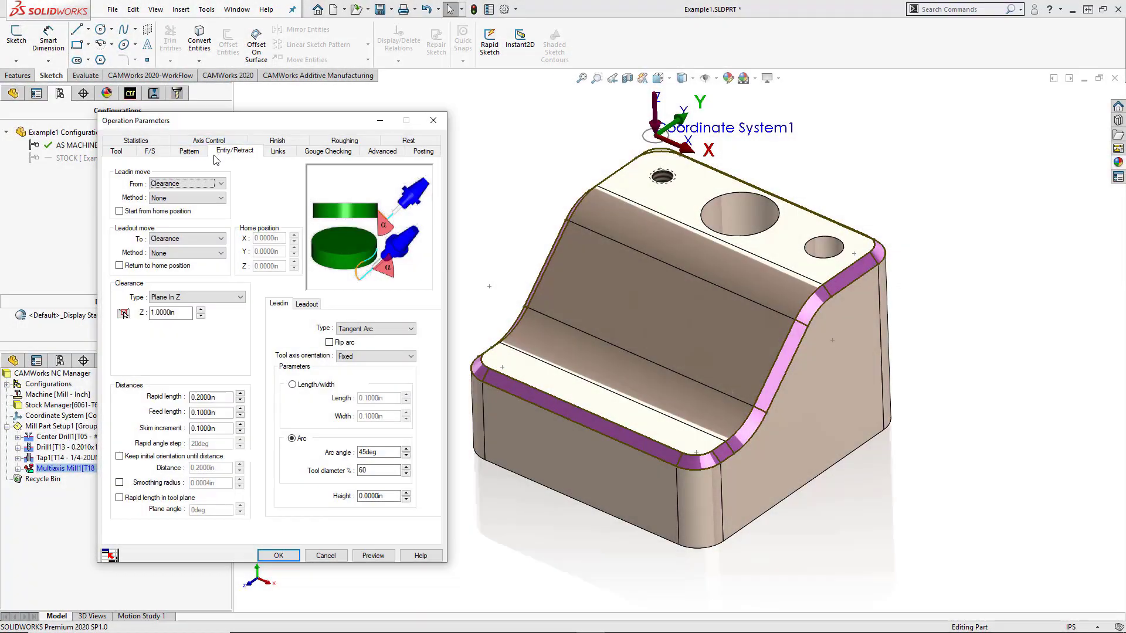
left_click(224, 199)
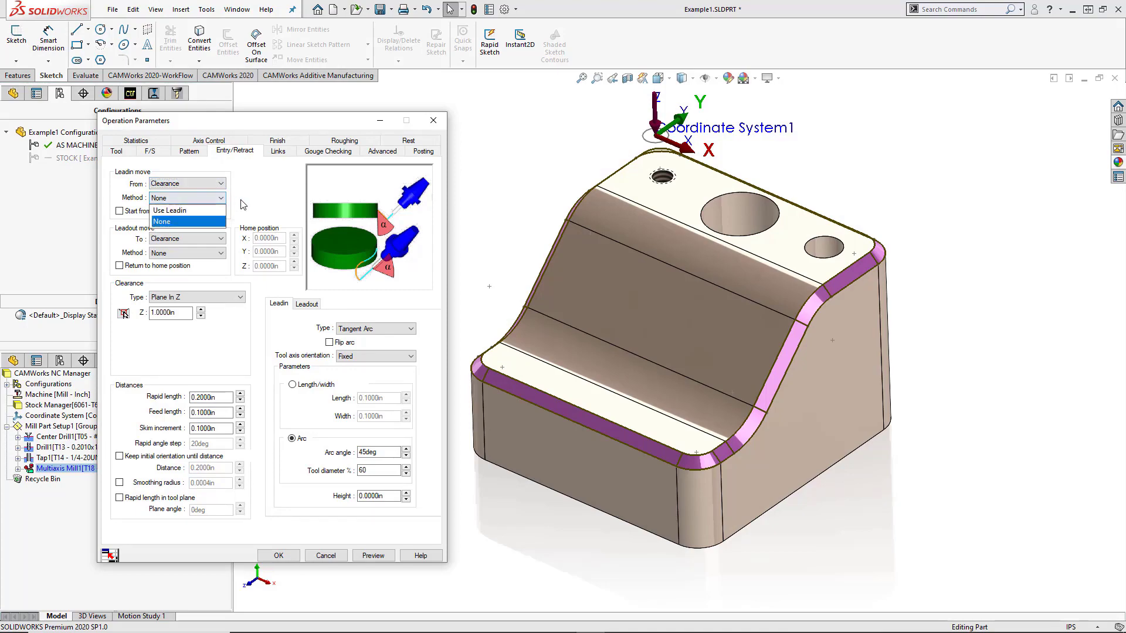
left_click(241, 201)
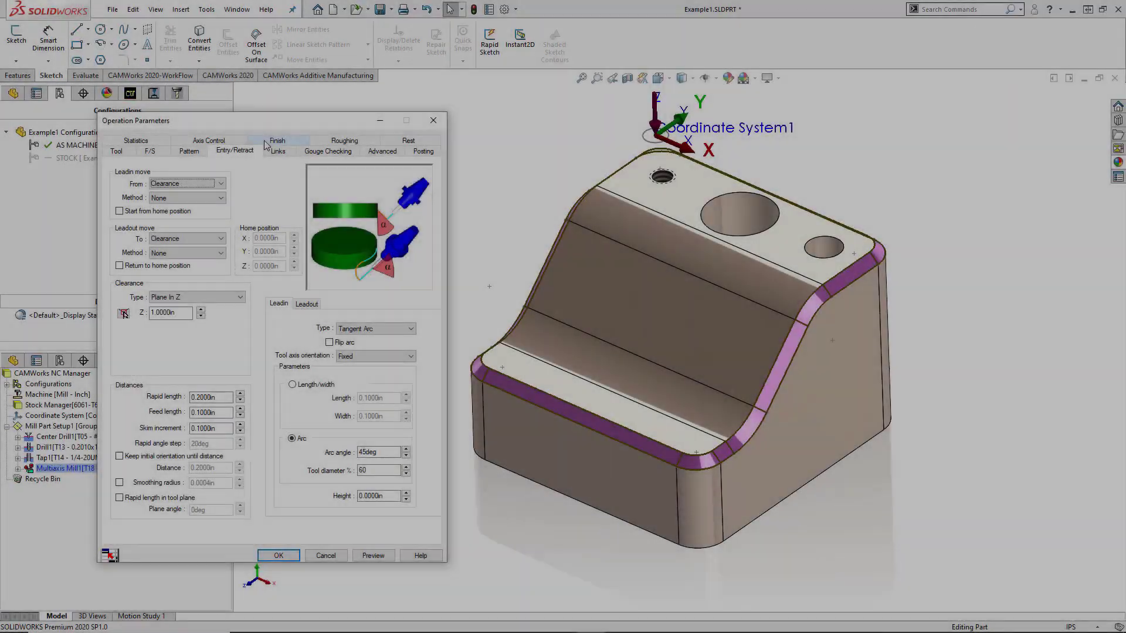
Step: Turn off Adaptive cuts and Extend/trim in the operation's finish settings
left_click(274, 142)
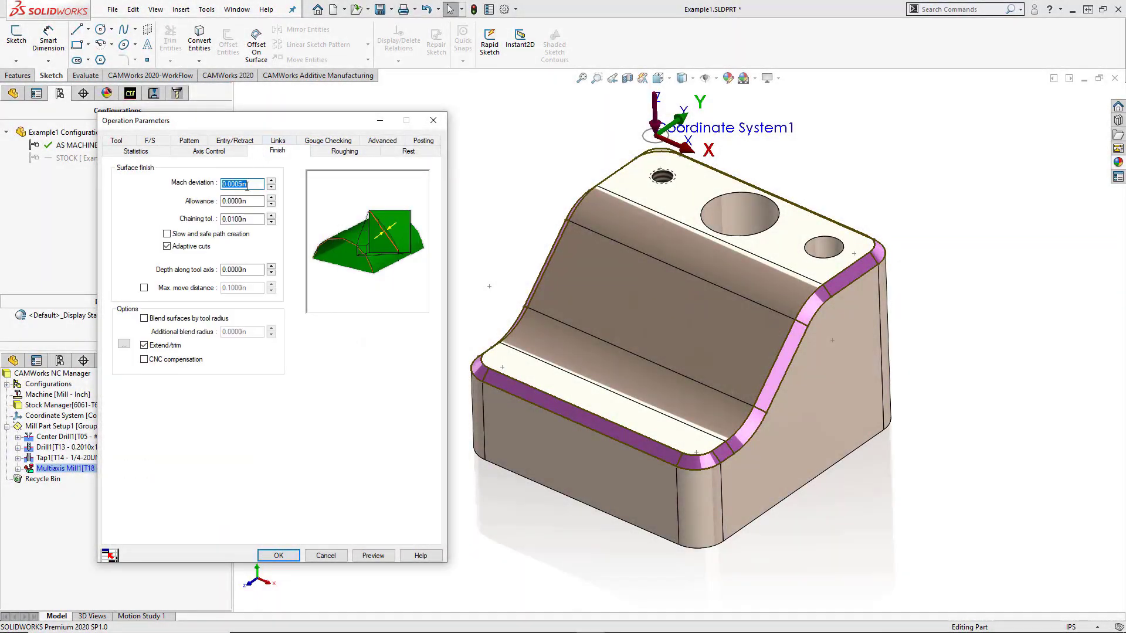
left_click(167, 246)
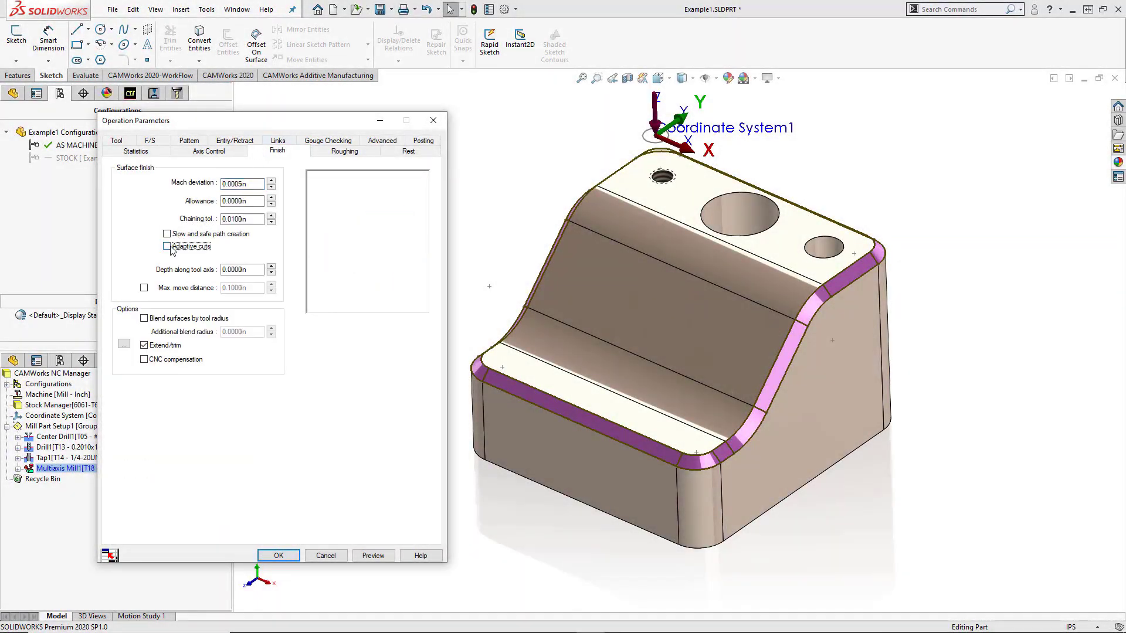
left_click(144, 345)
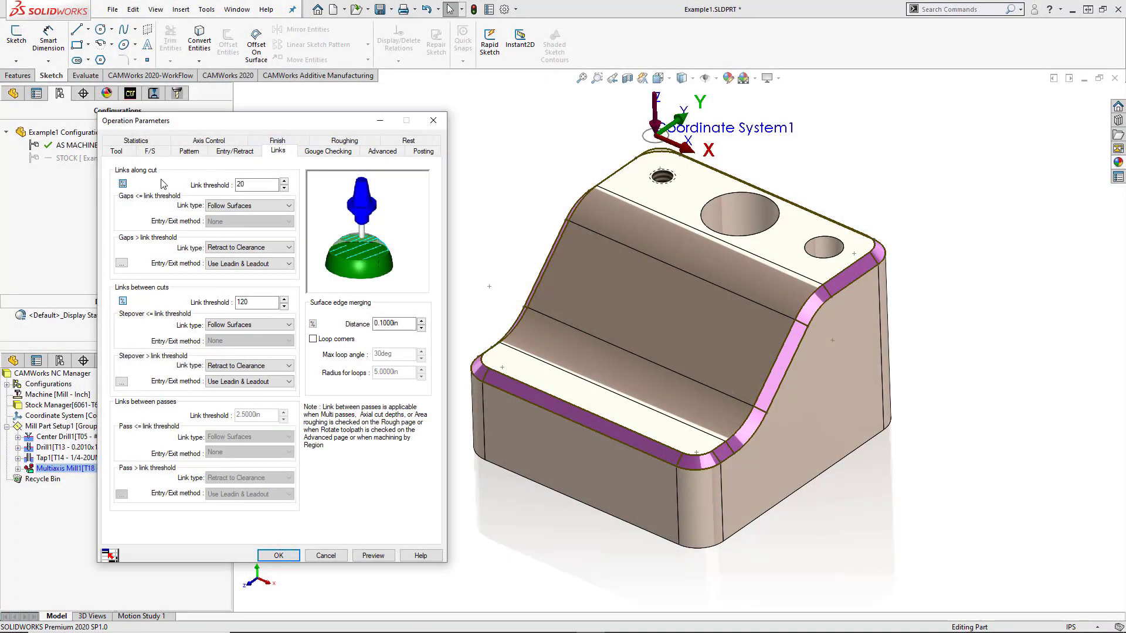
Step: Define the link thresholds as distances, 0.05 in along cut and 0.3 in between cuts, with entry/exit None for moves beyond them
left_click(122, 184)
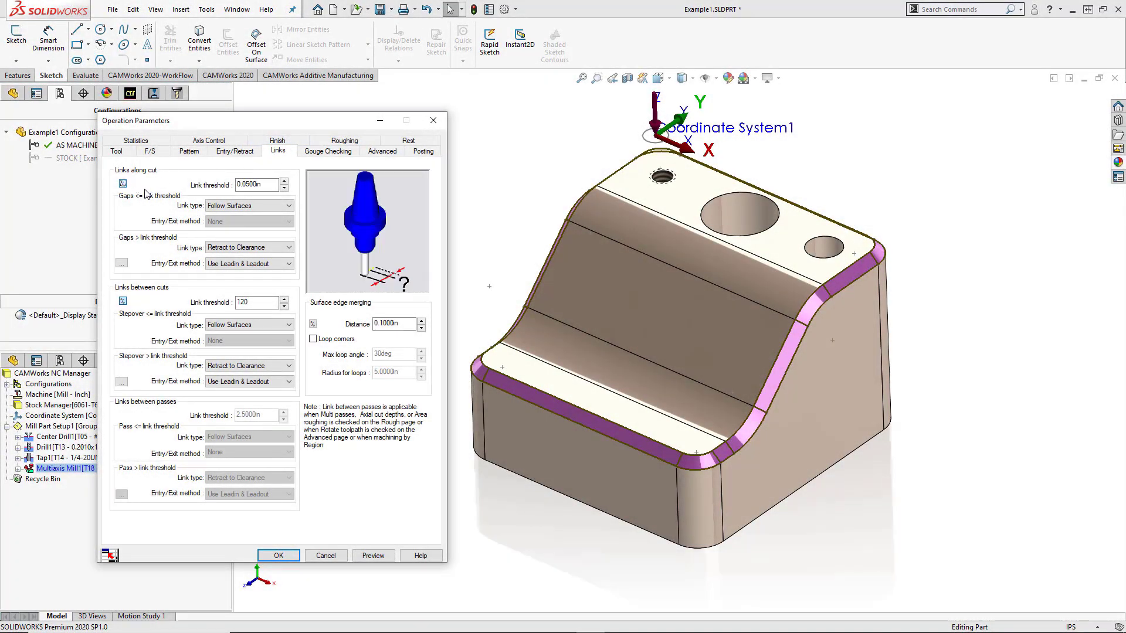
left_click(226, 264)
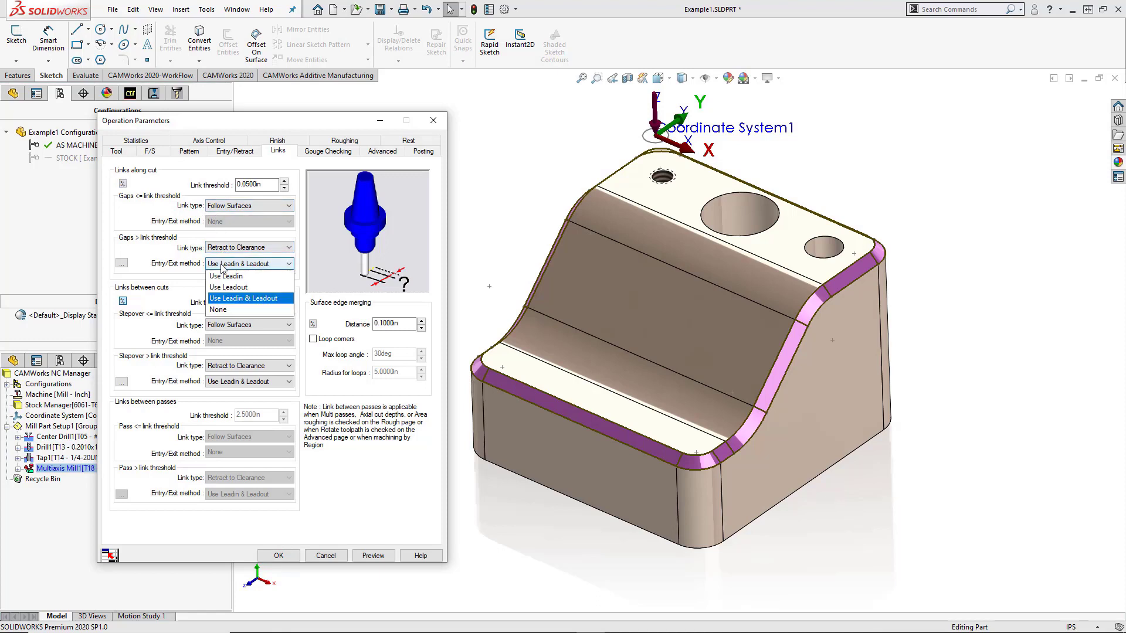
left_click(223, 309)
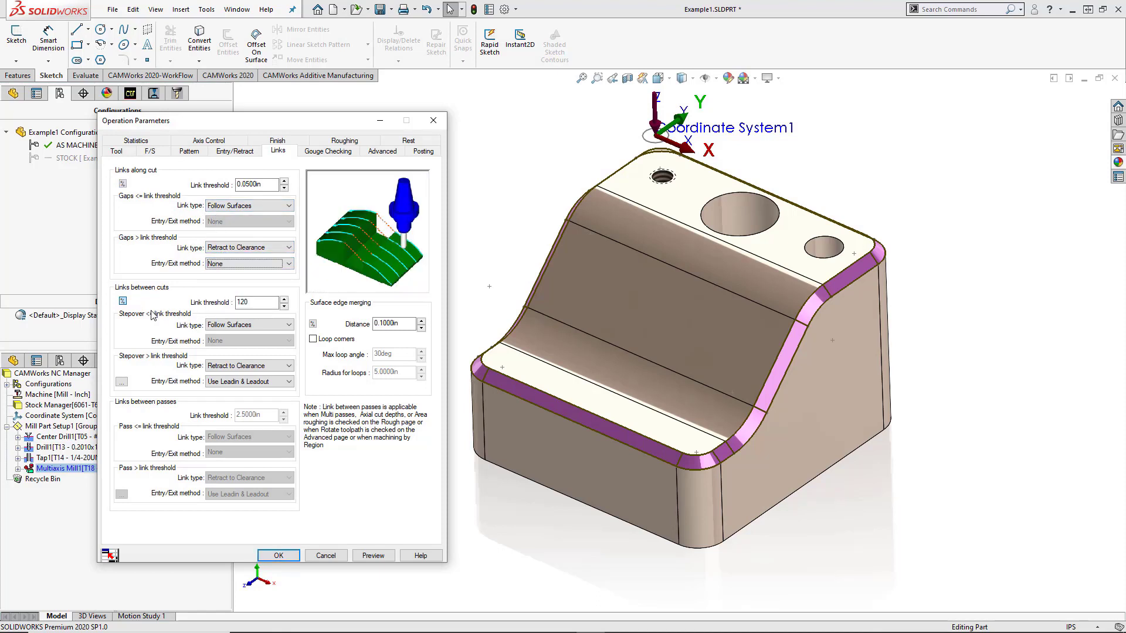
left_click(122, 301)
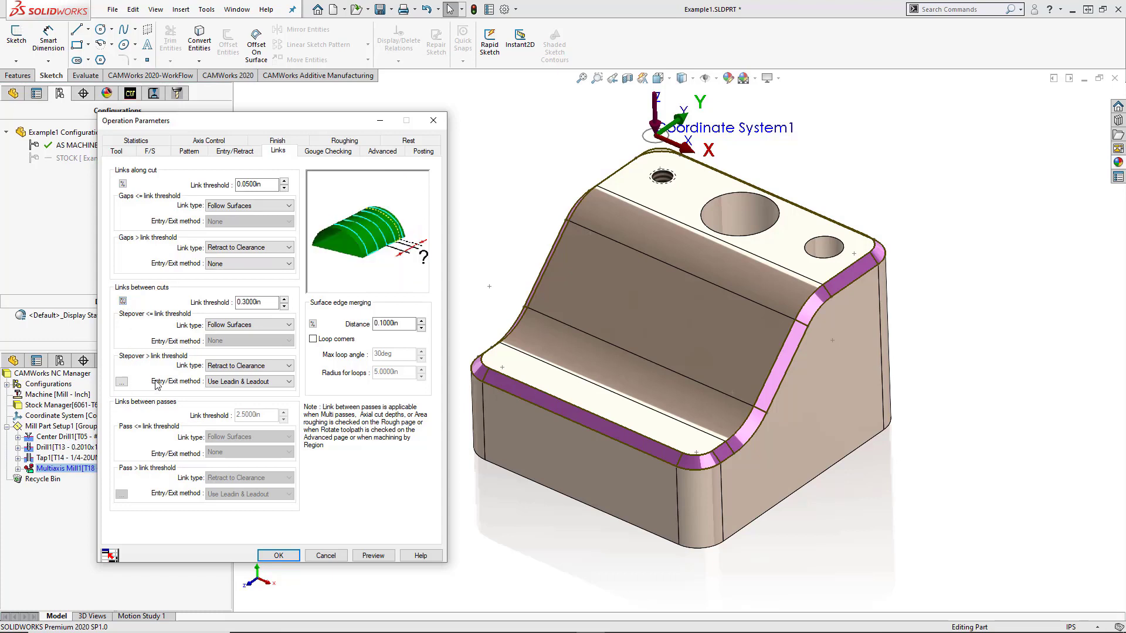
left_click(213, 381)
left_click(218, 427)
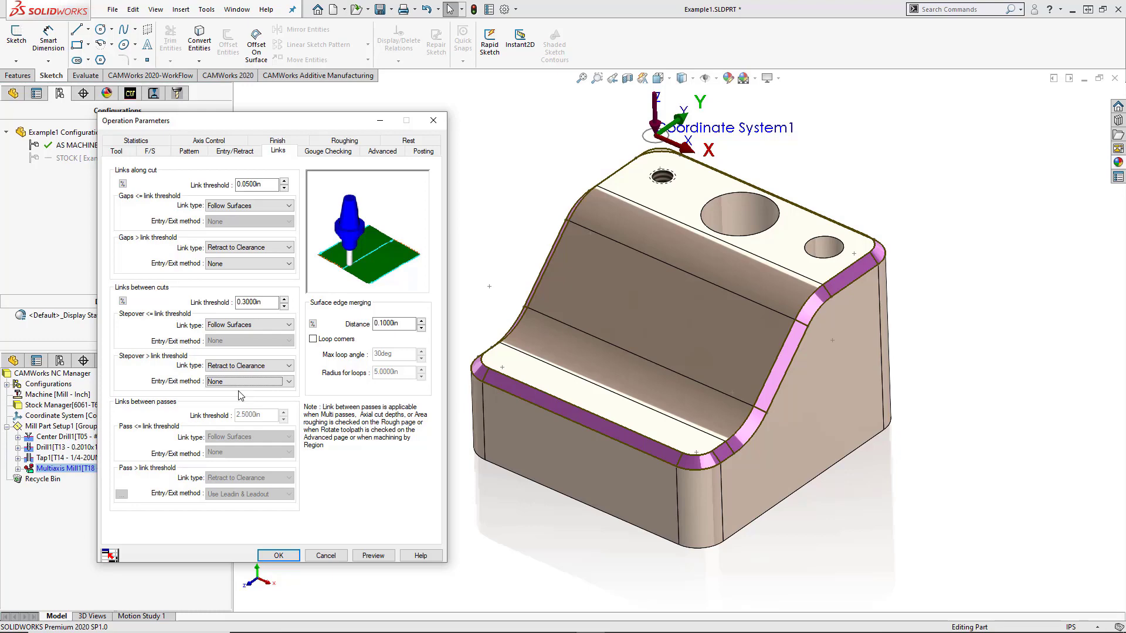
Step: Preview the chamfer toolpath and run its material-removal simulation at maximum speed
left_click(373, 556)
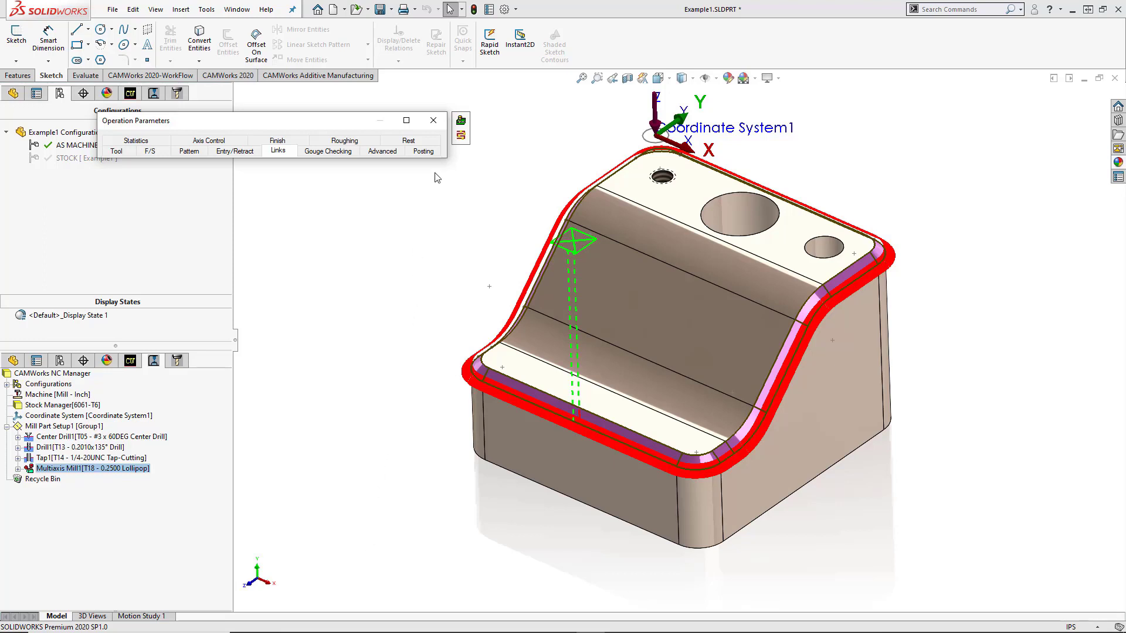
left_click(461, 134)
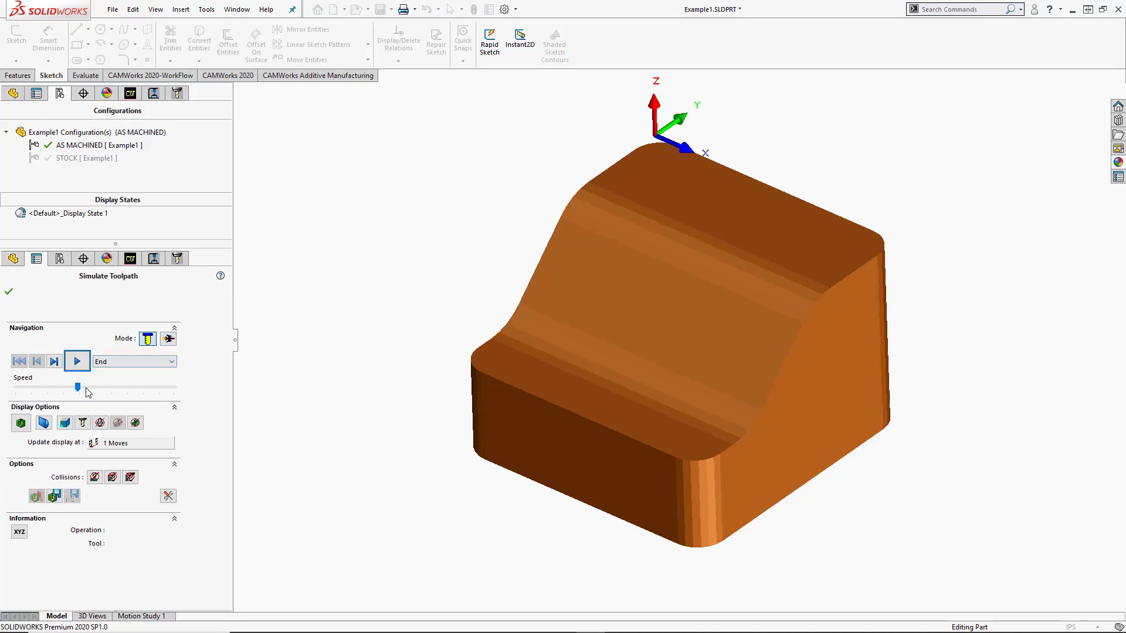
left_click_drag(78, 389, 181, 396)
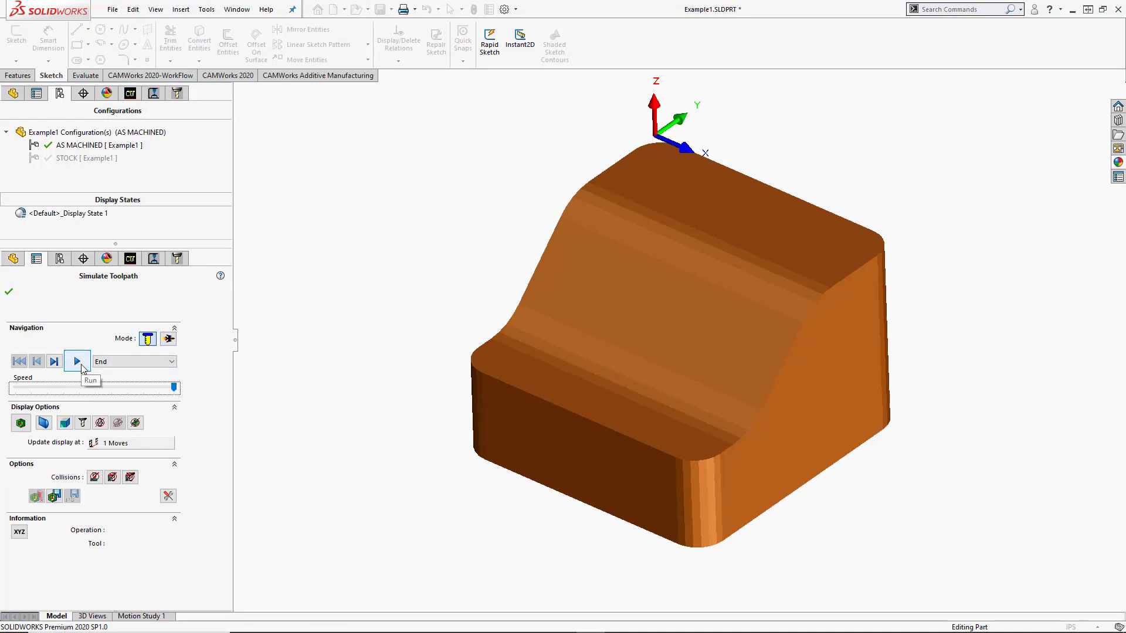
left_click(77, 362)
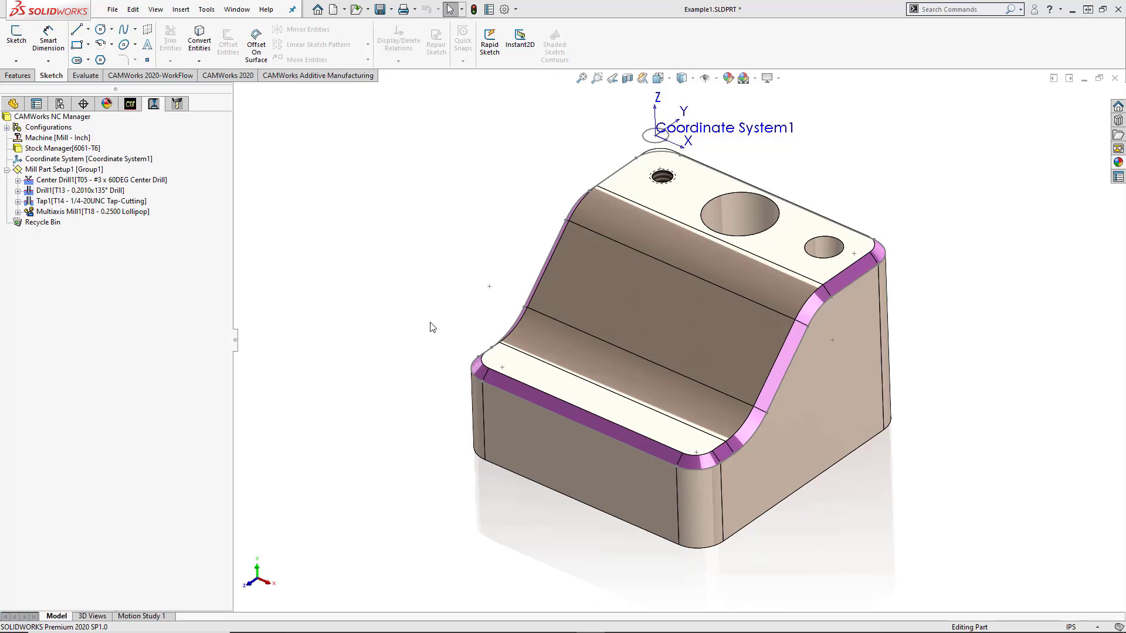
Step: Inspect the holes on the part's upper face up close and highlight the Hole1 drill feature
right_click_drag(436, 261, 441, 293)
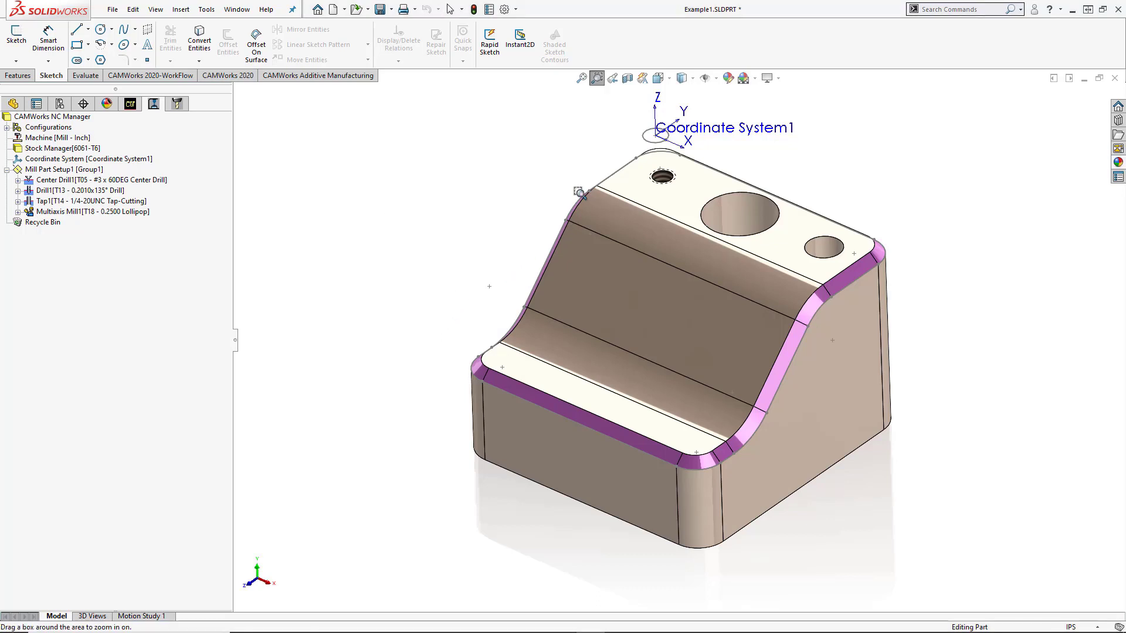
left_click_drag(563, 109, 921, 301)
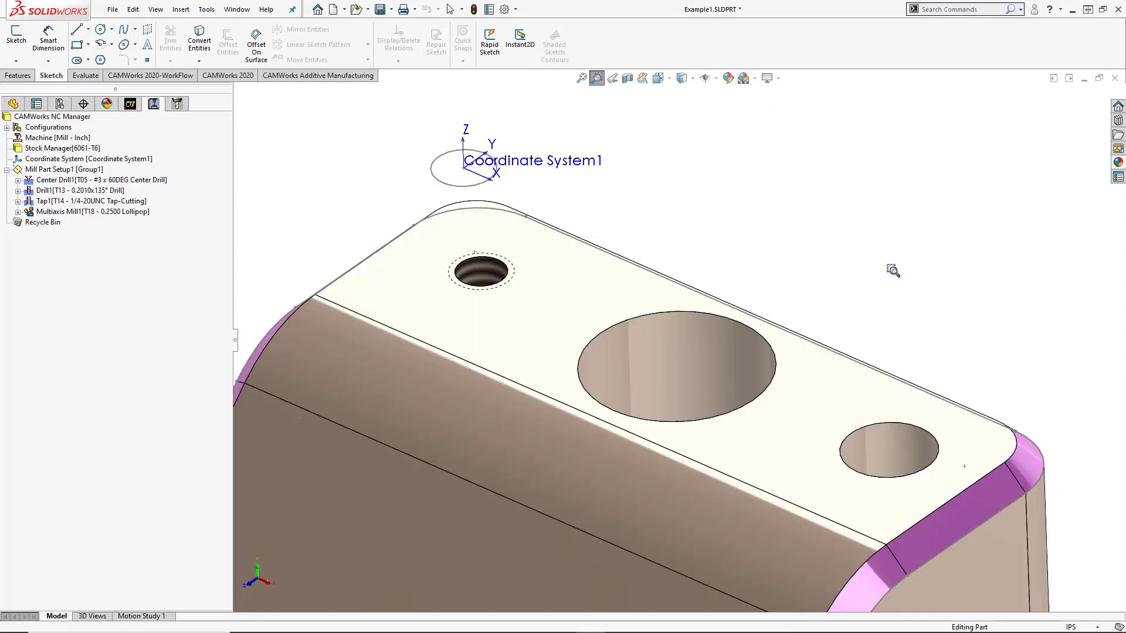
key("Escape")
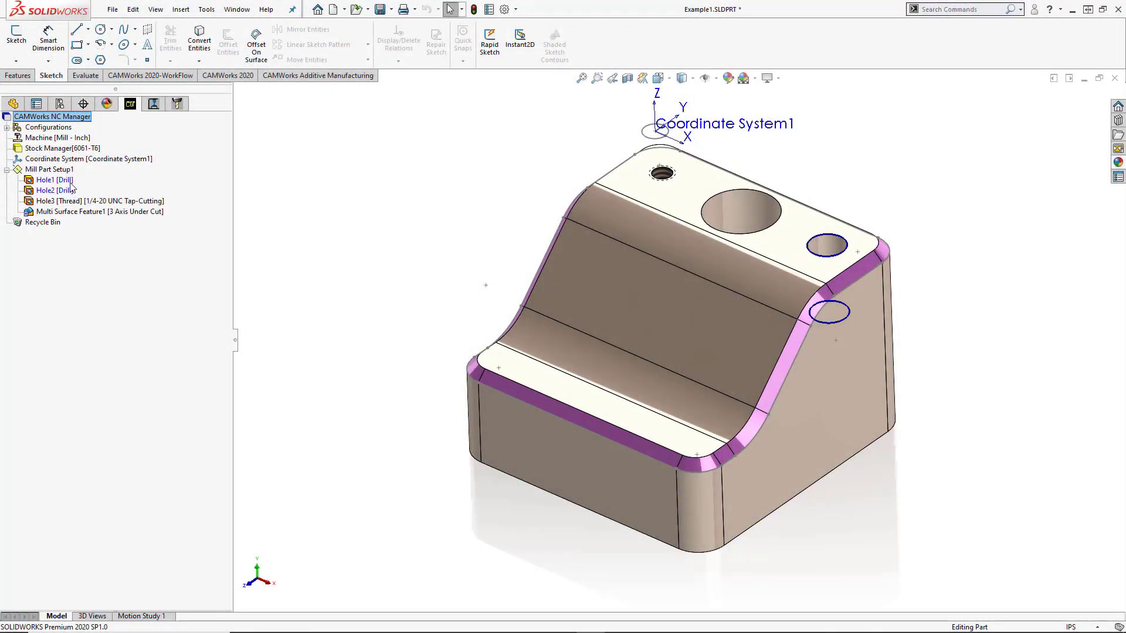
left_click(65, 180)
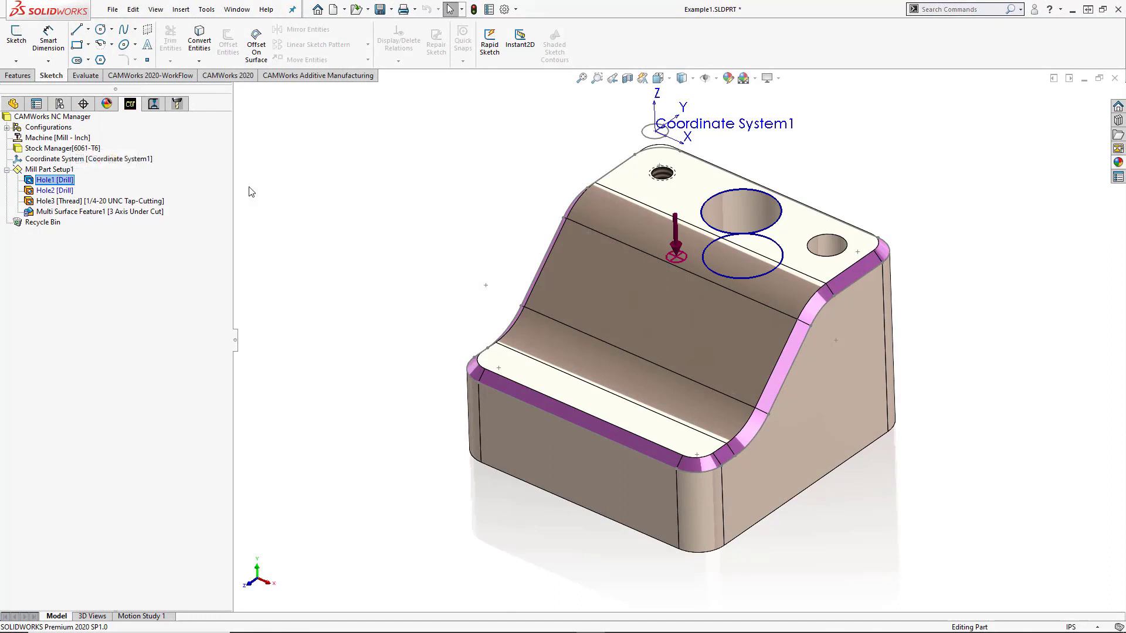
right_click_drag(251, 189, 246, 233)
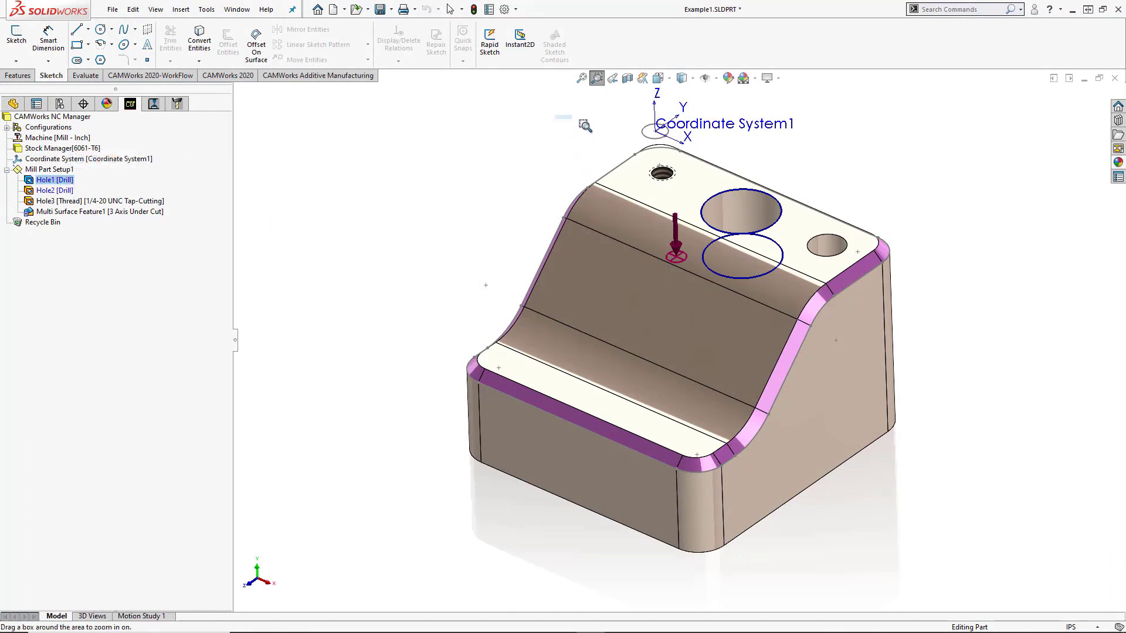
left_click_drag(555, 115, 893, 303)
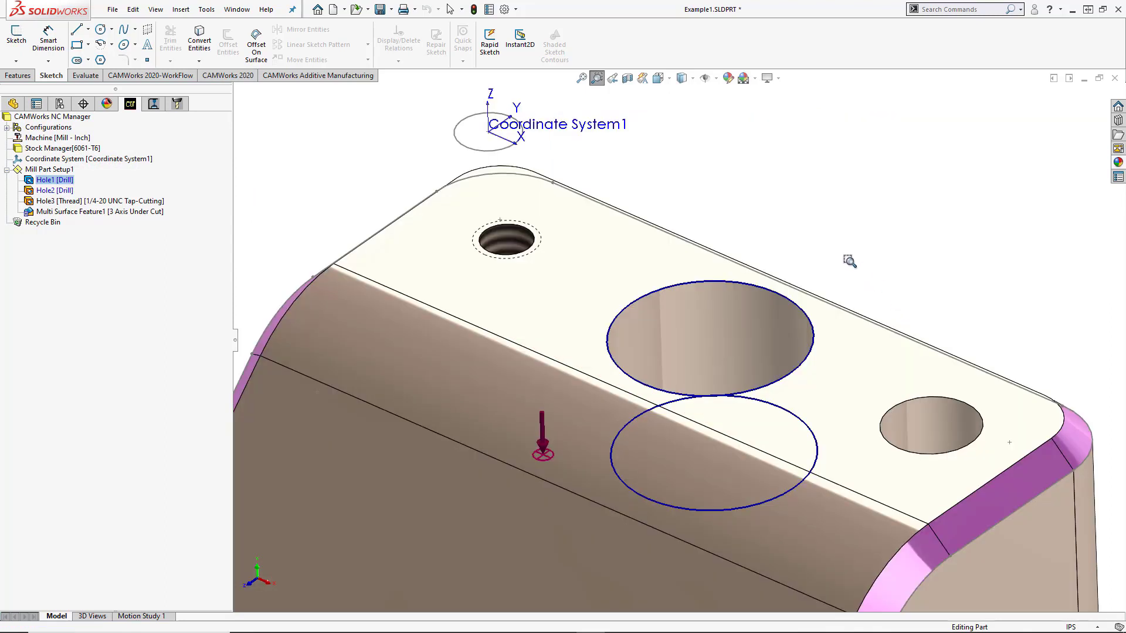
Step: Add a Contour Mill operation to the Hole1 drill feature using tool T02, the 0.3750 flat end mill
middle_click_drag(850, 216, 833, 224, "ctrl")
key("Escape")
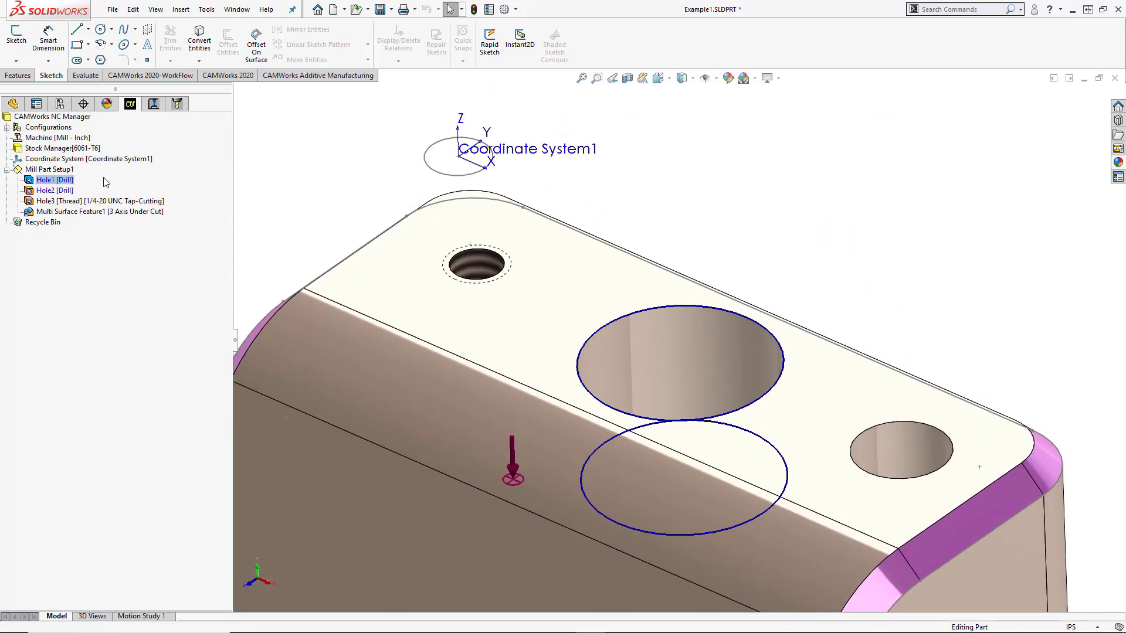
right_click(68, 184)
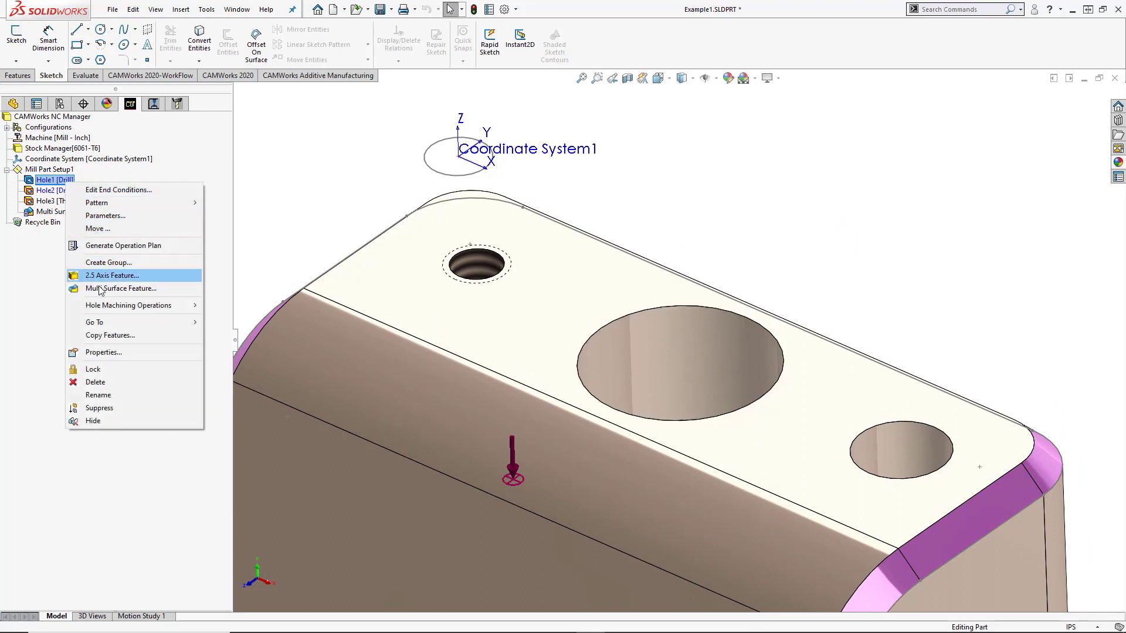
mouse_move(157, 310)
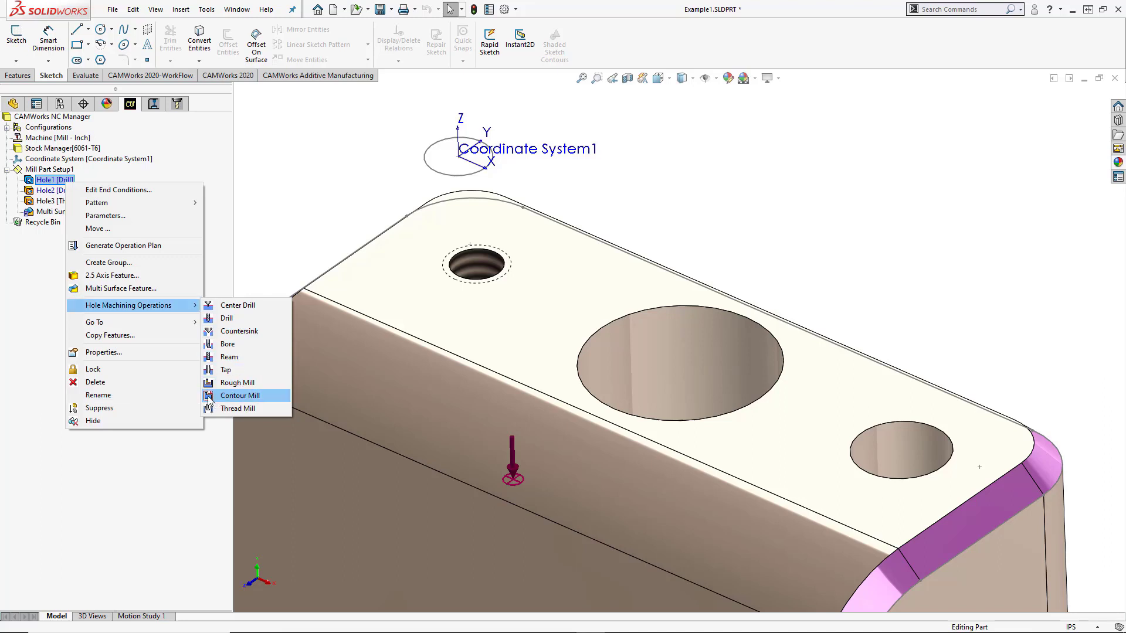
left_click(208, 396)
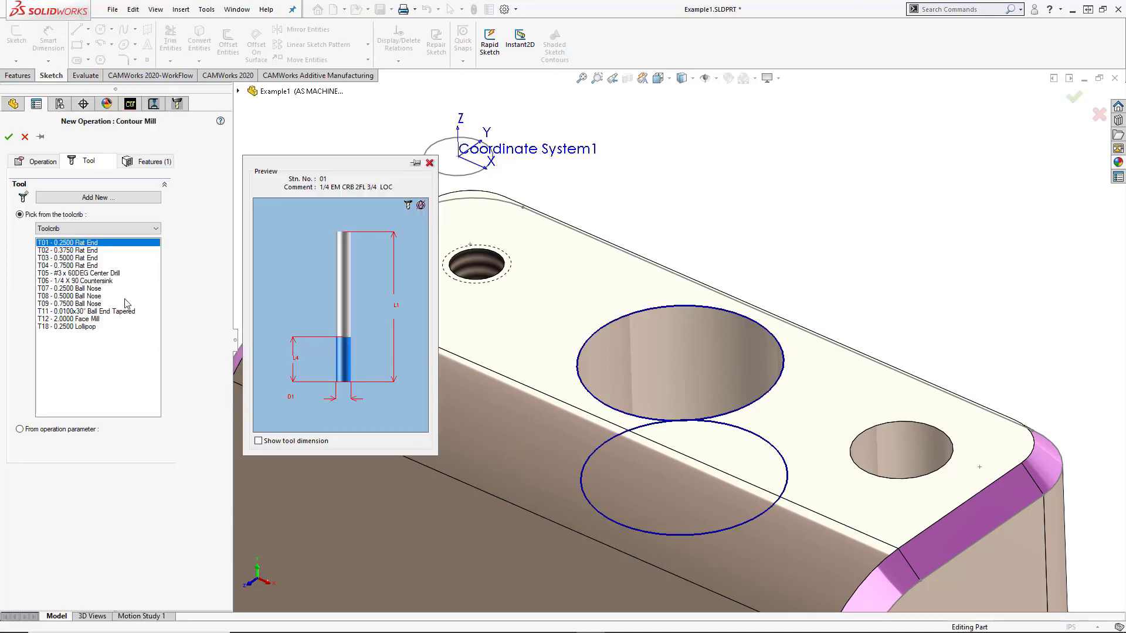
left_click(91, 251)
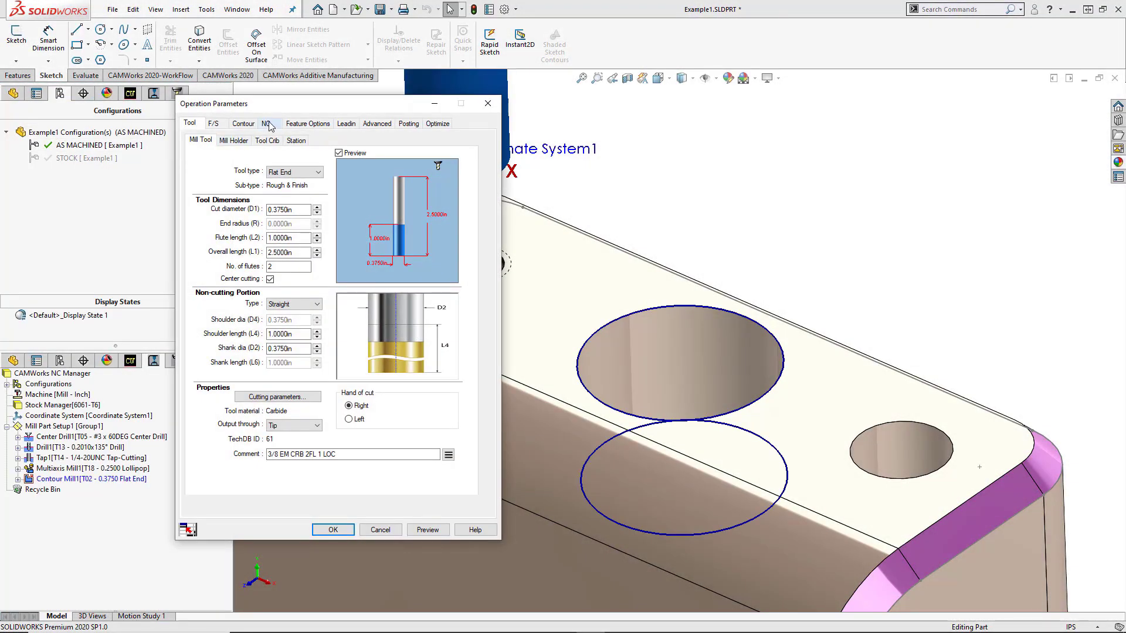
left_click_drag(285, 108, 238, 107)
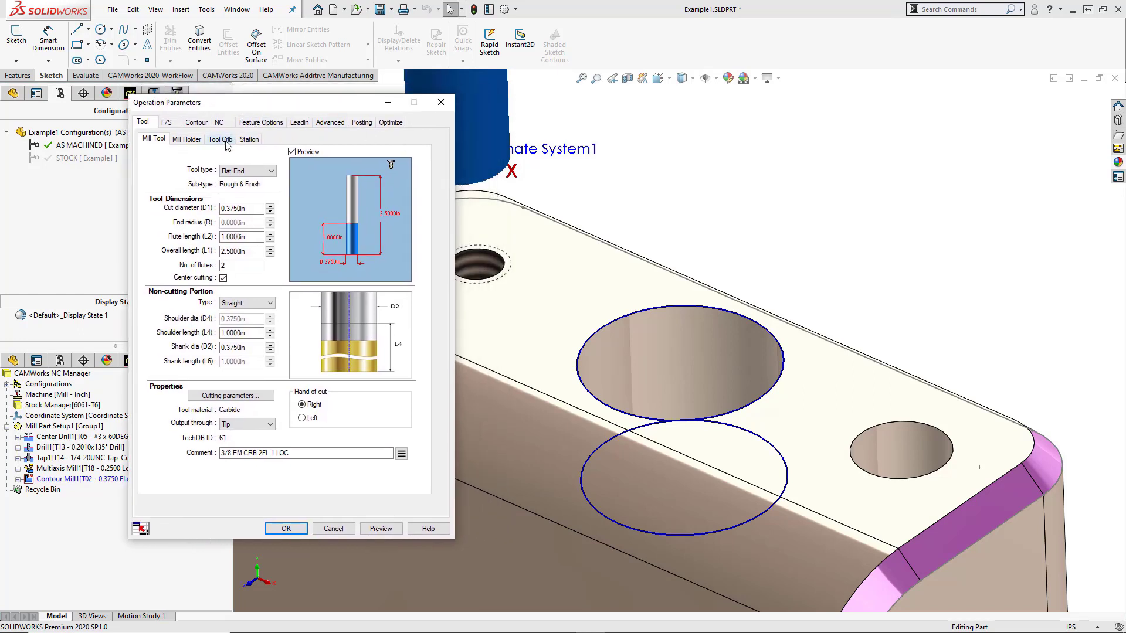
left_click(253, 209)
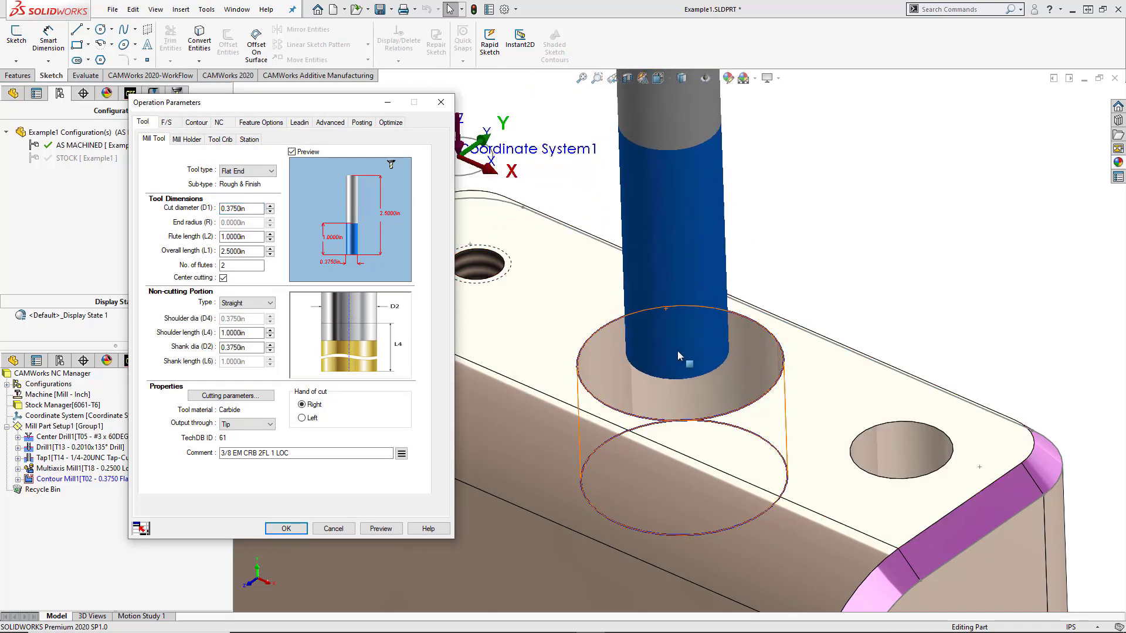
Step: Set both the first cut amount and the maximum cut amount of the contour mill's depth parameters to 100%
left_click(199, 123)
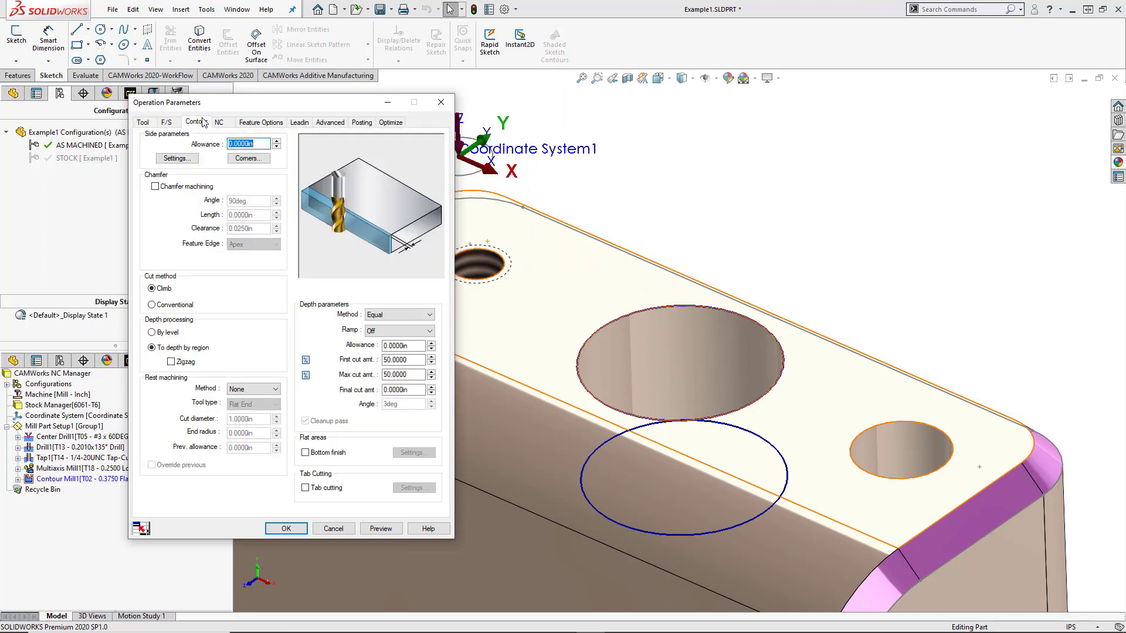
double_click(408, 360)
type("100")
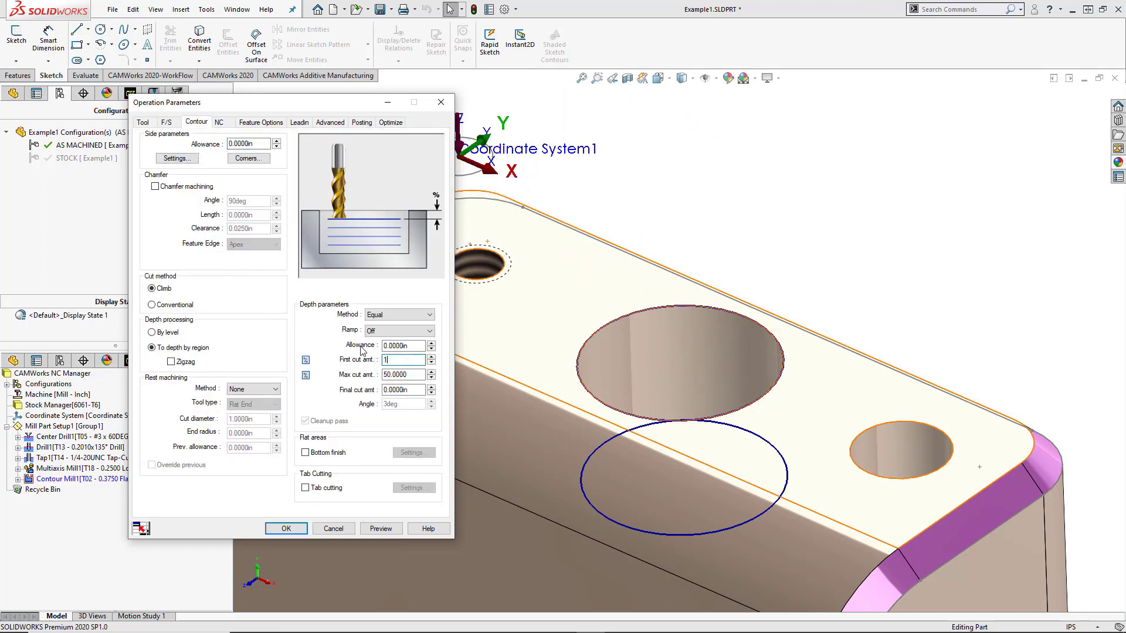
key("Tab")
type("100.0")
key("Tab")
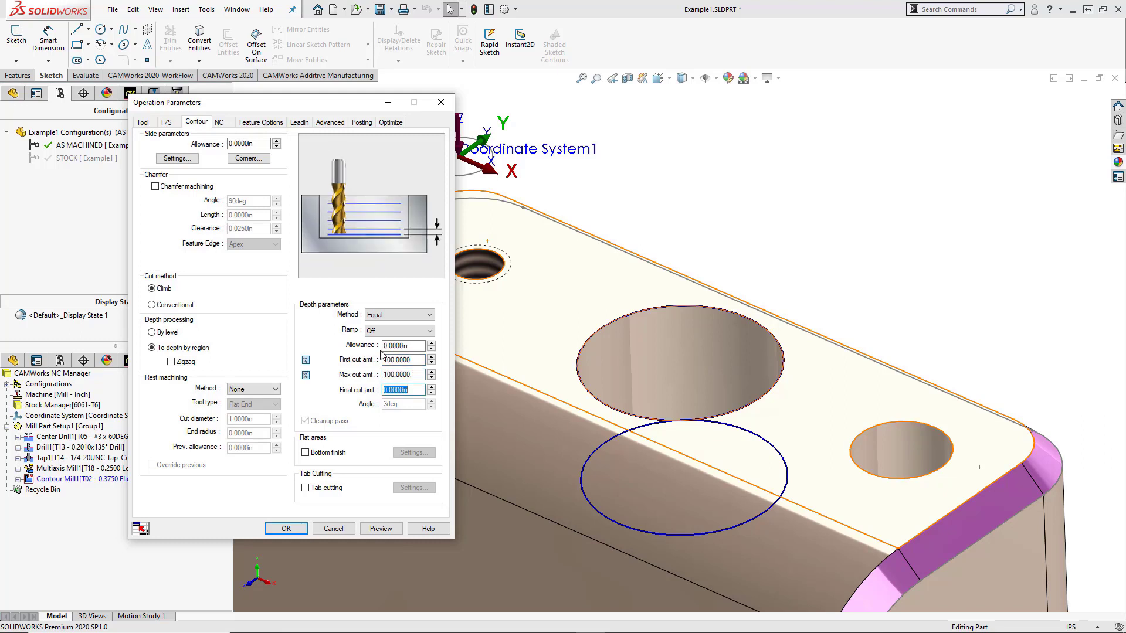
Step: Set the contour mill's entry method for Hole1 to Spiral with a radius of 0.1775 in
left_click(255, 123)
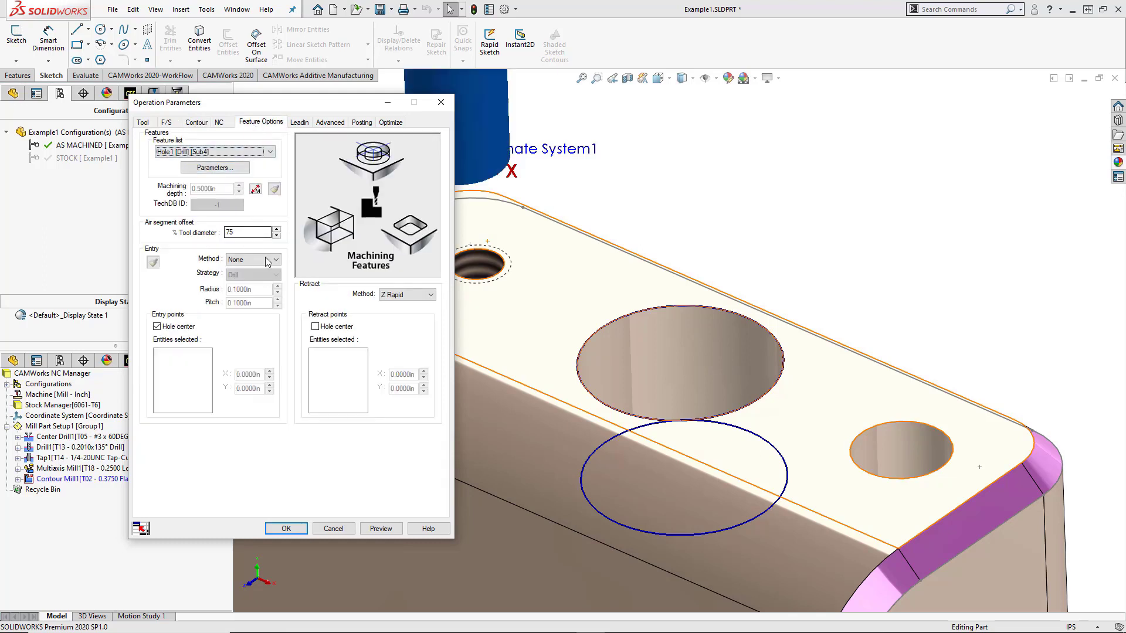
left_click(277, 260)
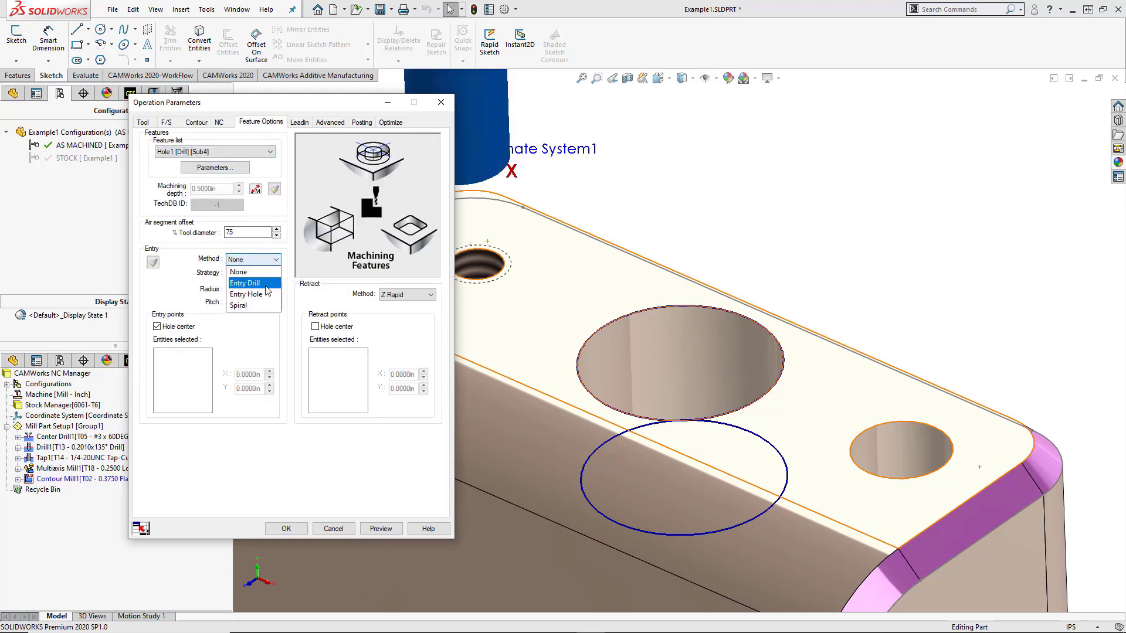
left_click(255, 306)
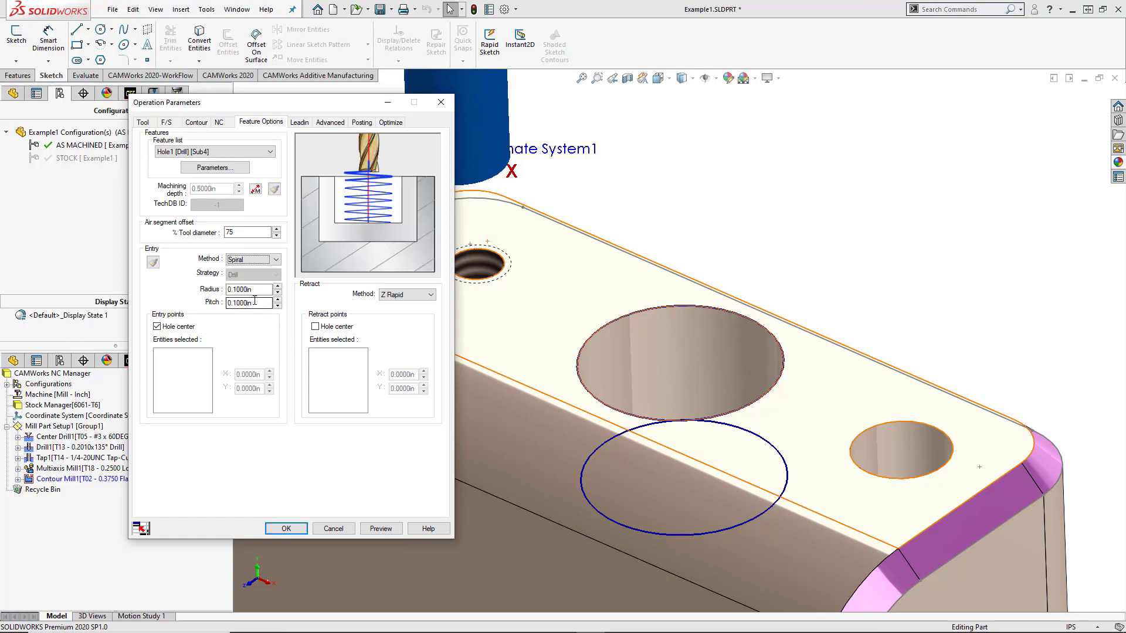
left_click_drag(256, 289, 219, 289)
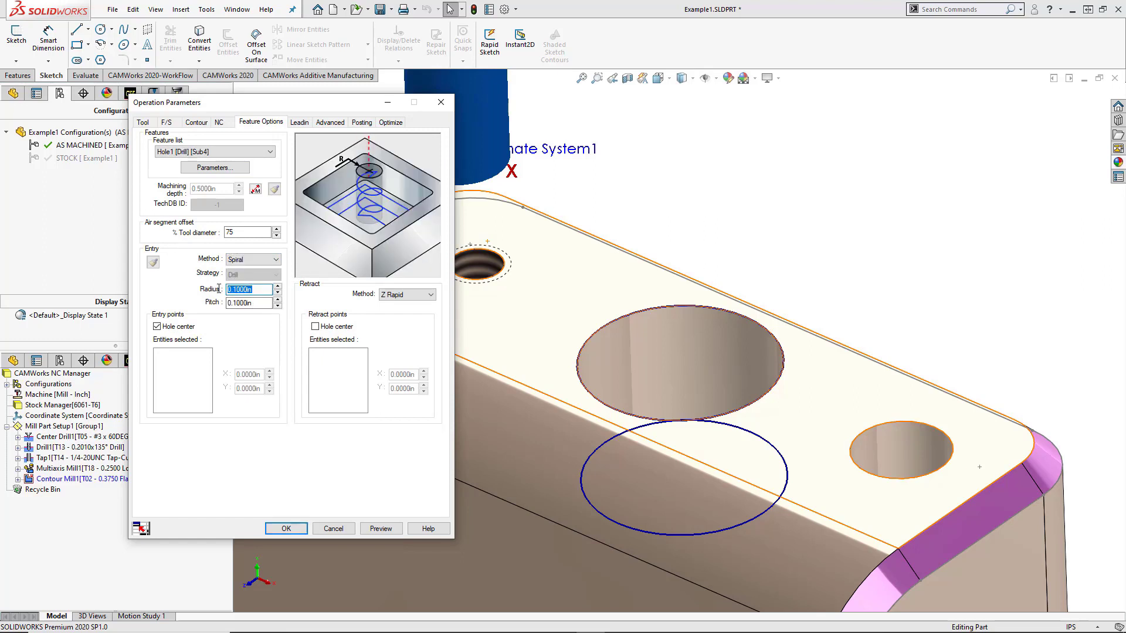
key("BackSpace")
key("Tab")
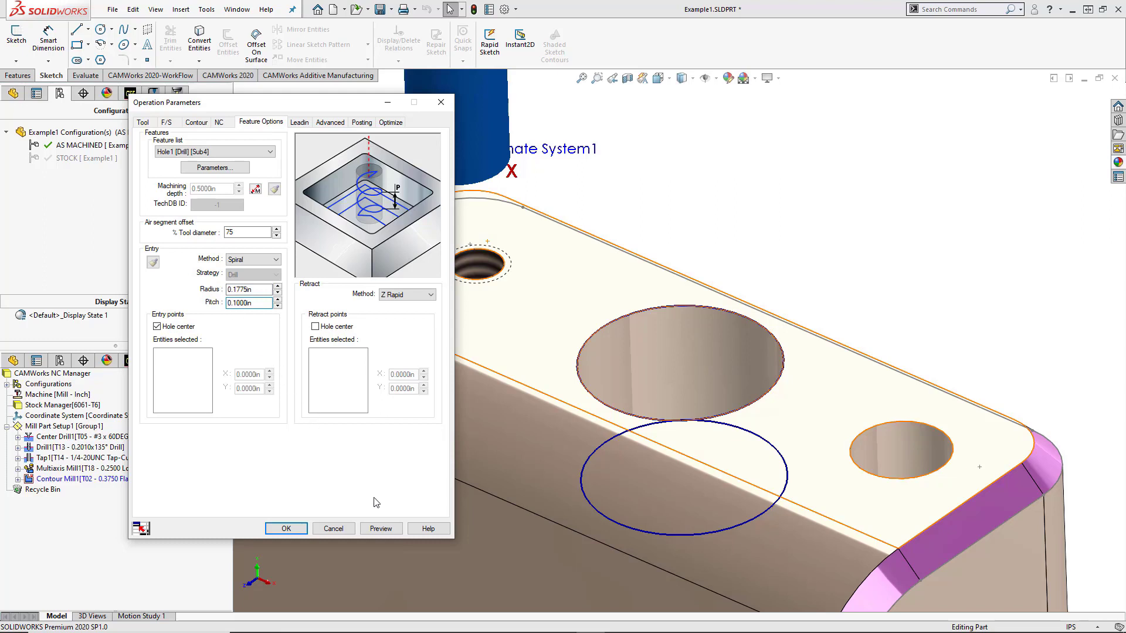
Step: Preview and simulate the contour mill toolpath in the large hole, and accept the operation's parameters
left_click(381, 529)
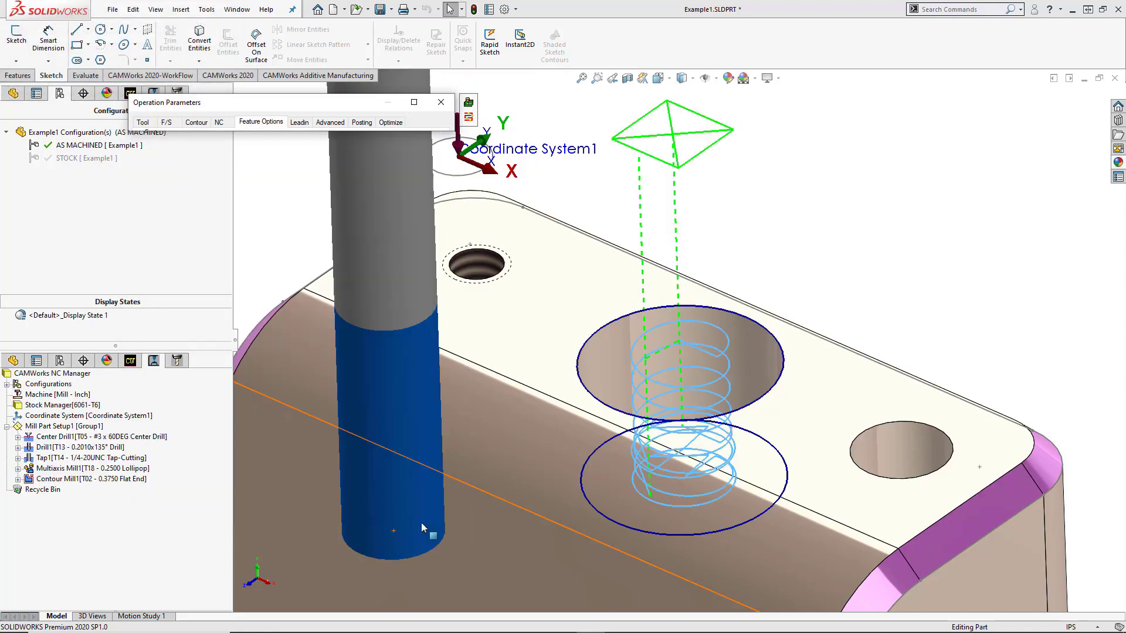
mouse_move(434, 536)
middle_mouse_down()
mouse_move(535, 451)
mouse_move(531, 486)
middle_mouse_up()
key("Escape")
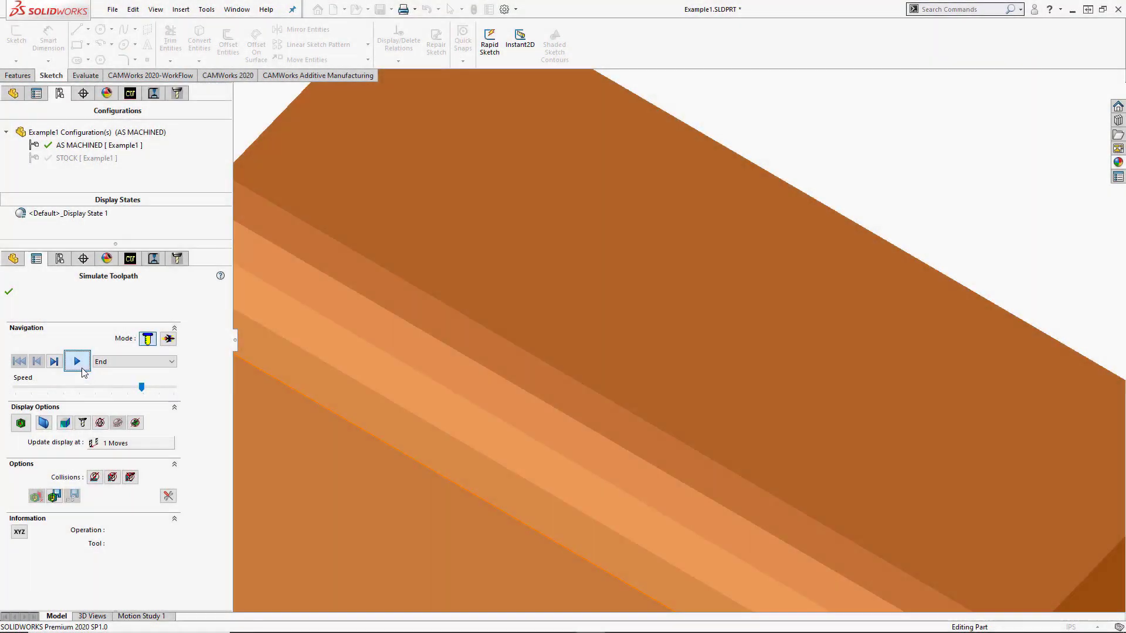
left_click(82, 370)
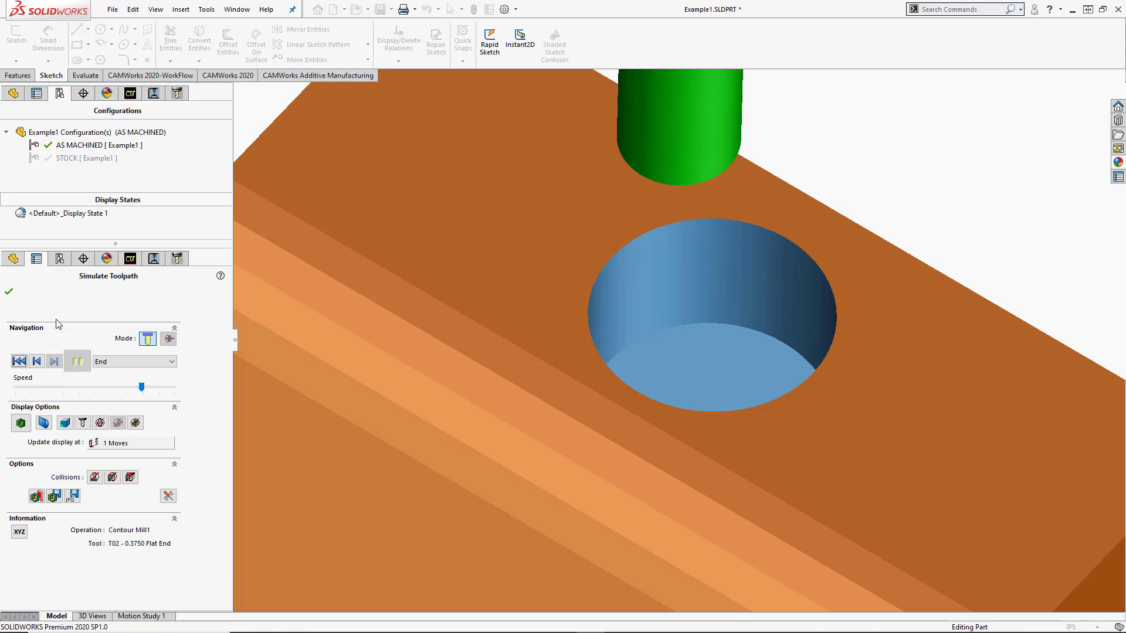
left_click(10, 293)
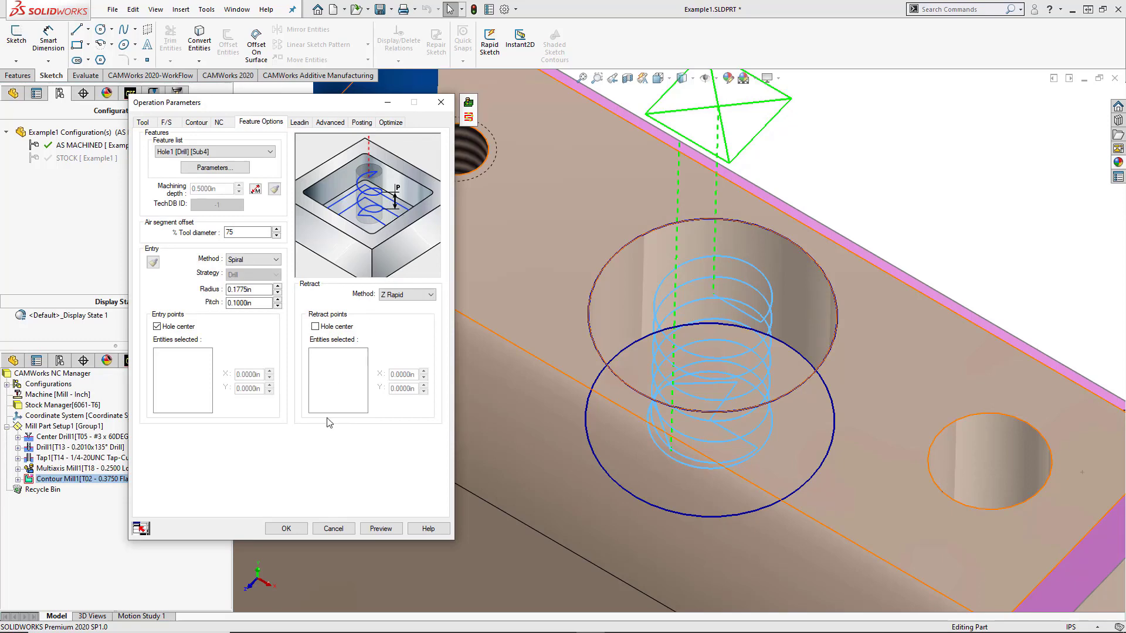
left_click(299, 529)
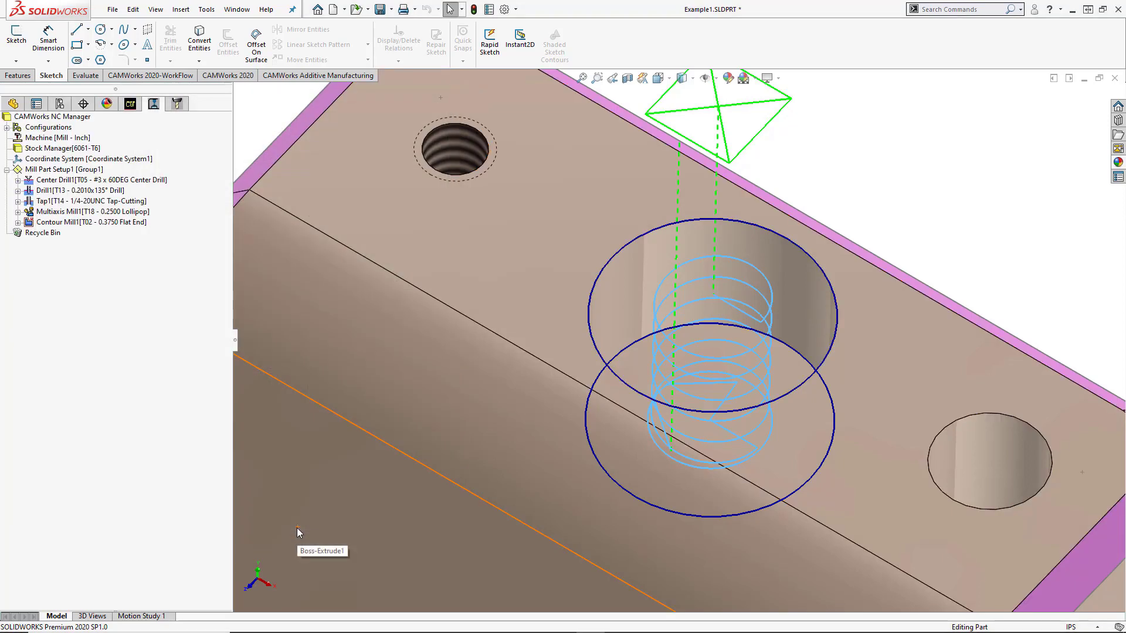
key("z")
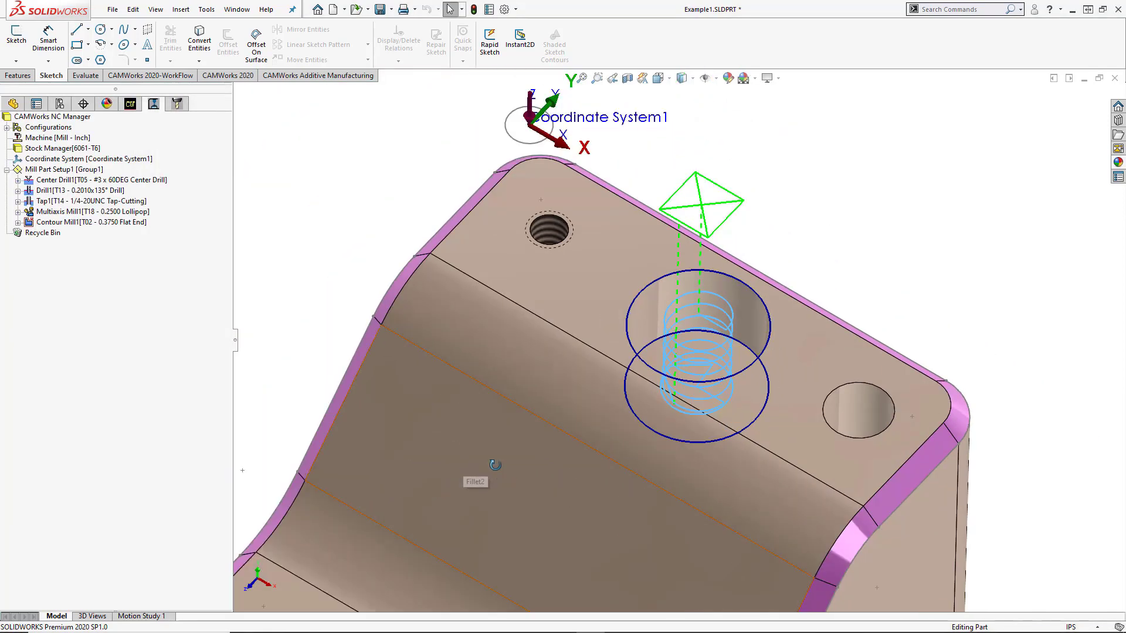
middle_click_drag(487, 461, 484, 414)
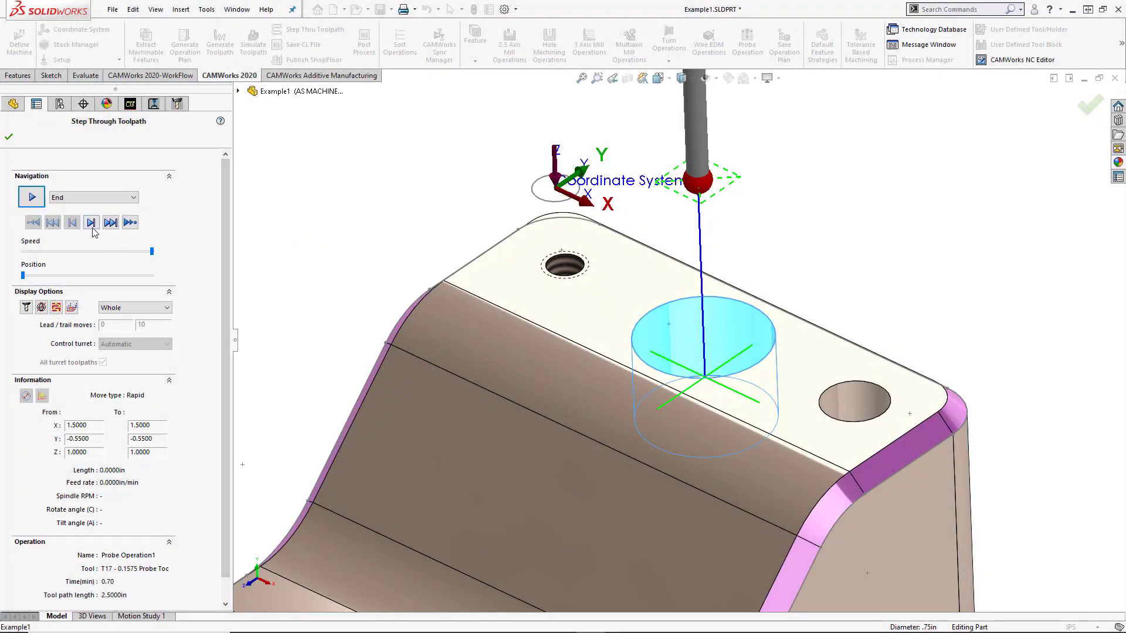
Step: Step through the probe toolpath in the large bore move by move and review the operation's probe settings
left_click(91, 226)
left_click(91, 225)
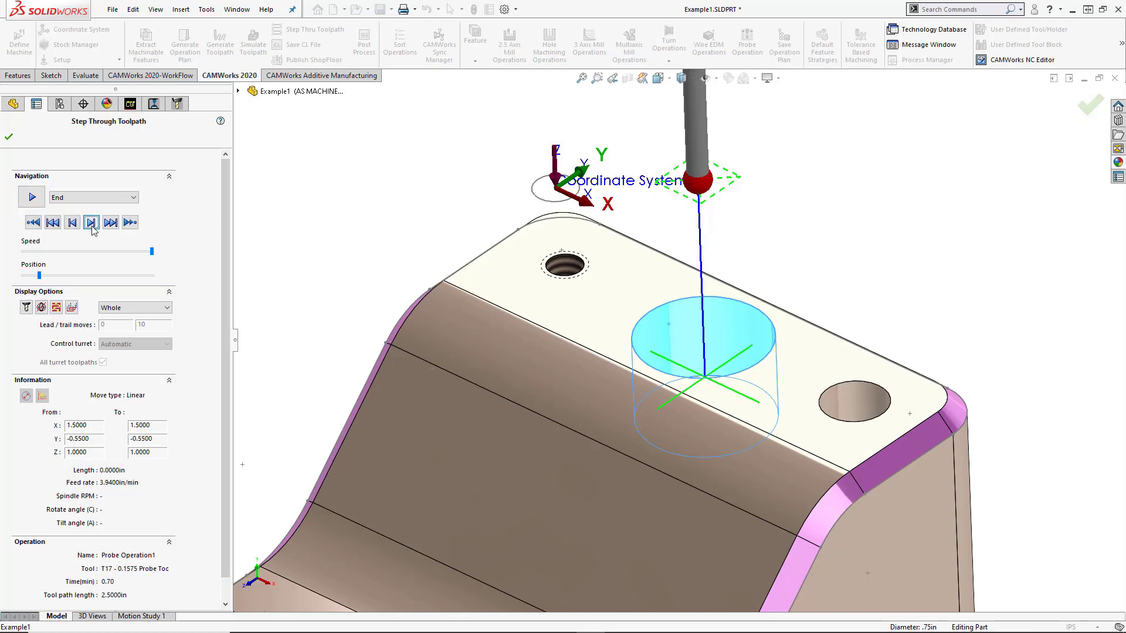
left_click(92, 225)
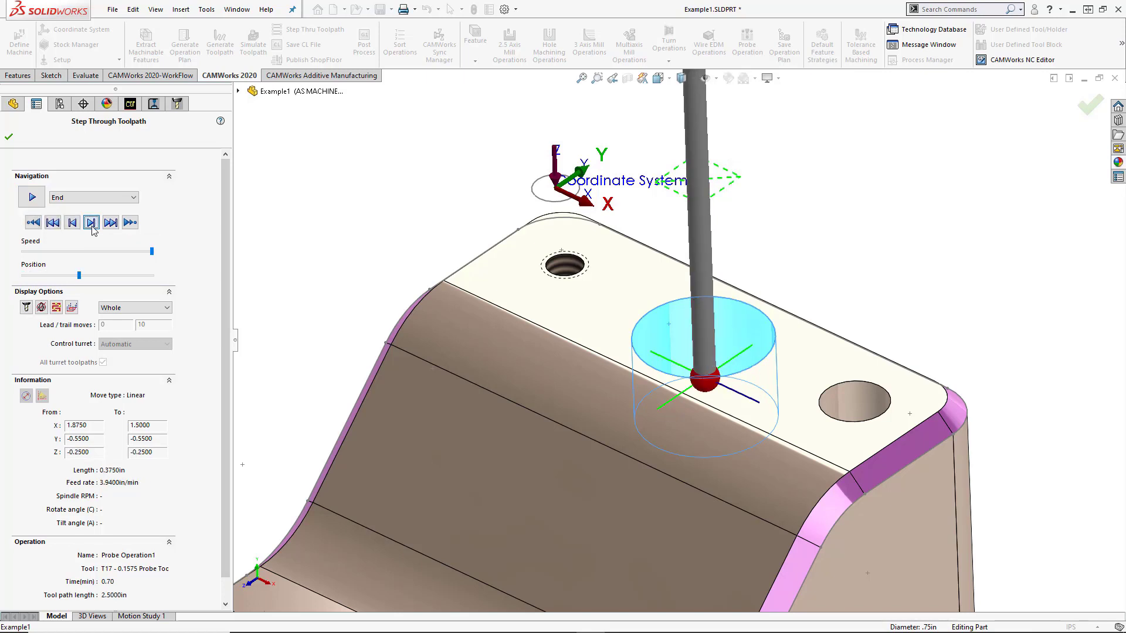
left_click(92, 225)
left_click(91, 224)
left_click(91, 225)
left_click(91, 224)
left_click(91, 224)
left_click(91, 224)
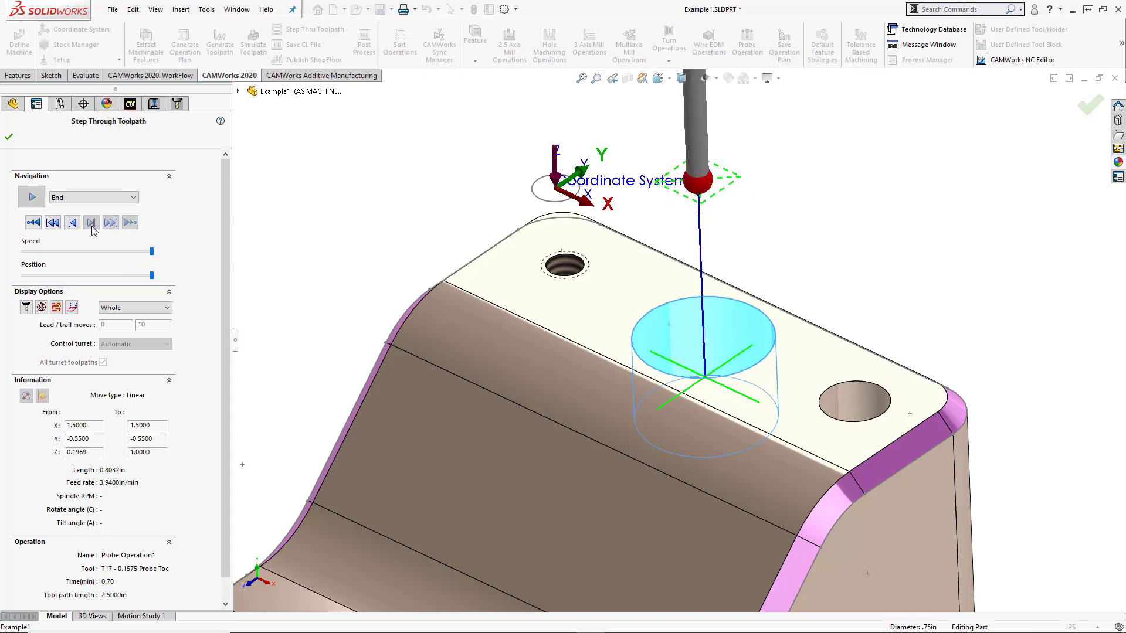
left_click(9, 138)
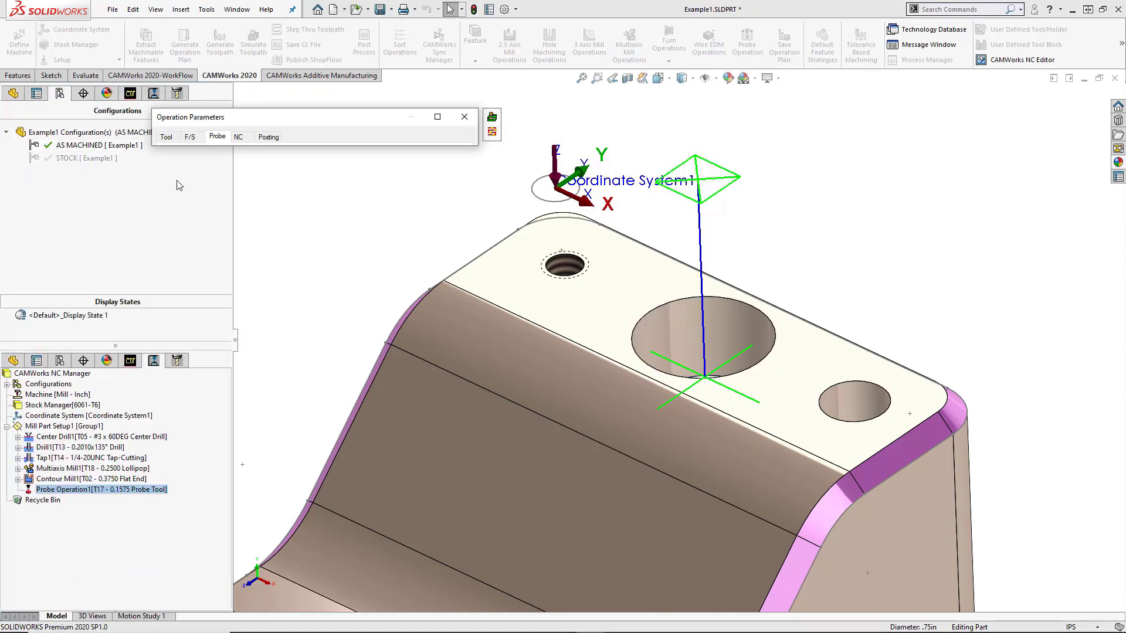
left_click(443, 121)
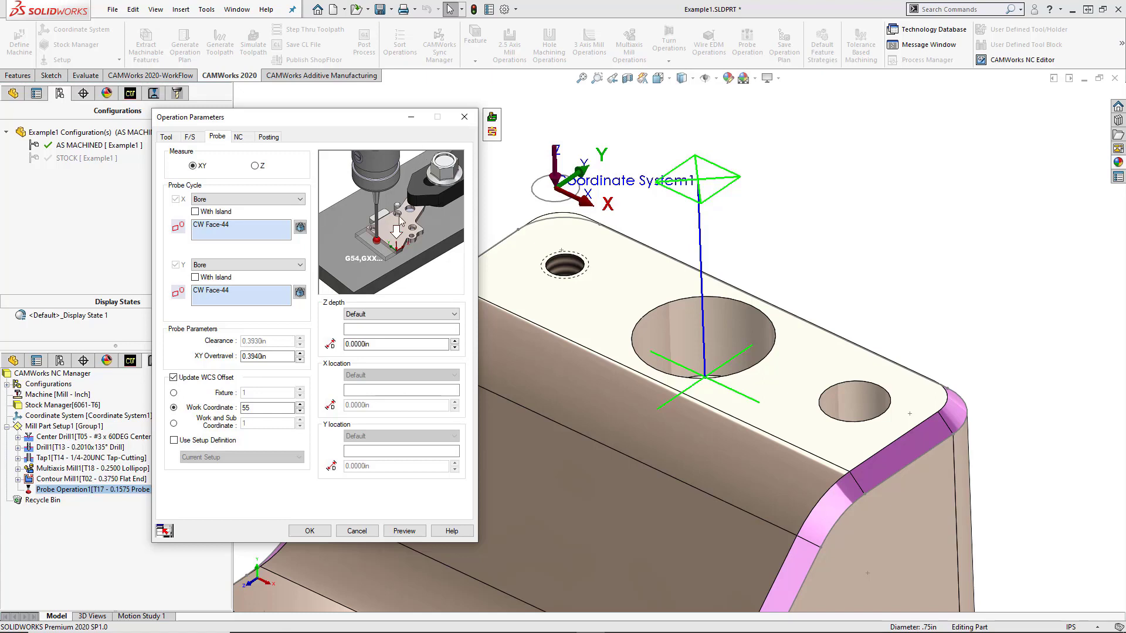
left_click(309, 531)
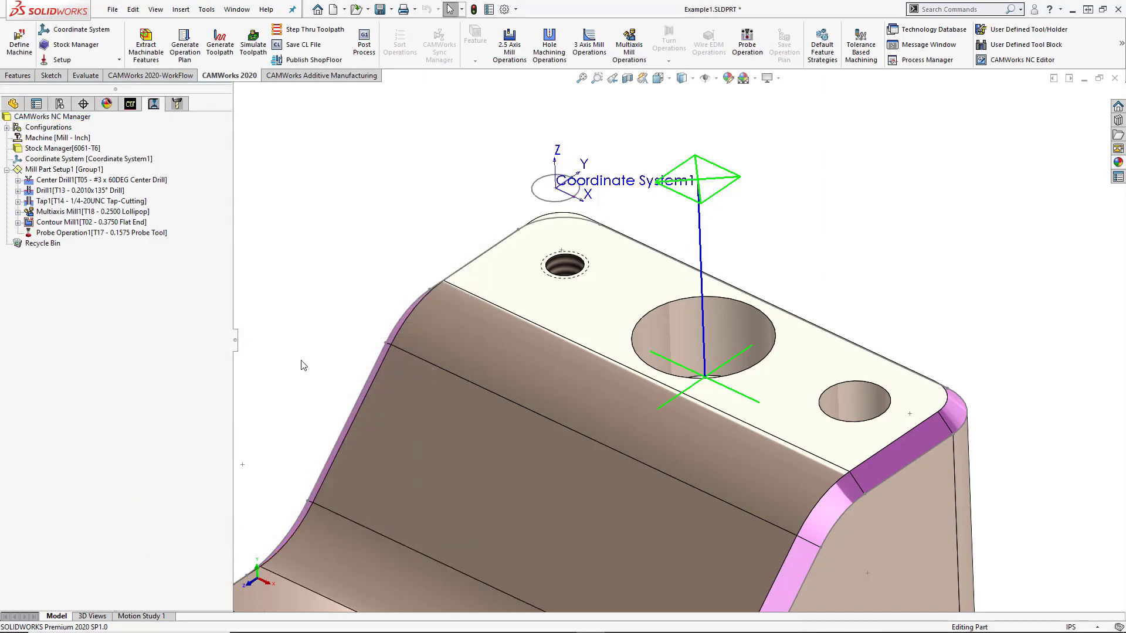
Step: Add a probe operation with the 0.1575 in probe tool to Mill Part Setup1 and review its feedrates
key("f")
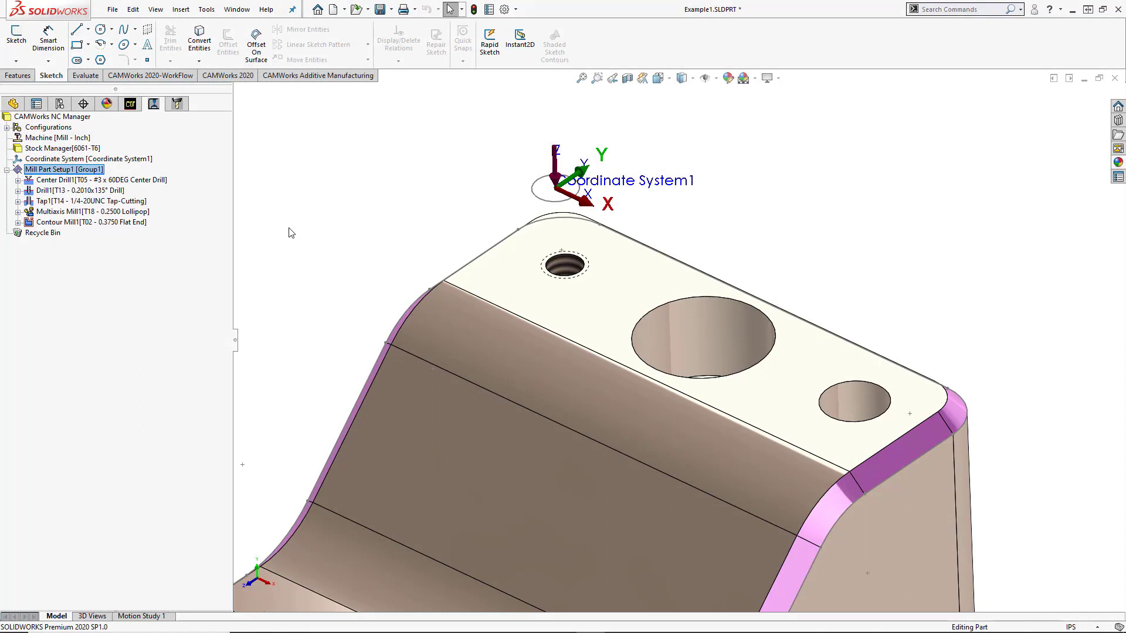
left_click(230, 75)
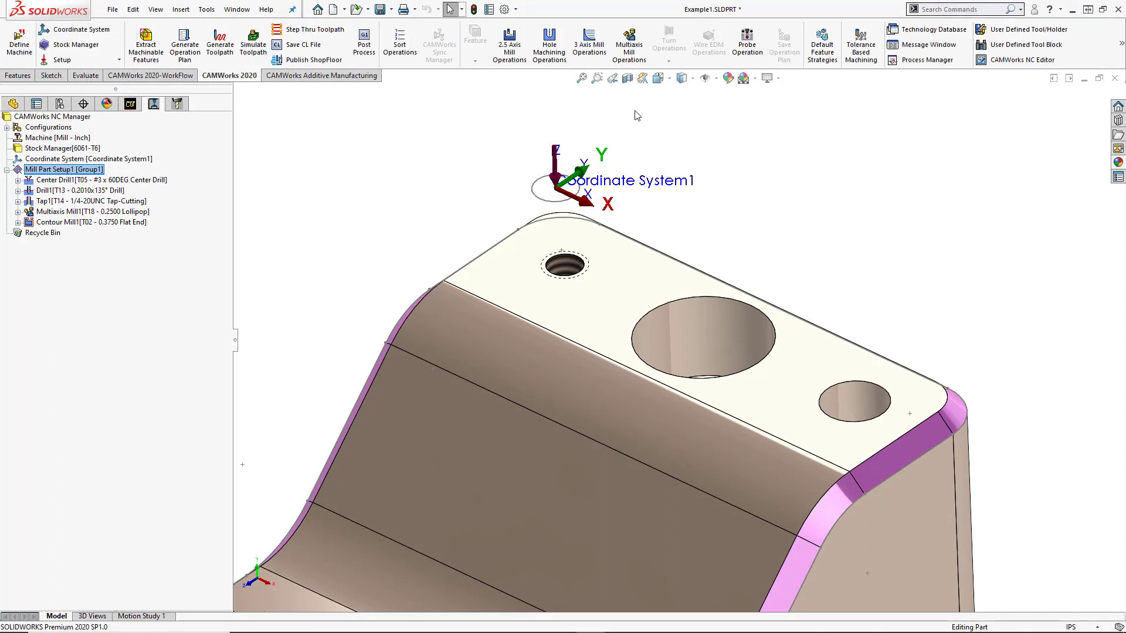
left_click(756, 62)
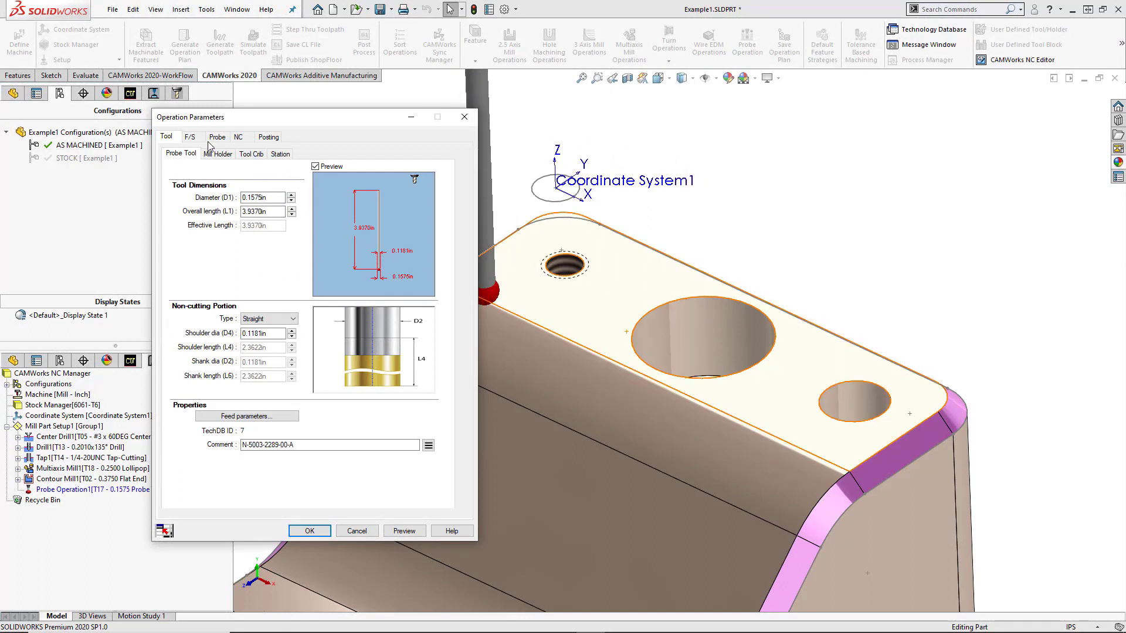
left_click(192, 137)
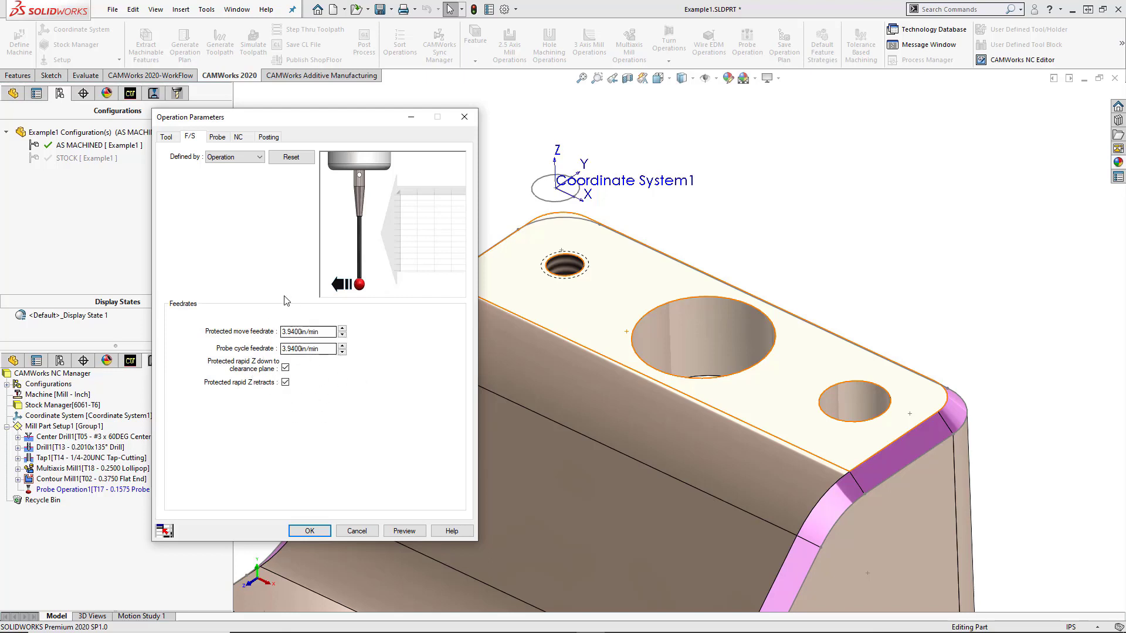
Step: Set the probe operation's XY probe cycle to Bore
left_click(217, 137)
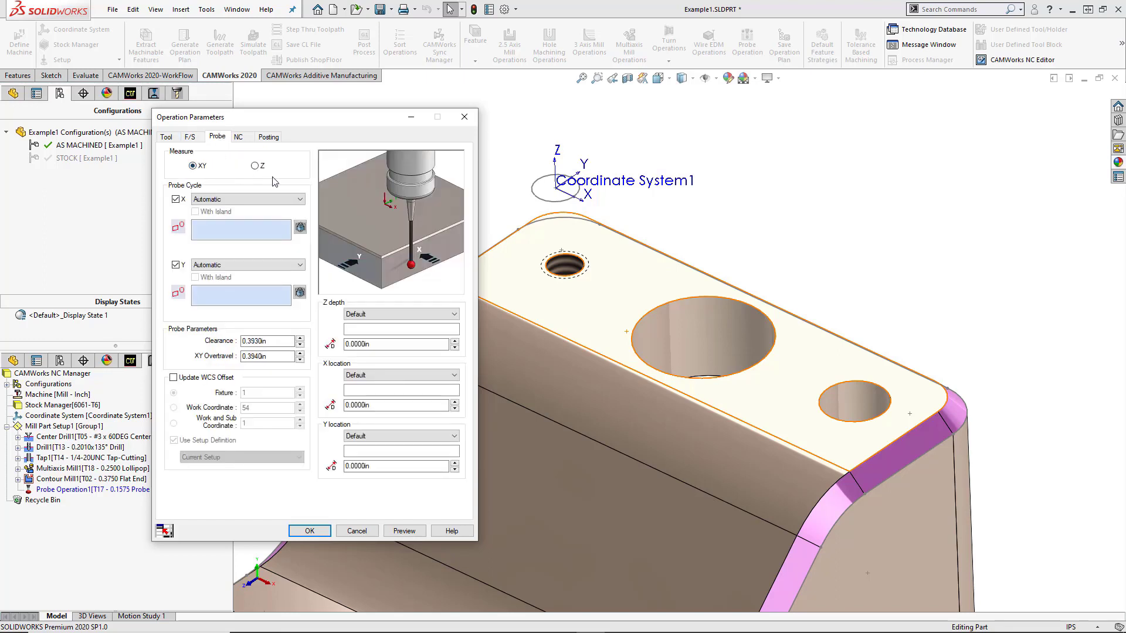
left_click(300, 200)
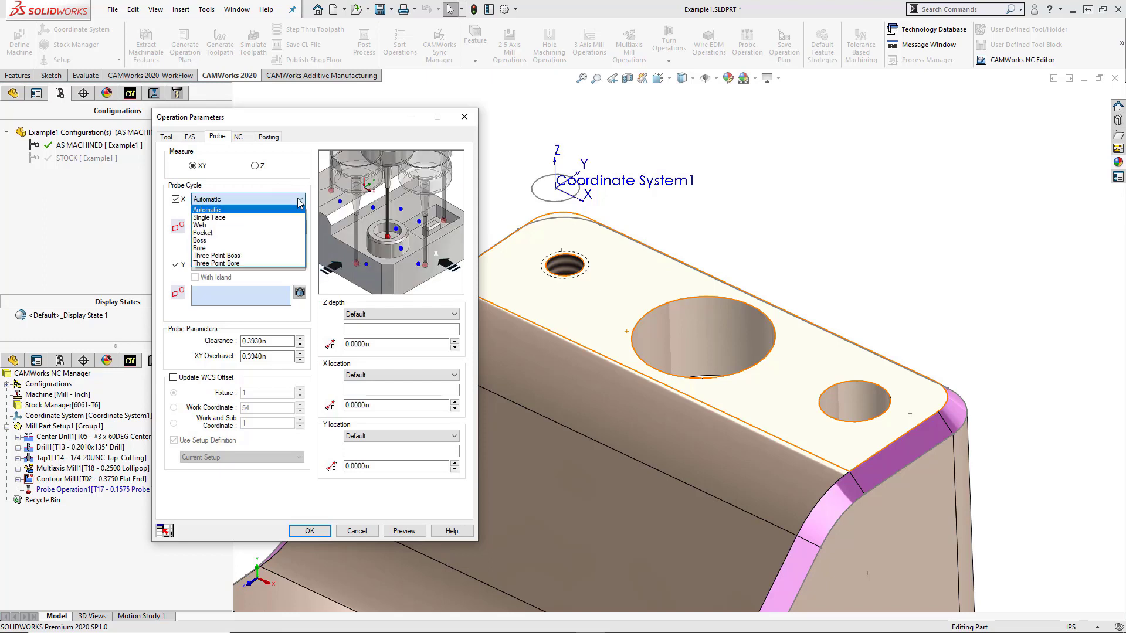
left_click(215, 249)
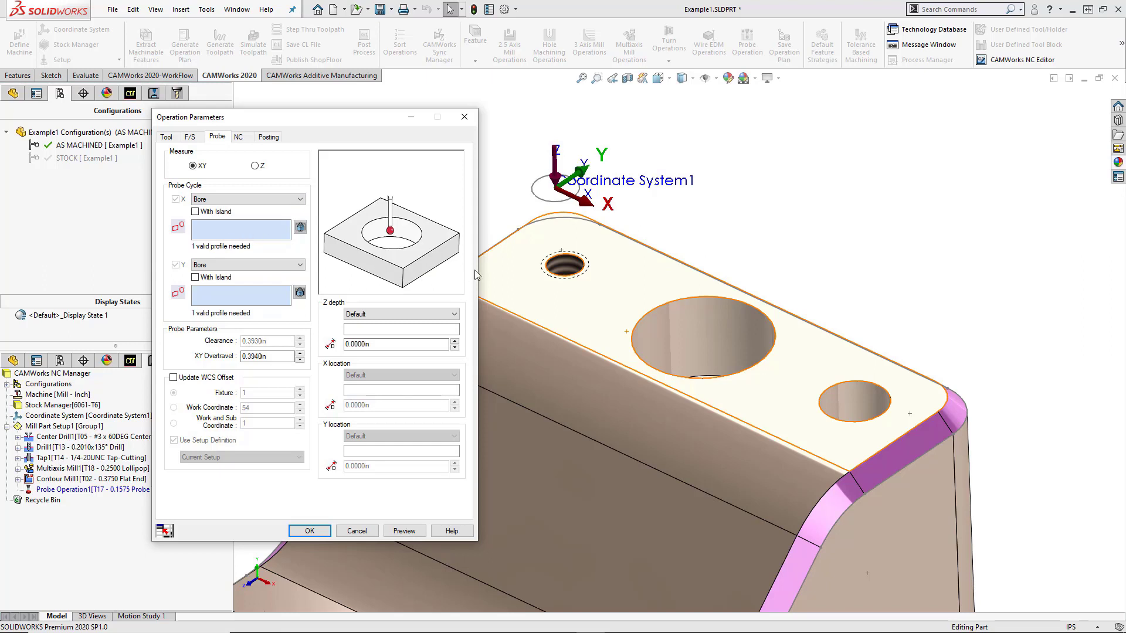
Step: Probe the large bore's face and have the cycle update the WCS offset at work coordinate 55 instead of using the setup definition
left_click(671, 330)
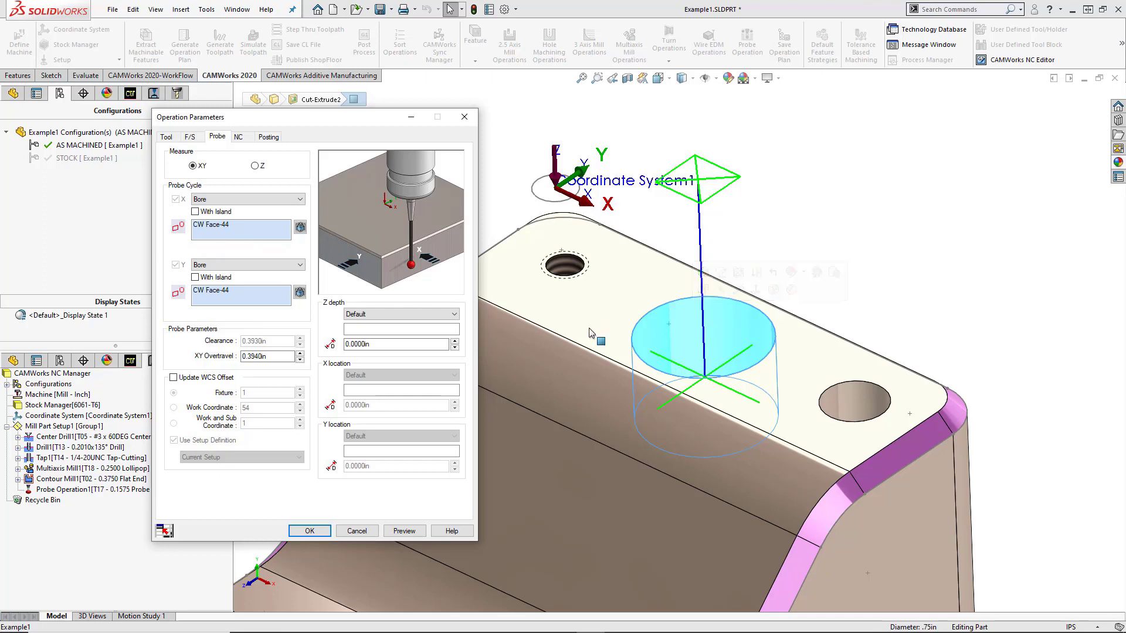
left_click(174, 377)
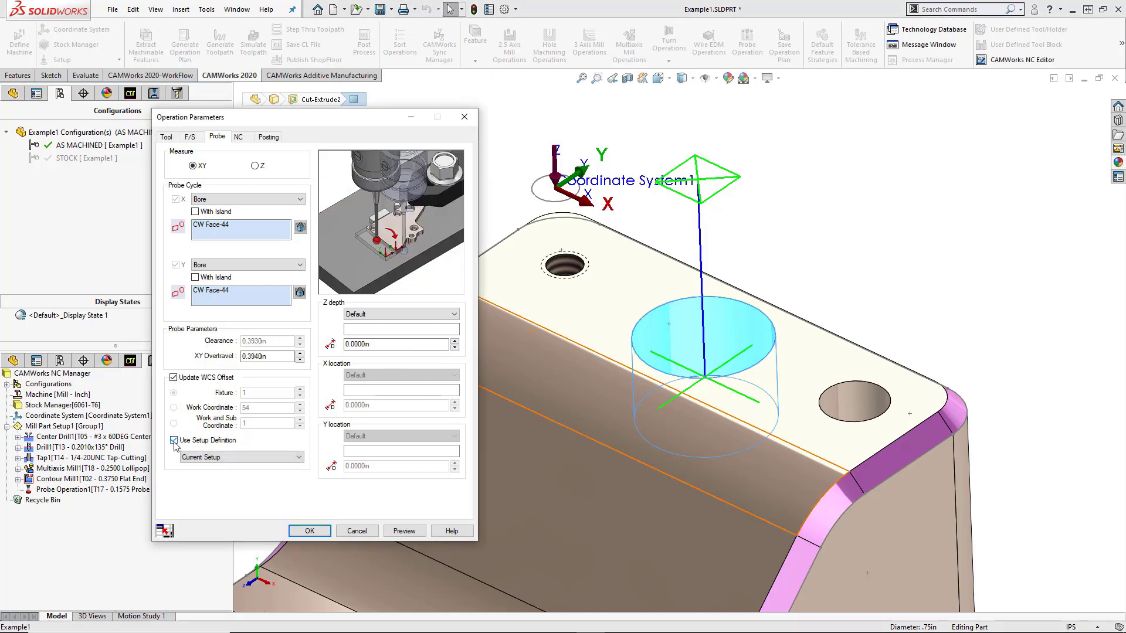
left_click(174, 440)
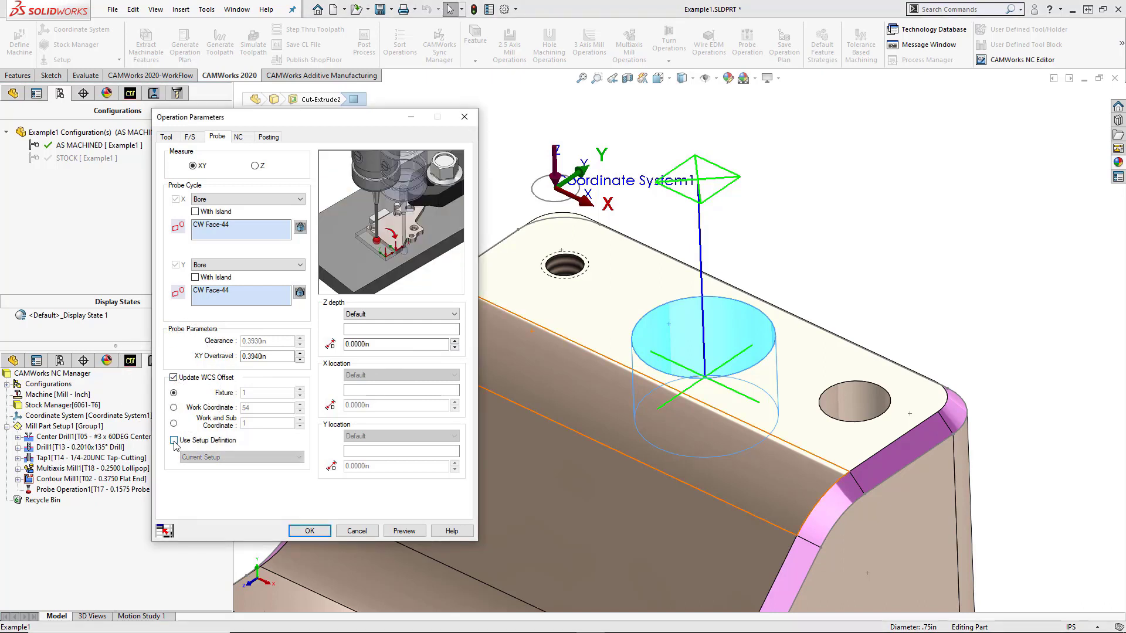
left_click(174, 407)
left_click(258, 408)
left_click_drag(258, 408, 239, 412)
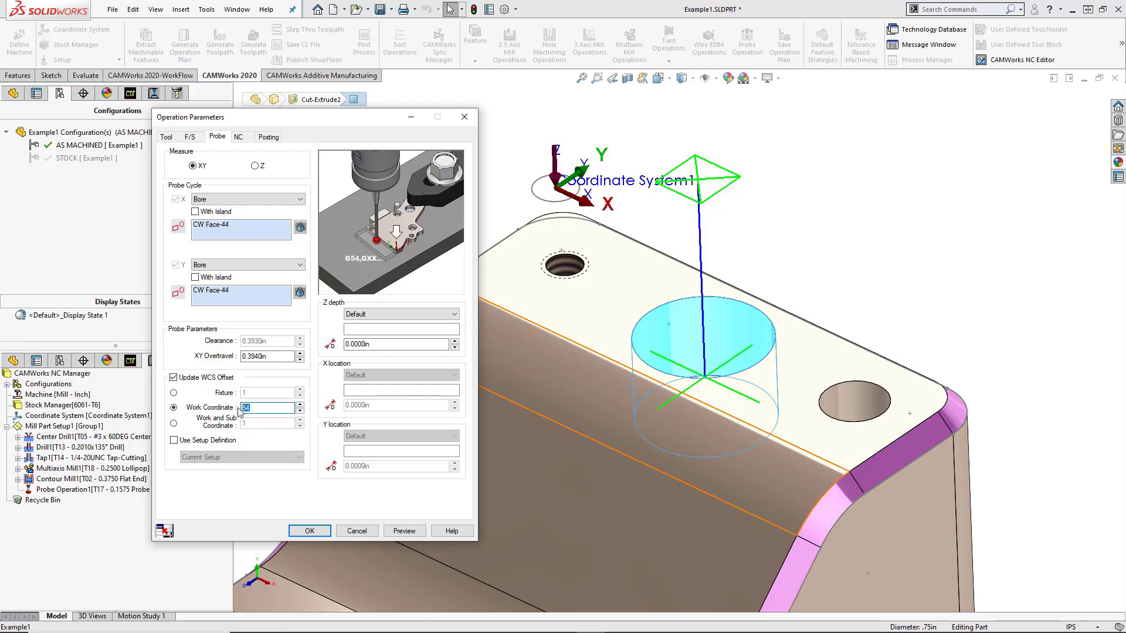
type("55")
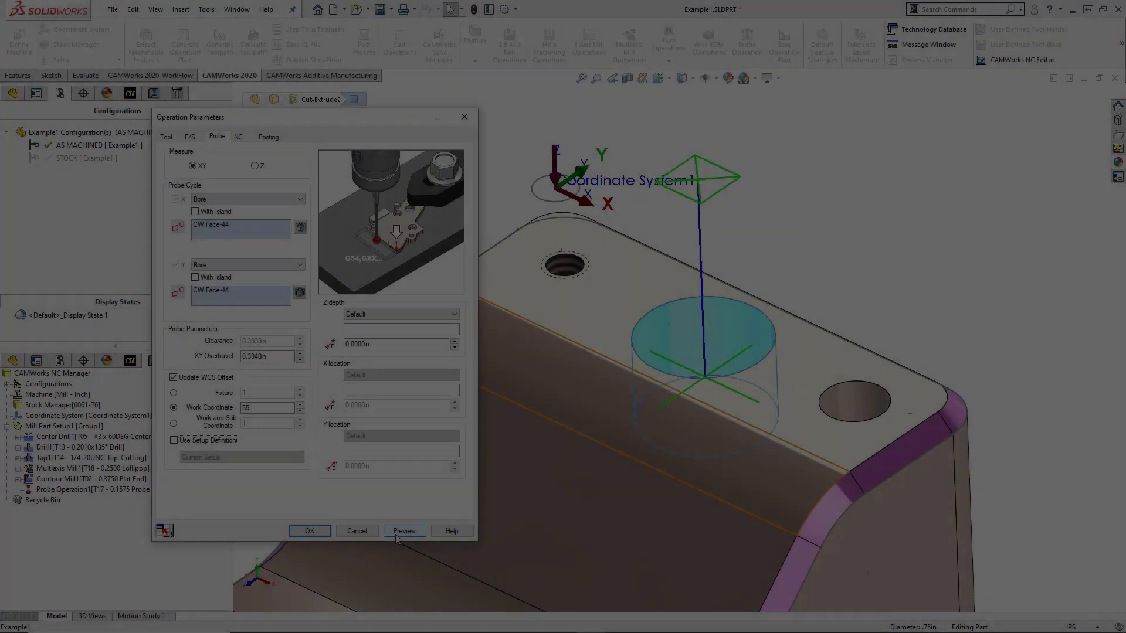
Step: Preview the probe operation in the large bore and step through its toolpath move by move
left_click(397, 535)
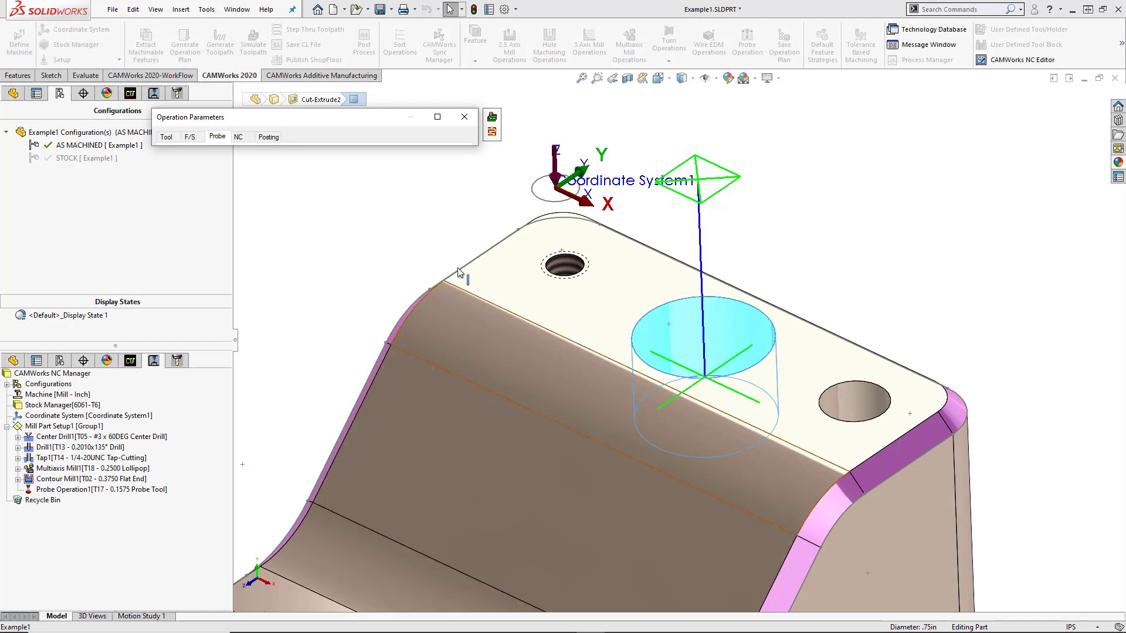
left_click(493, 133)
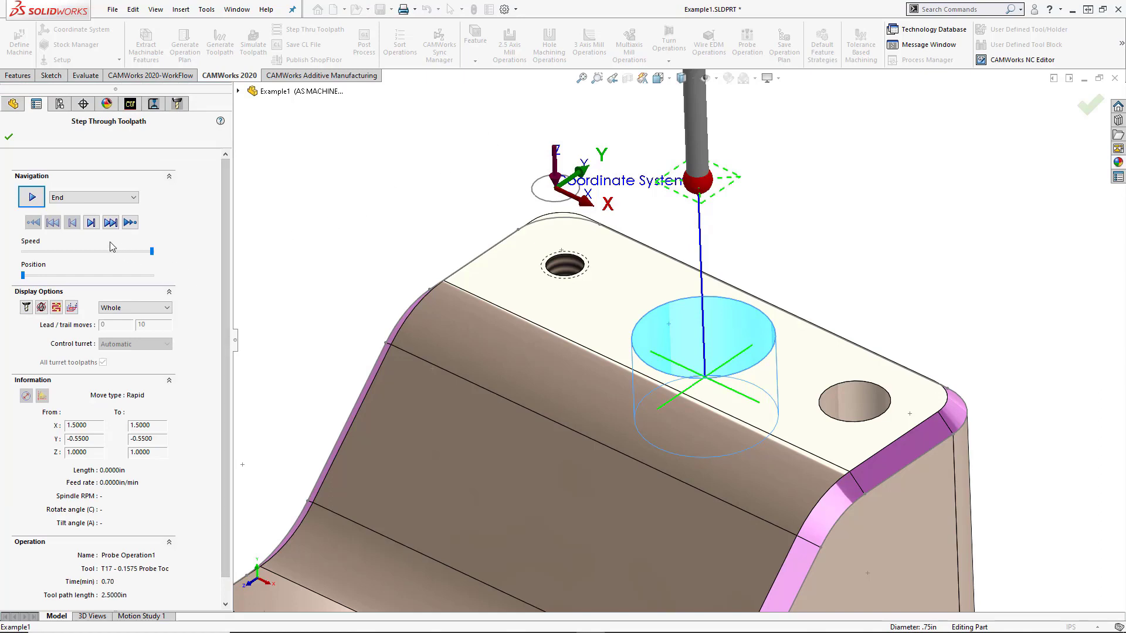
left_click(91, 224)
left_click(91, 222)
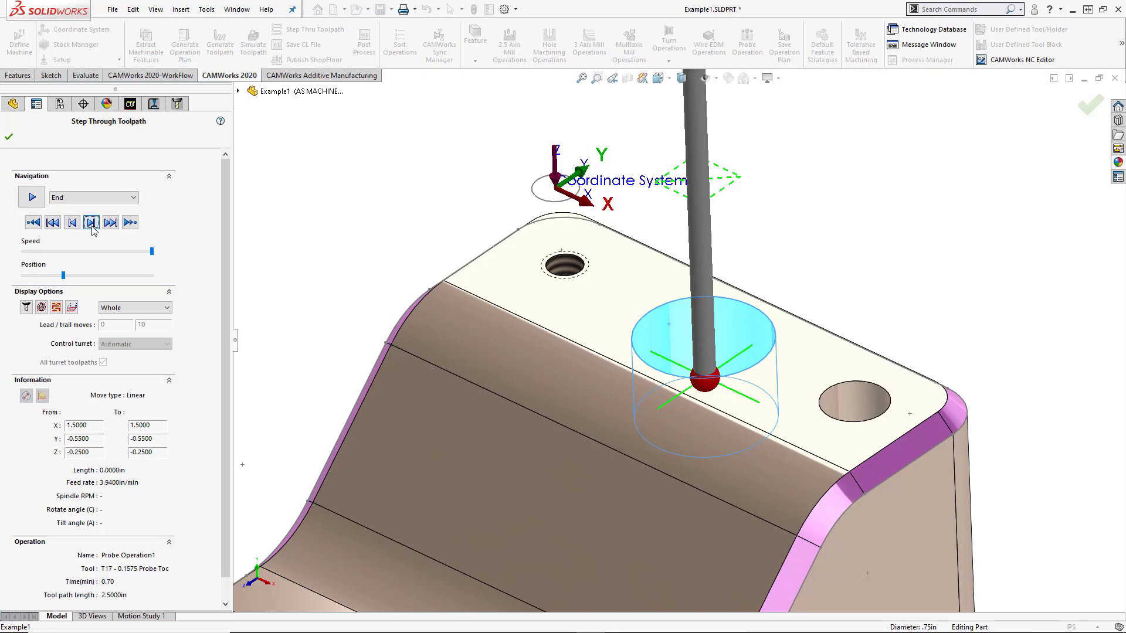
left_click(91, 222)
left_click(91, 223)
left_click(91, 223)
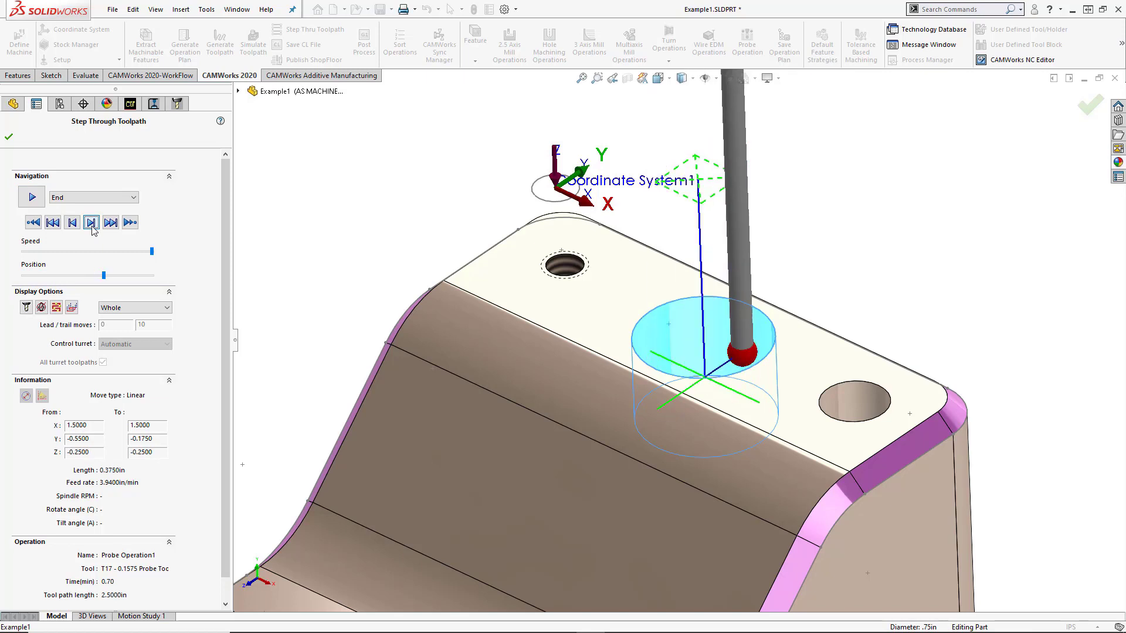
left_click(91, 223)
left_click(91, 223)
left_click(91, 223)
left_click(91, 223)
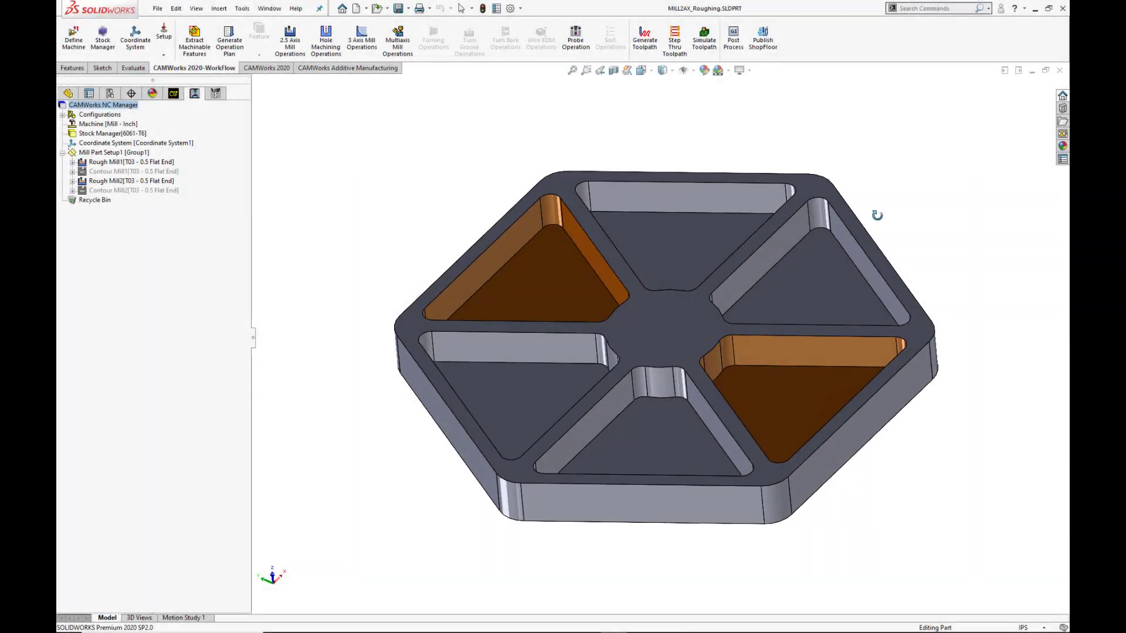
Step: Simulate the toolpaths of Mill Part Setup1 in MILL2AX_Roughing to compare the roughing of the two orange pockets
mouse_move(878, 213)
middle_mouse_down()
mouse_move(894, 220)
mouse_move(865, 225)
mouse_move(925, 226)
mouse_move(902, 199)
mouse_move(896, 221)
middle_mouse_up()
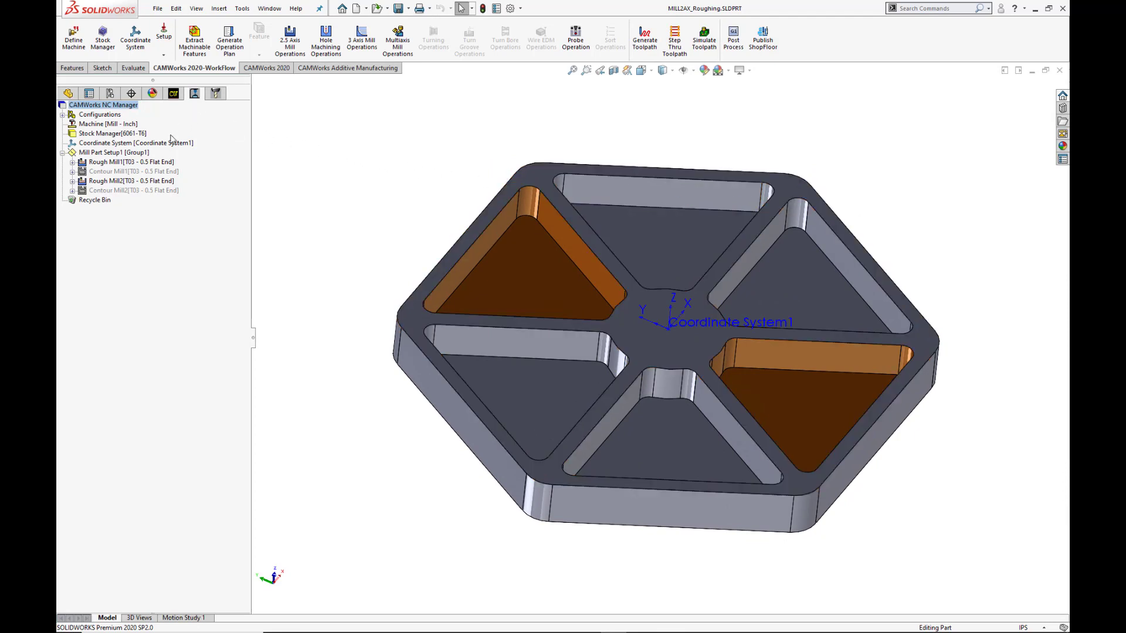
left_click(146, 154)
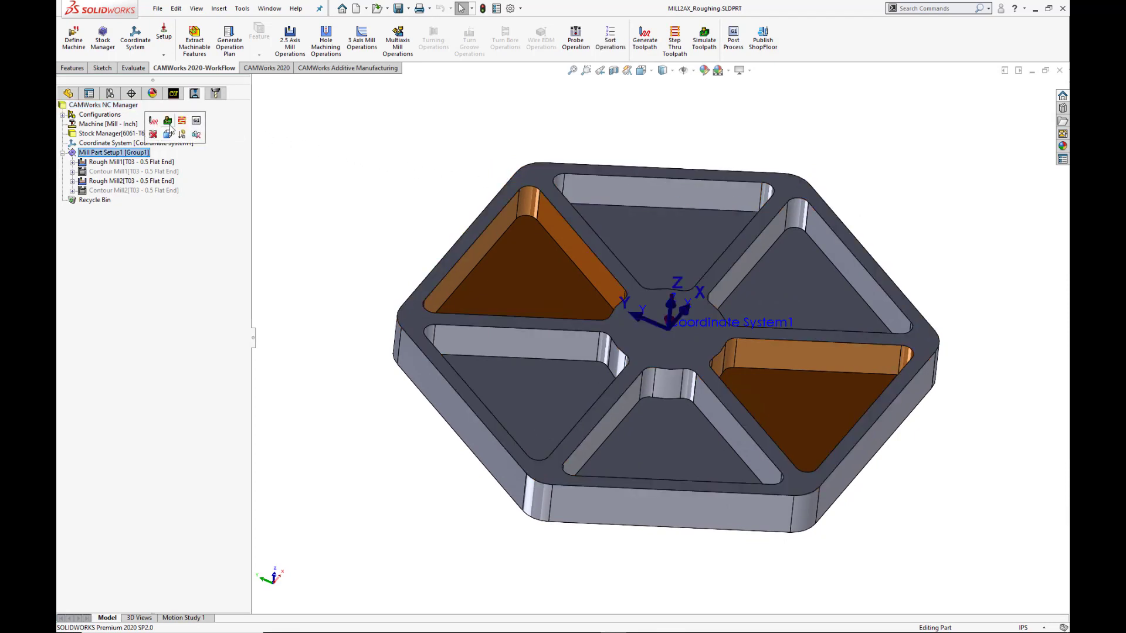
left_click(169, 124)
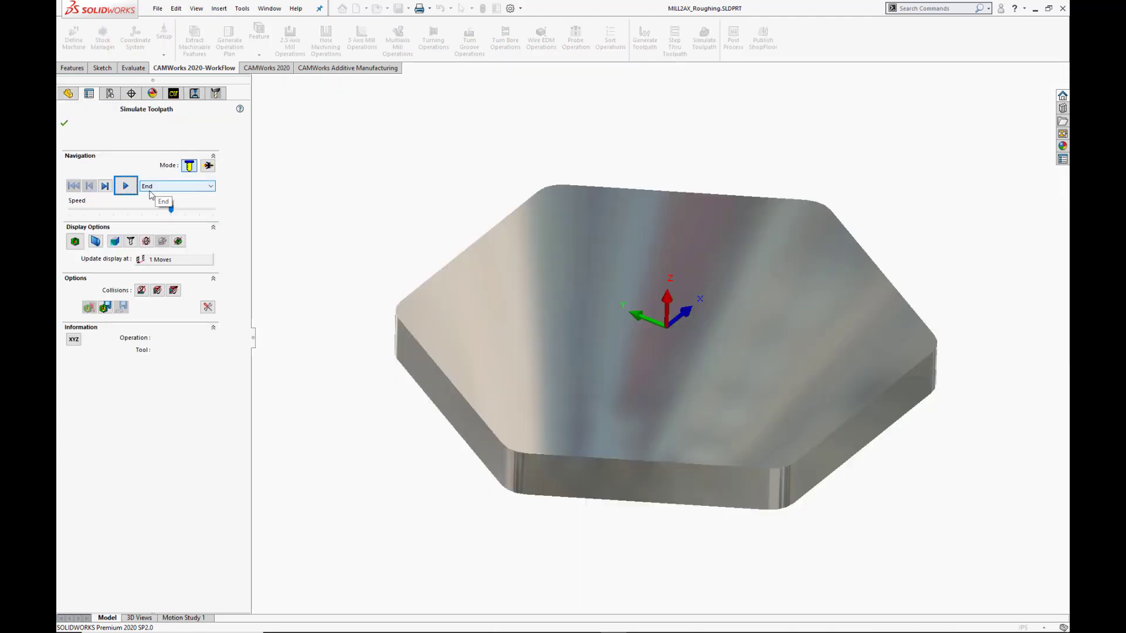
left_click(134, 195)
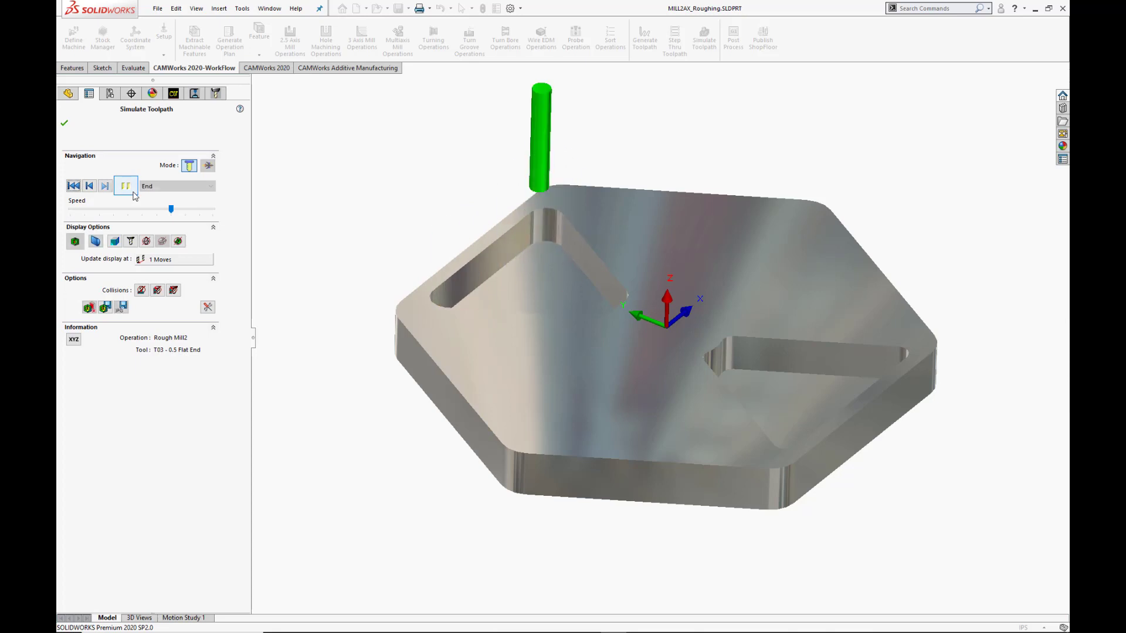
mouse_move(407, 257)
middle_mouse_down()
mouse_move(410, 229)
mouse_move(469, 282)
mouse_move(379, 272)
mouse_move(375, 311)
mouse_move(414, 274)
mouse_move(422, 285)
mouse_move(427, 261)
middle_mouse_up()
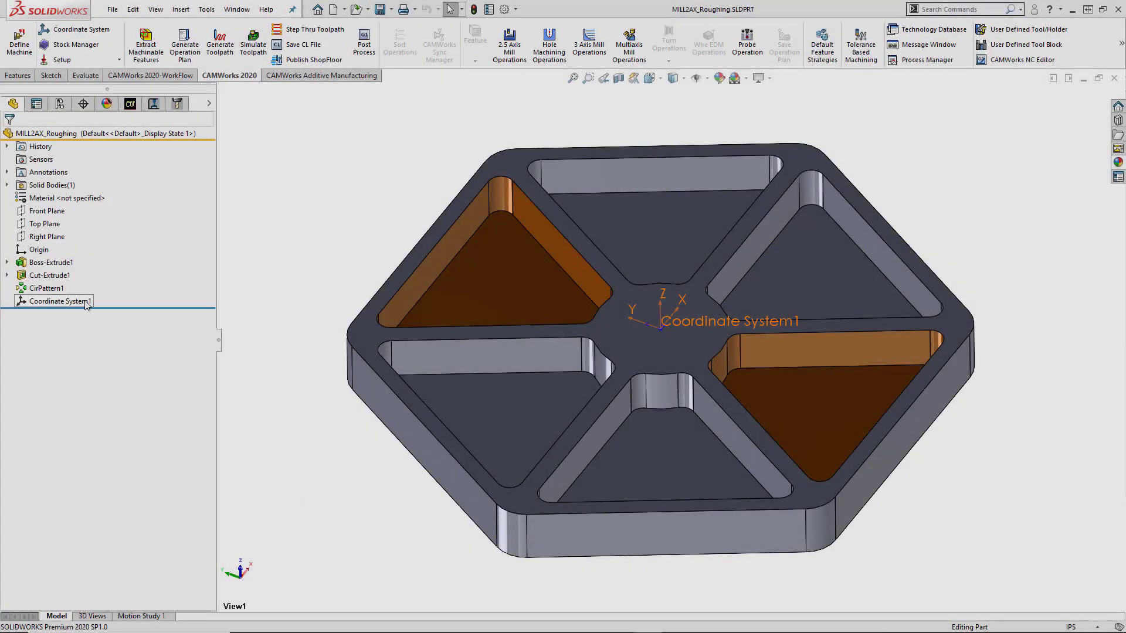
Step: Review the part's coordinate system, the irregular pocket features and the operations under Mill Part Setup1
left_click(86, 303)
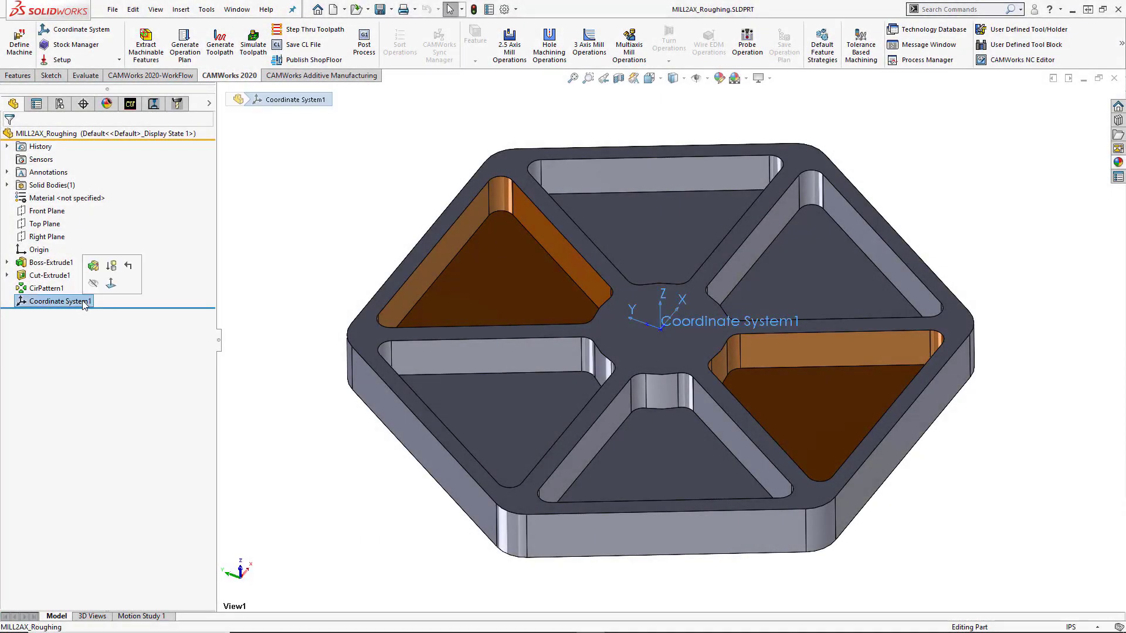
left_click(131, 105)
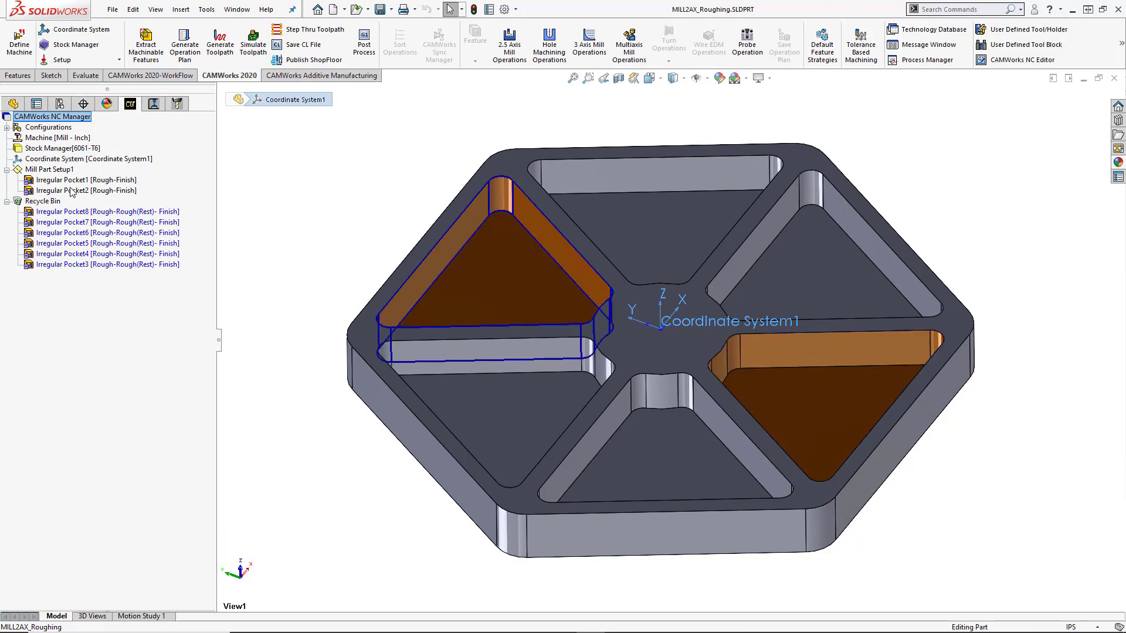
left_click(160, 109)
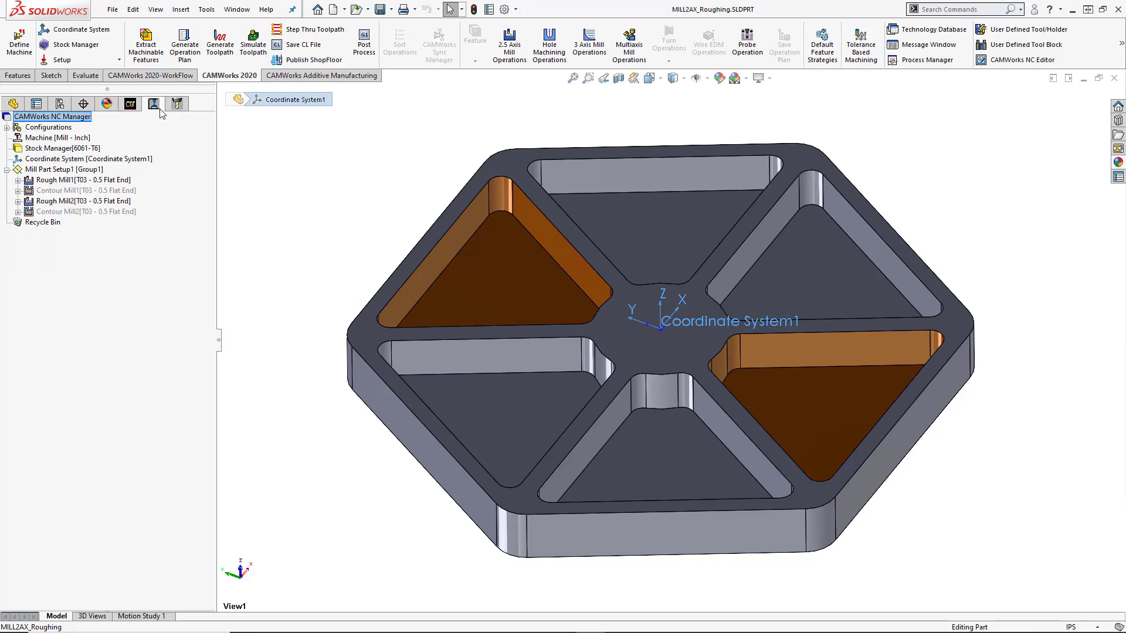
Step: Open the Rough Mill1 definition, review the available pocketing patterns, and examine its Pocket Out toolpath up close
right_click(127, 183)
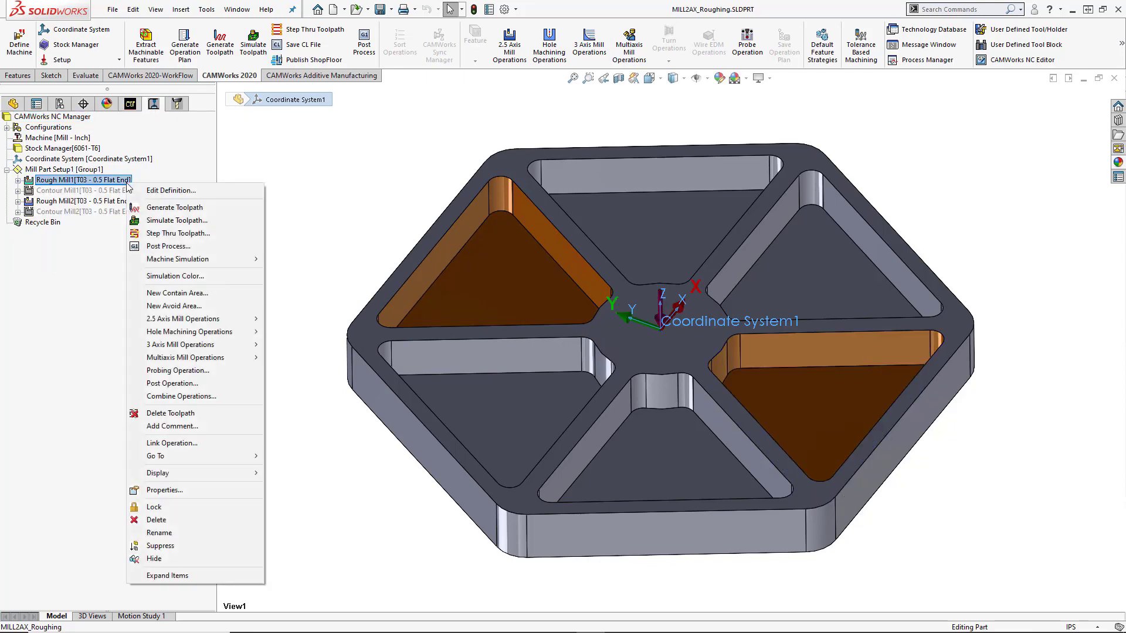
left_click(157, 191)
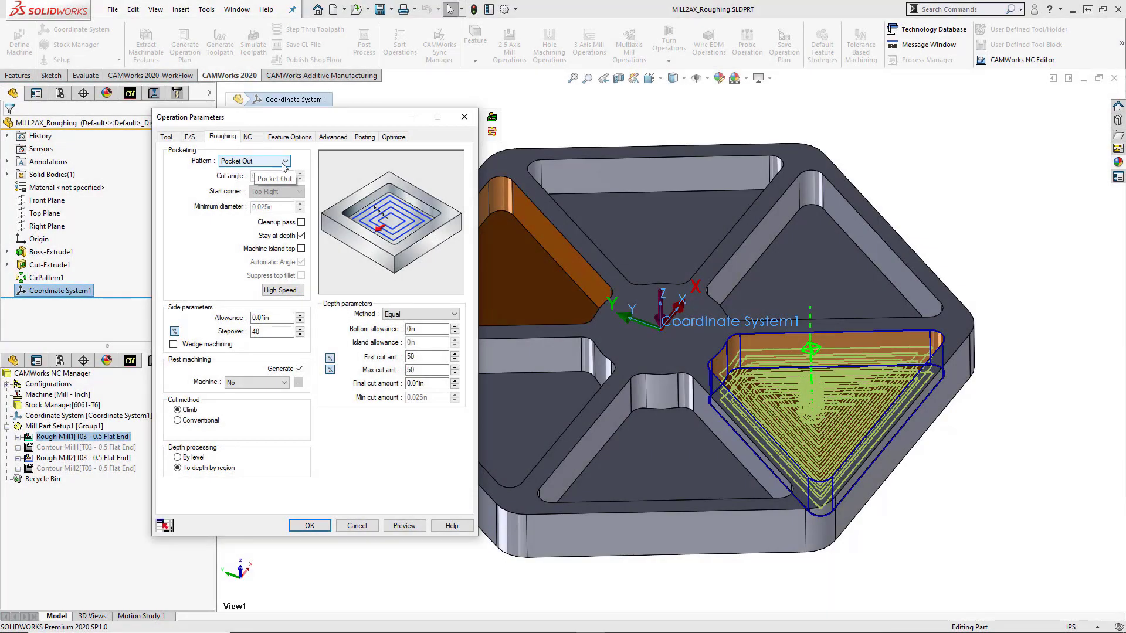
left_click(286, 164)
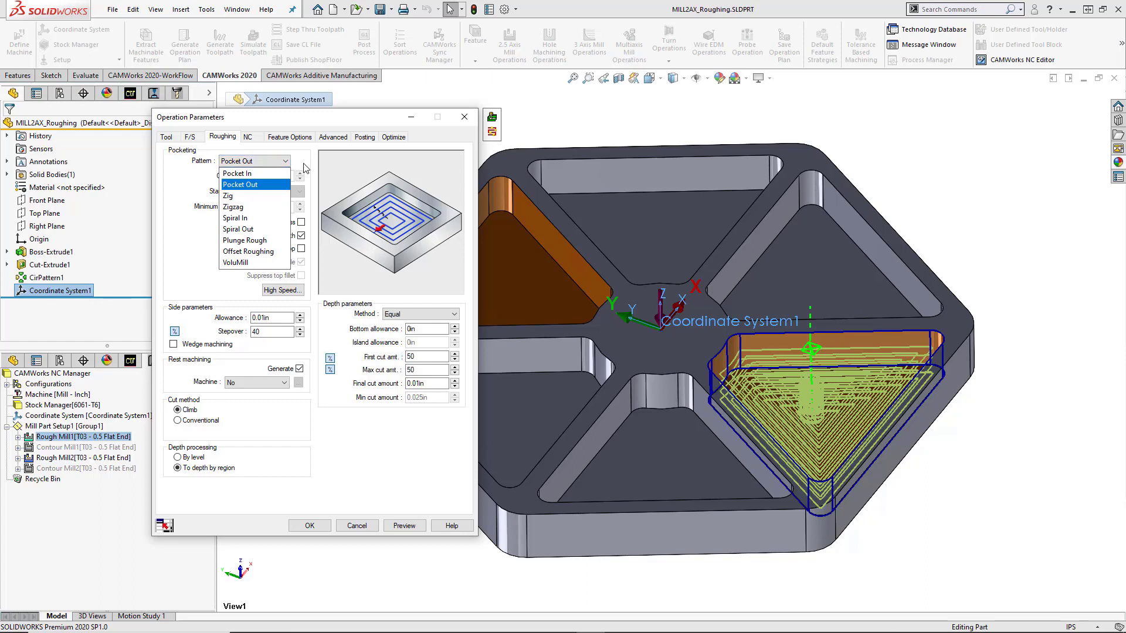
left_click(304, 168)
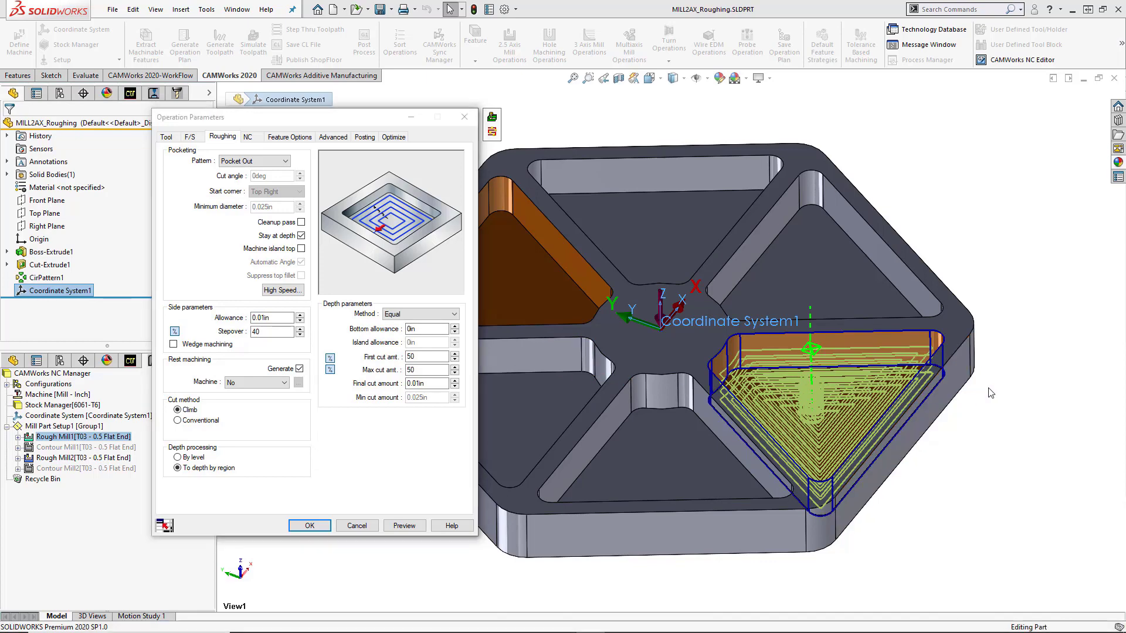
right_click_drag(988, 387, 975, 397)
left_click_drag(964, 295, 667, 527)
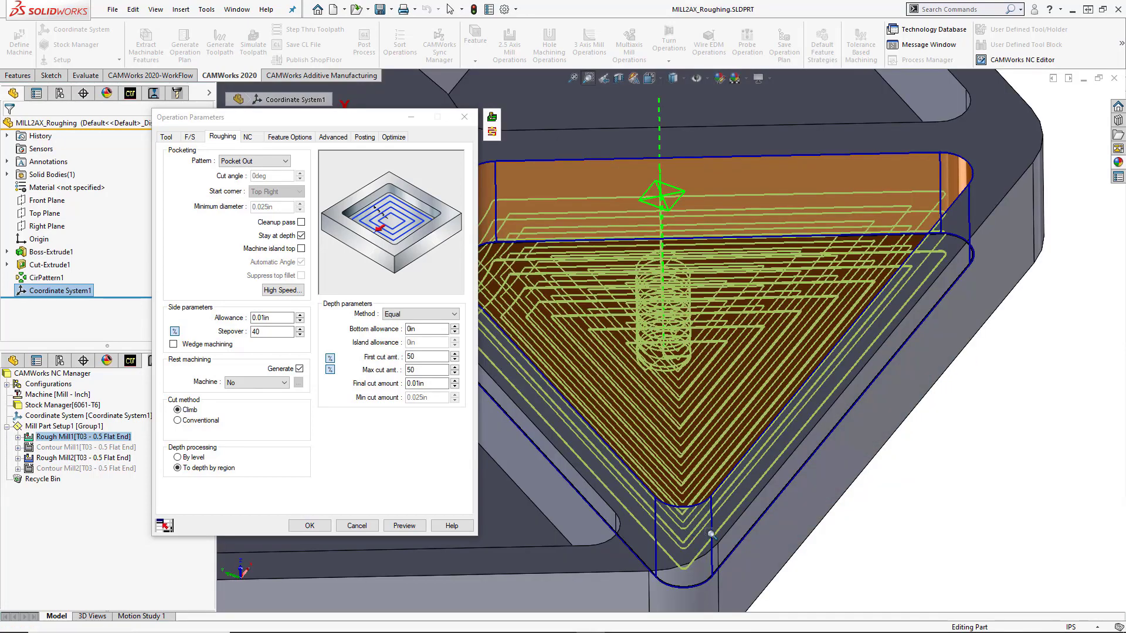
key("Escape")
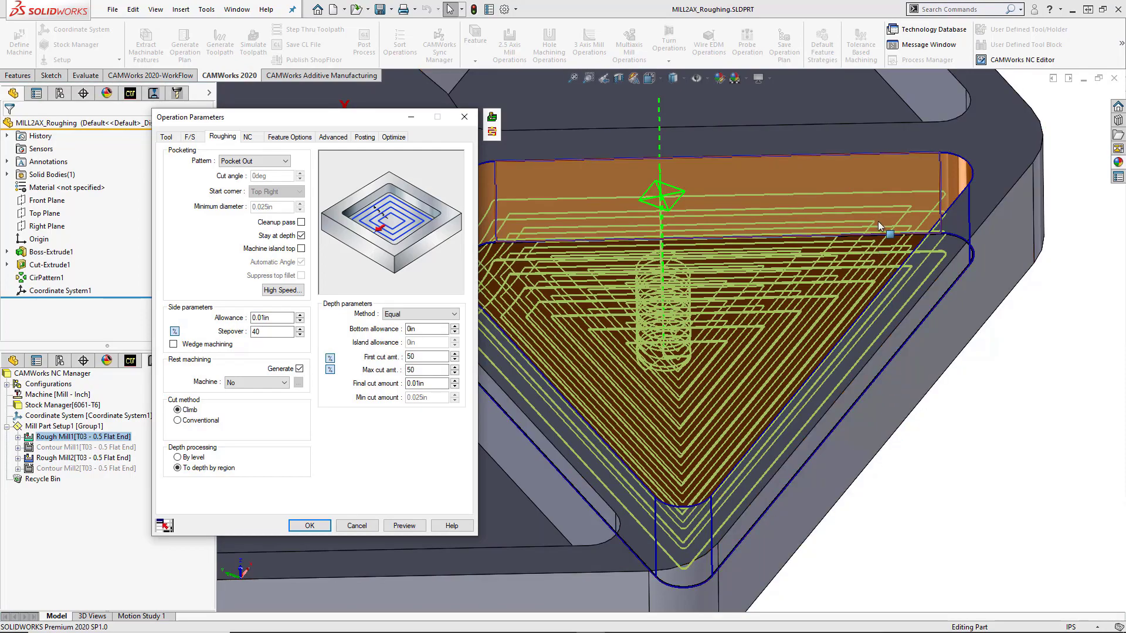
mouse_move(882, 219)
middle_mouse_down()
mouse_move(882, 264)
mouse_move(881, 209)
middle_mouse_up()
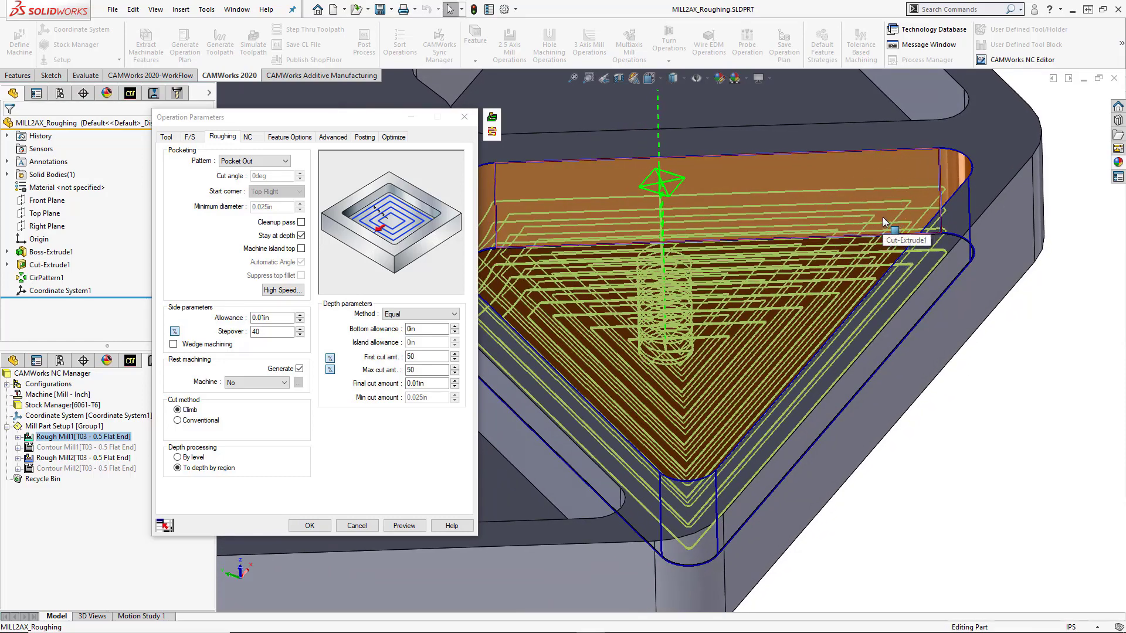
left_click(882, 217)
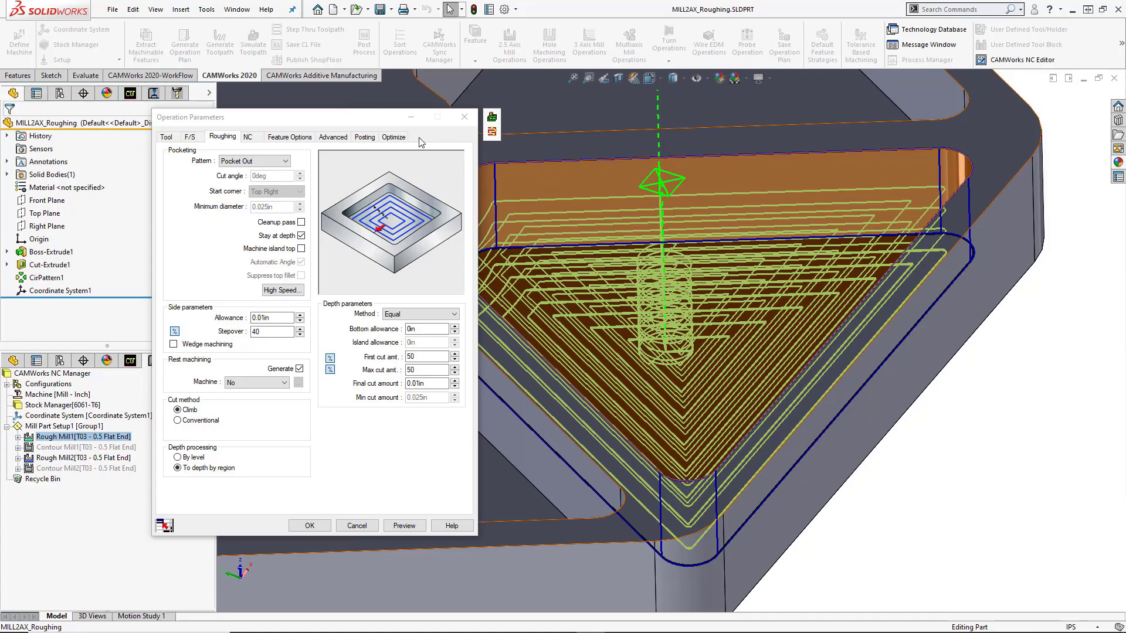
Step: Review Rough Mill1's toolpath length and estimated machining time
left_click(393, 138)
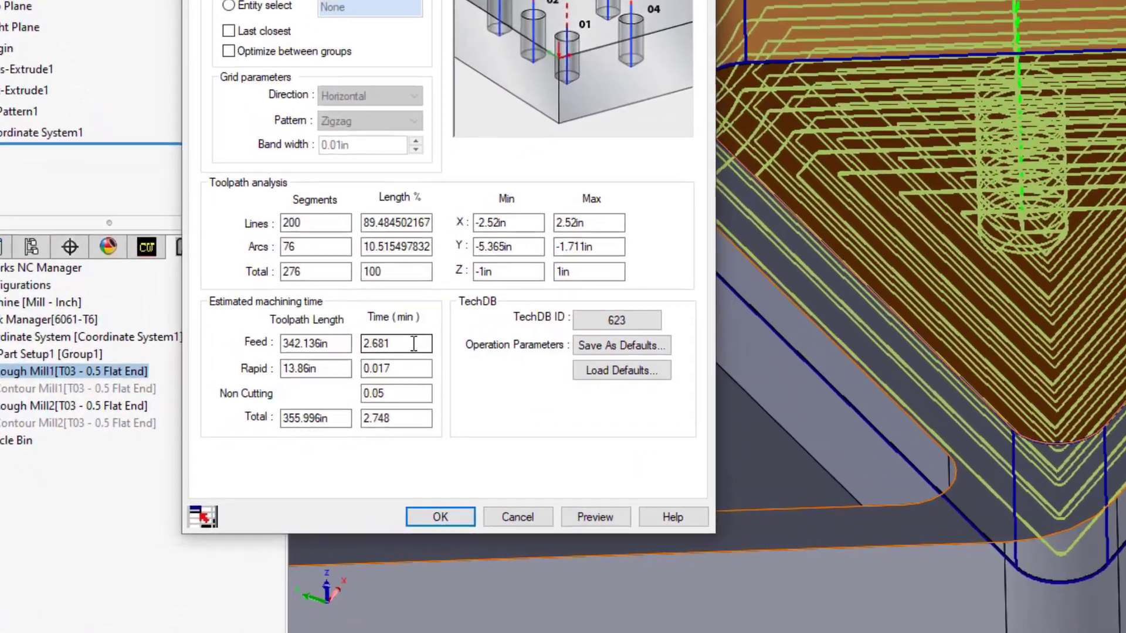
left_click_drag(281, 419, 269, 419)
left_click_drag(394, 329, 379, 330)
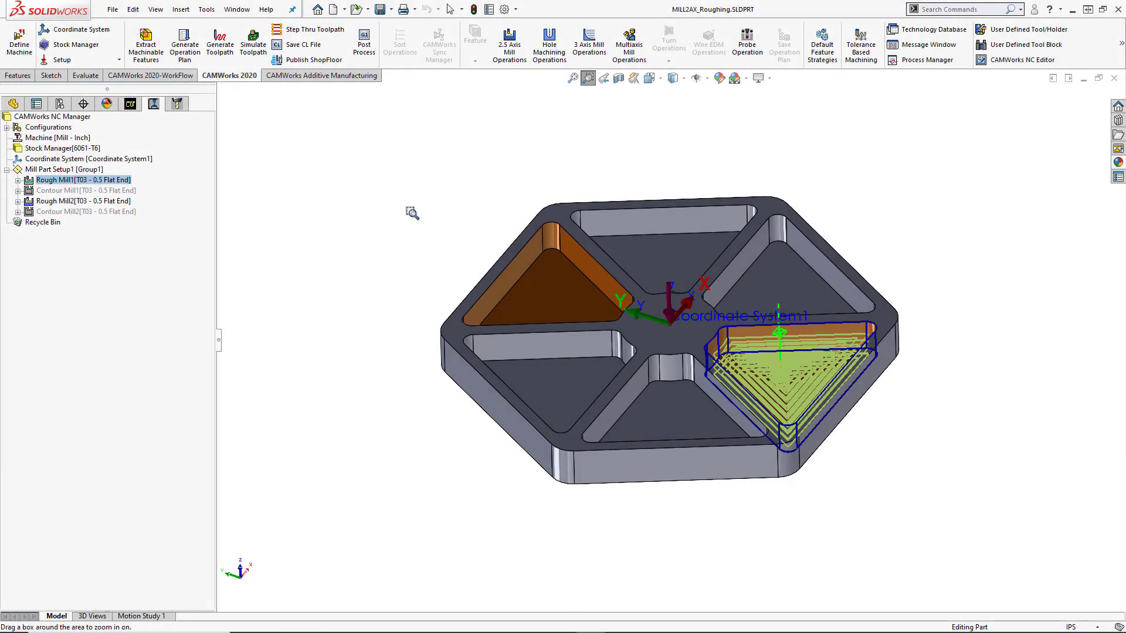
Step: Open the Rough Mill2 definition for the other orange pocket and check its machining time and tool cut diameter
left_click_drag(409, 175, 656, 360)
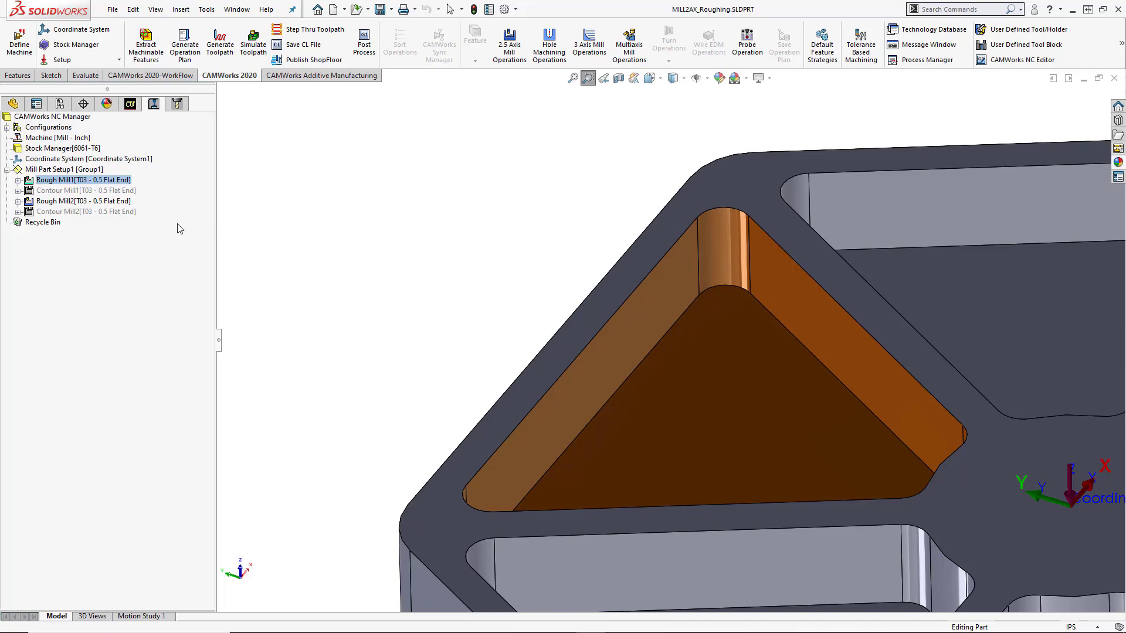
left_click(120, 203)
right_click(119, 203)
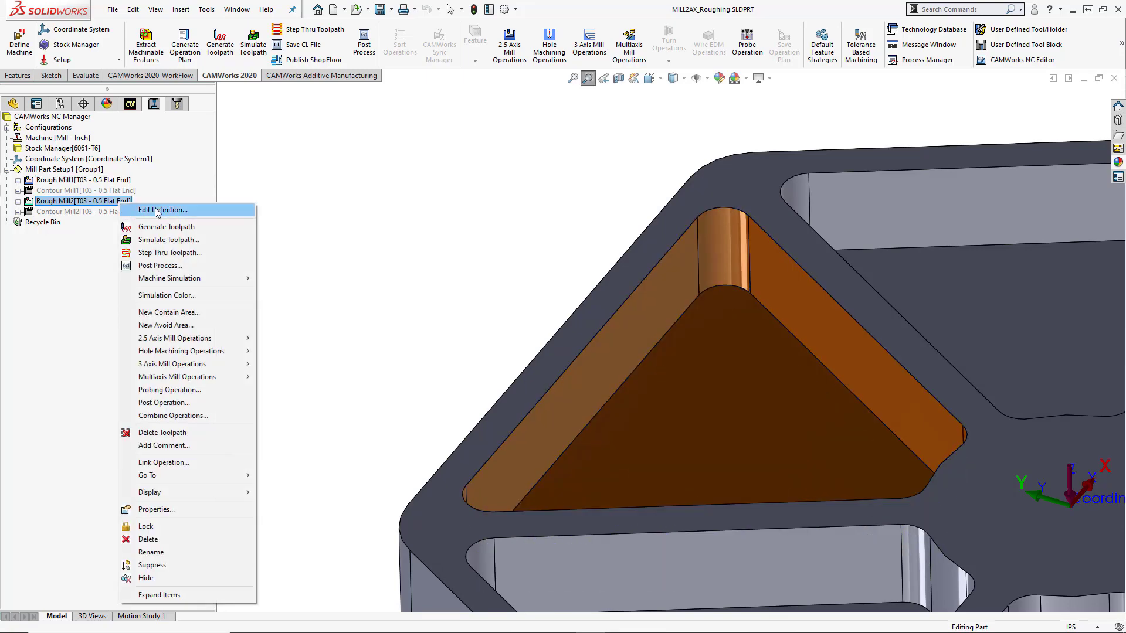
left_click(158, 210)
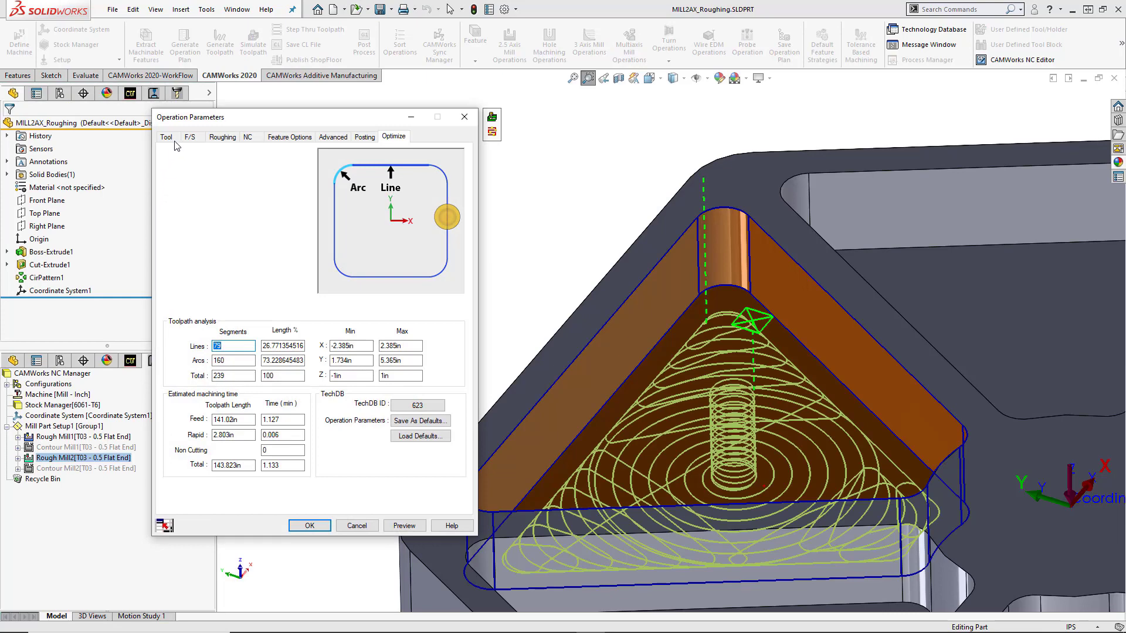
left_click(166, 136)
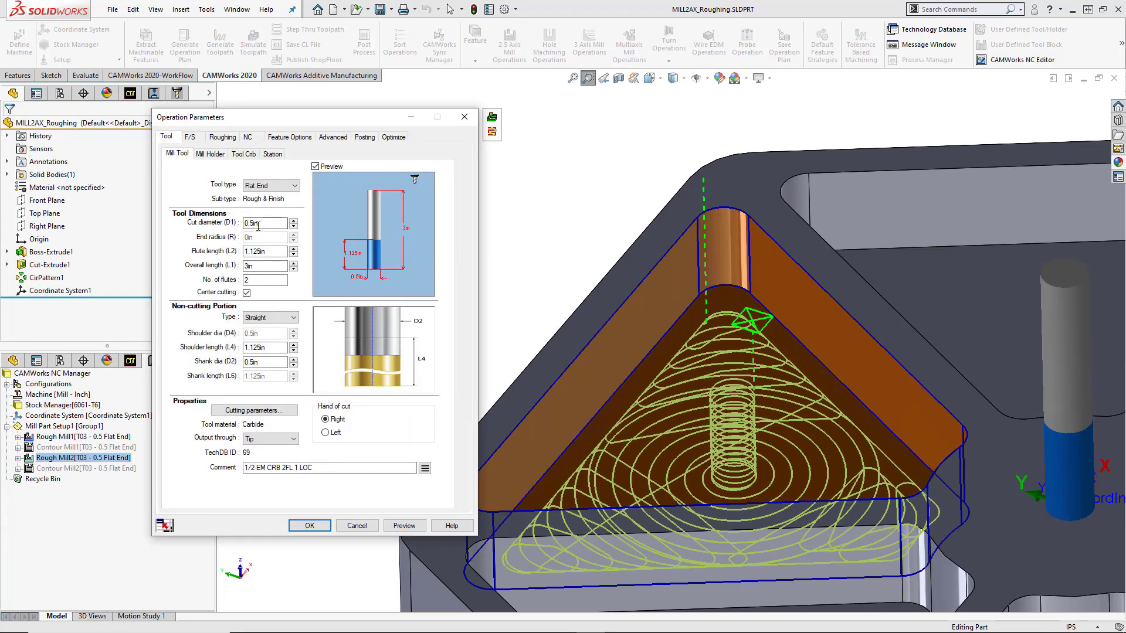
left_click_drag(275, 224, 239, 219)
Step: Check Rough Mill2's VoluMill roughing pattern and open its VoluMill settings
left_click(225, 138)
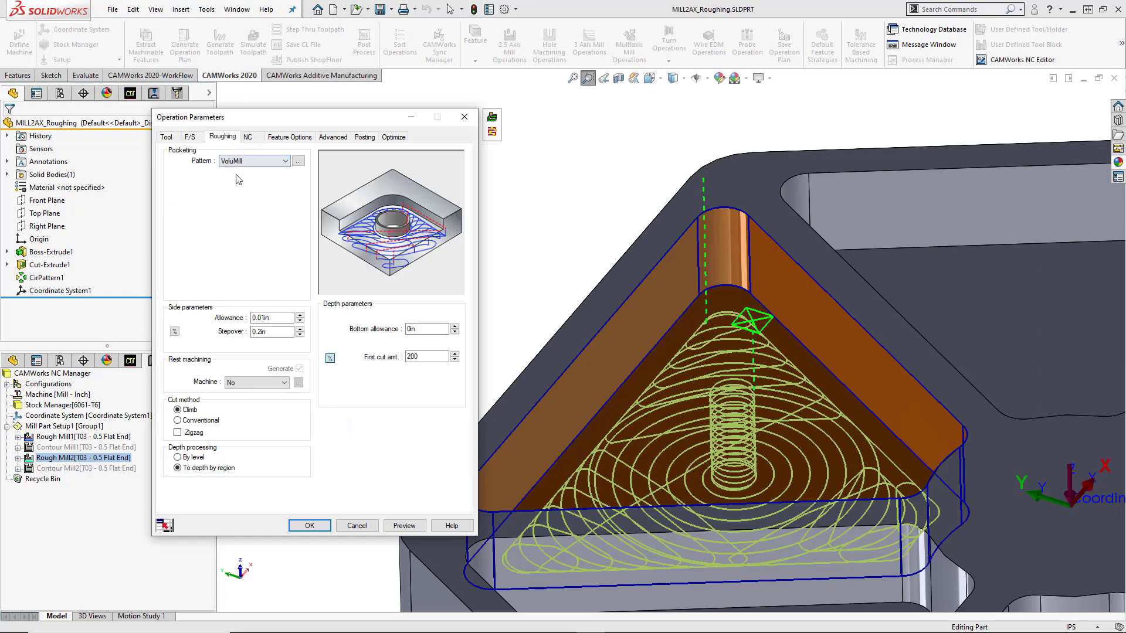
left_click(285, 161)
left_click(299, 161)
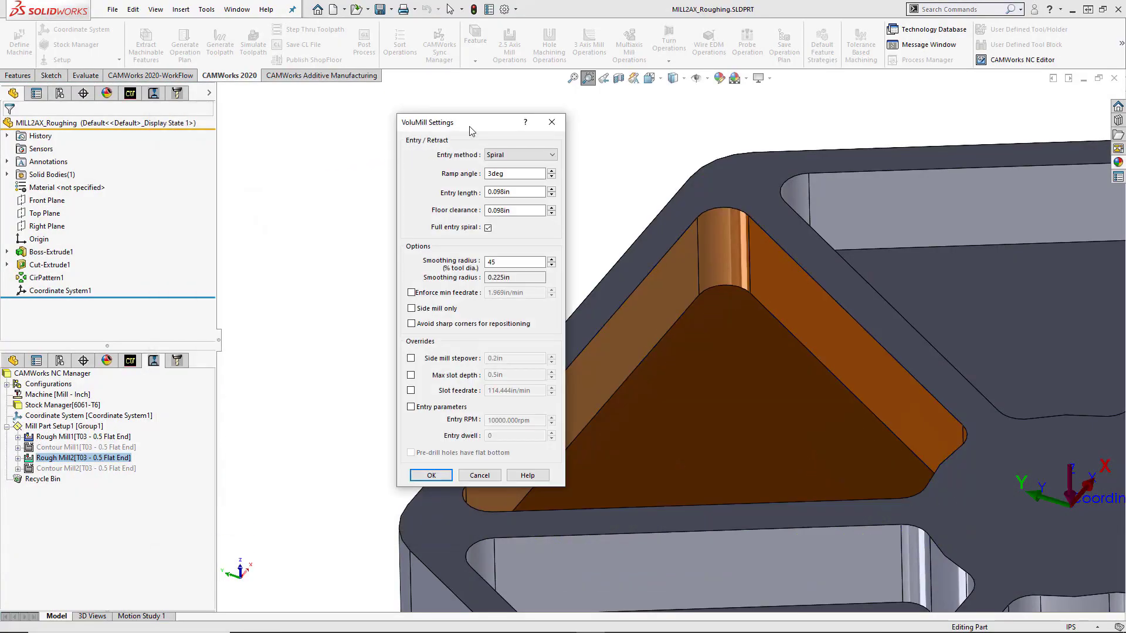
left_click_drag(469, 127, 321, 161)
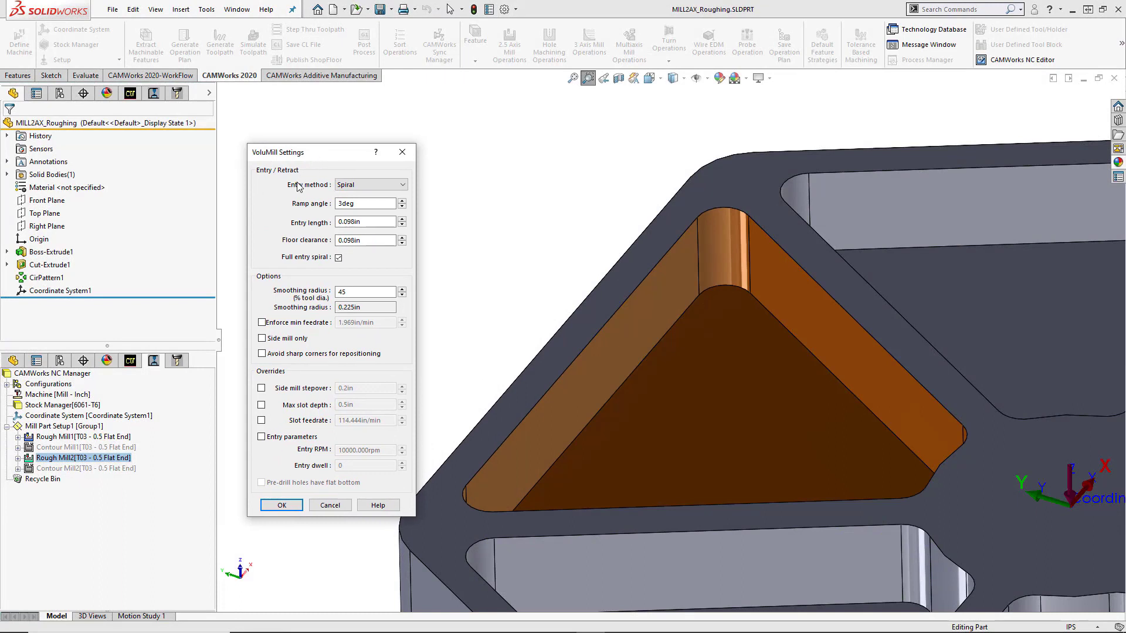
Step: Check the VoluMill entry methods, then review Rough Mill2's feed and speed parameters and the sources that can define them
left_click(403, 185)
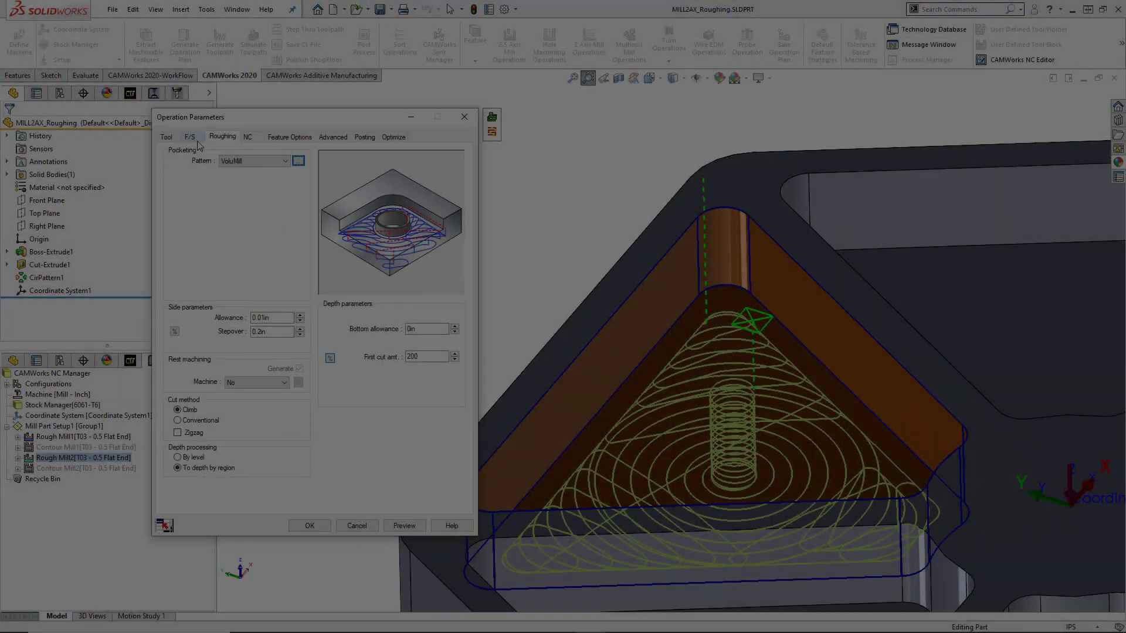
left_click(197, 142)
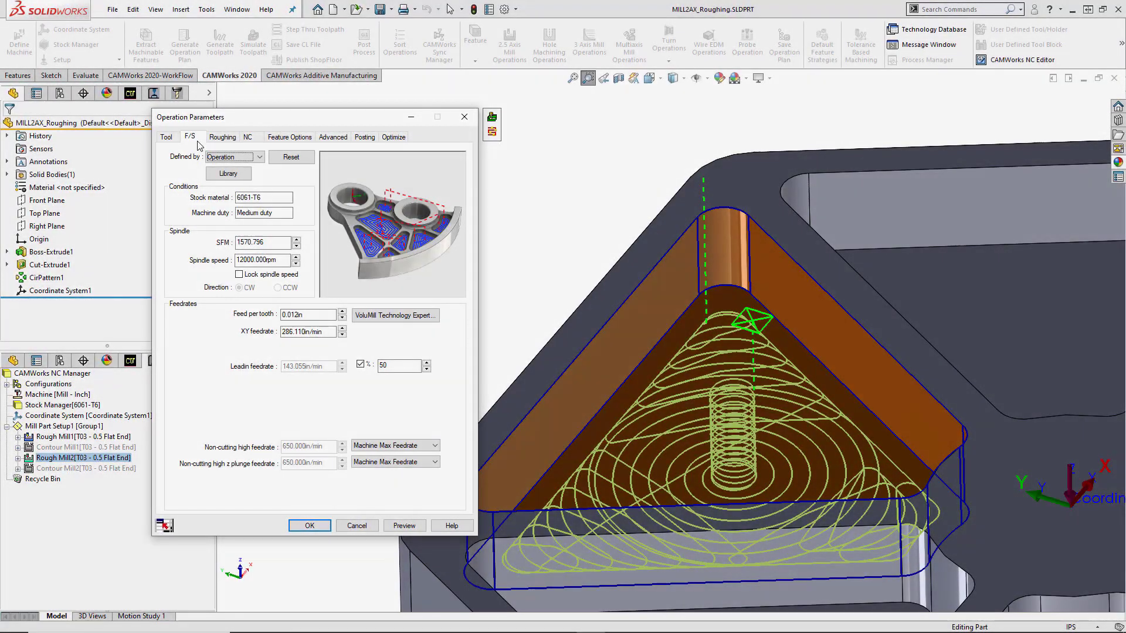
left_click(260, 159)
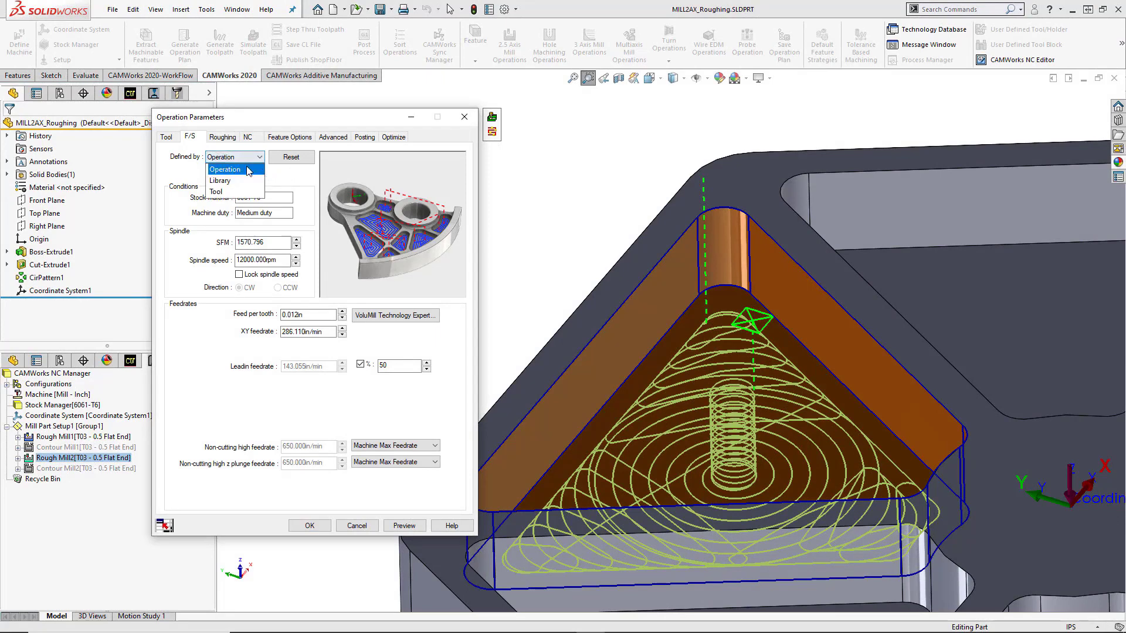
left_click(278, 178)
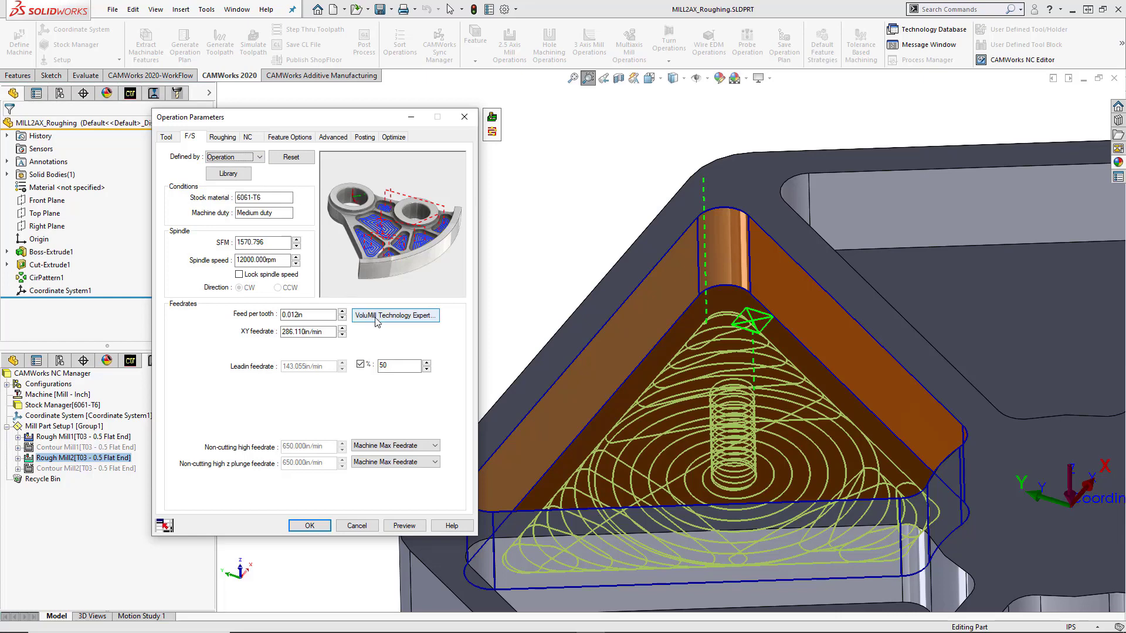
Step: Open the VoluMill Technology Expert and review its material type and coating options, keeping the Aplus coating
left_click(435, 321)
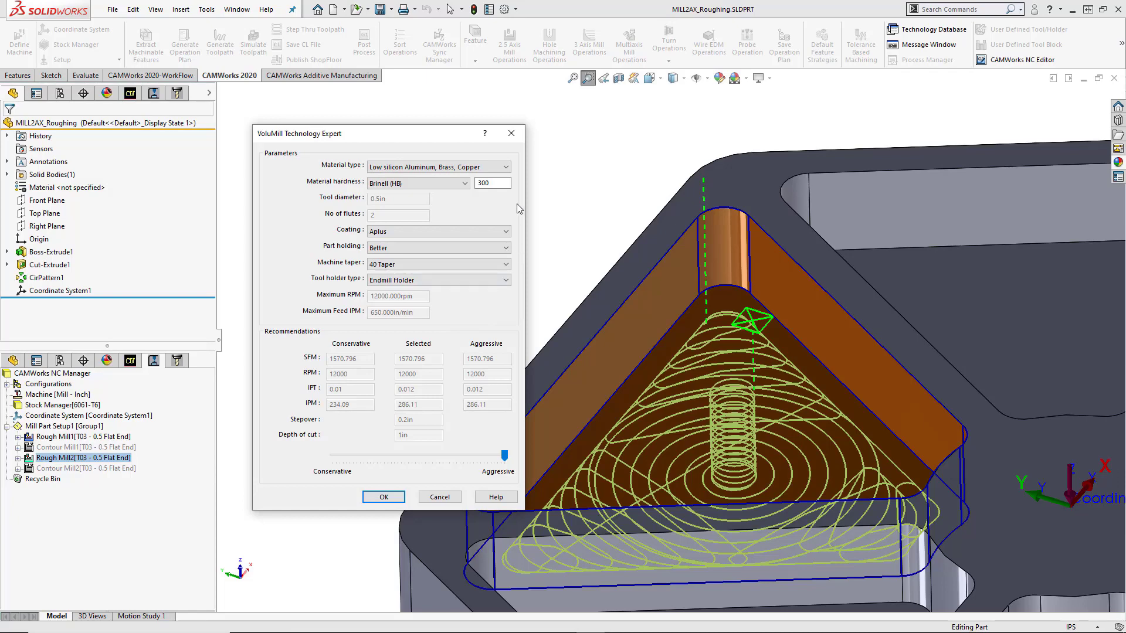
left_click(508, 169)
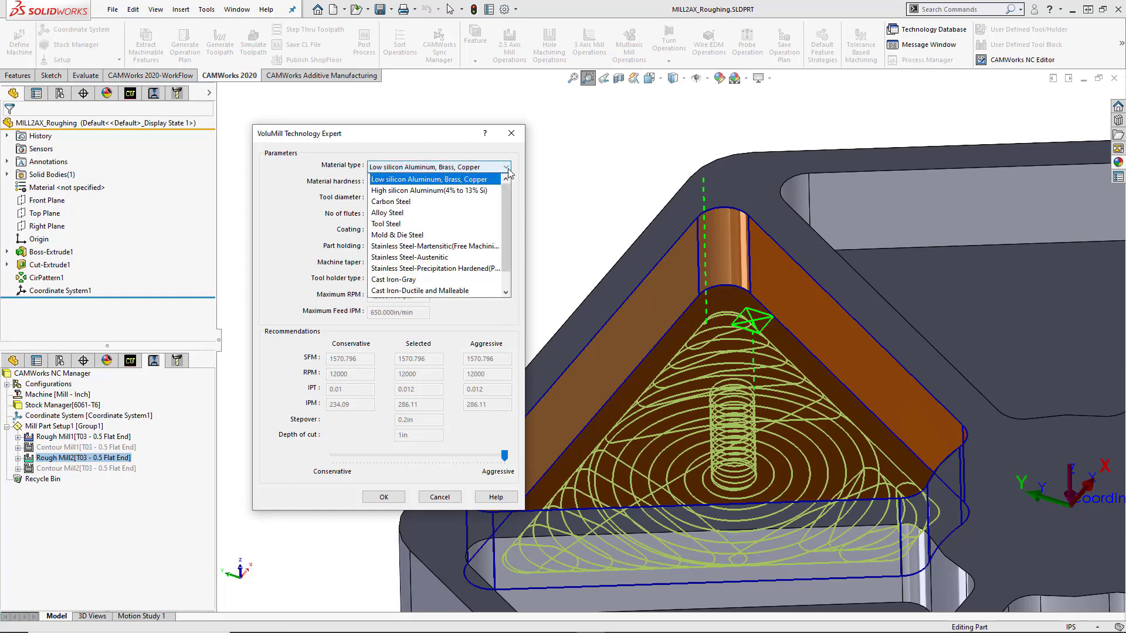
left_click(520, 176)
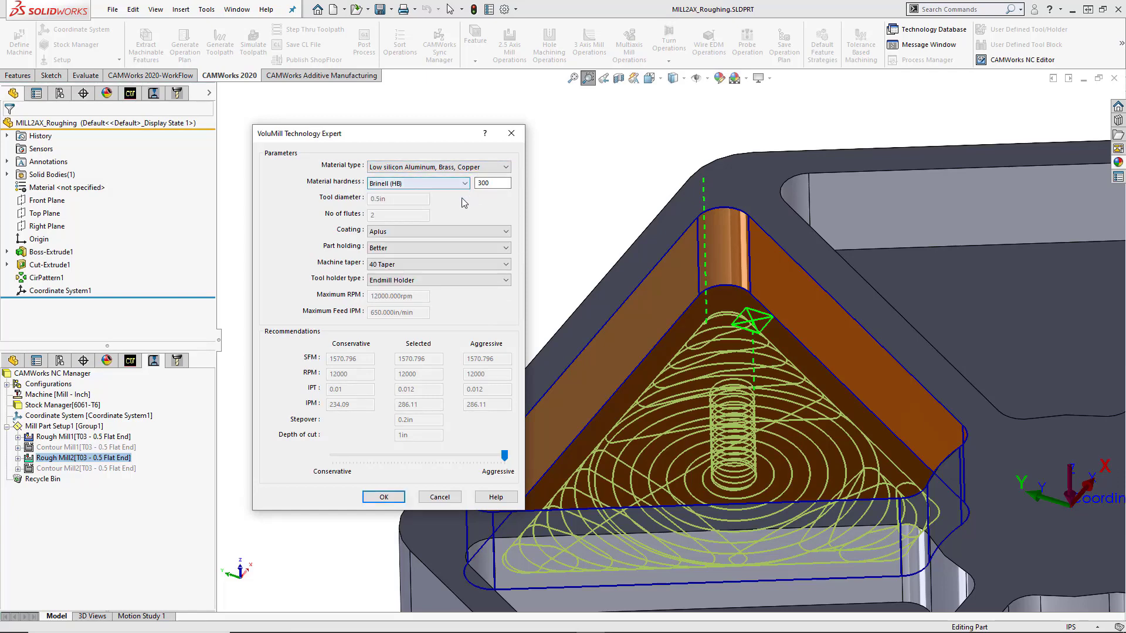
left_click(497, 232)
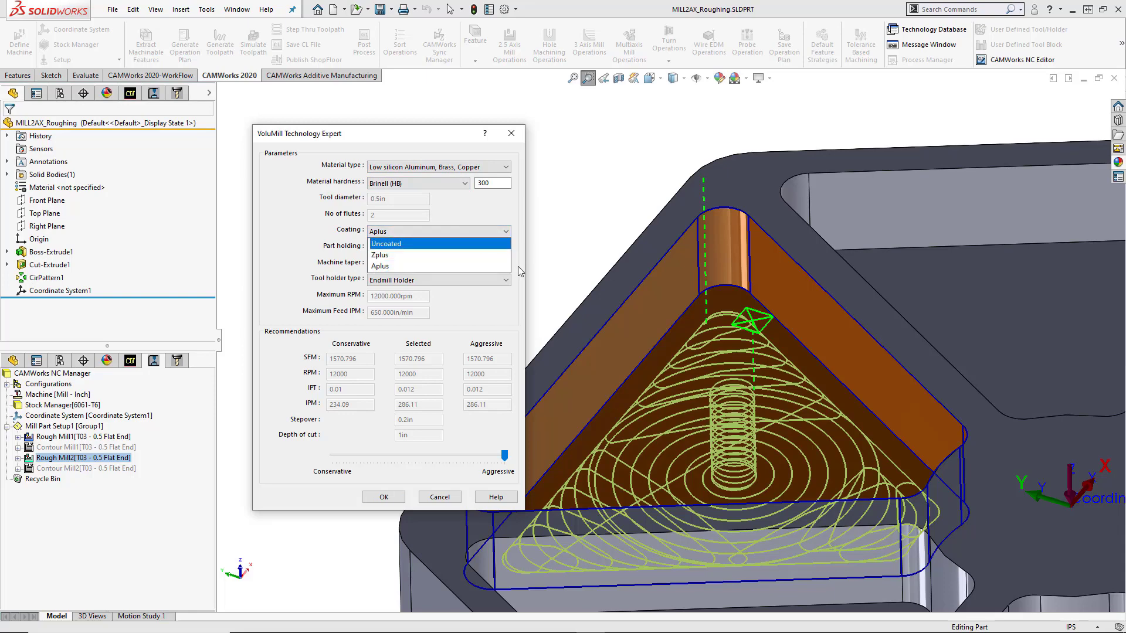
key("Down")
key("Down")
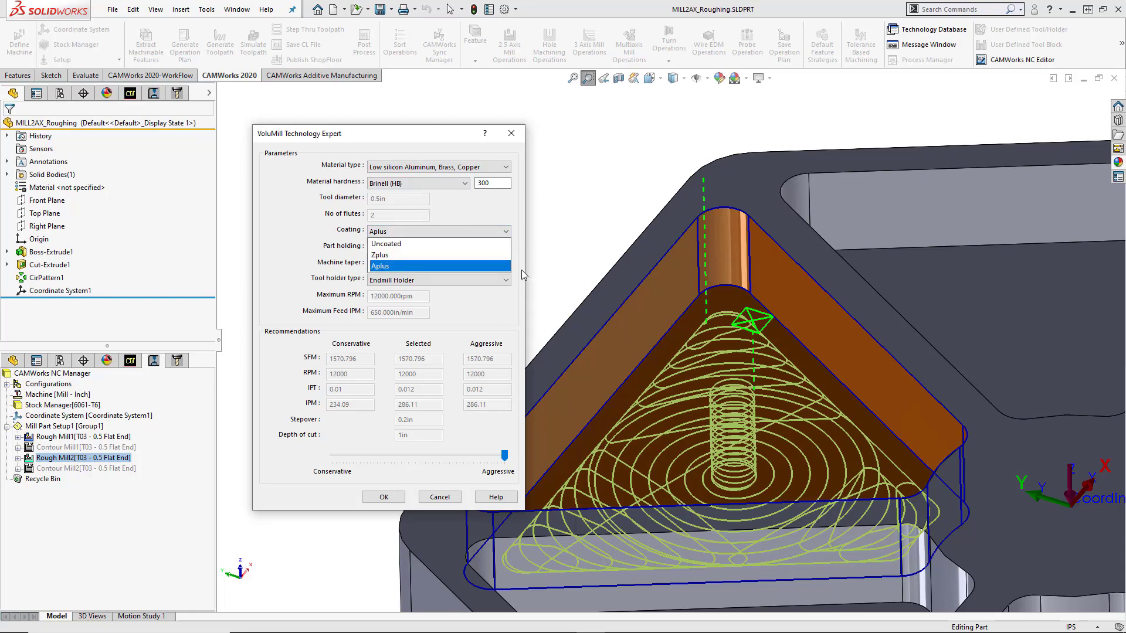
key("Return")
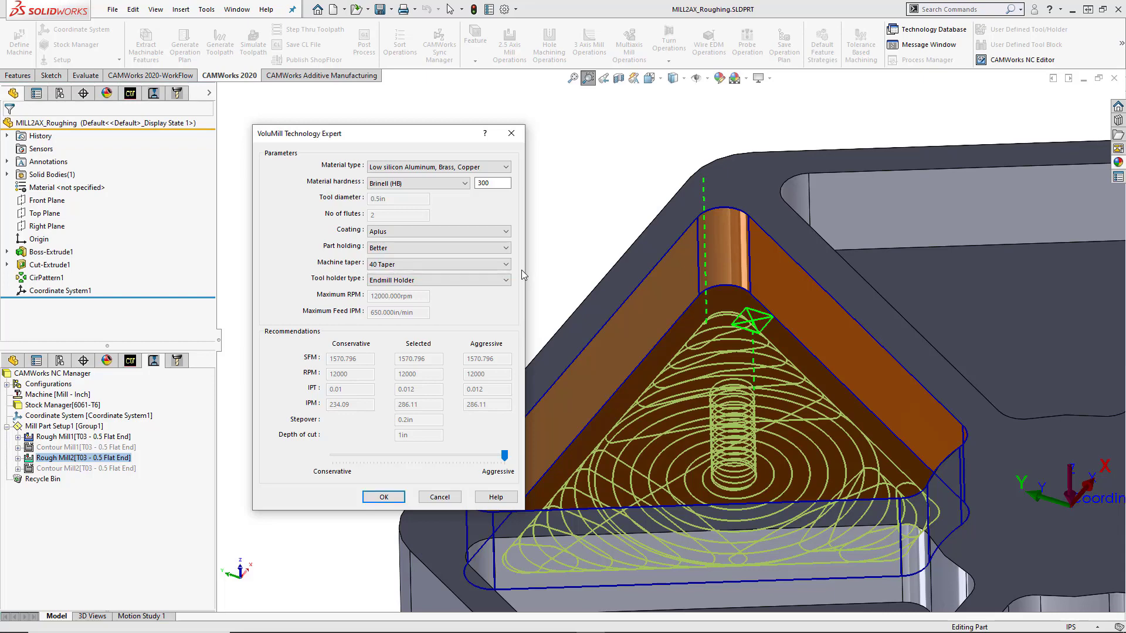
Step: Review the tool holder types and try moving the VoluMill recommendation from aggressive toward conservative
left_click(492, 281)
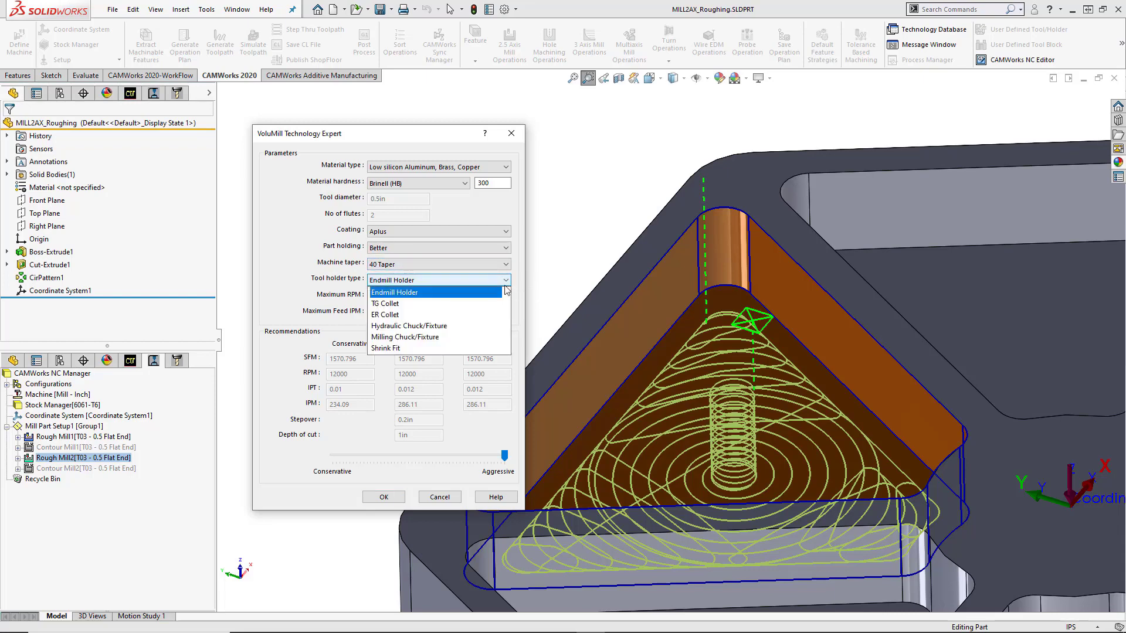
left_click(518, 315)
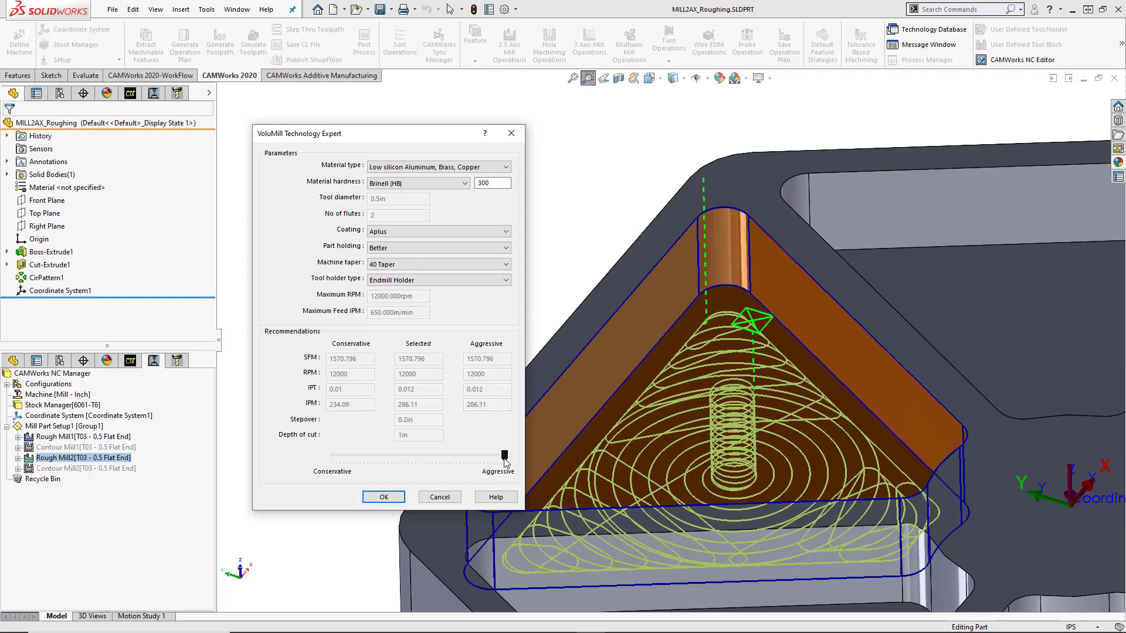
left_click_drag(504, 456, 341, 458)
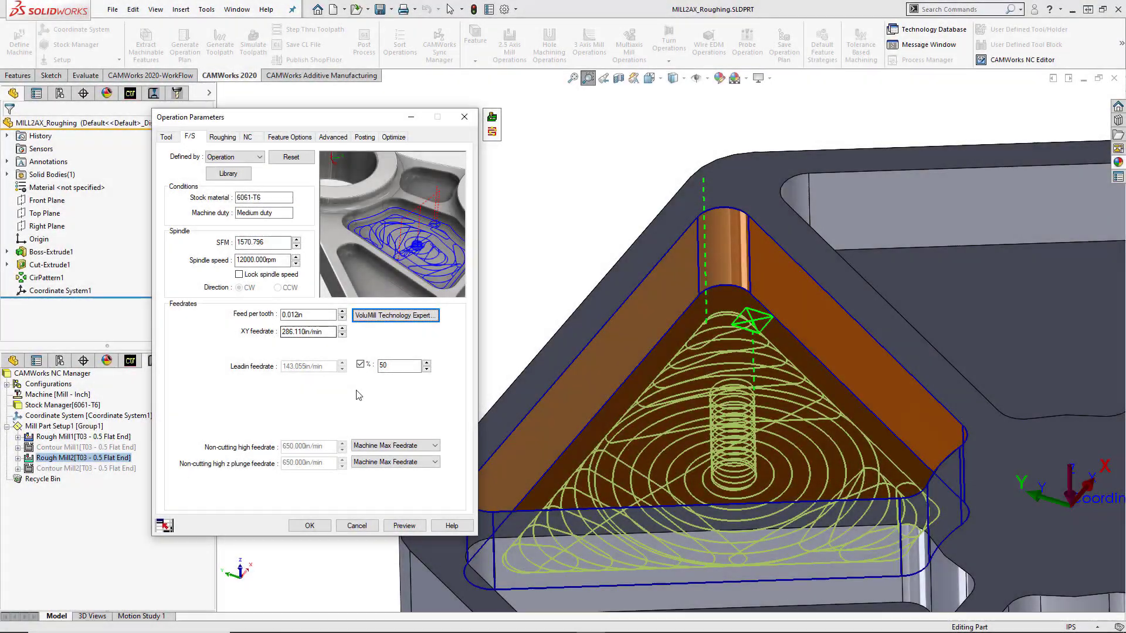
Step: Preview Rough Mill2's VoluMill toolpath in the orange pocket and examine it from a tilted angle
left_click(397, 524)
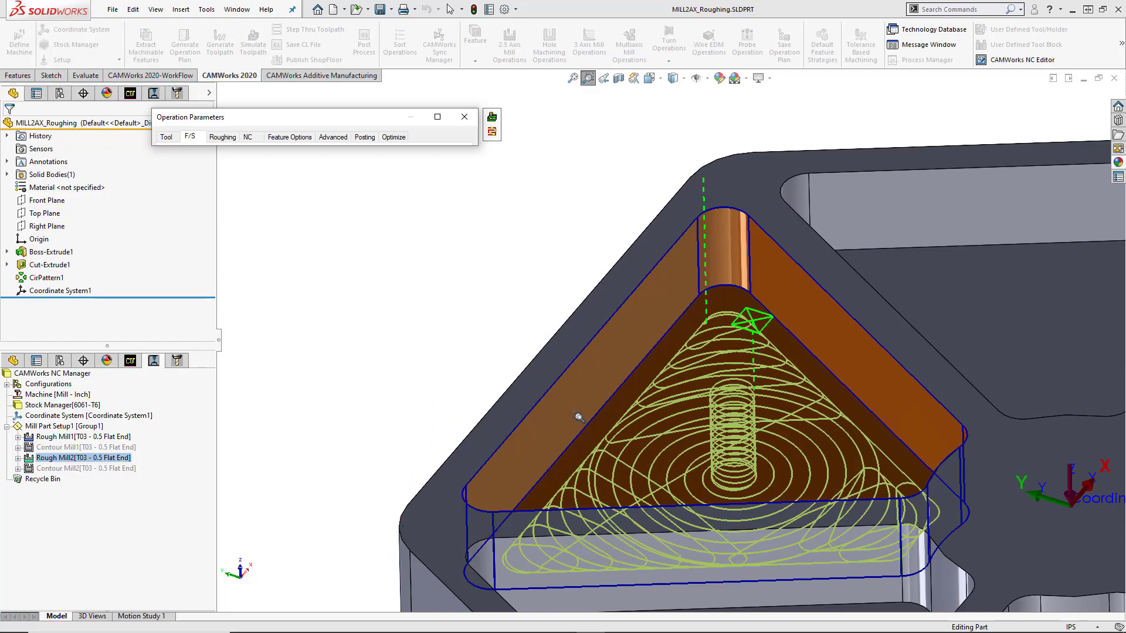
middle_click_drag(598, 416, 596, 392)
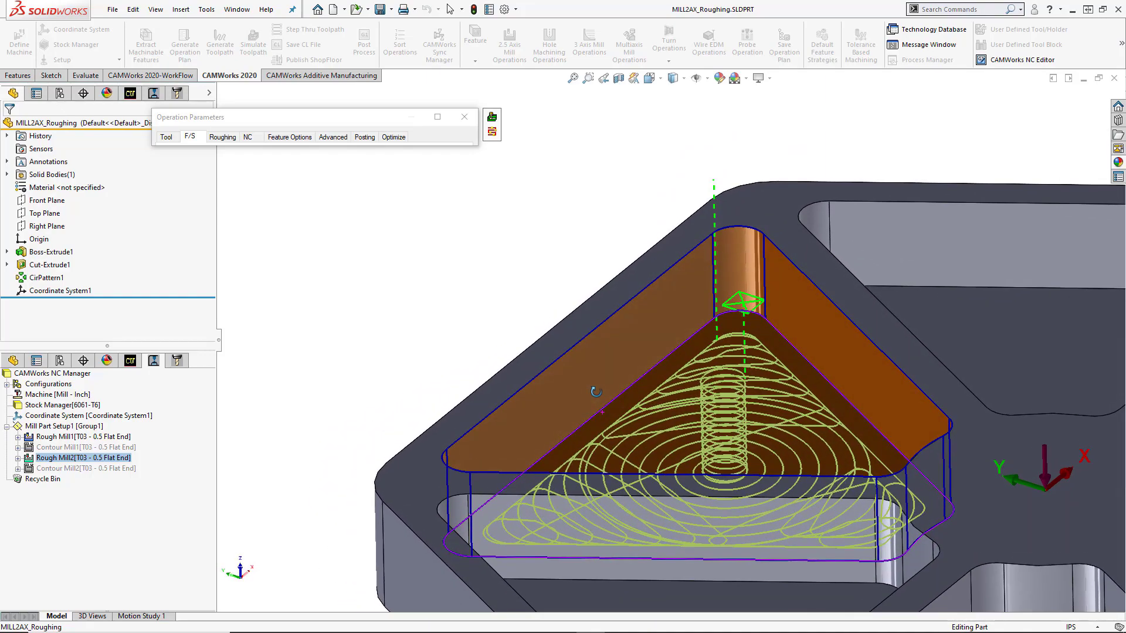
key("Escape")
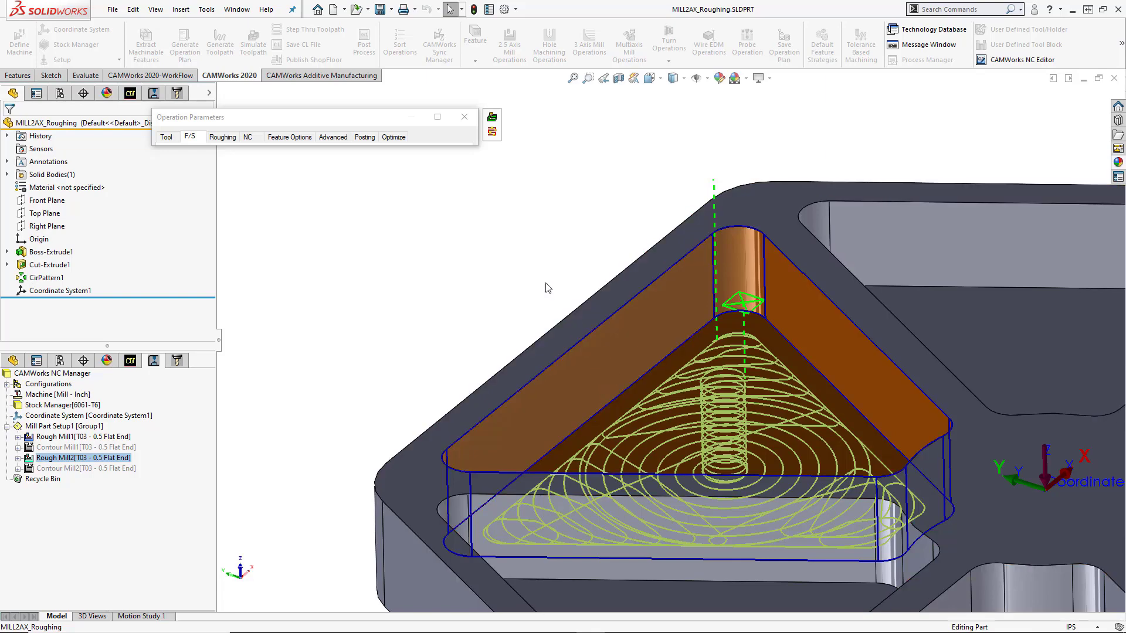
Step: Check Rough Mill2's estimated feed machining time and accept the operation parameters
left_click(394, 137)
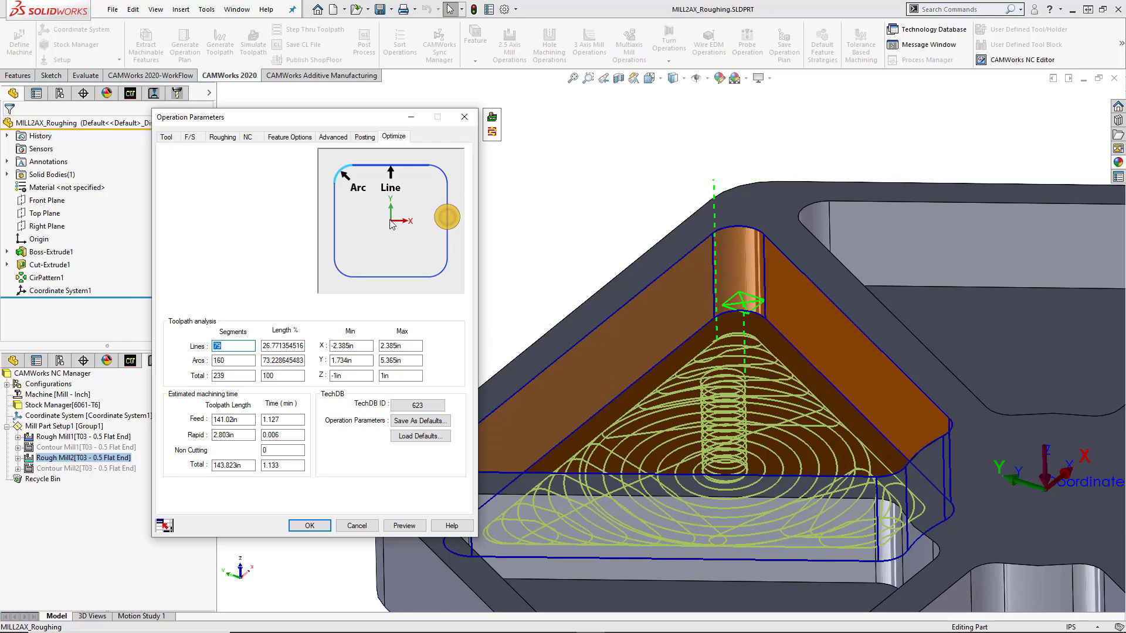
left_click(297, 420)
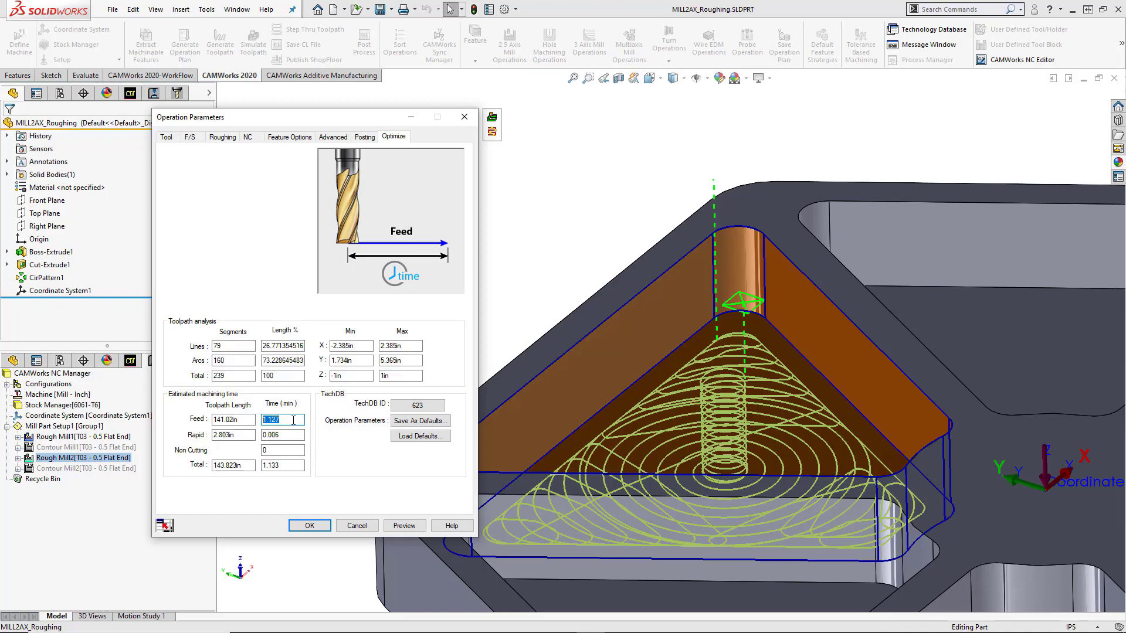
left_click(310, 526)
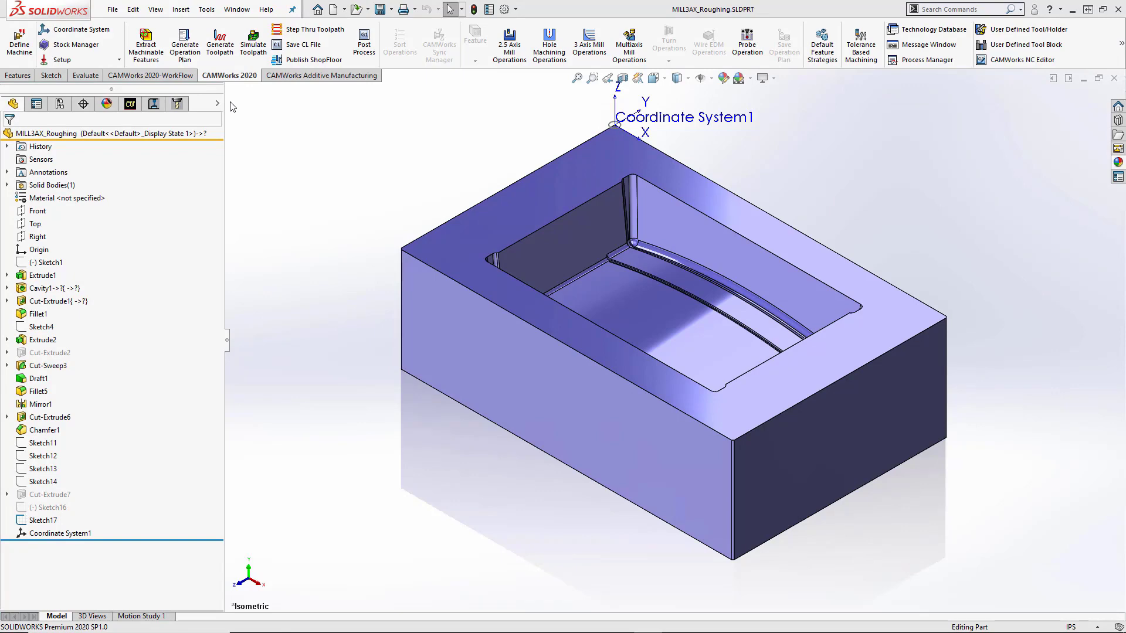
Step: Examine the cavity of the MILL3AX_Roughing part and return to the isometric view
middle_click_drag(357, 191, 370, 236)
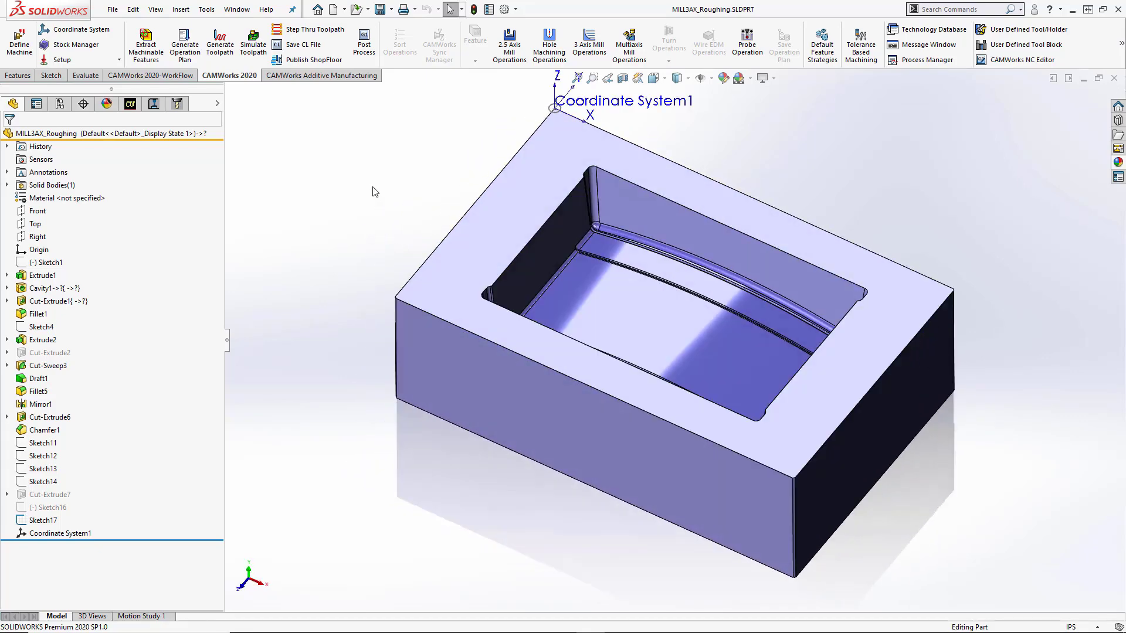
key("space")
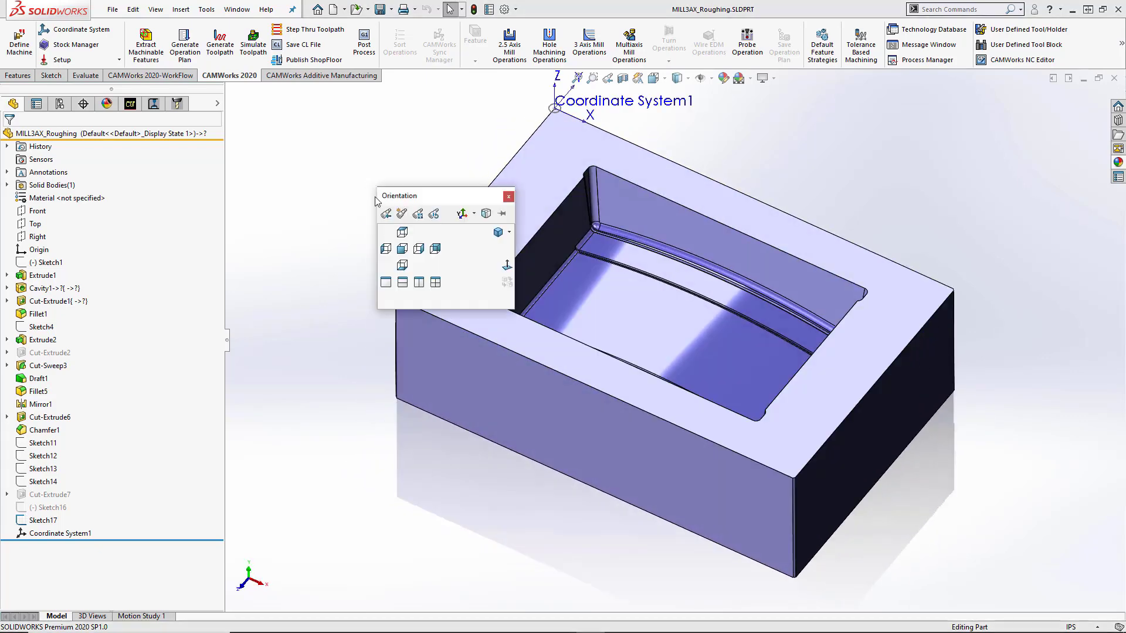
left_click(498, 235)
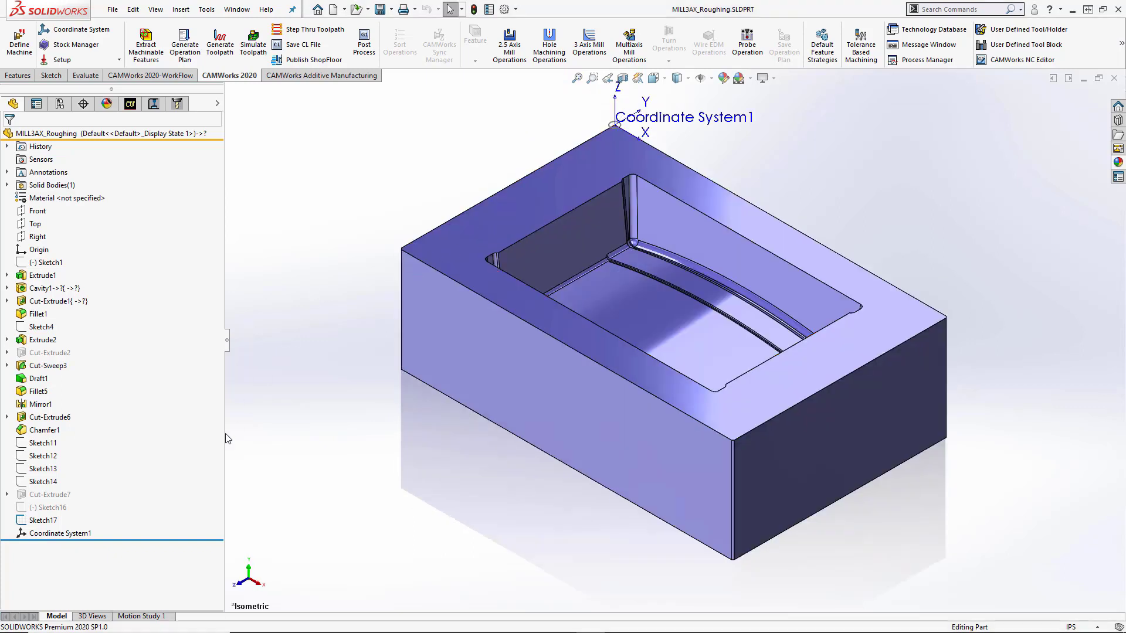
Step: Highlight the part's Coordinate System1 and inspect Multi Surface Feature1 in the CAMWorks feature tree
left_click(87, 534)
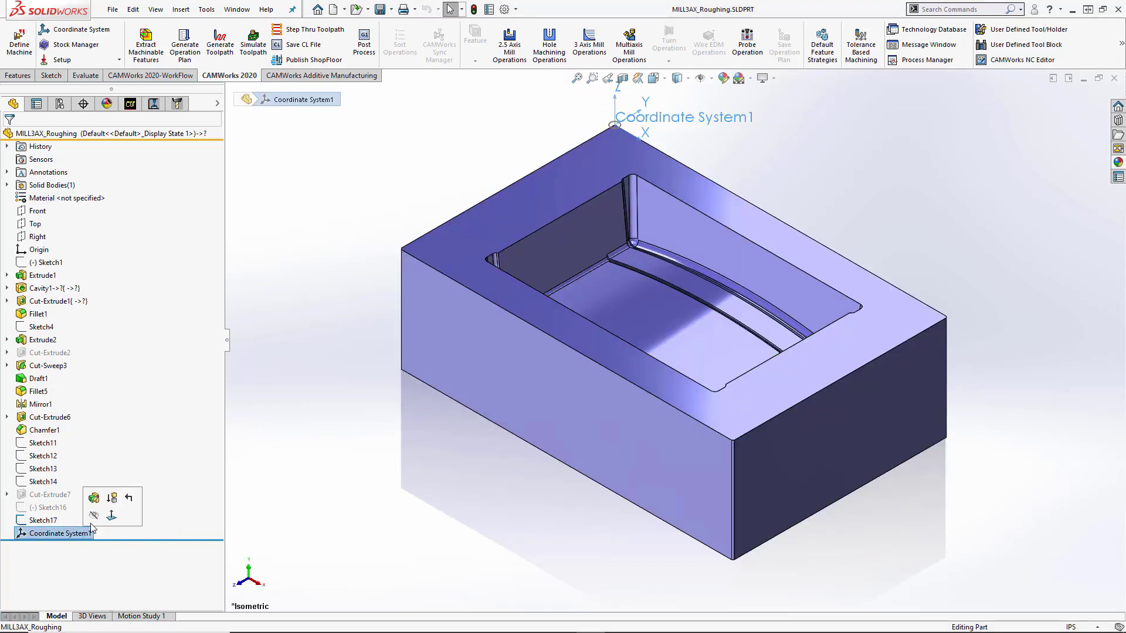
left_click(130, 104)
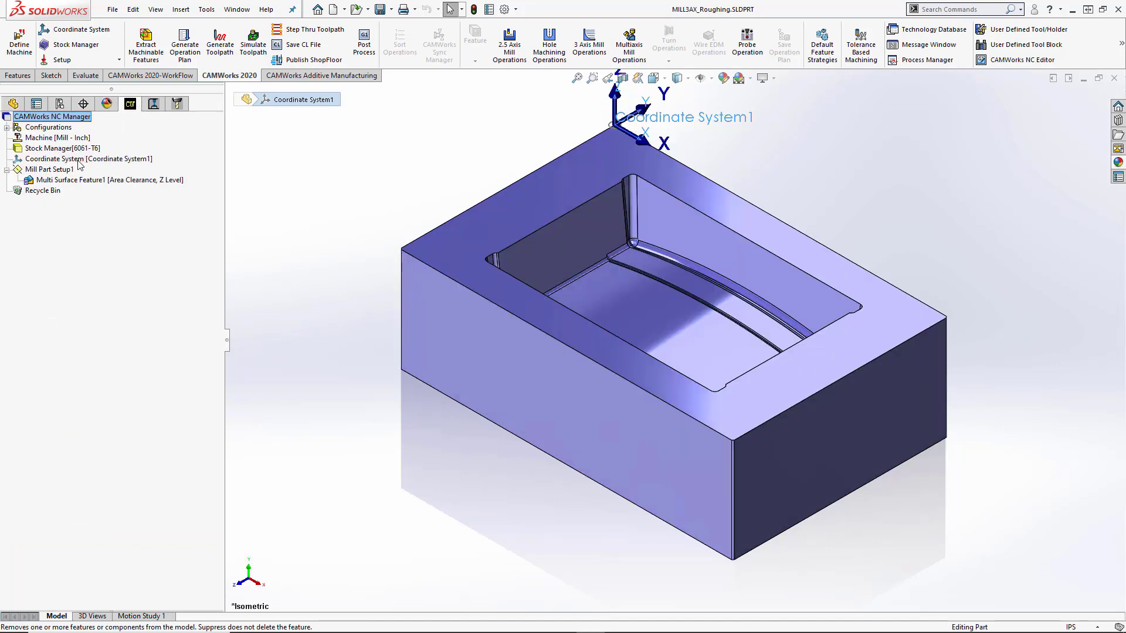
left_click(69, 180)
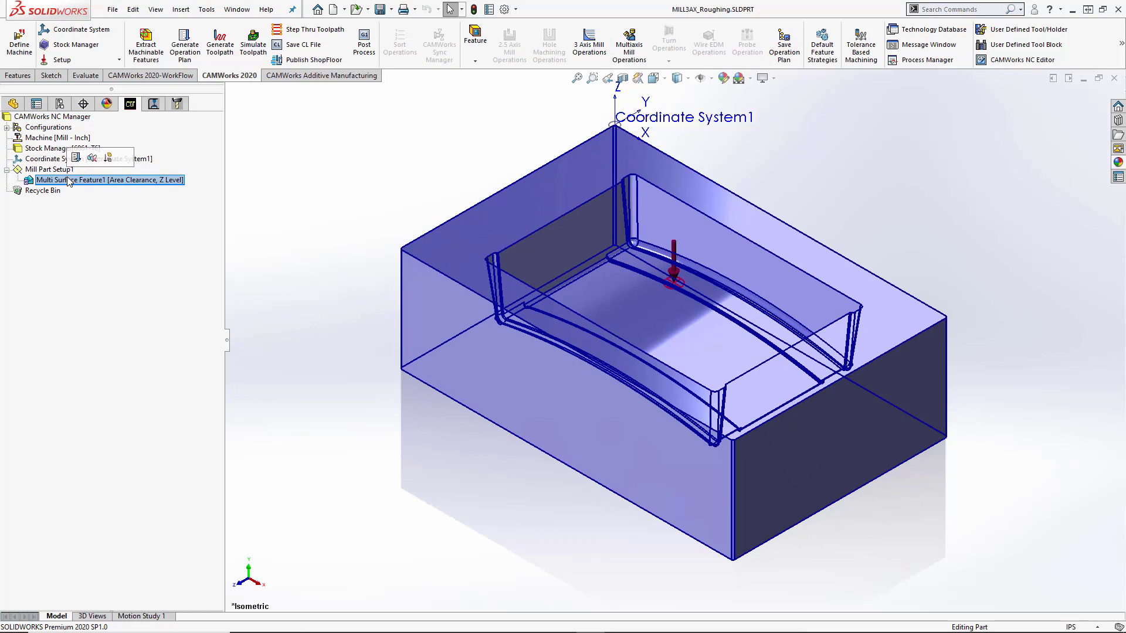
Step: Open the Area Clearance1 operation definition and review its available pattern types, keeping Pocket Out
left_click(154, 105)
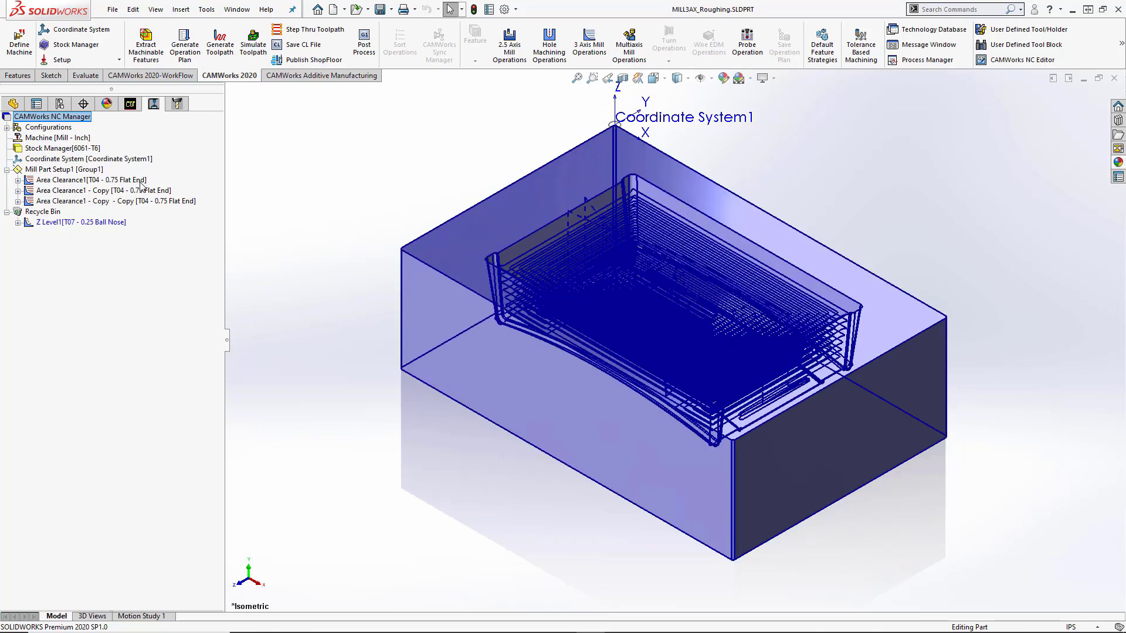
left_click(141, 182)
right_click(141, 183)
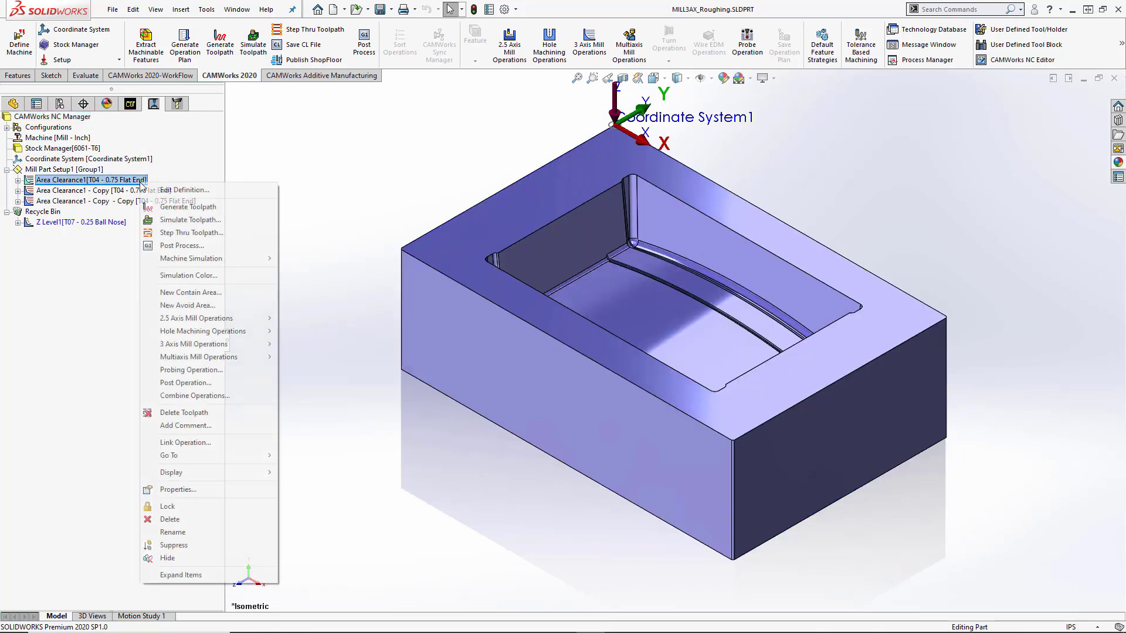
left_click(176, 190)
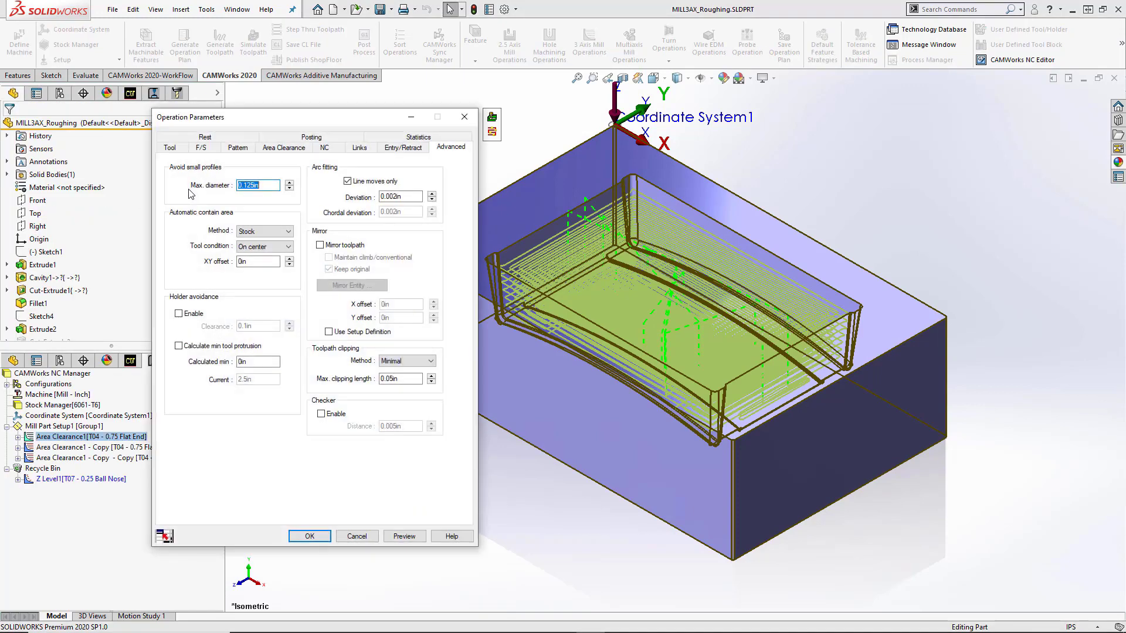
left_click_drag(217, 122, 169, 88)
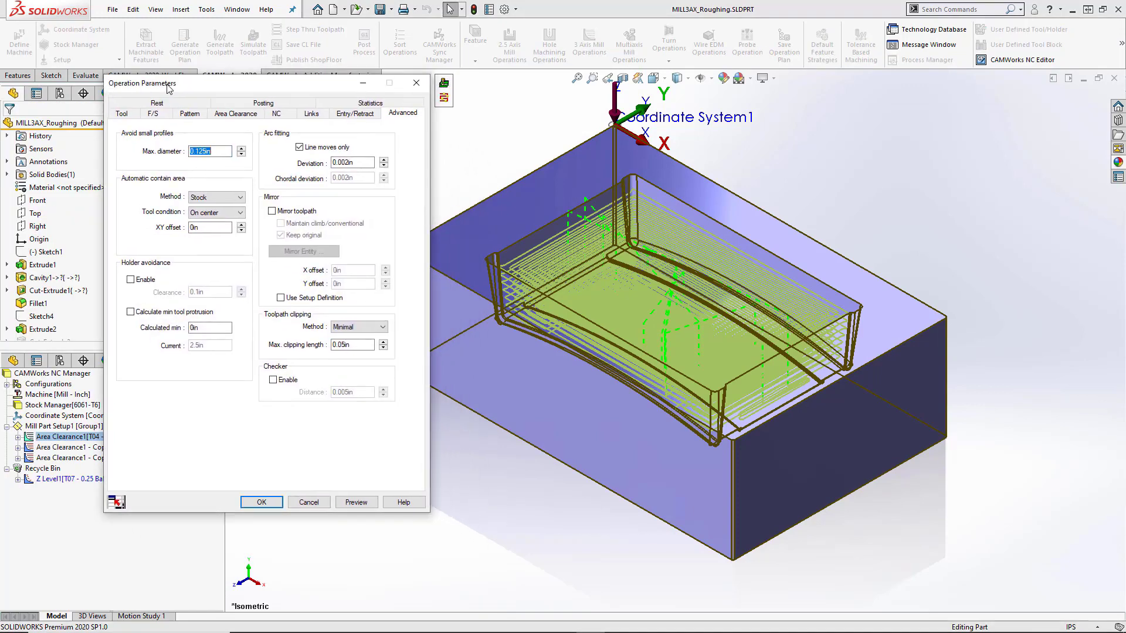
left_click(183, 117)
left_click(224, 143)
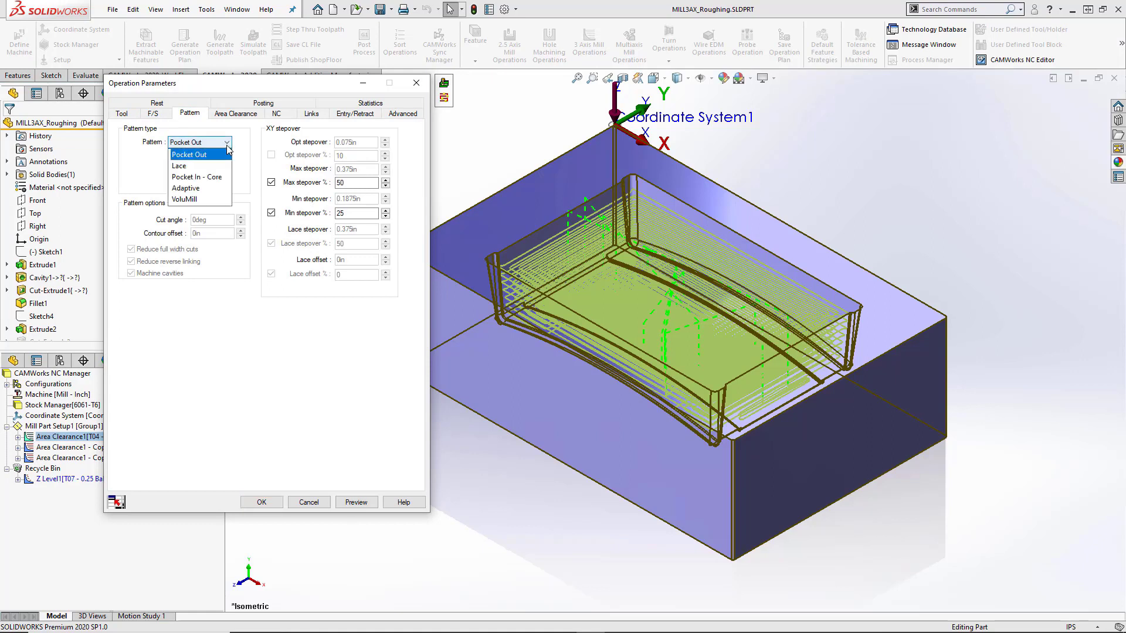
left_click(220, 156)
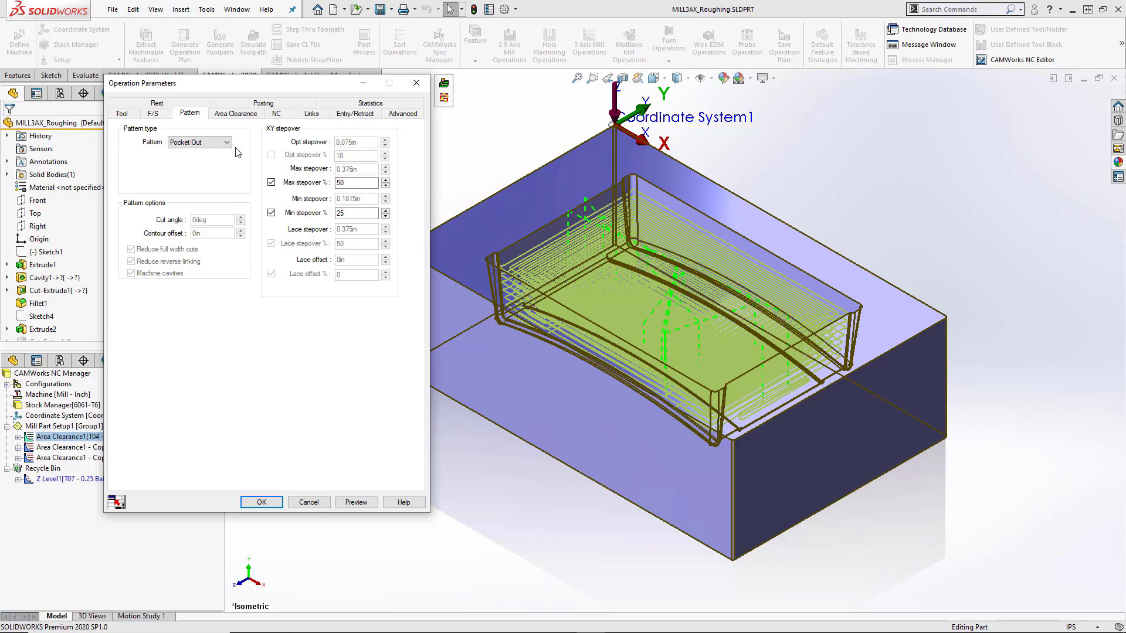
Step: Check Area Clearance1's toolpath statistics and its estimated feed machining time
left_click(360, 106)
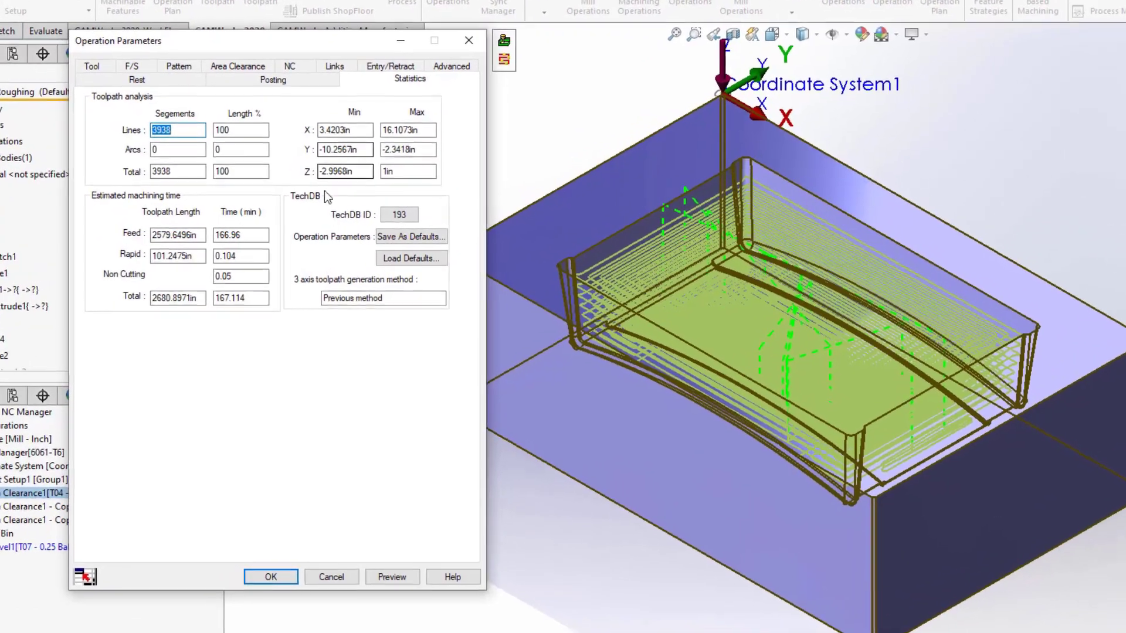
left_click(247, 239)
left_click_drag(250, 241, 212, 239)
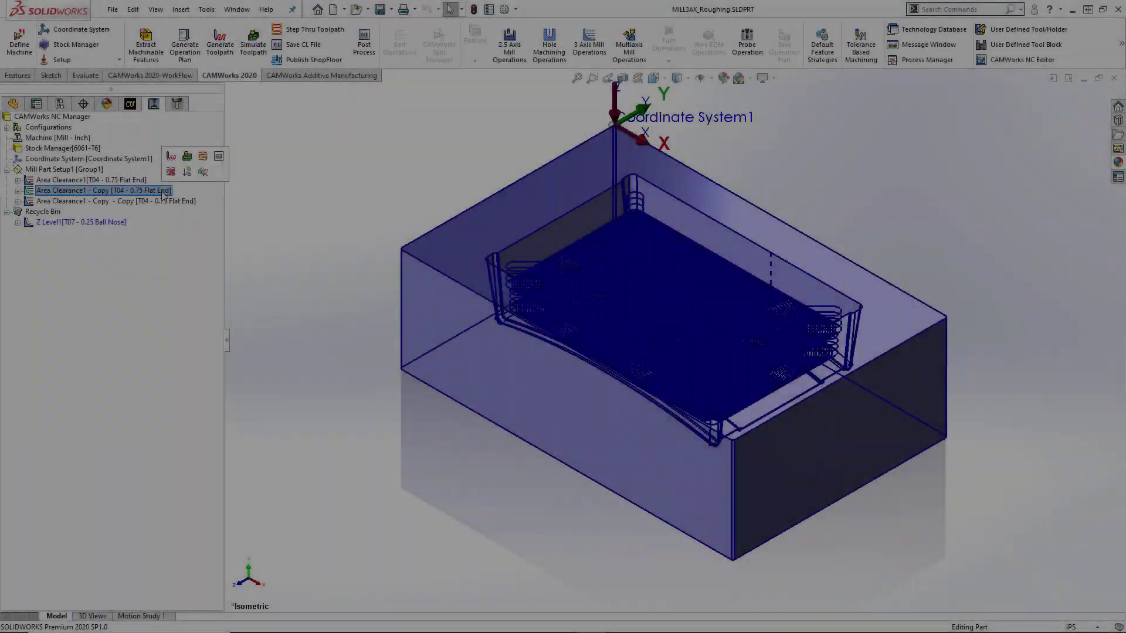
Step: Open the definition of Area Clearance1 - Copy and examine its VoluMill pattern and toolpath from a lower angle
right_click(164, 198)
left_click(203, 205)
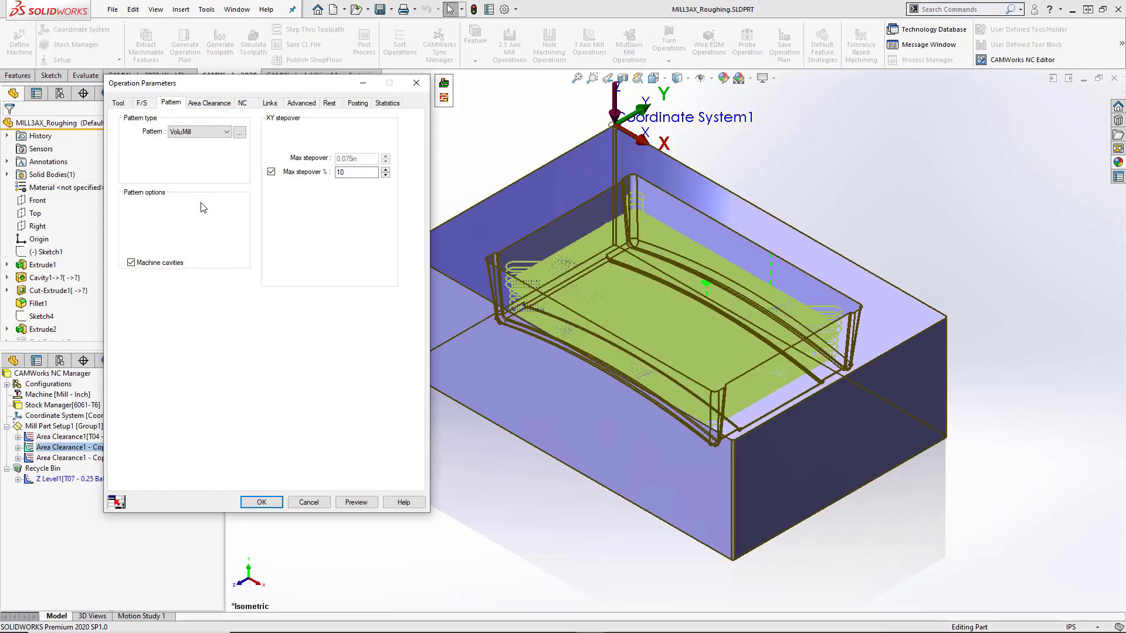
middle_click_drag(560, 375, 563, 324)
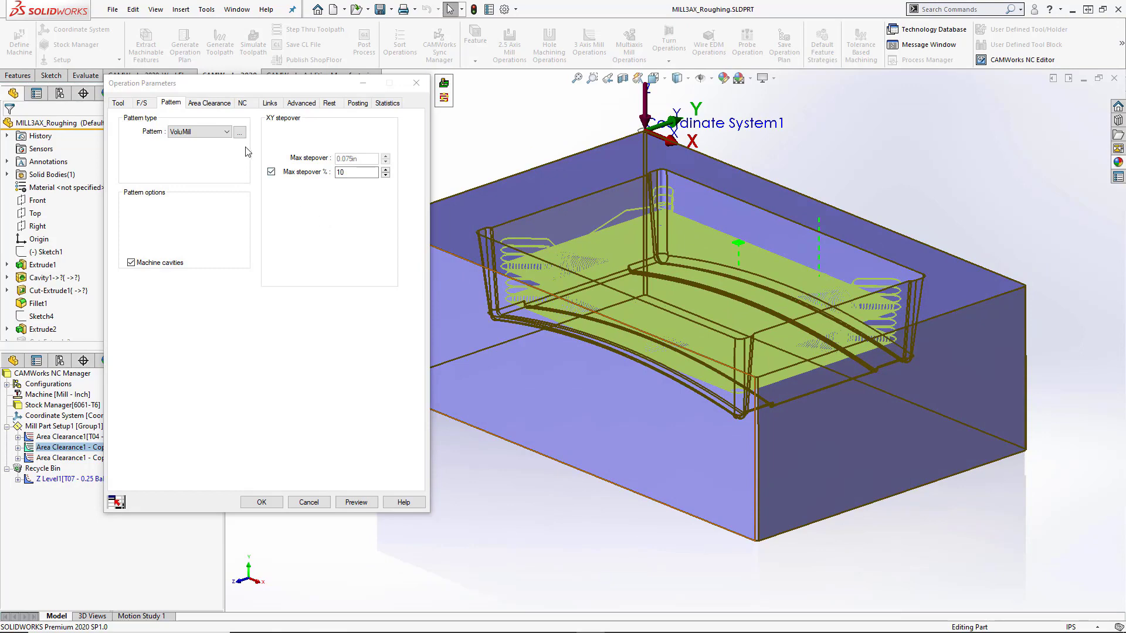
Step: Review the VoluMill entry and option settings of Area Clearance1 - Copy, and its feed recommendations in VoluMill Technology Expert
left_click(240, 132)
left_click_drag(323, 157, 319, 139)
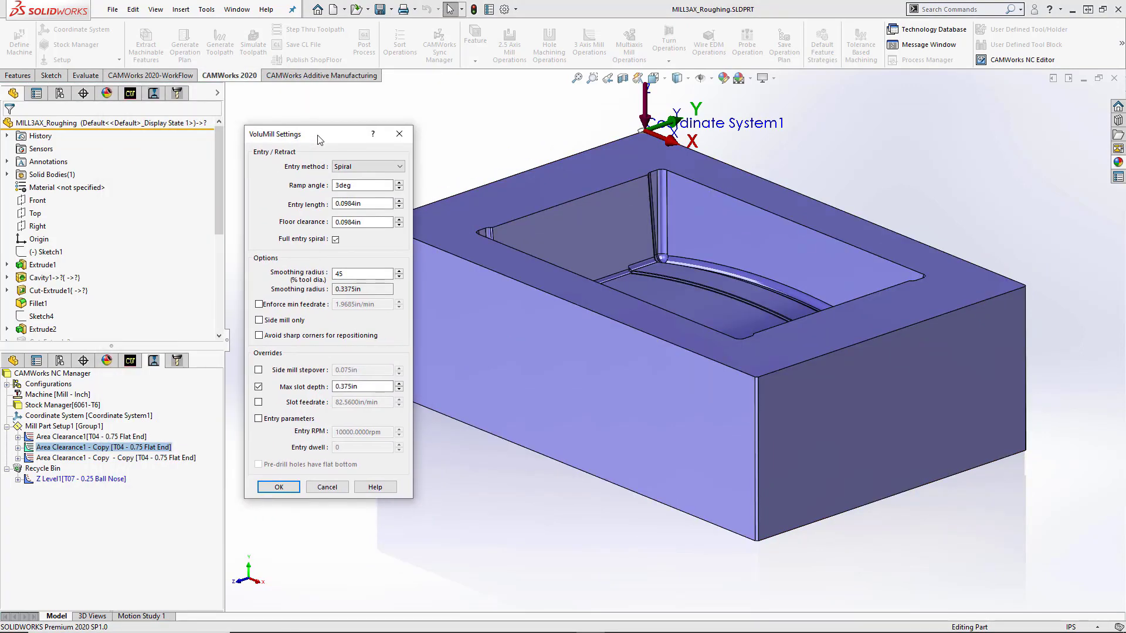
left_click(284, 489)
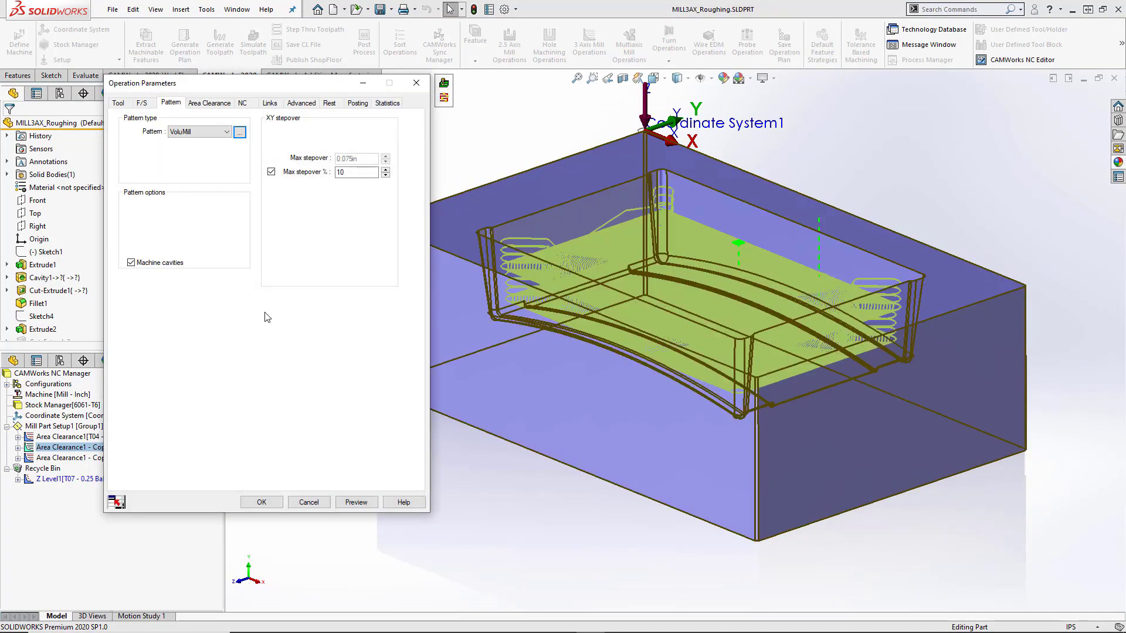
left_click(149, 105)
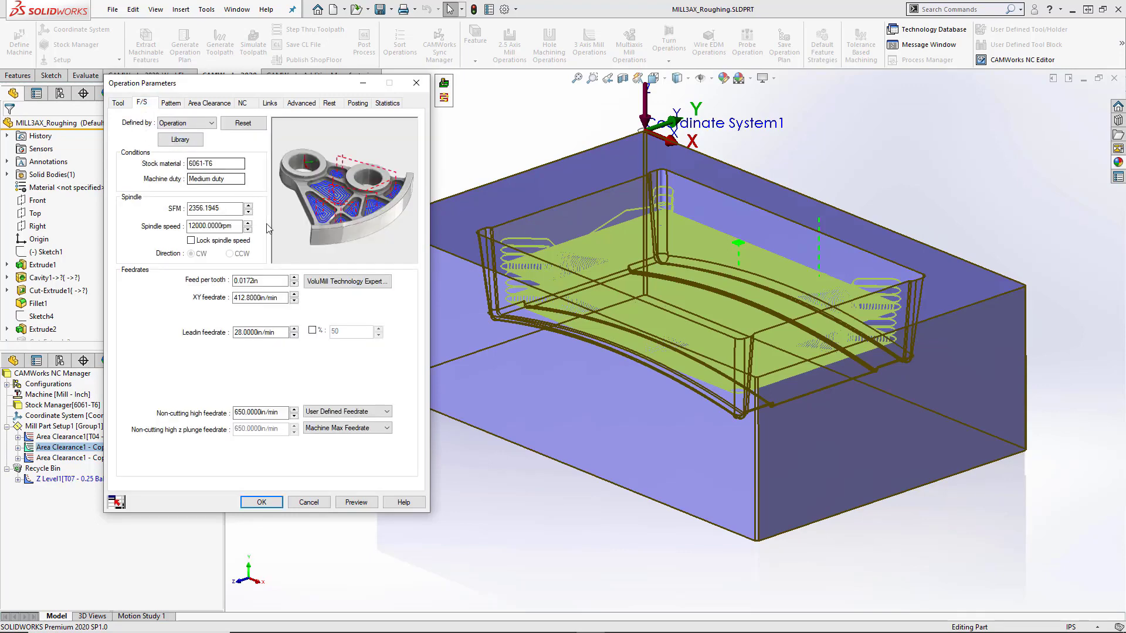
left_click(346, 282)
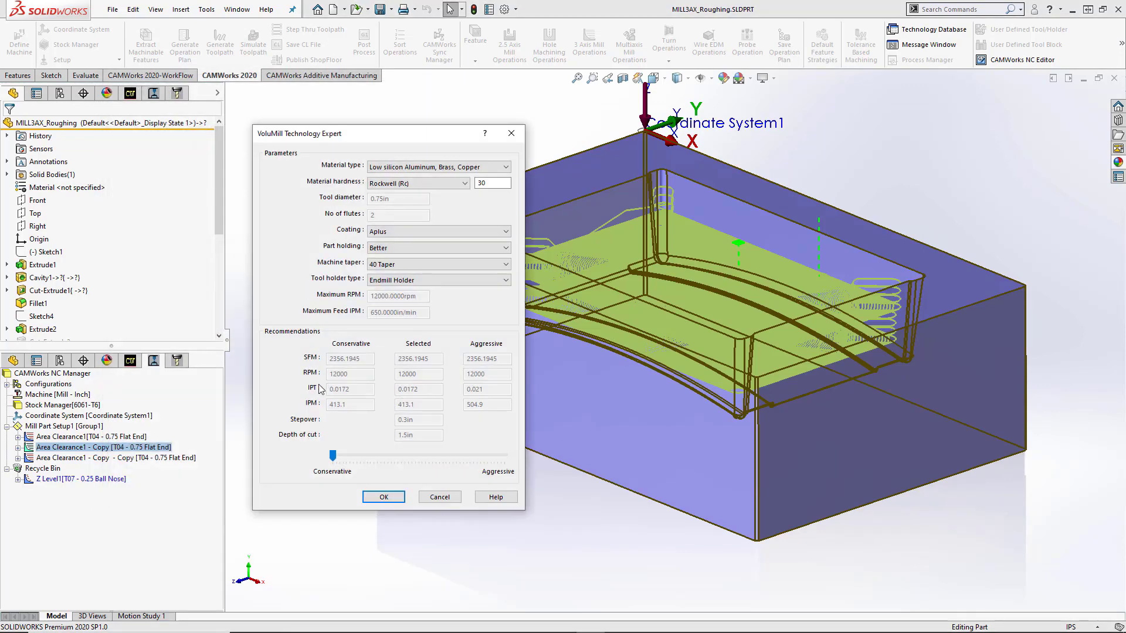
left_click(384, 497)
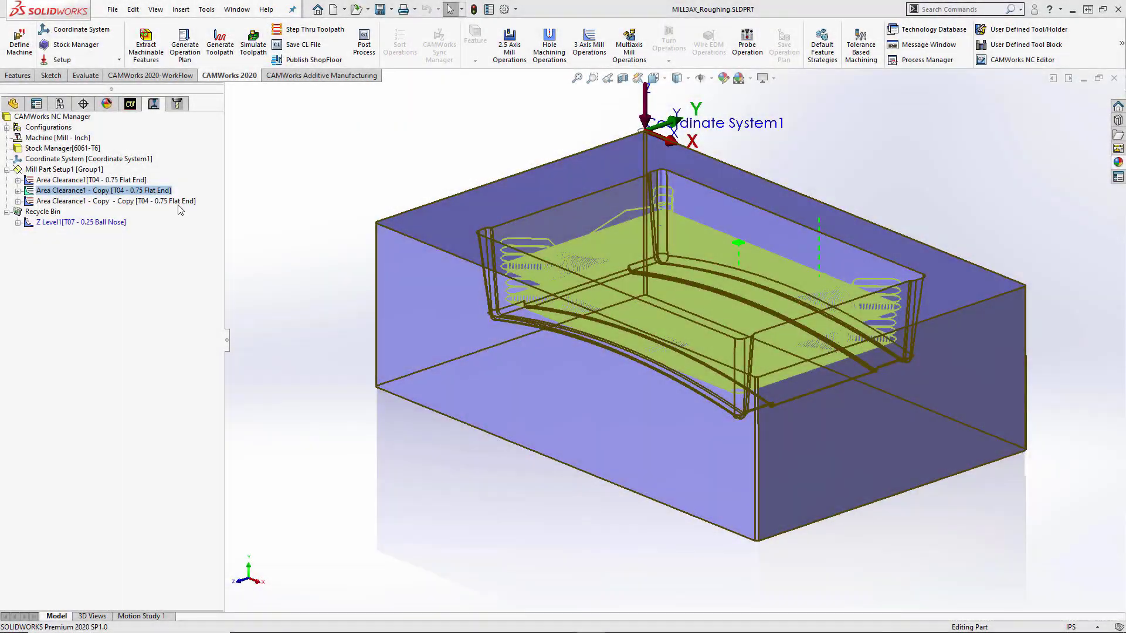
Step: Open the definition of Area Clearance1 - Copy - Copy and review its available pattern types, keeping Adaptive
left_click(180, 205)
right_click(200, 204)
left_click(210, 209)
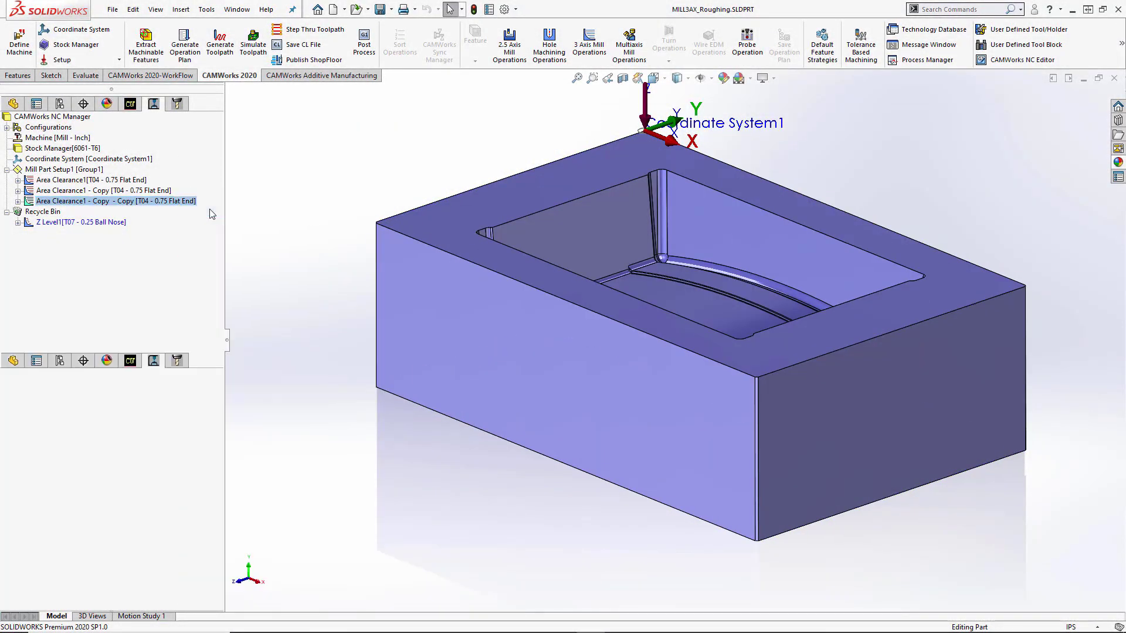
left_click(189, 113)
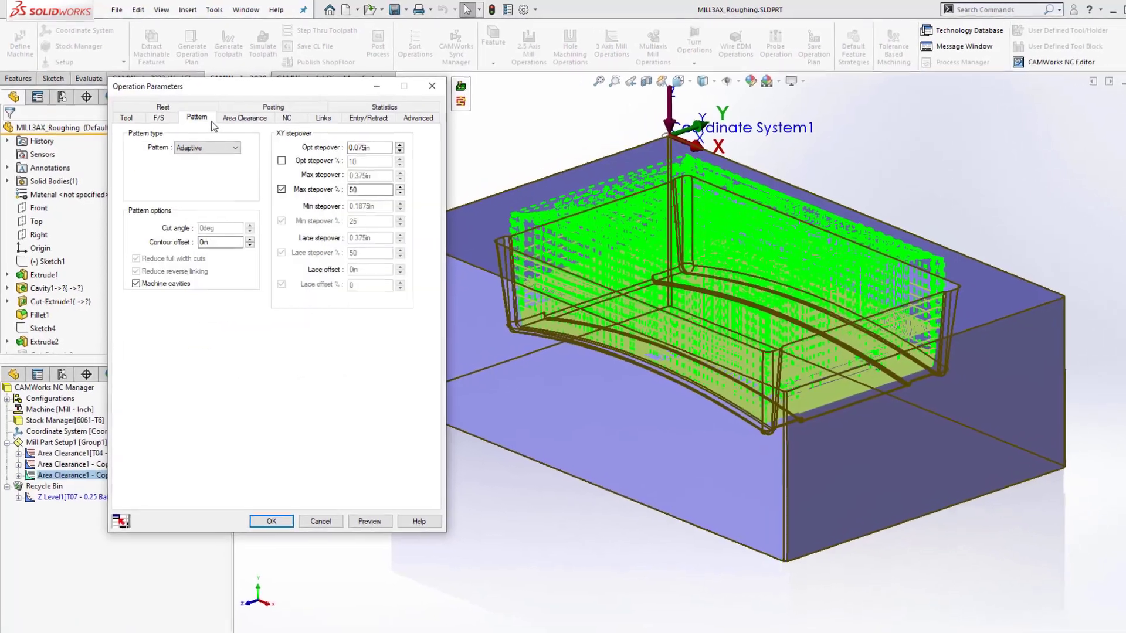
left_click(254, 159)
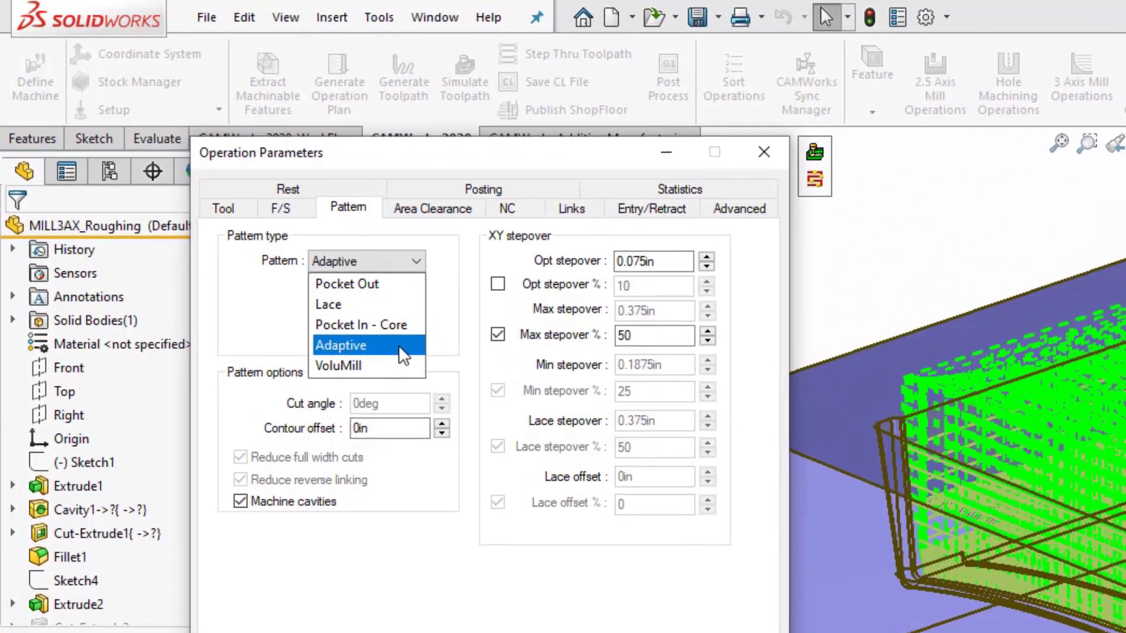
left_click(399, 346)
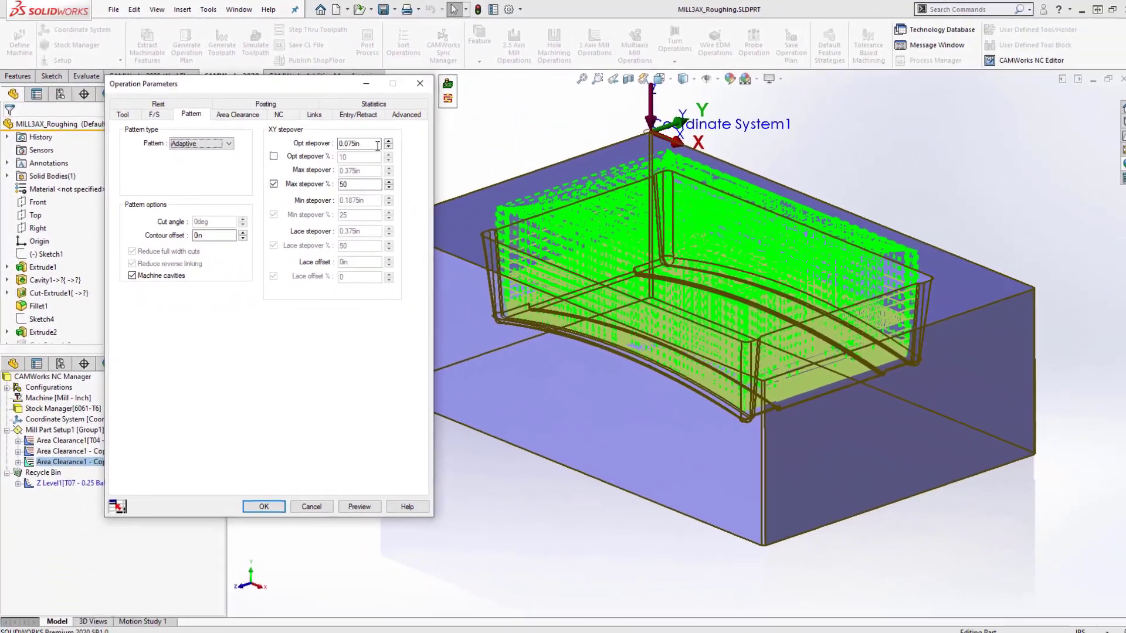
Step: Review the Adaptive operation's stepover values, surface finish and depth parameters, and feeds and speeds
left_click(538, 207)
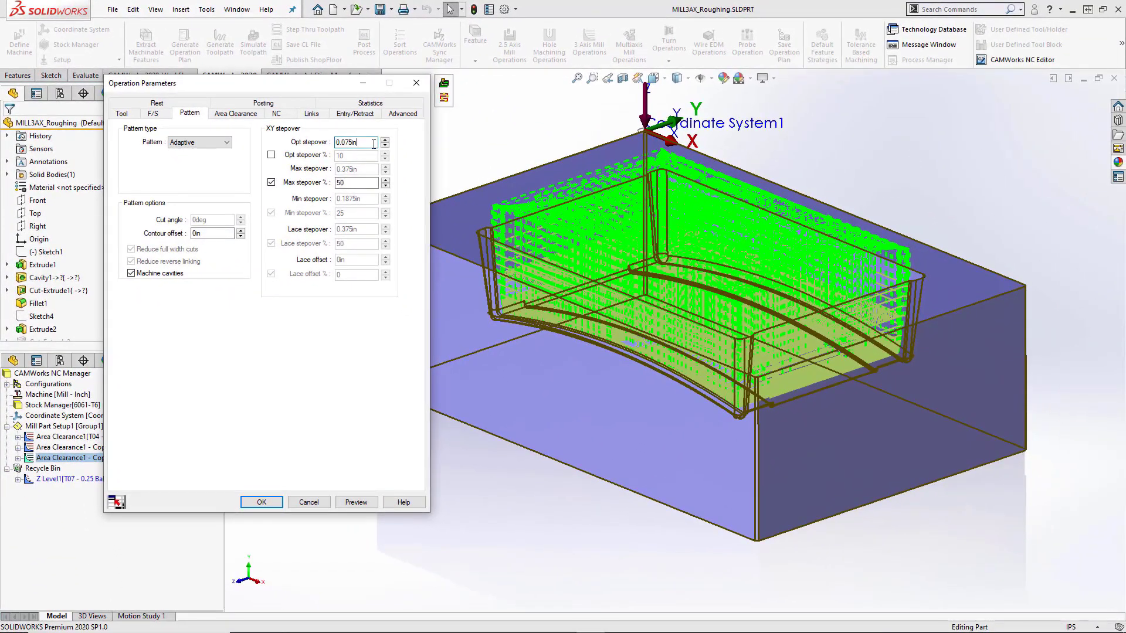
left_click(360, 182)
left_click(257, 115)
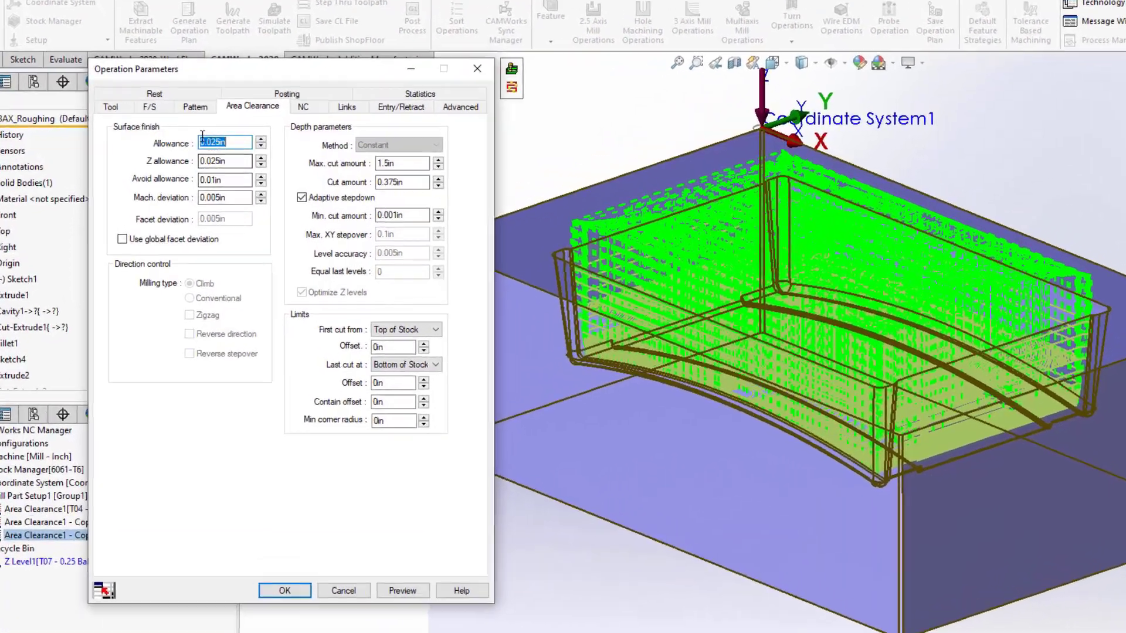
left_click(152, 113)
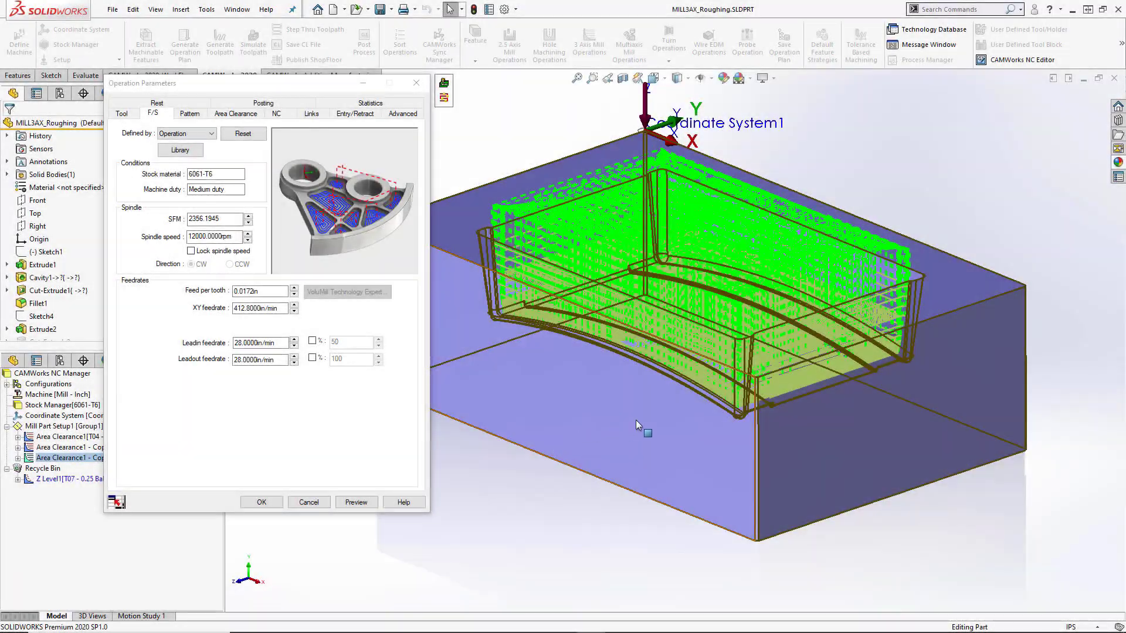
Step: Examine the Adaptive toolpath's cutting levels in the cavity from a low side angle and close up
middle_click_drag(635, 420, 566, 315)
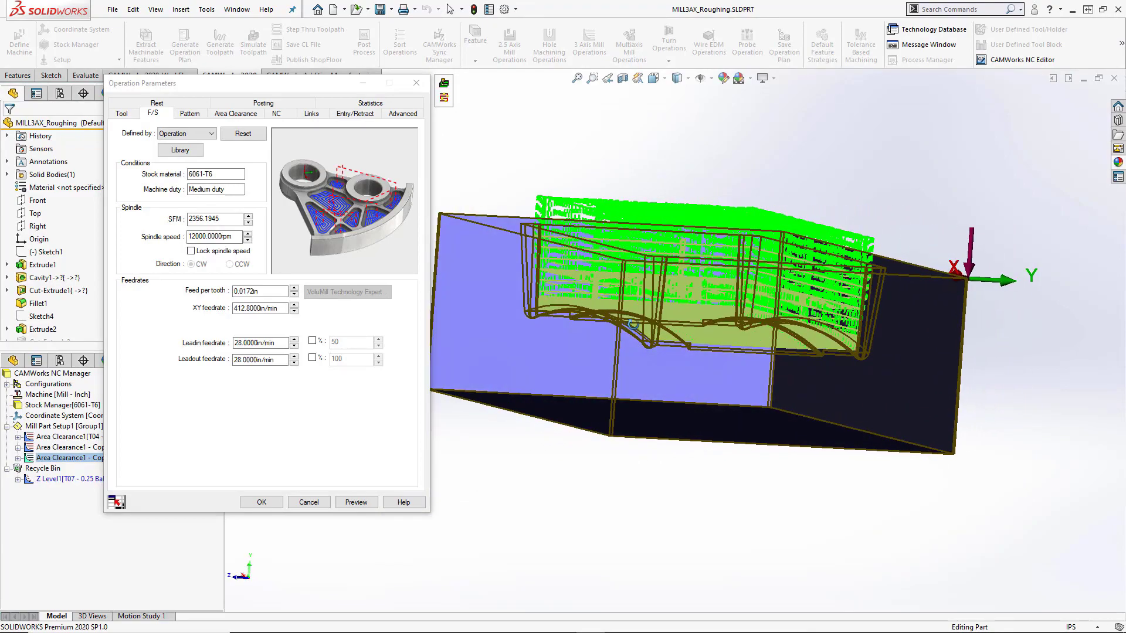
scroll(622, 244, "down", 2)
scroll(621, 244, "down", 5)
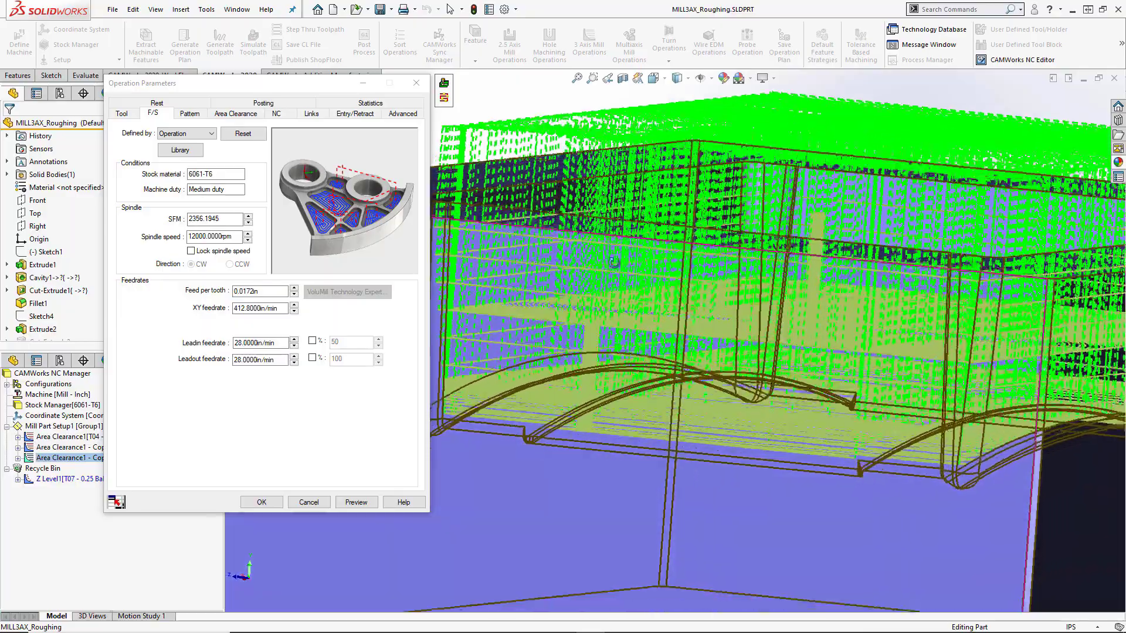
middle_click_drag(614, 263, 610, 267)
scroll(610, 269, "up", 5)
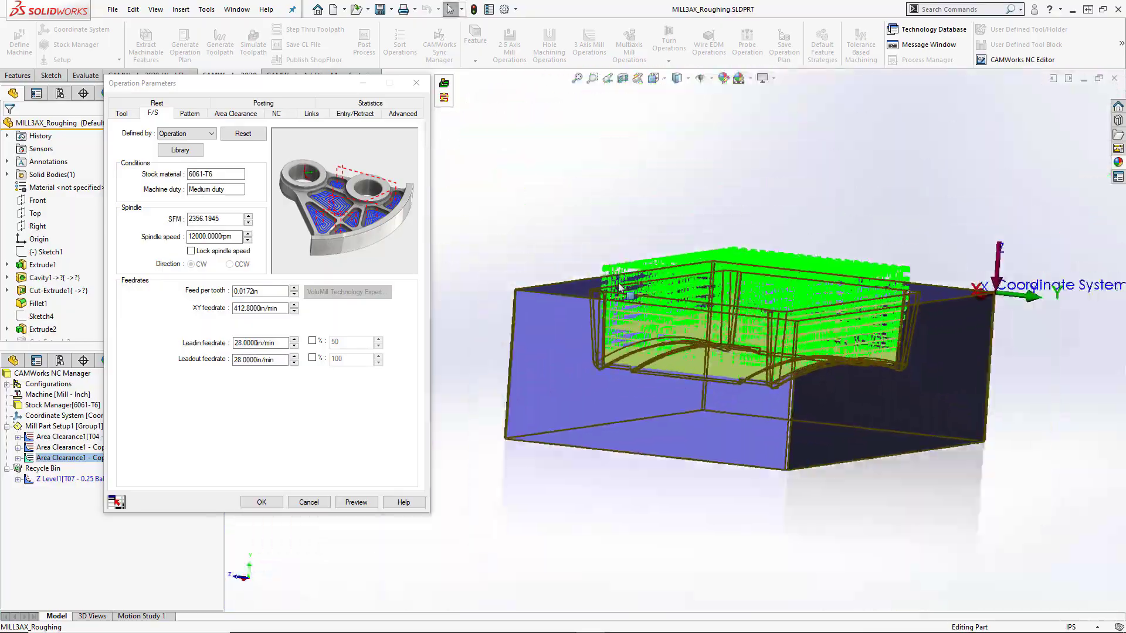
middle_click_drag(629, 315, 649, 299)
middle_click_drag(687, 302, 779, 375)
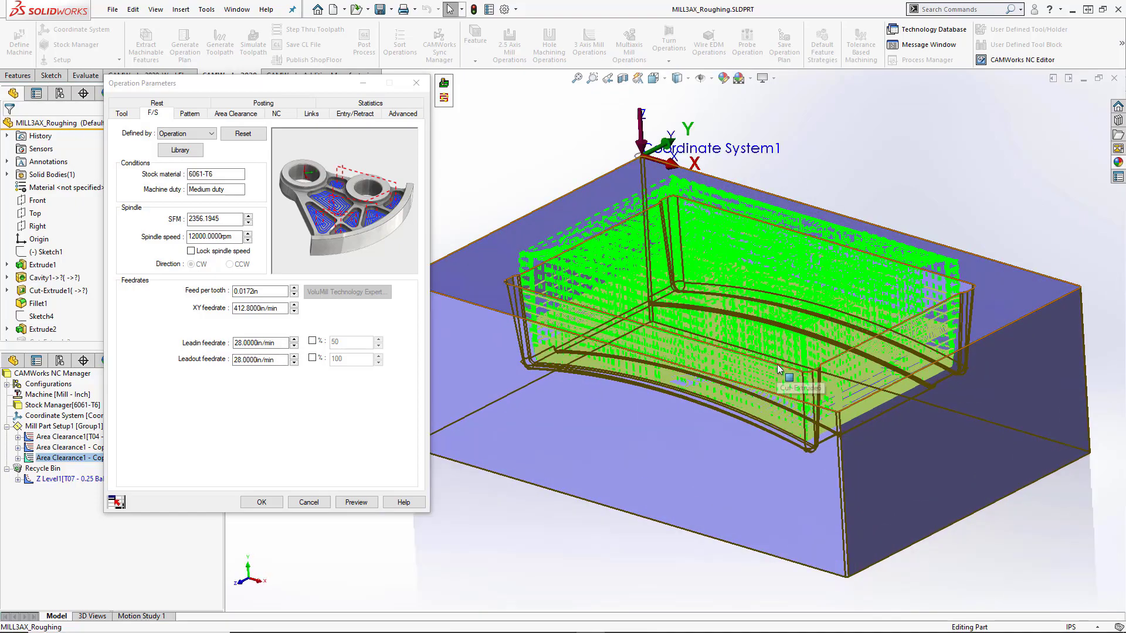
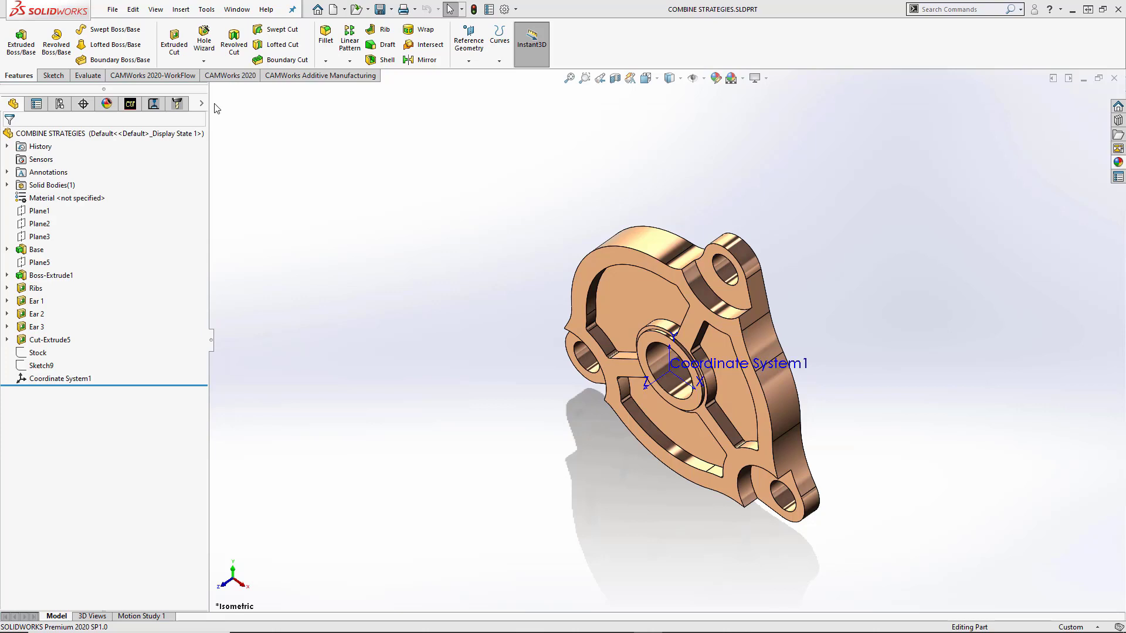
Step: Highlight Coordinate System1 in the COMBINE STRATEGIES part, and select Mill - Inch as the active machine in the machine definition
left_click(93, 379)
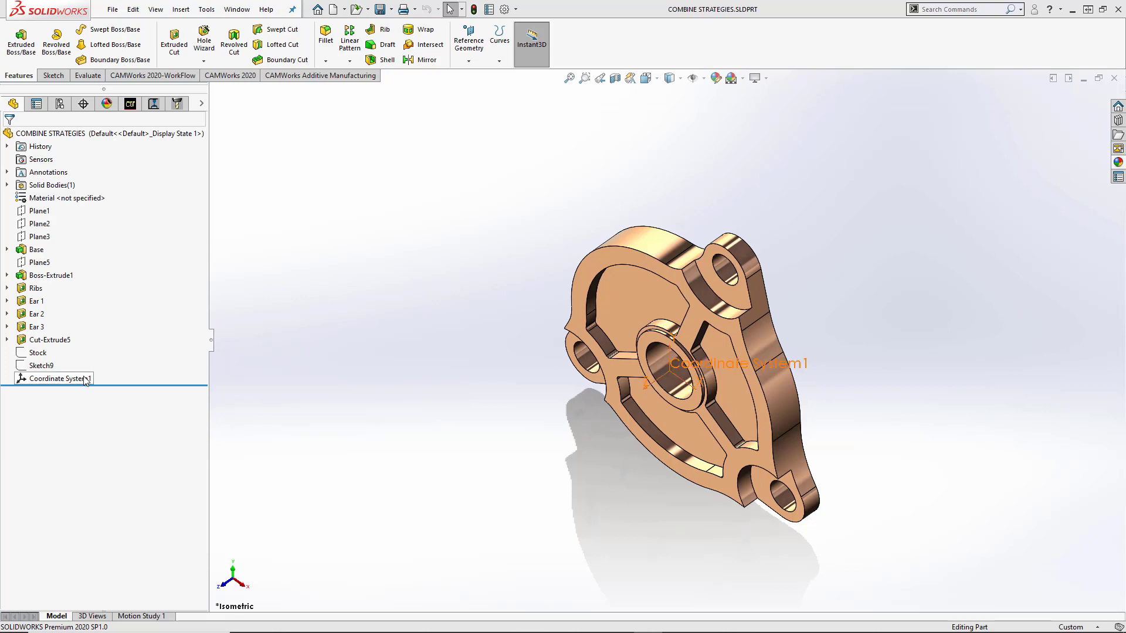
middle_click_drag(421, 419, 431, 350)
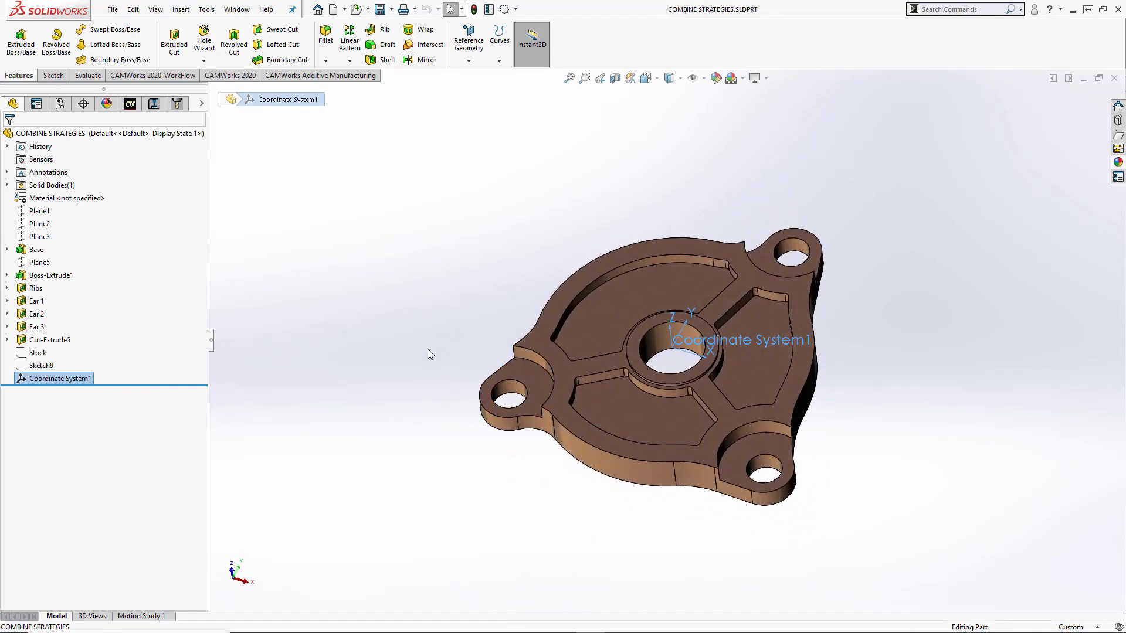
left_click(130, 104)
right_click(79, 139)
left_click(106, 145)
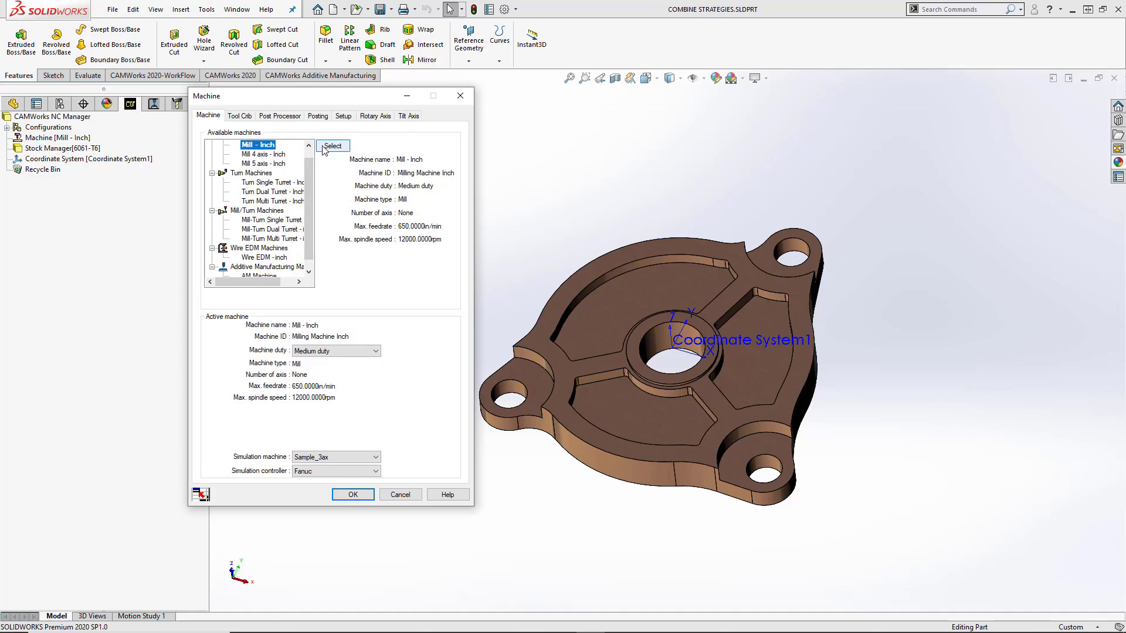
left_click(332, 147)
Step: Assign Tool Crib 2 (Inch) and the M3AXIS-TUTORIAL post processor to the machine
left_click(245, 117)
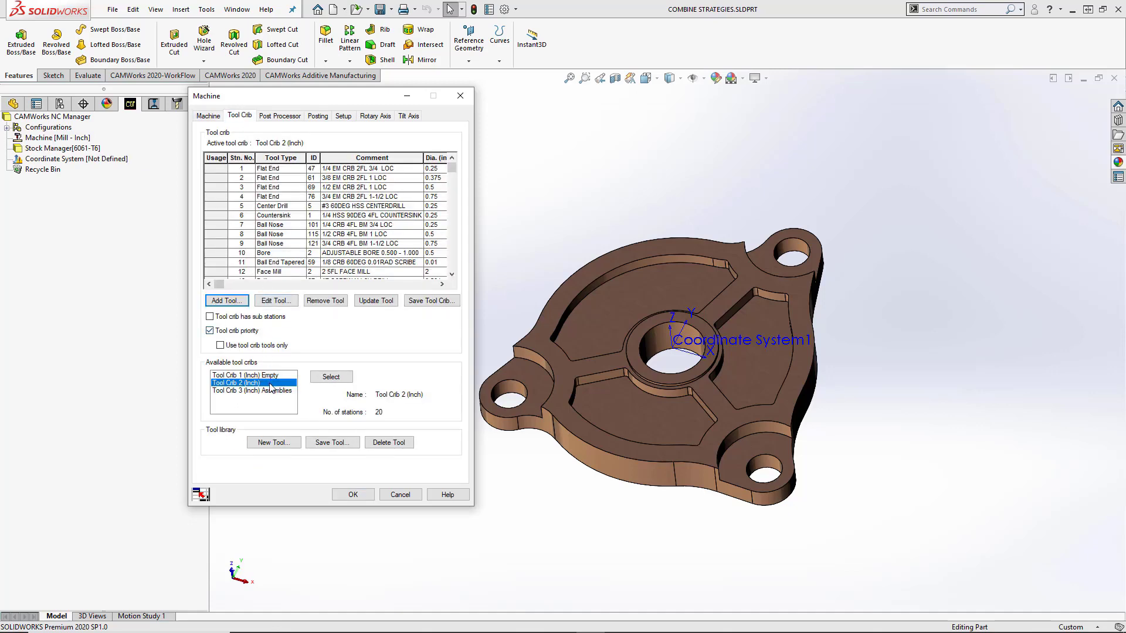
left_click(332, 378)
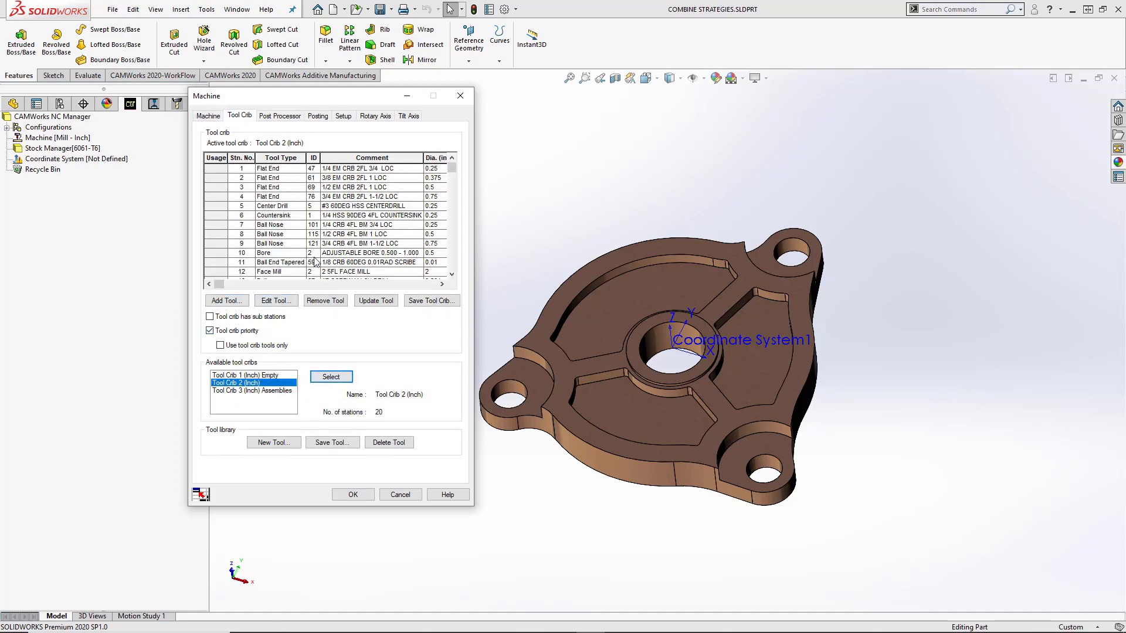
left_click(279, 116)
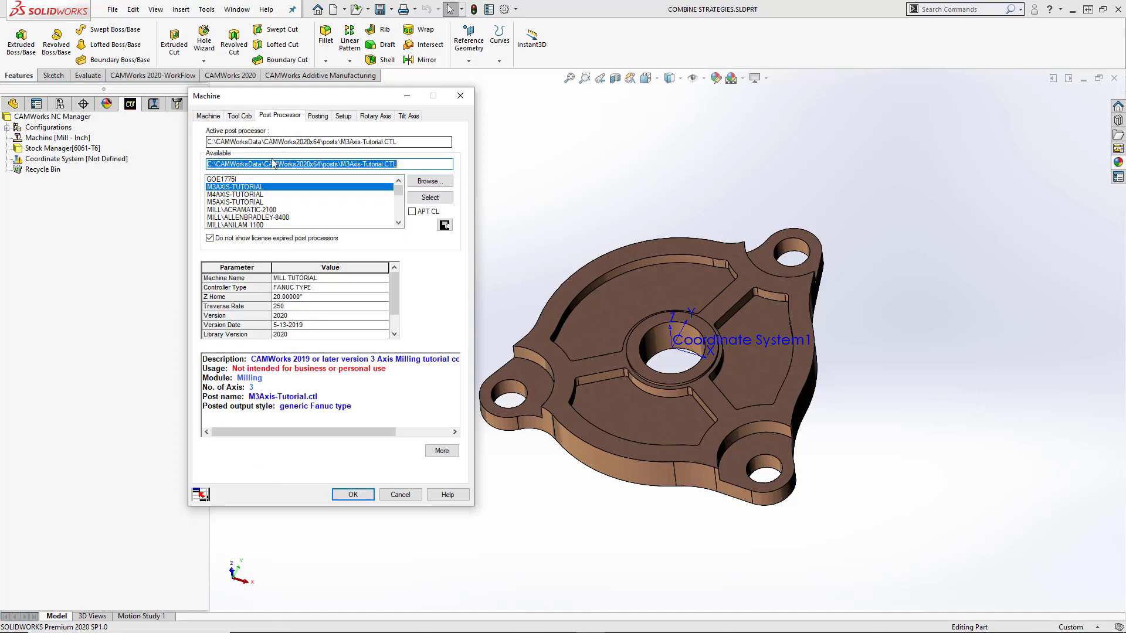
left_click(414, 202)
Step: Define the machine's fixture coordinate system by the SOLIDWORKS Coordinate System method, using Coordinate System1
left_click(343, 116)
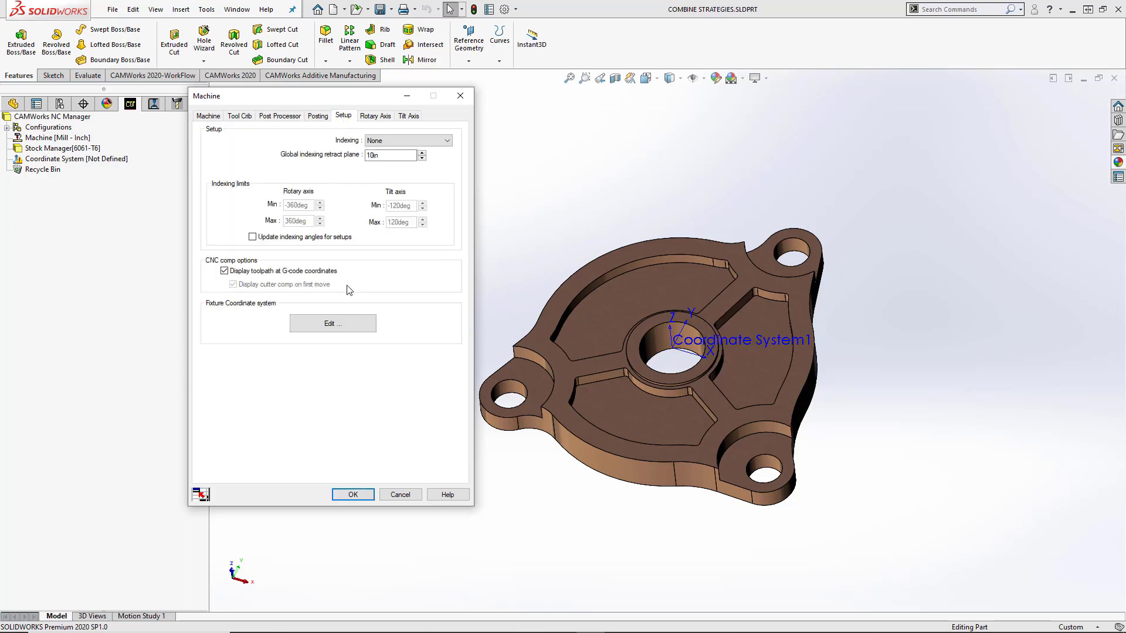
left_click(333, 323)
left_click(155, 197)
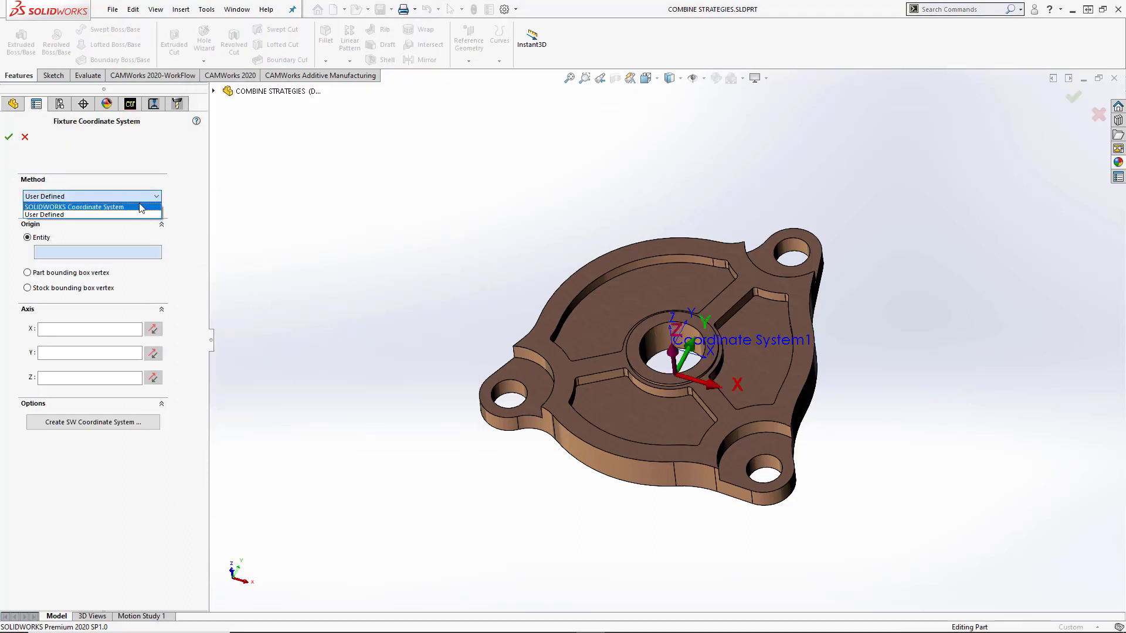
left_click(140, 207)
left_click(77, 289)
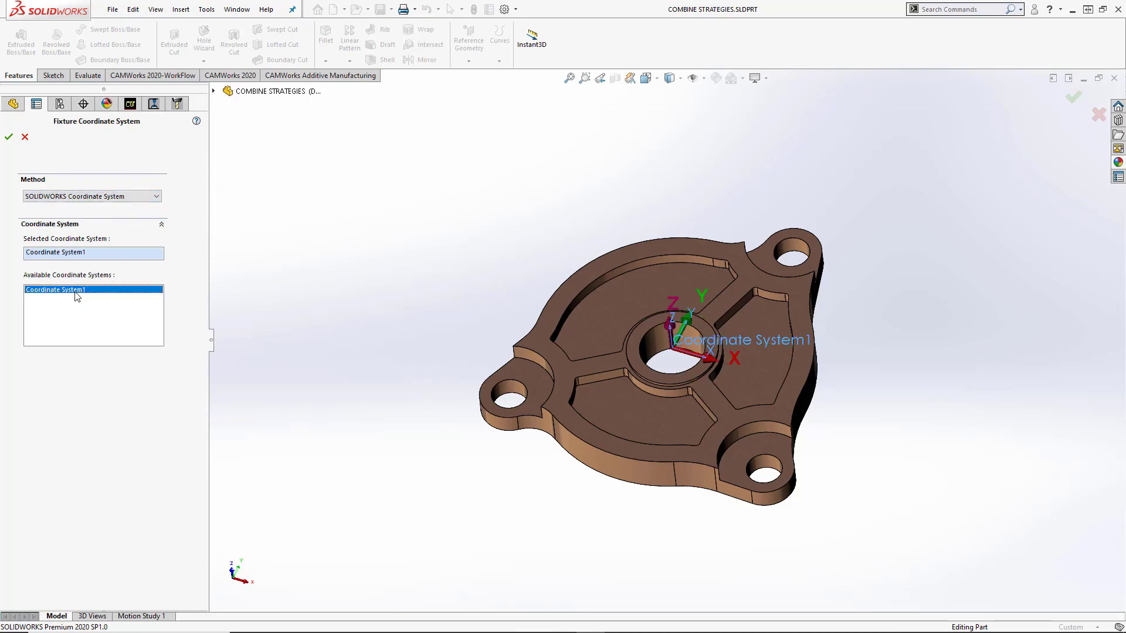
left_click(8, 137)
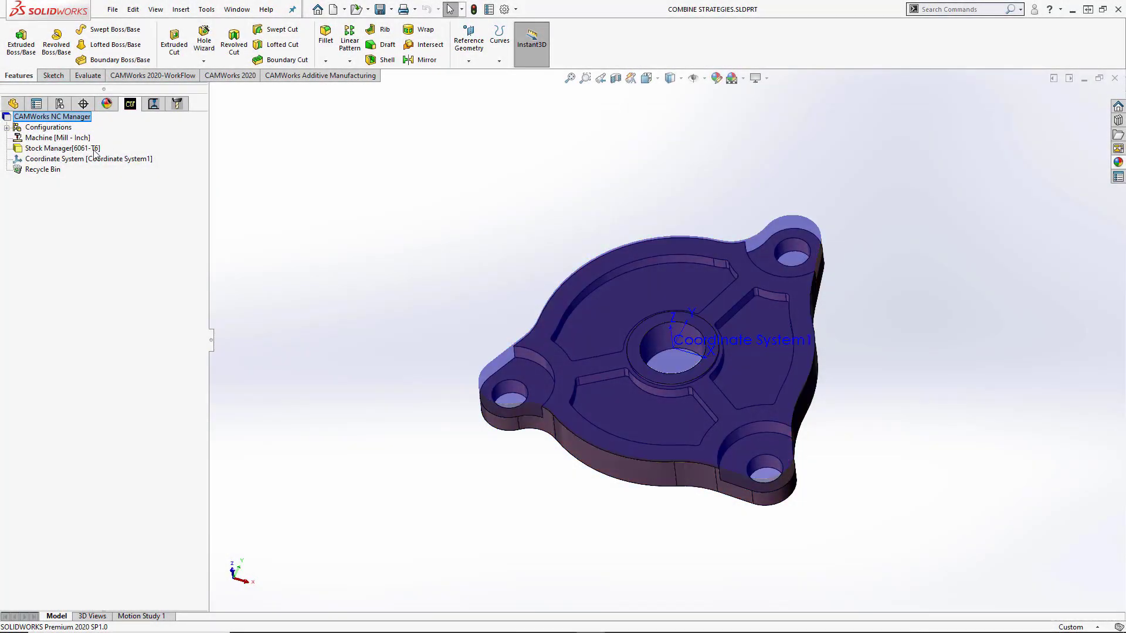
Step: Define the stock as an extrusion of the Stock sketch to the ring face around the central bore, using Offset face at 0in
right_click(99, 154)
left_click(110, 164)
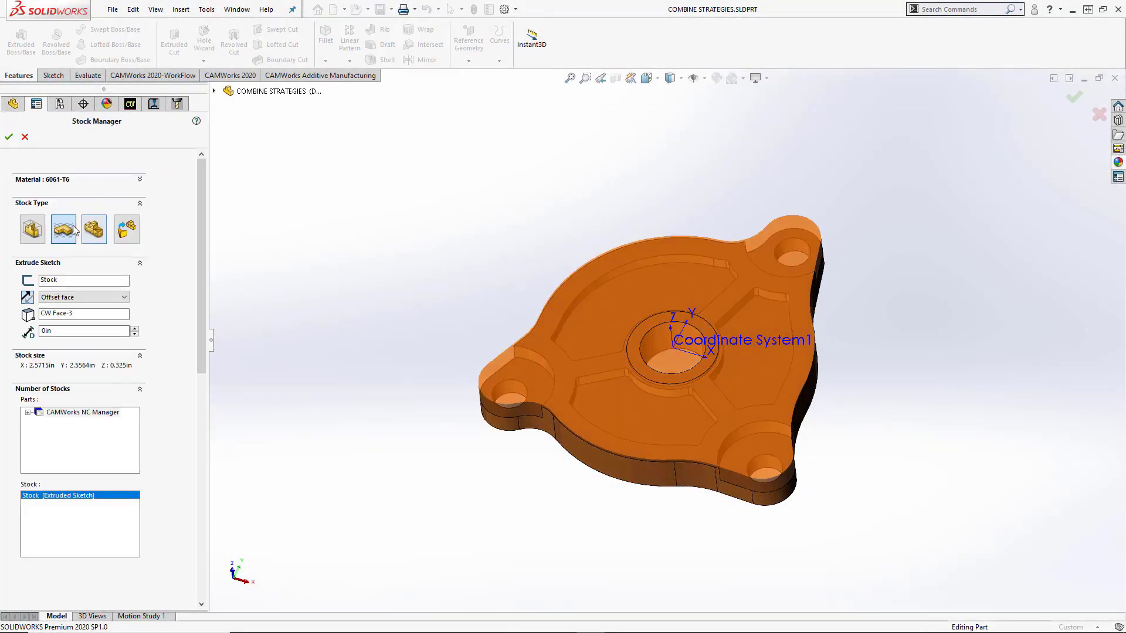
left_click(78, 281)
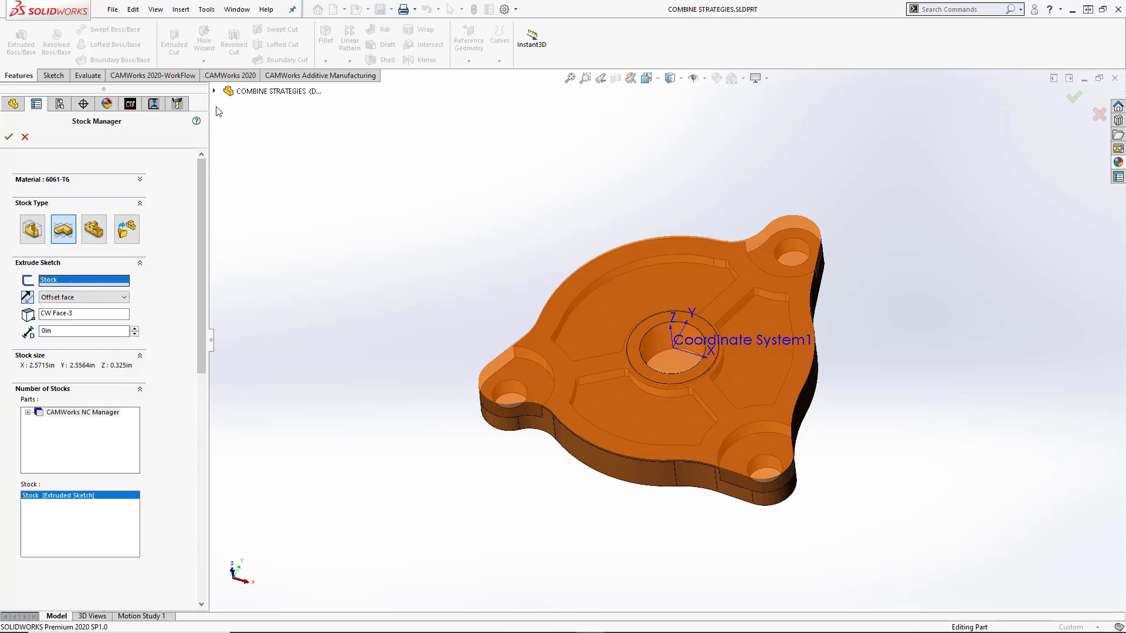
left_click(214, 91)
left_click(246, 311)
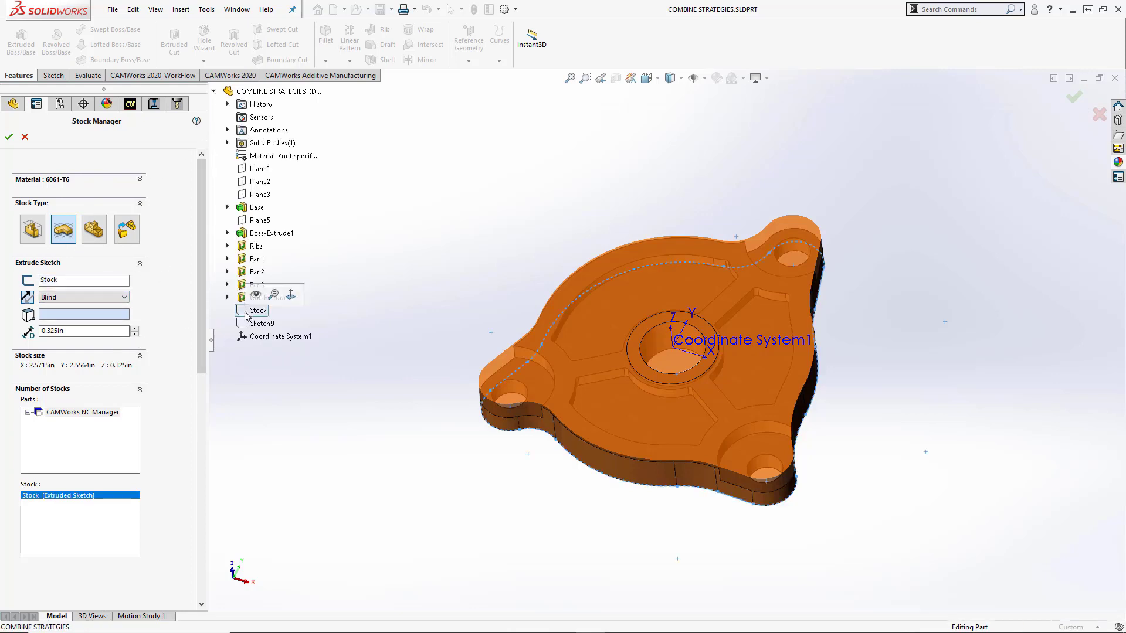
left_click(112, 297)
left_click(74, 320)
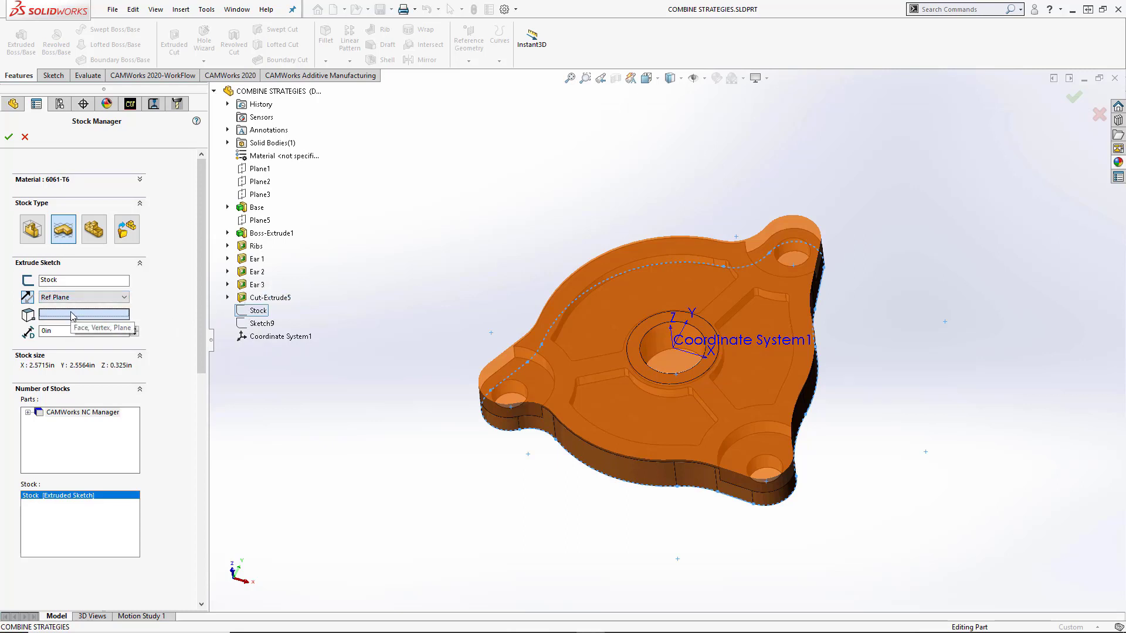
left_click(637, 361)
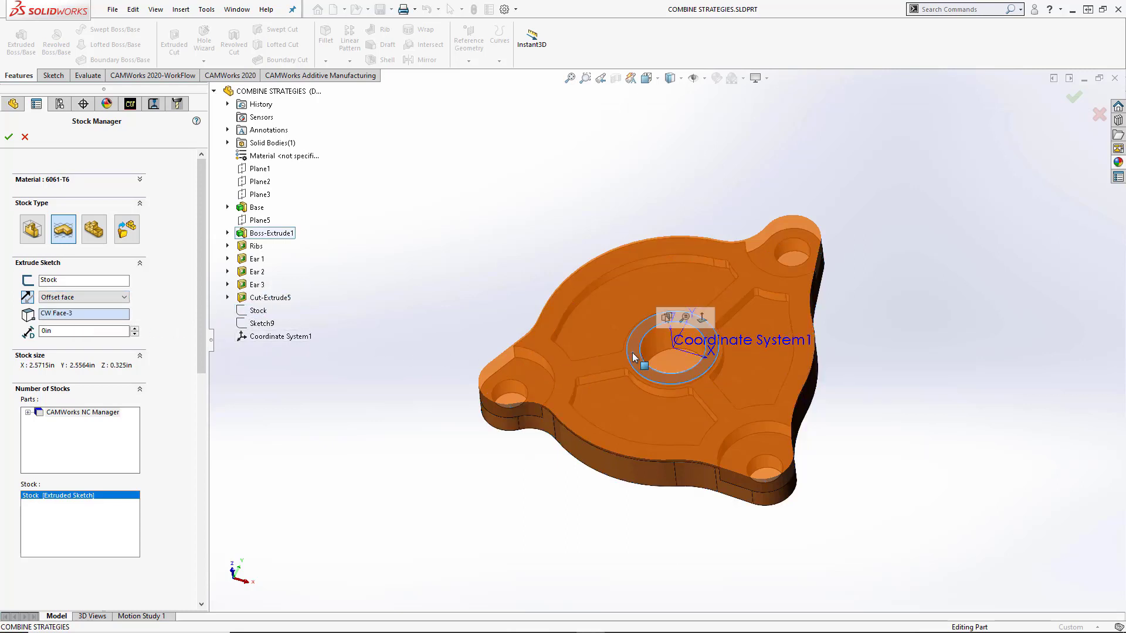
left_click(431, 378)
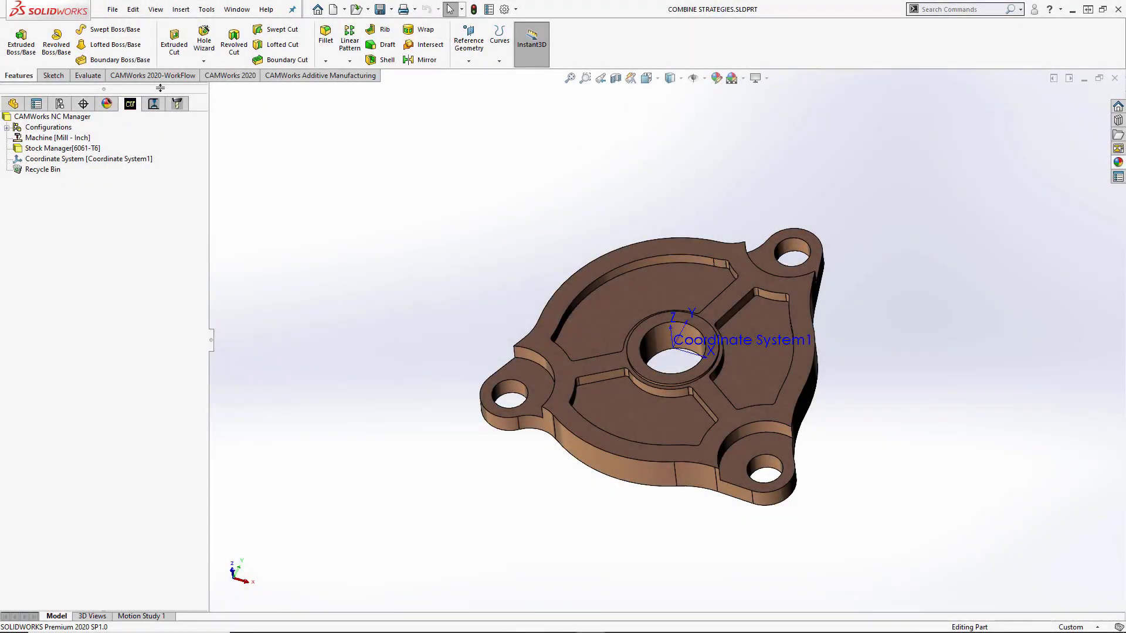
Step: Extract the machinable features of the COMBINE STRATEGIES part
left_click(213, 77)
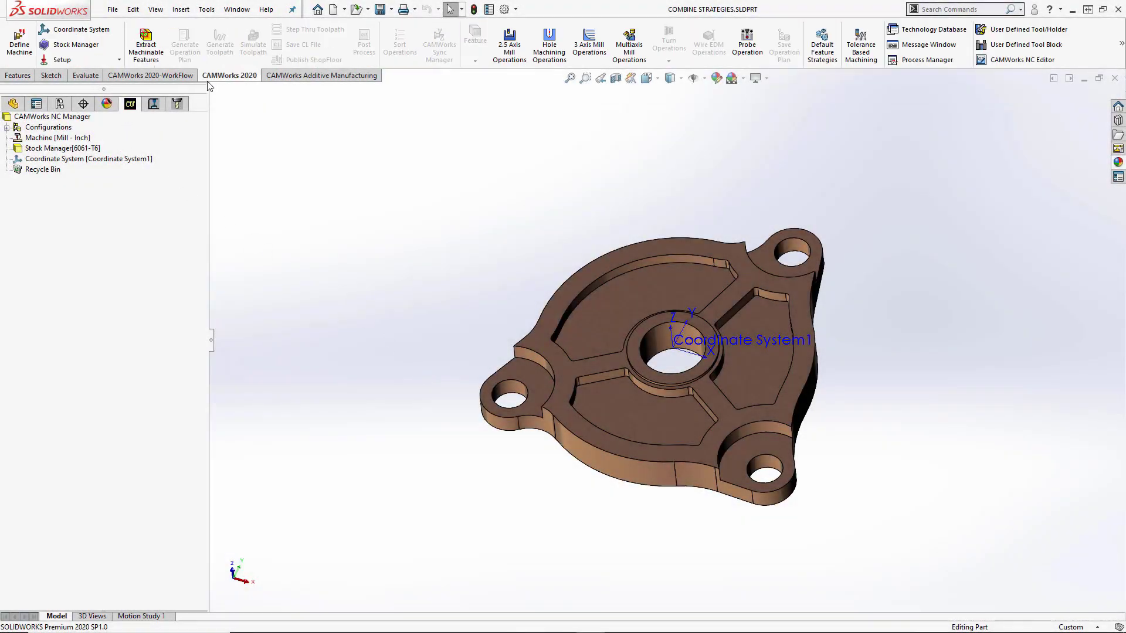
left_click(132, 66)
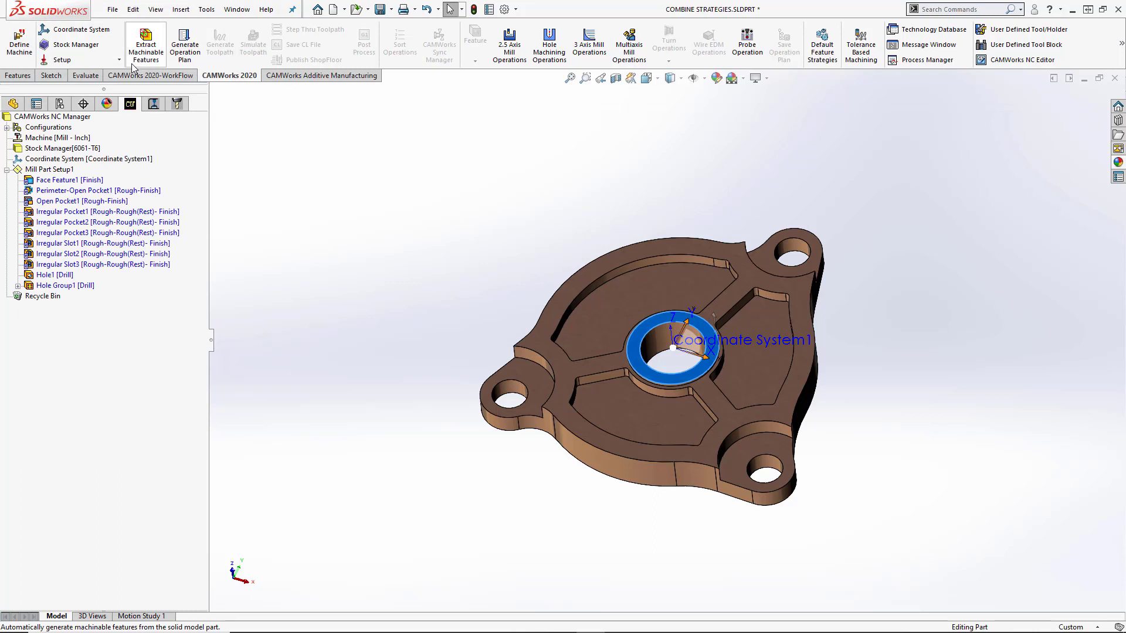
Step: Change the machining strategy of Irregular Slot1 to Rough-Finish-EdgeBreak
right_click(165, 248)
left_click(193, 253)
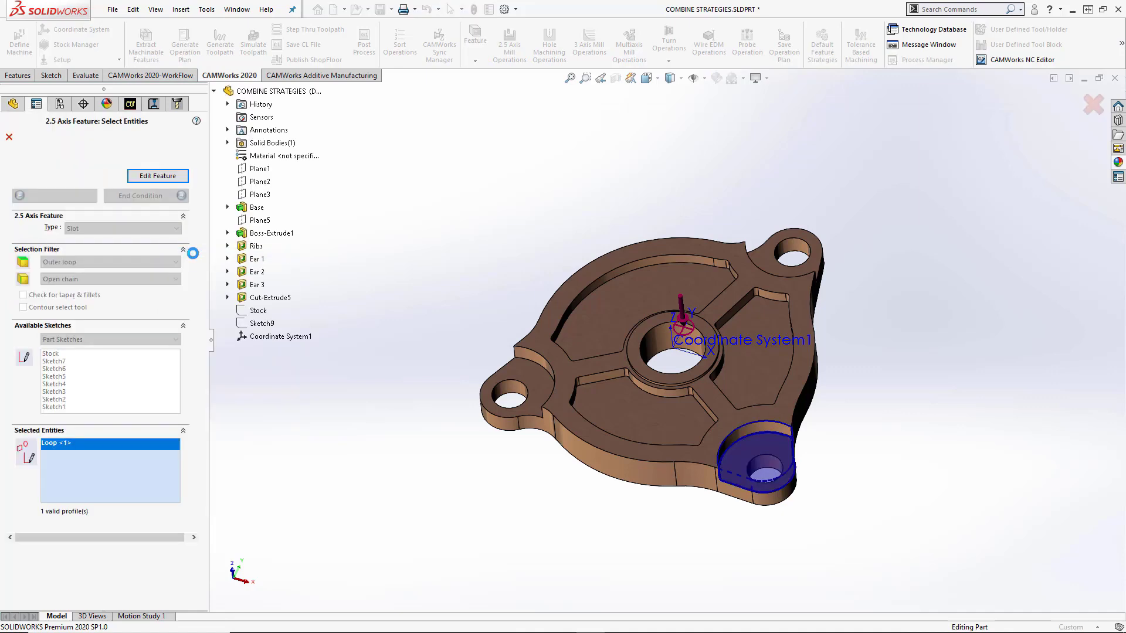
left_click(134, 177)
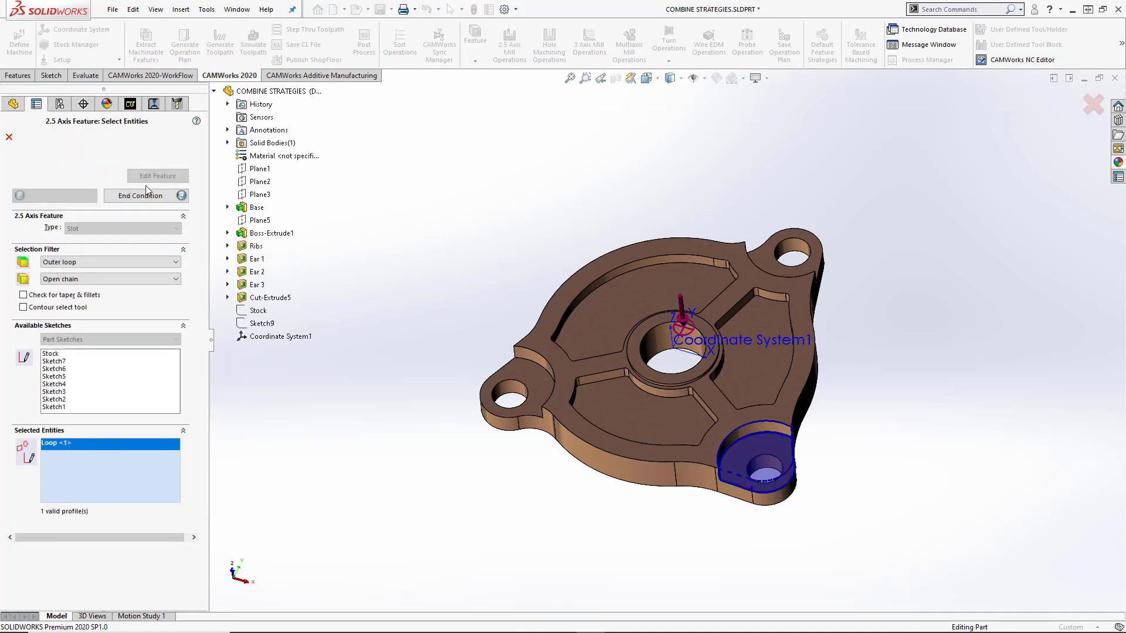
left_click(119, 202)
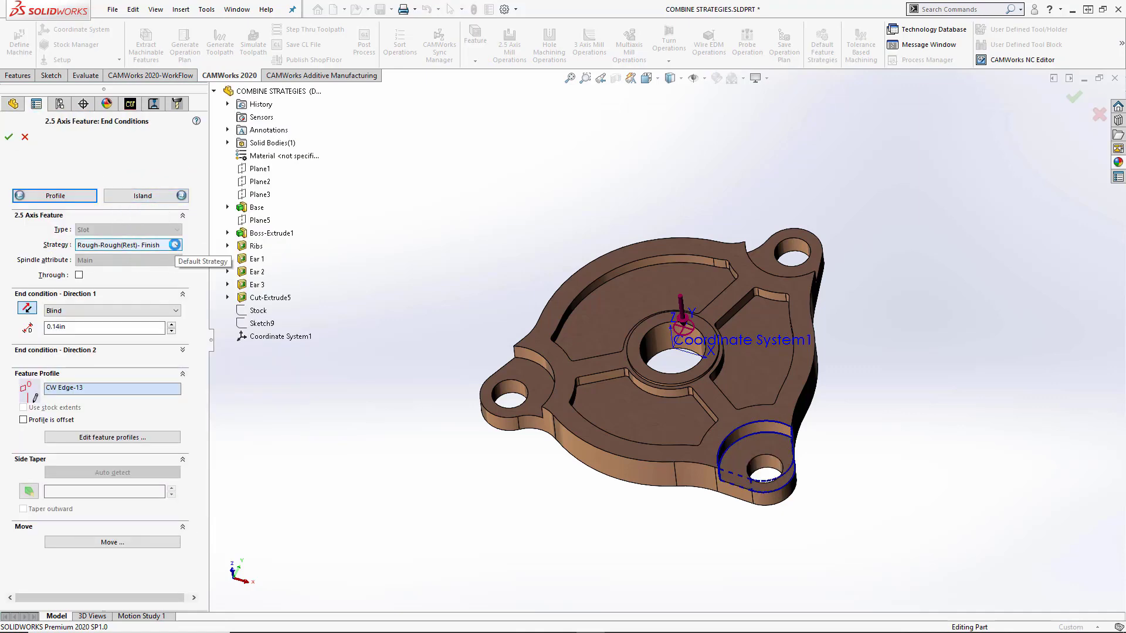
left_click(167, 245)
left_click(132, 309)
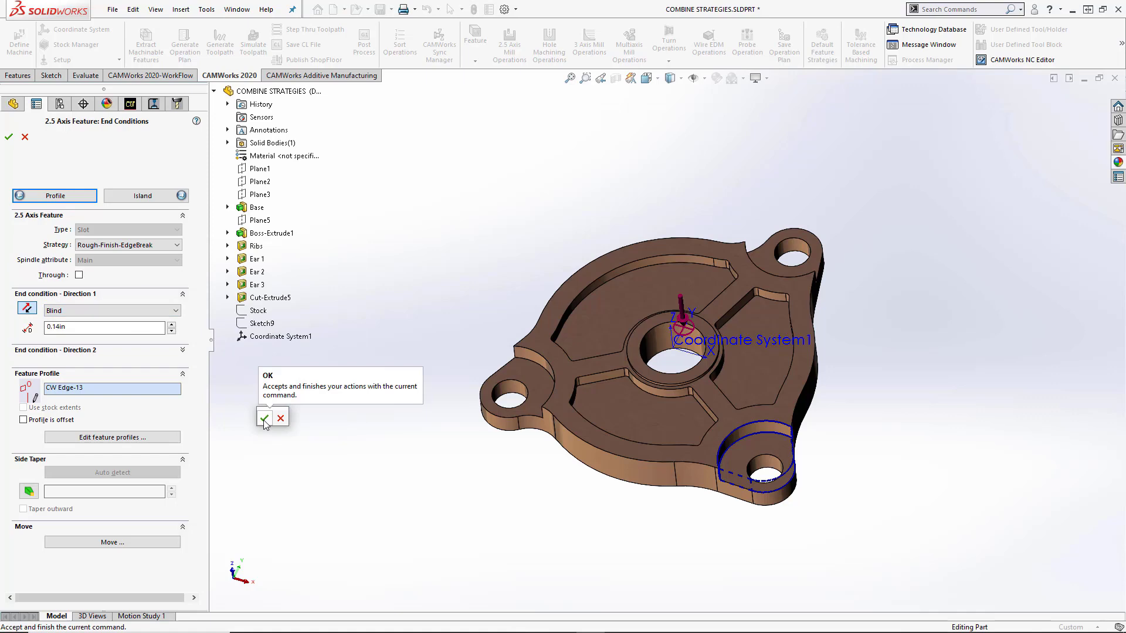
left_click(264, 418)
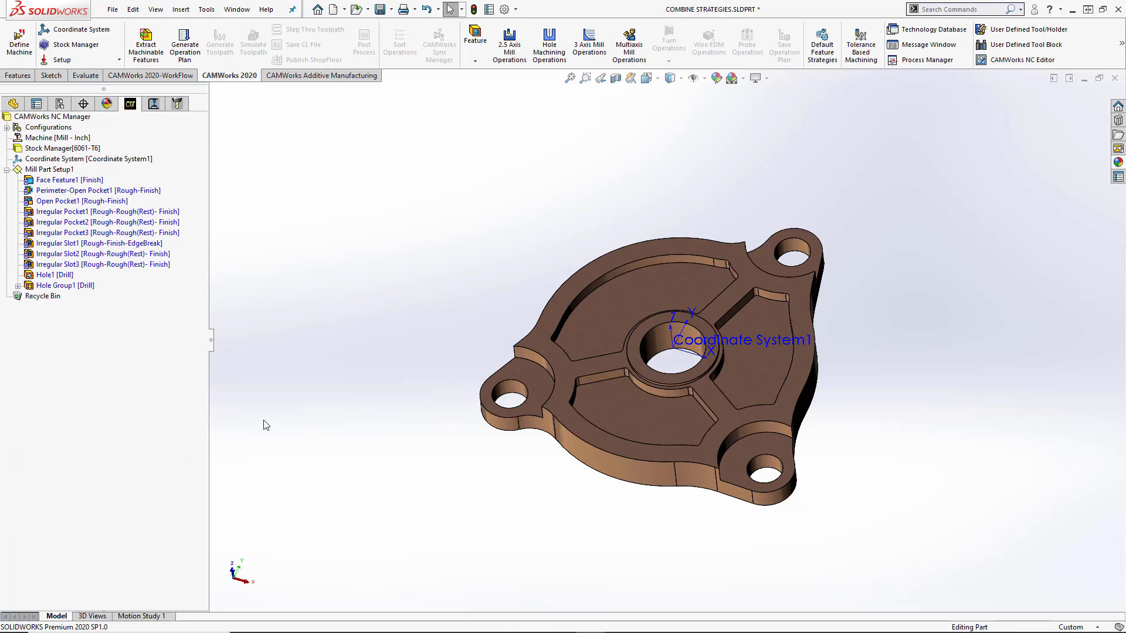
Step: Generate the operation plan for Irregular Slot1 and the toolpaths for Mill Part Setup1
right_click(160, 244)
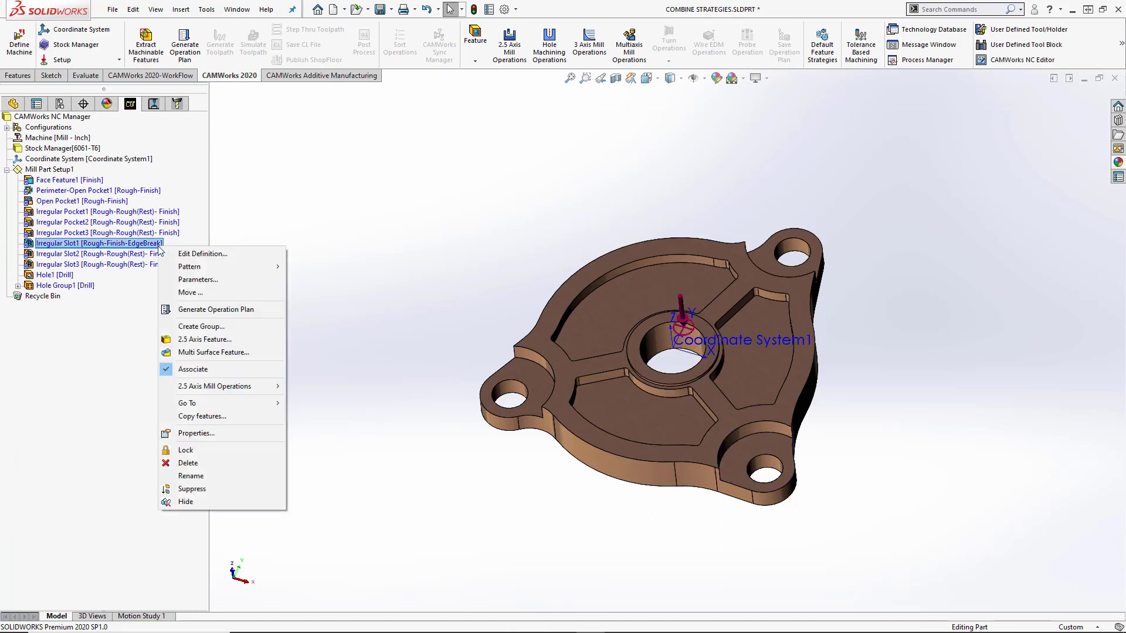
left_click(166, 310)
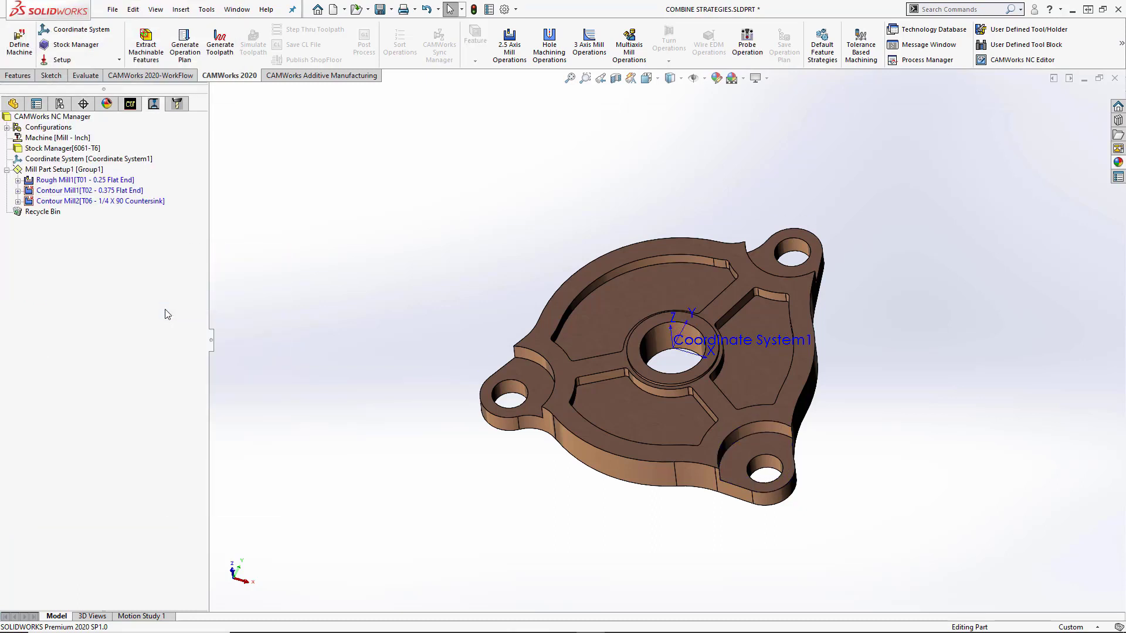
right_click(99, 174)
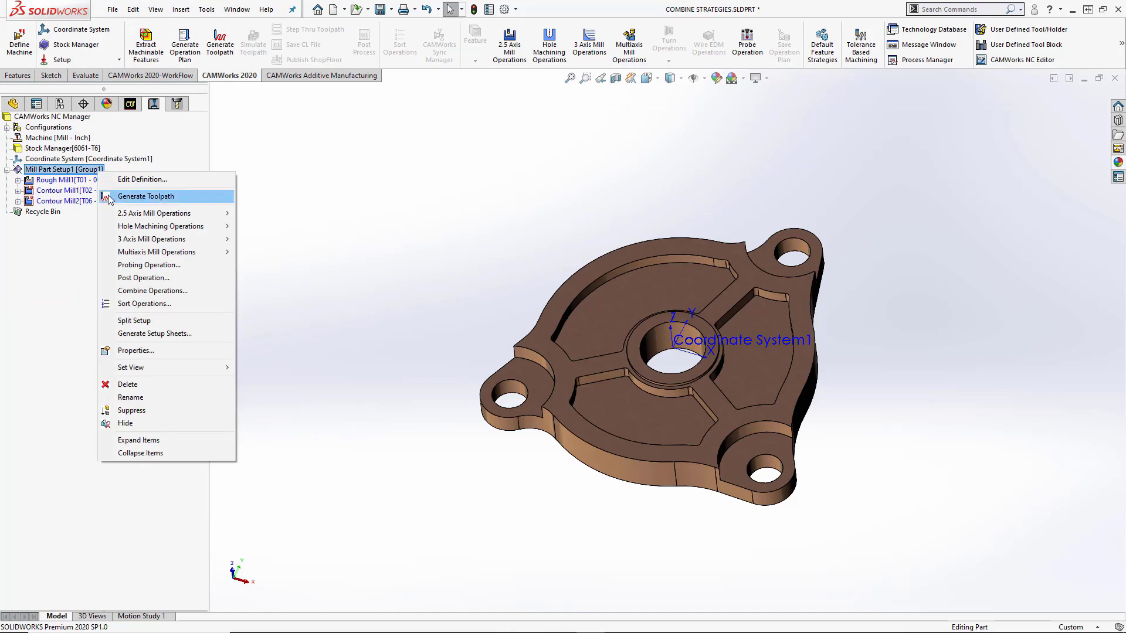
left_click(109, 197)
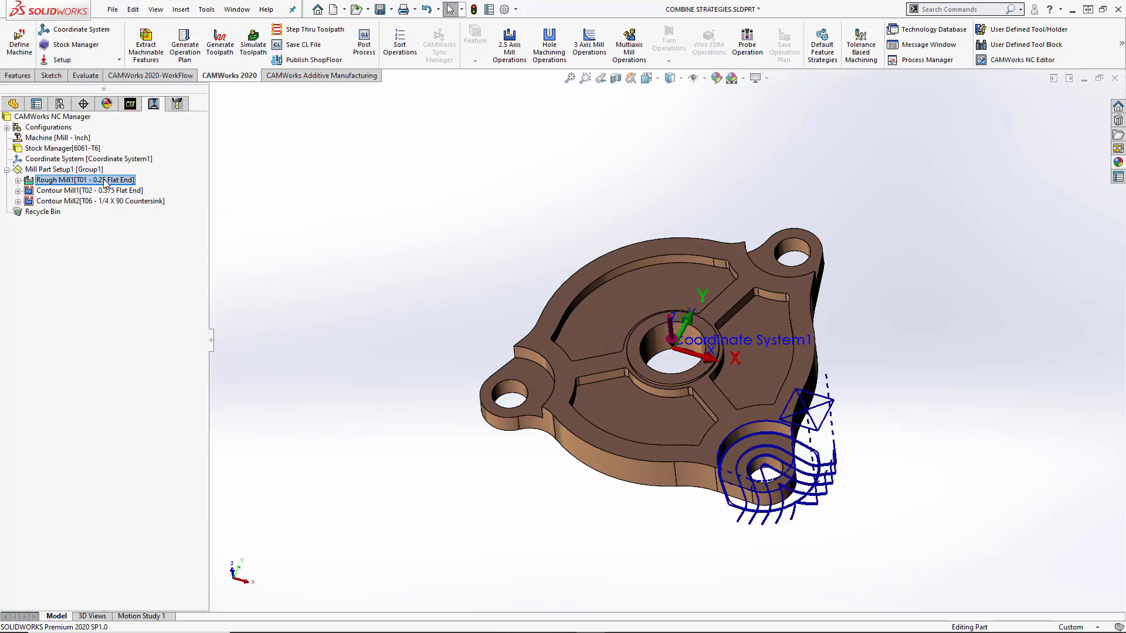
Step: Set the pocketing pattern of Rough Mill1 to VoluMill and preview the resulting toolpath around the ear
right_click(104, 180)
left_click(135, 189)
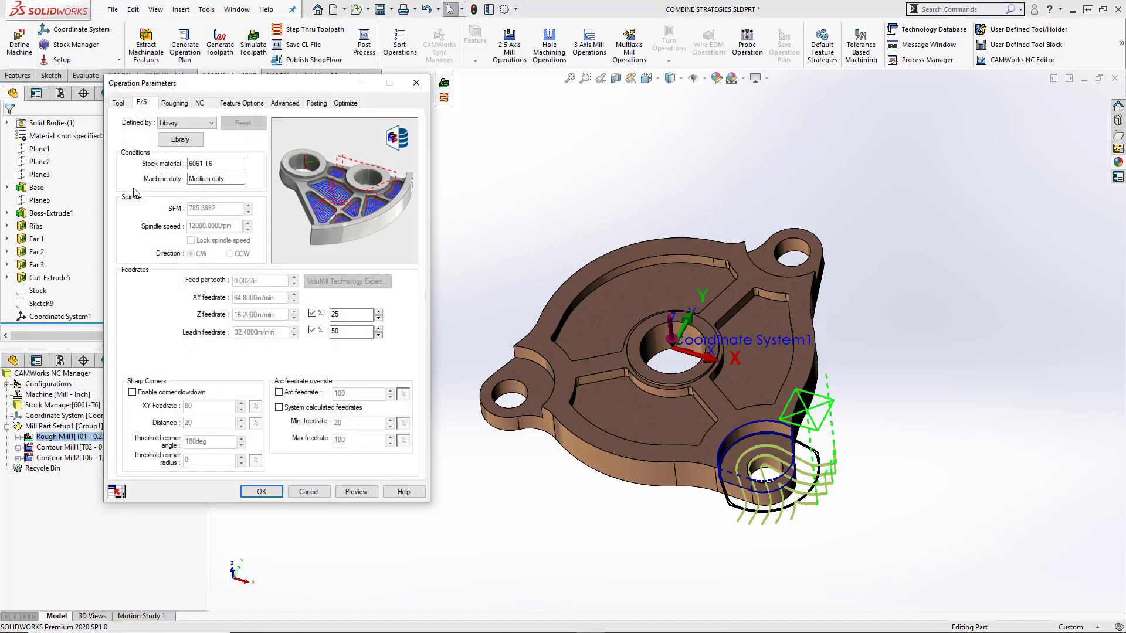
left_click(174, 103)
left_click(223, 127)
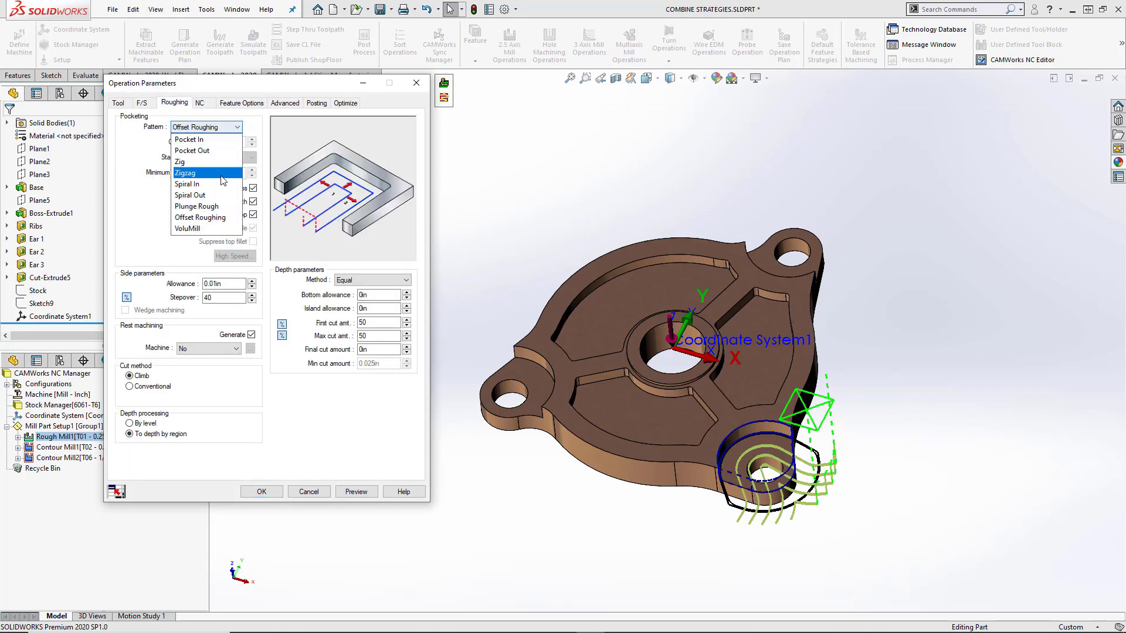
left_click(213, 229)
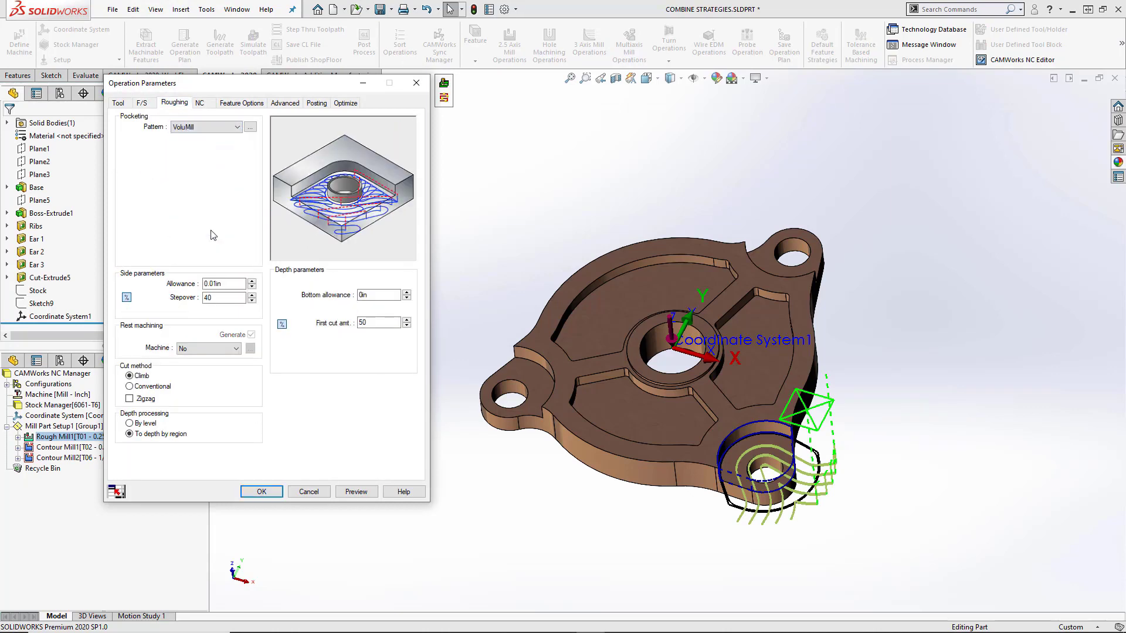
left_click(344, 492)
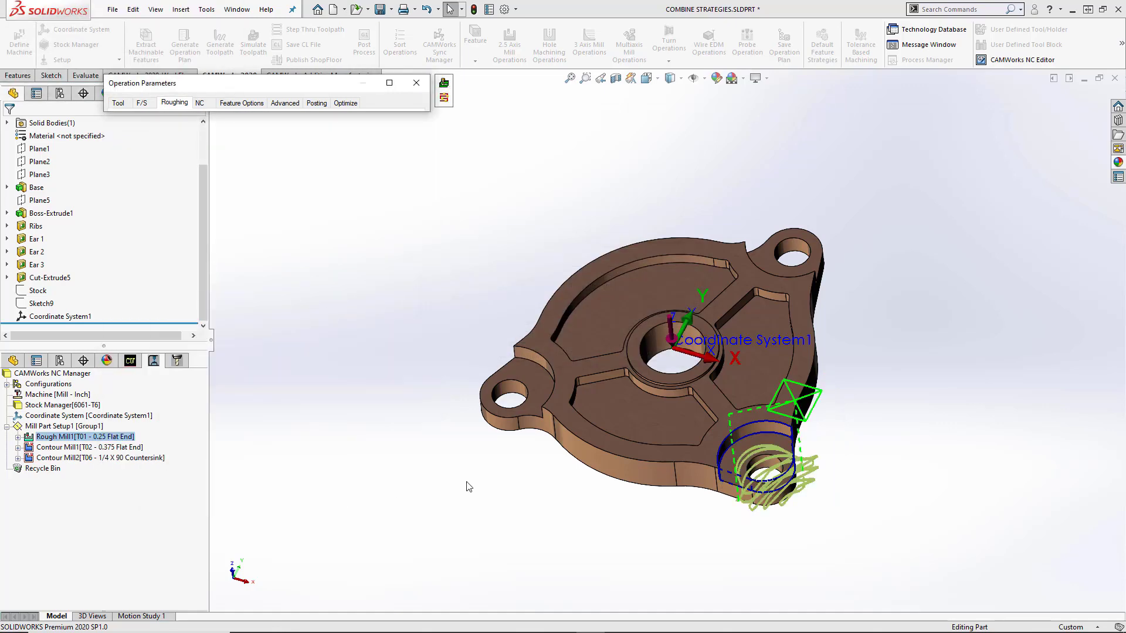
right_click_drag(427, 314, 483, 221)
left_click_drag(445, 158, 891, 529)
key("Escape")
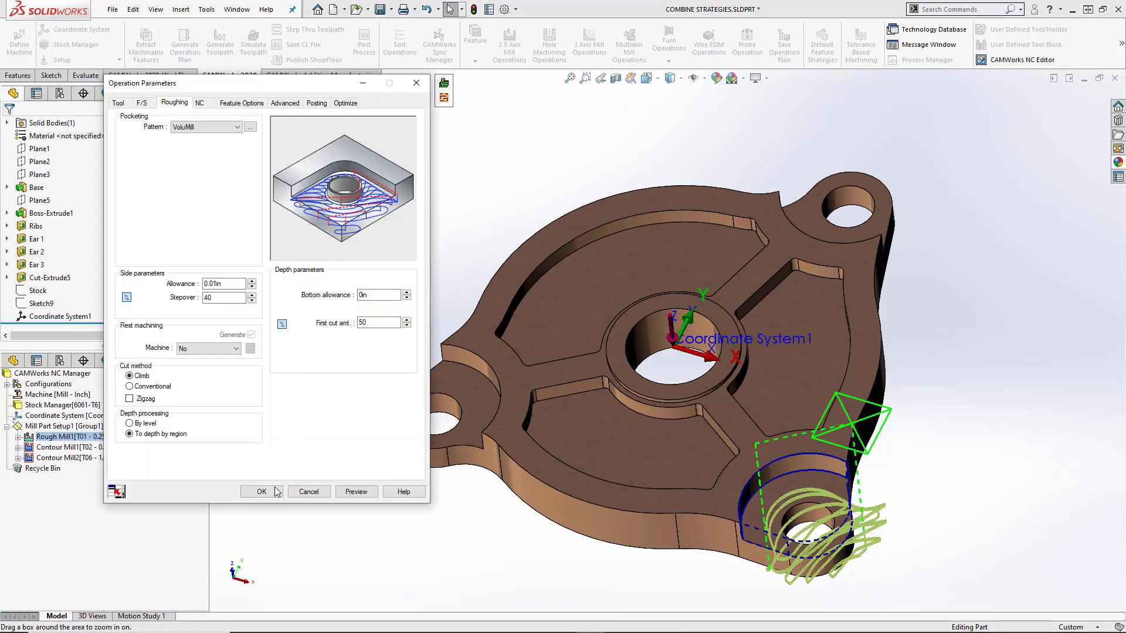
left_click(276, 491)
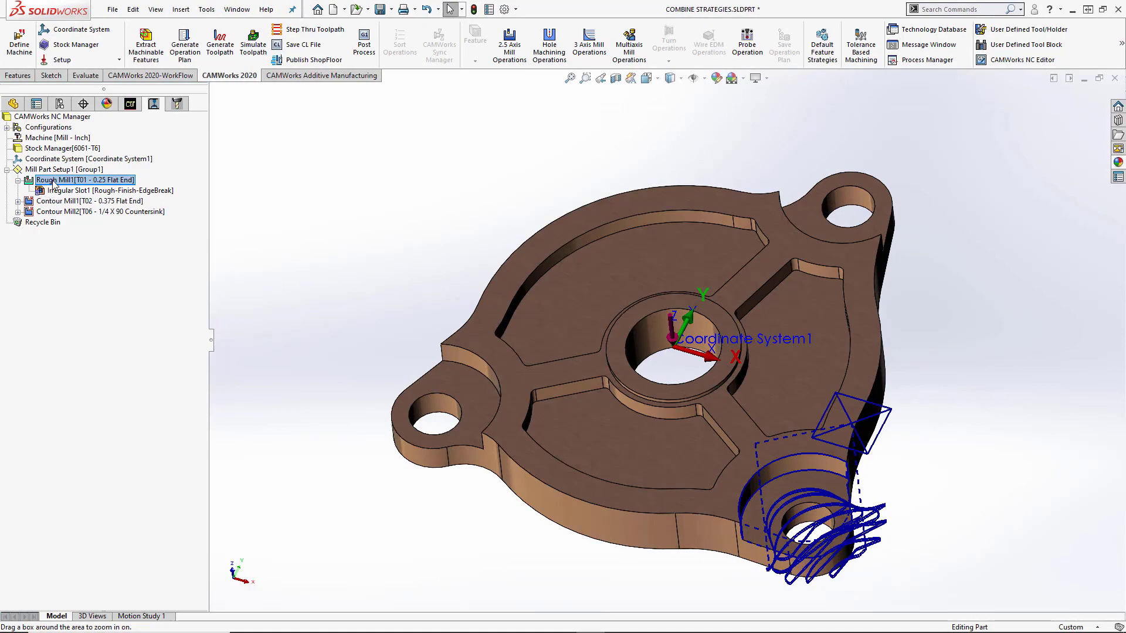
Step: Combine Irregular Slot2 and Irregular Slot3 with Irregular Slot1 in the Rough Mill1 operation
right_click(54, 182)
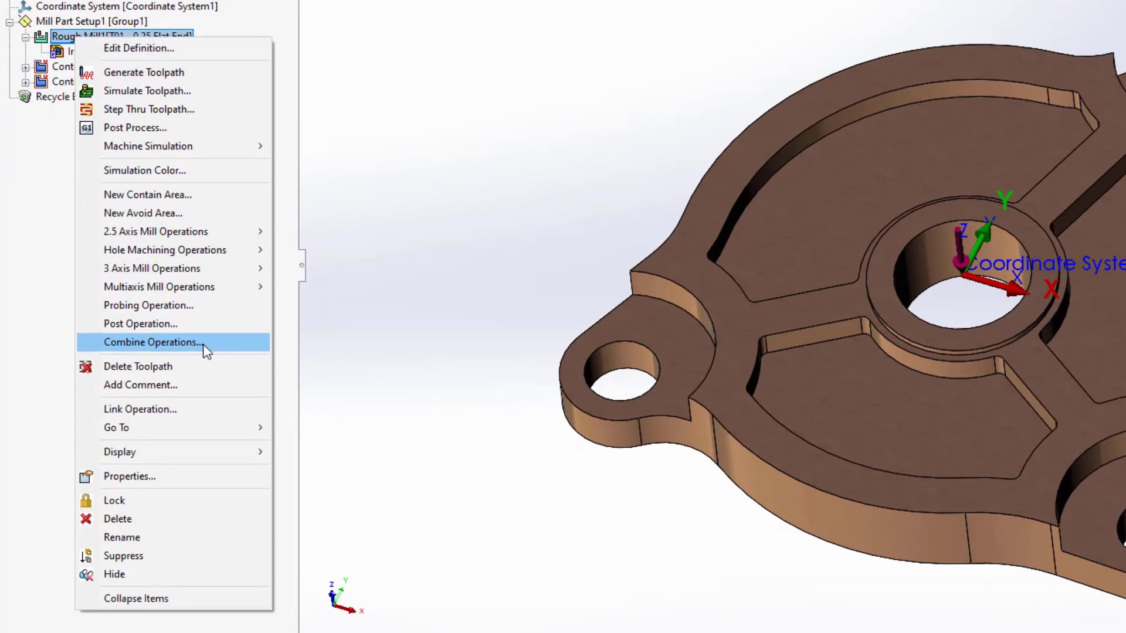
left_click(203, 344)
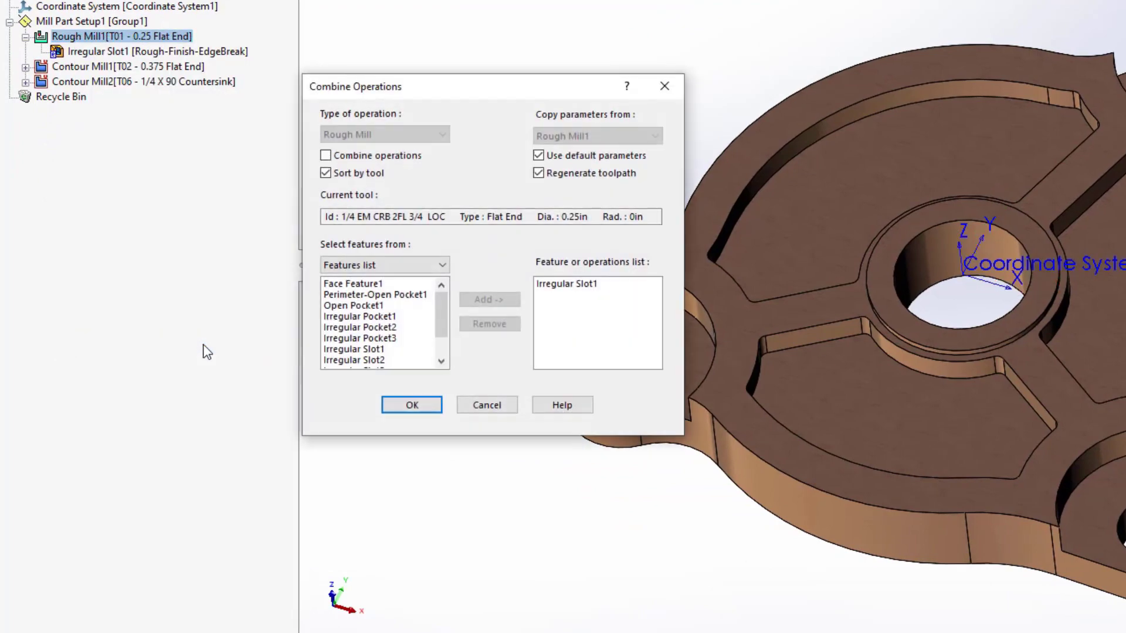
scroll(446, 331, "down", 1)
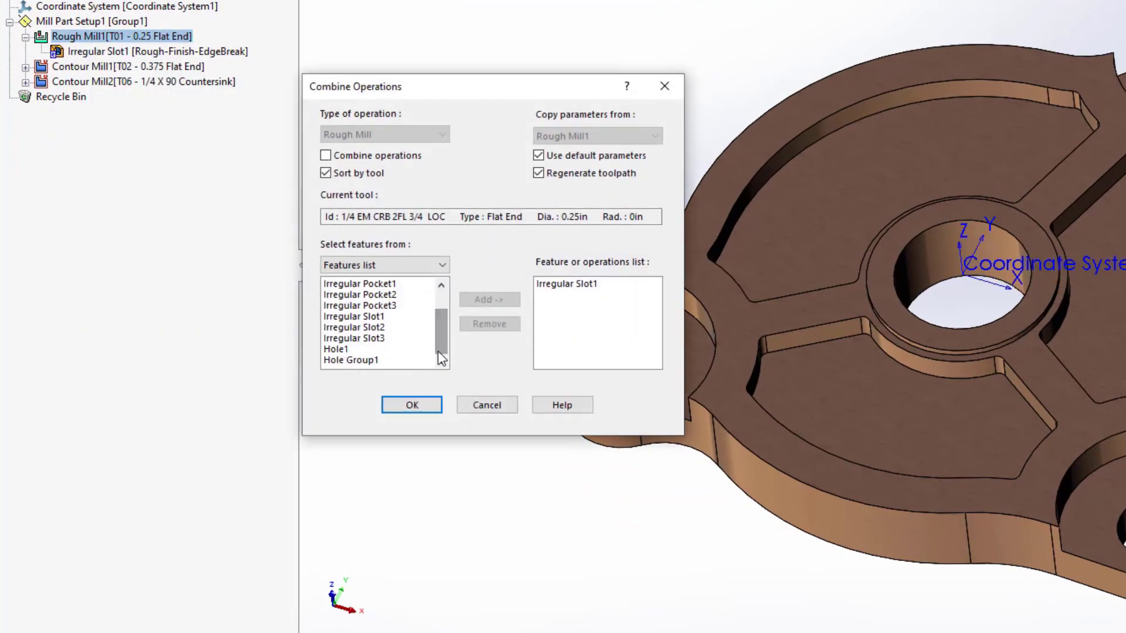
left_click(376, 318)
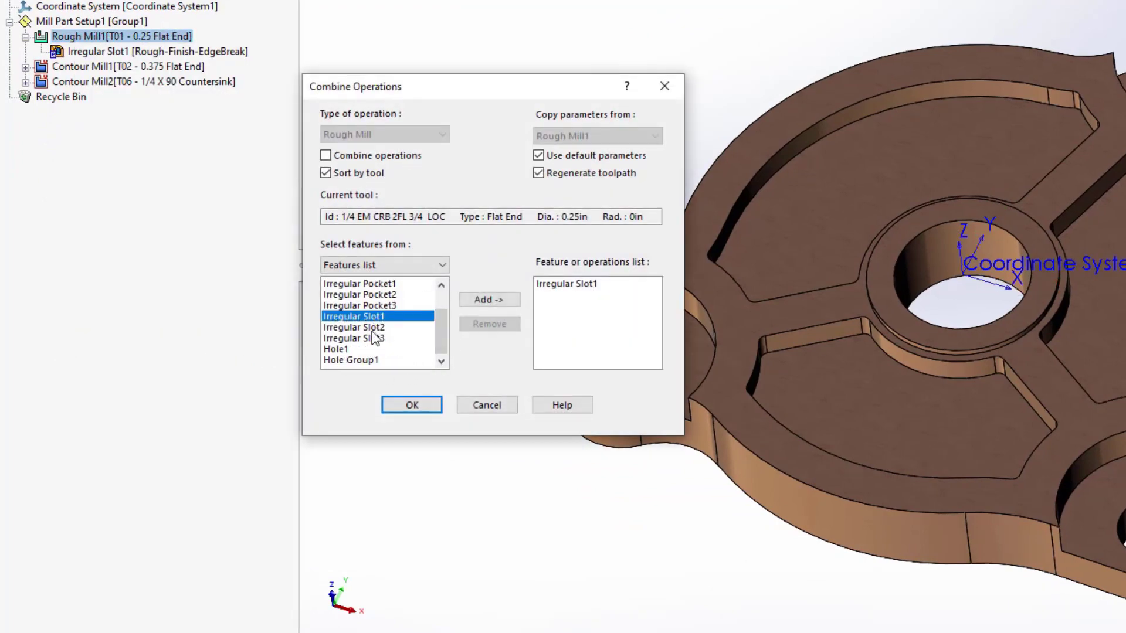
left_click(374, 339, "shift")
left_click(479, 300)
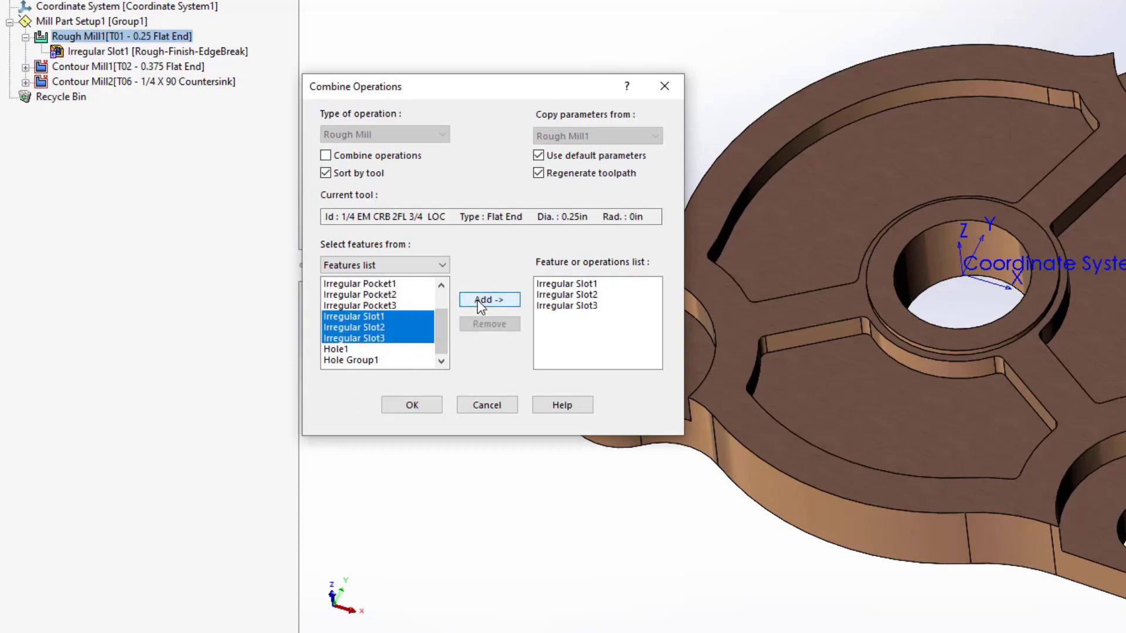
left_click(432, 405)
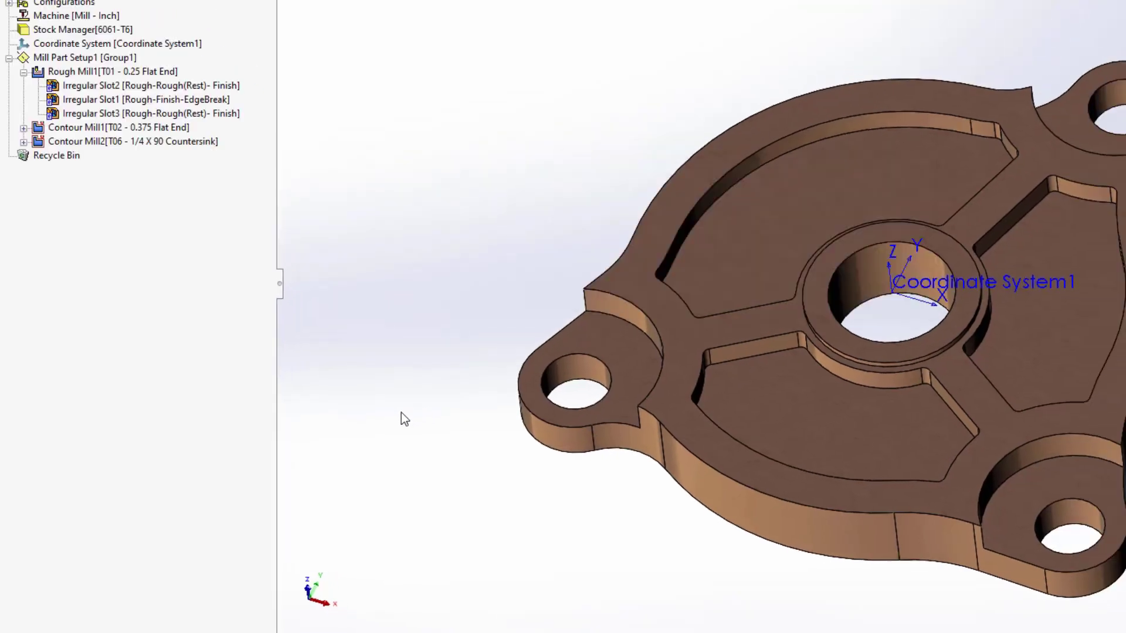
Step: Generate the toolpath of the combined Rough Mill1 operation for all three slots
mouse_move(171, 74)
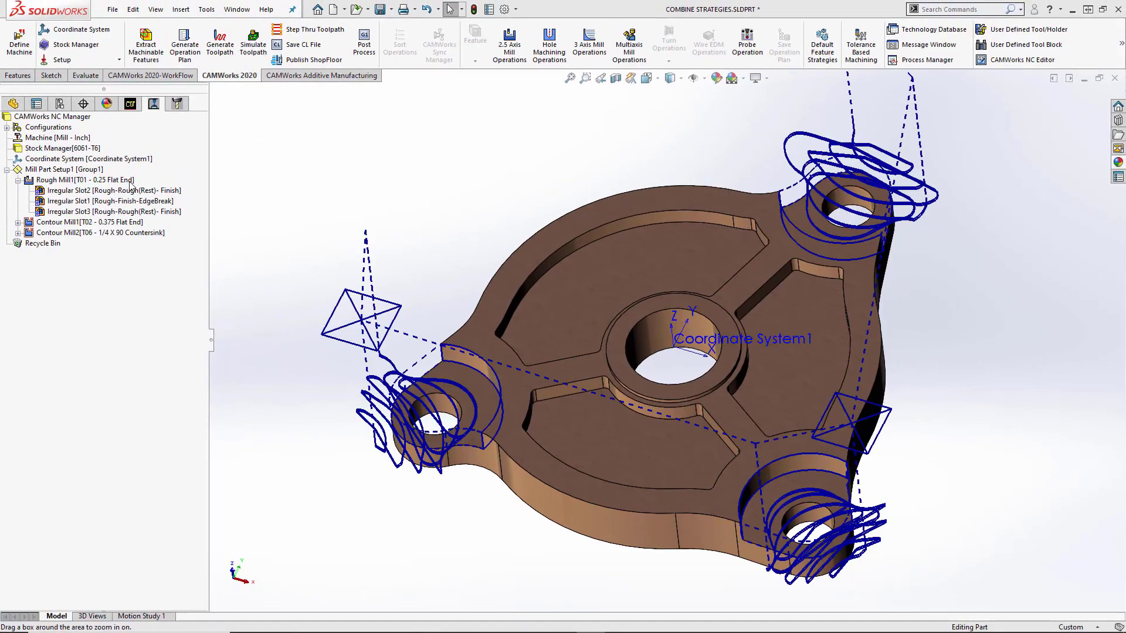
right_click(130, 183)
left_click(136, 209)
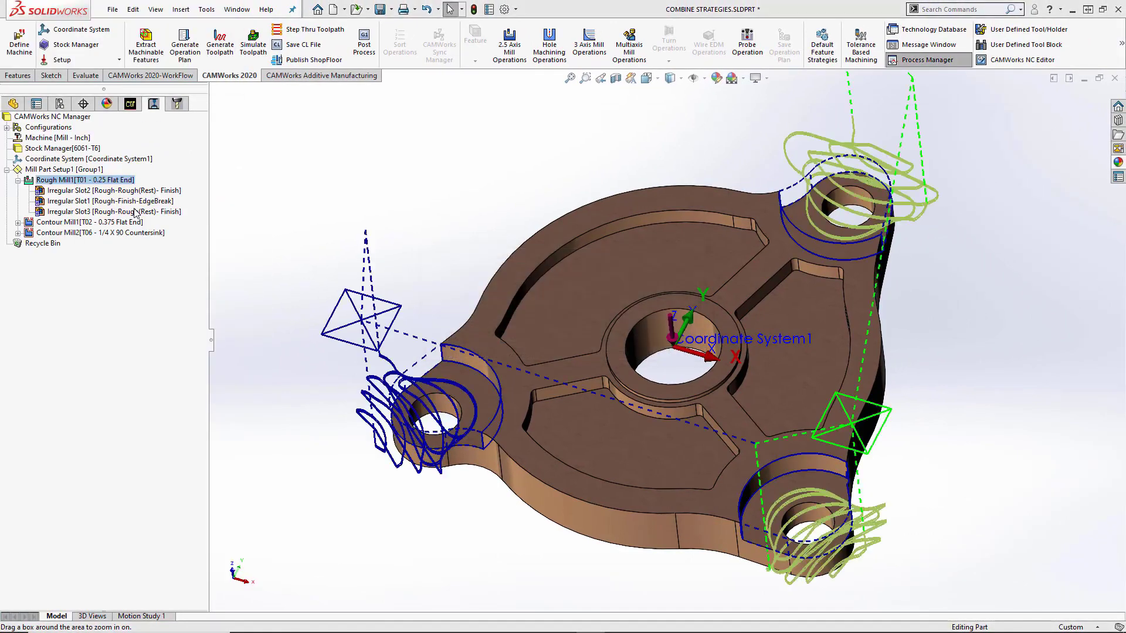
middle_click_drag(376, 478, 382, 447)
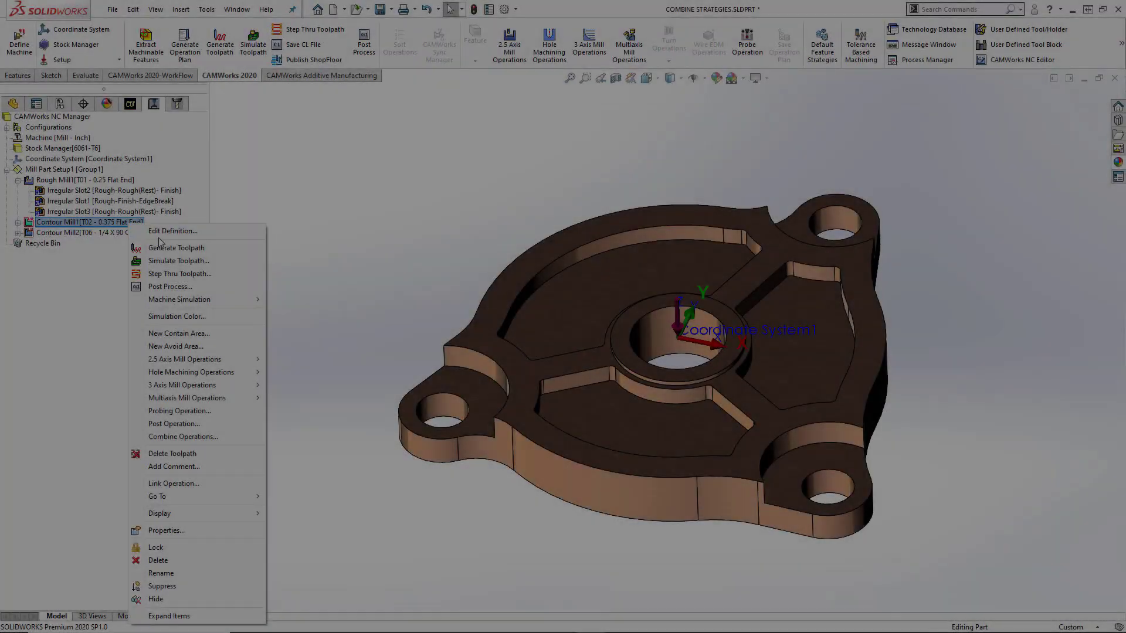
Step: Review the side parameter settings of Contour Mill1 and set its first and maximum depth cut amounts to 100 percent
left_click(161, 237)
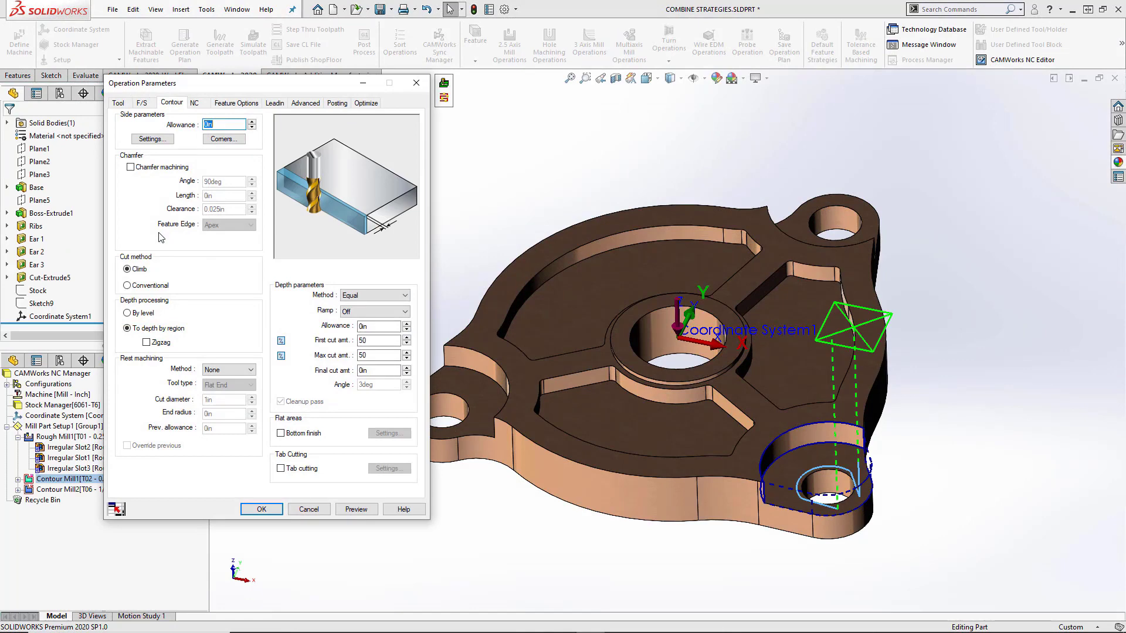
left_click(167, 141)
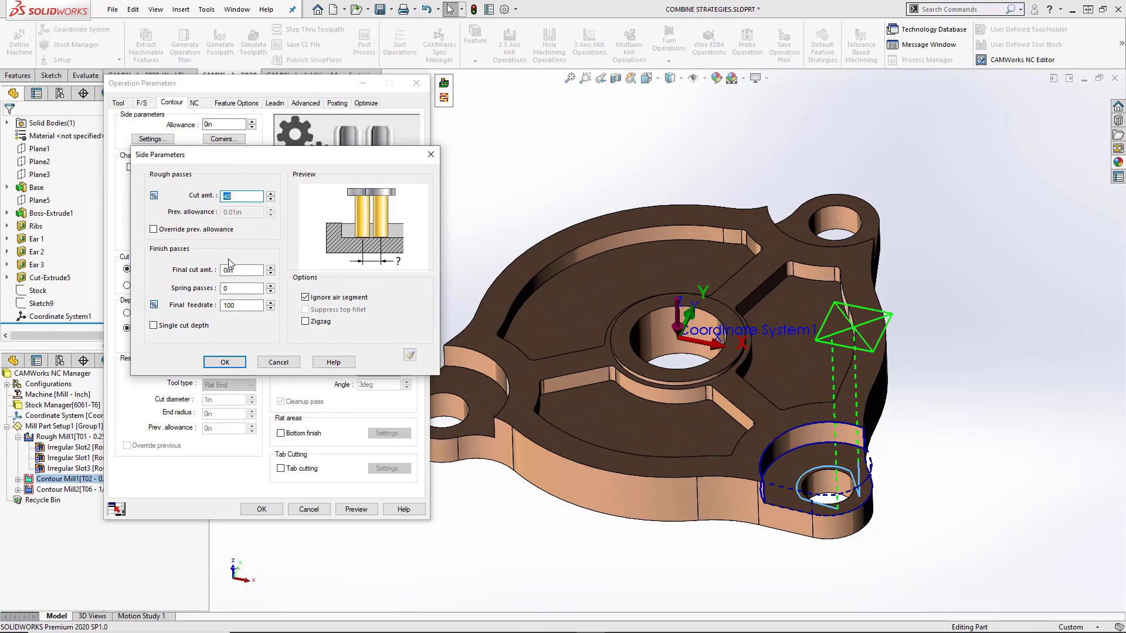
left_click(225, 362)
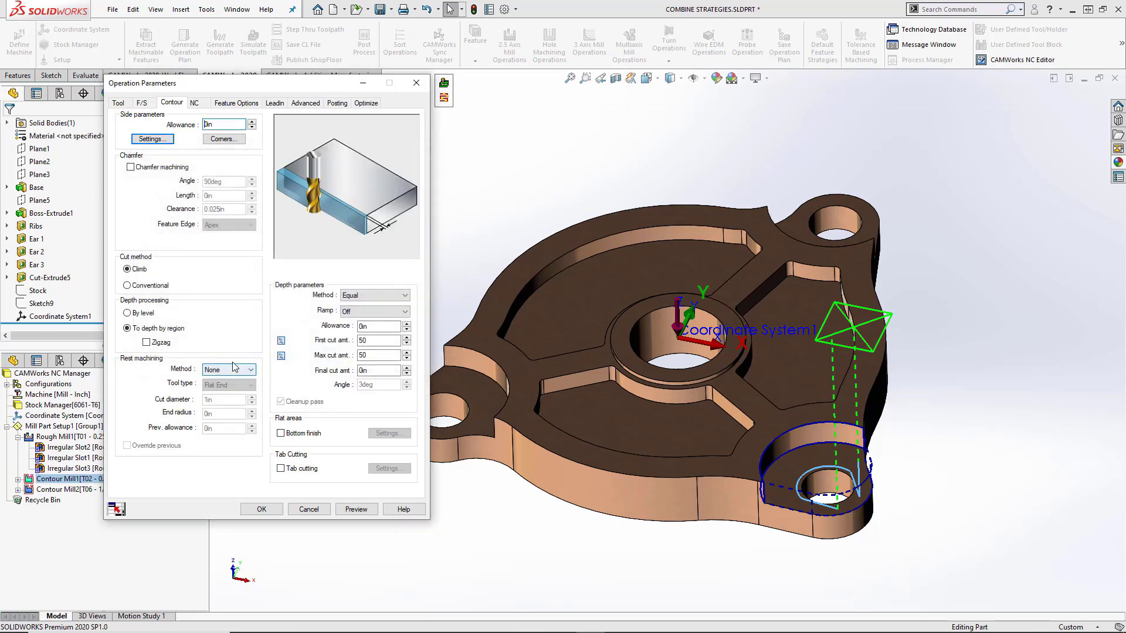
double_click(378, 341)
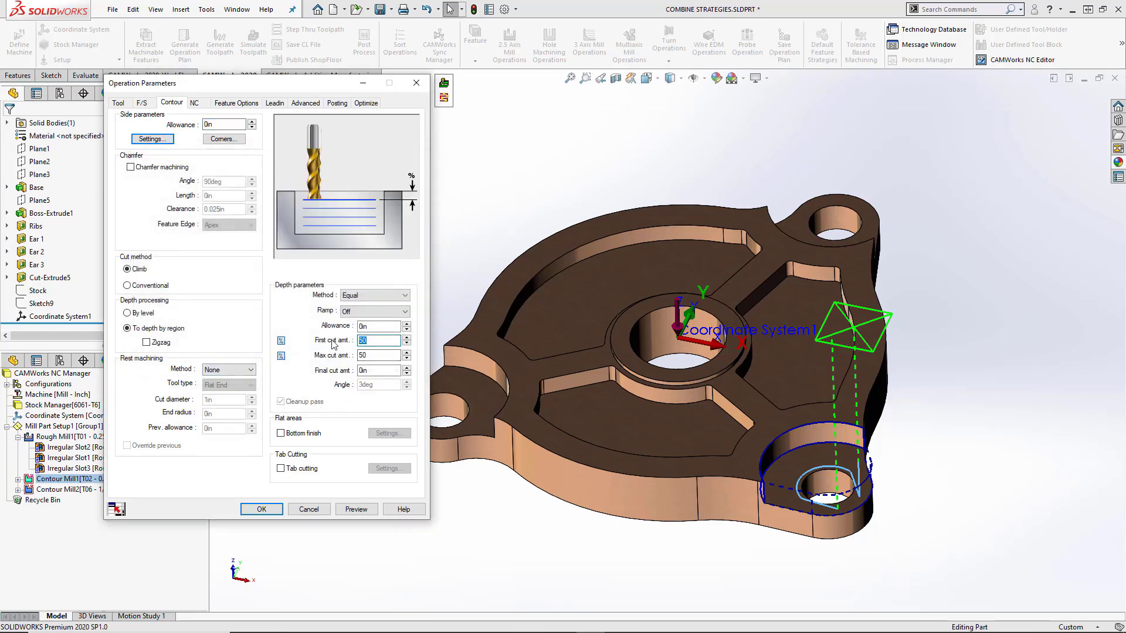
type("100")
key("Tab")
type("100")
key("Tab")
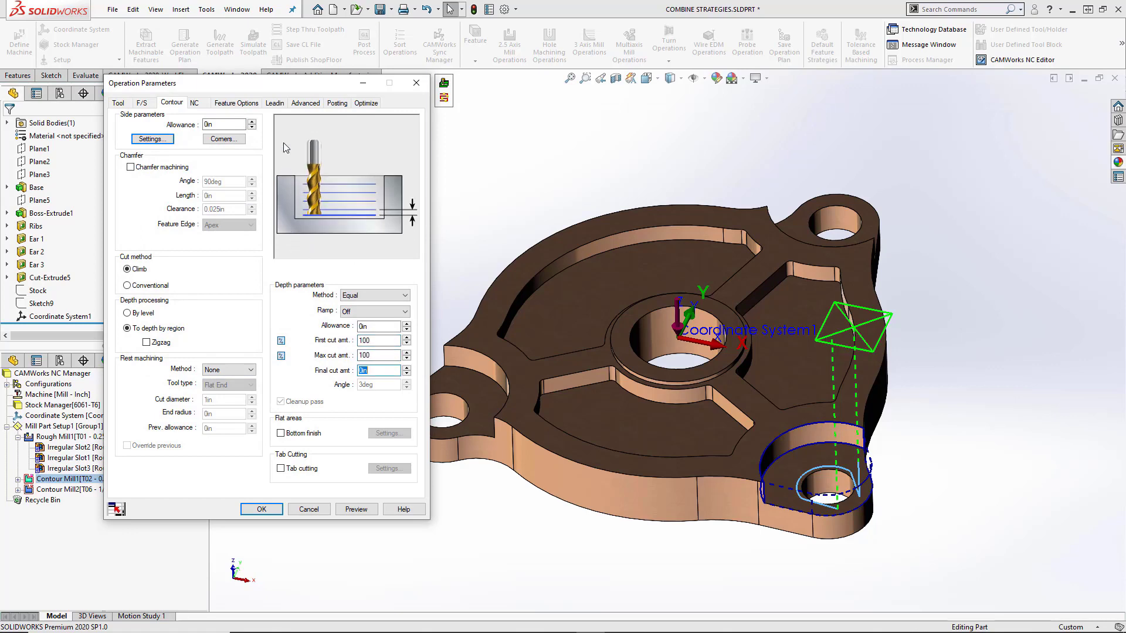
Step: Set the Contour Mill1 lead-in overlap to 60 percent and the arc angle to 15deg, then preview the toolpath
left_click(275, 103)
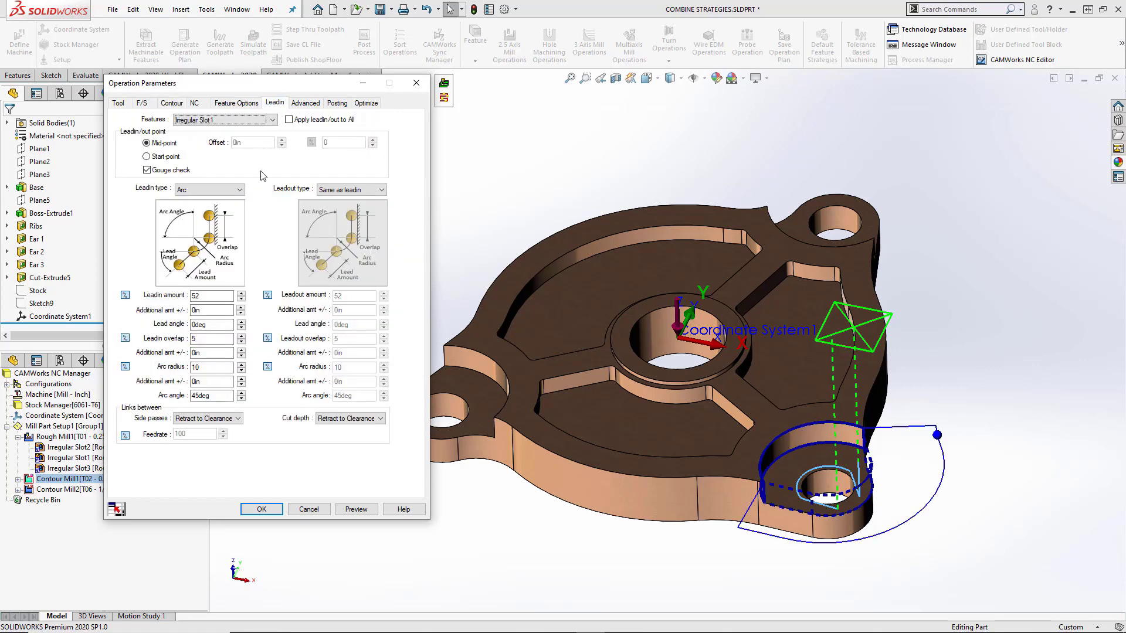
left_click(204, 339)
type("60.0")
key("Tab")
key("Tab")
key("Tab")
key("Tab")
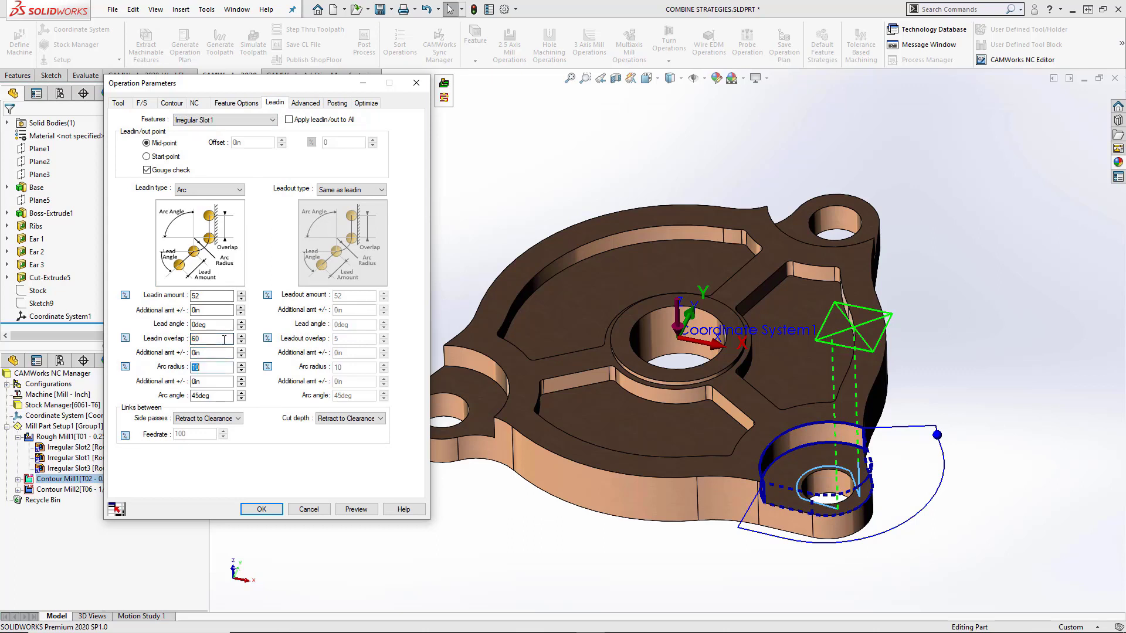
type("15")
key("Tab")
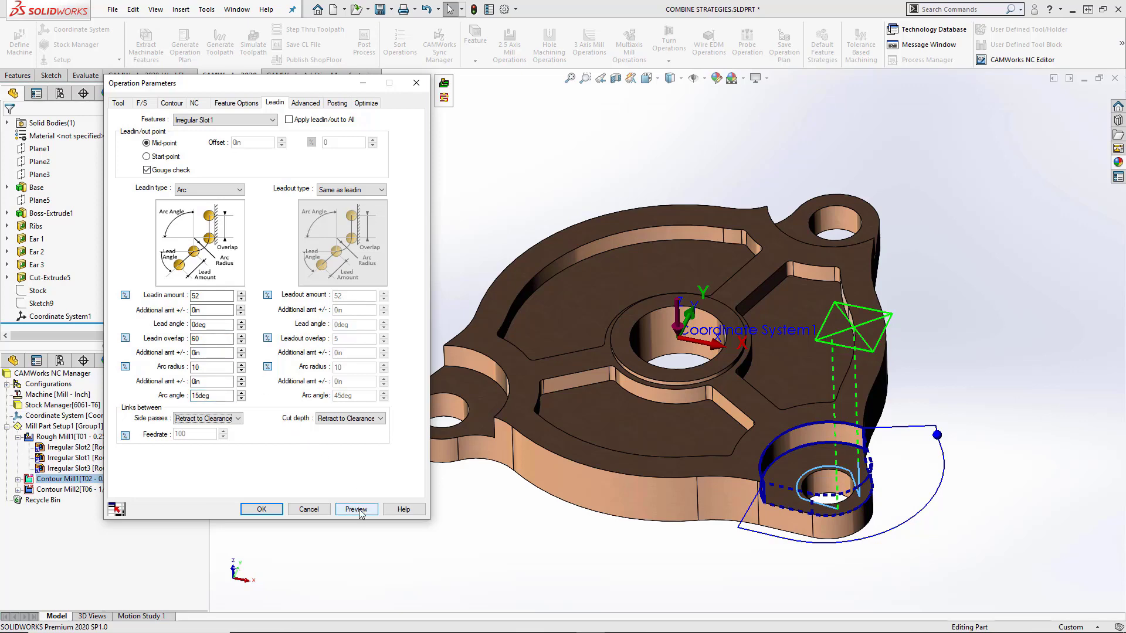
left_click(356, 509)
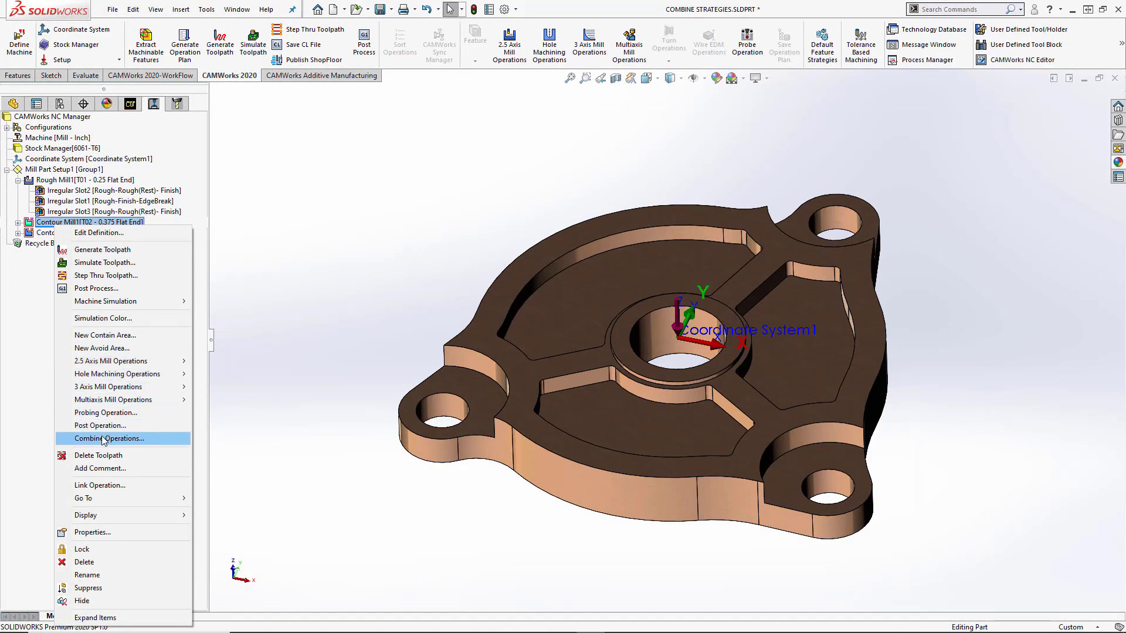
Step: Combine Irregular Slot2 and Irregular Slot3 with Irregular Slot1 in the Contour Mill1 operation and list its features
left_click(103, 440)
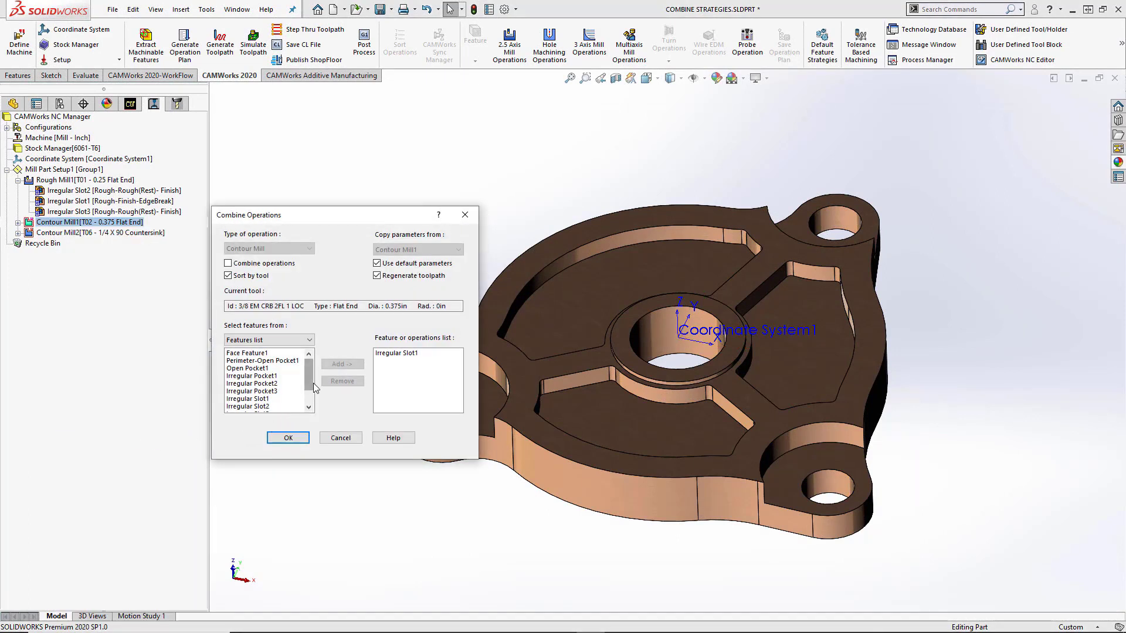
scroll(310, 387, "down", 1)
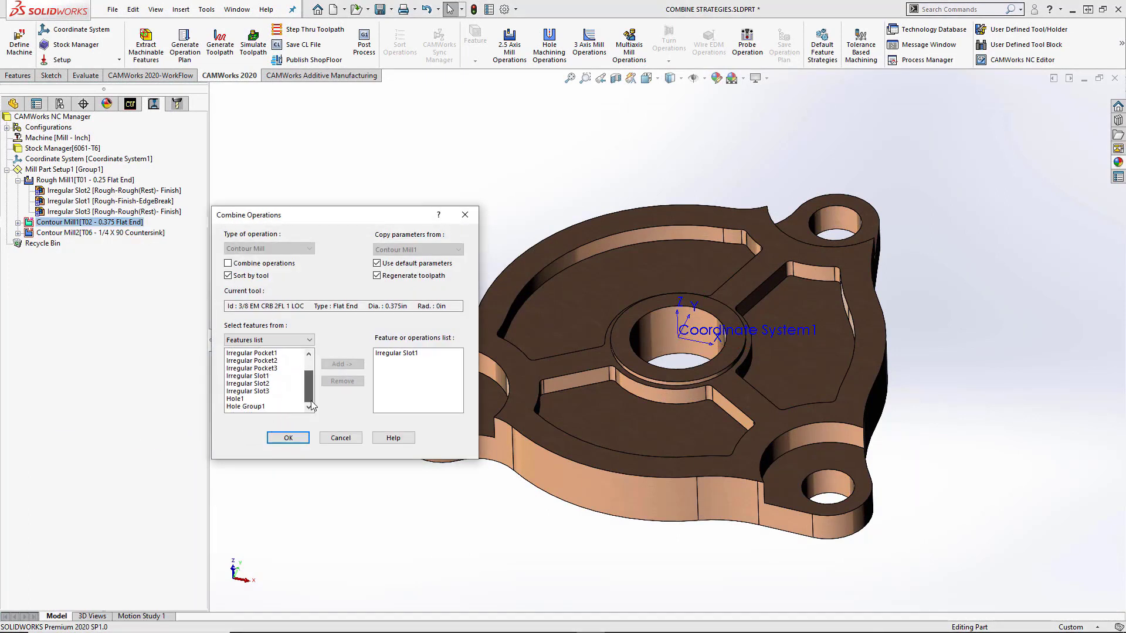
left_click(263, 377)
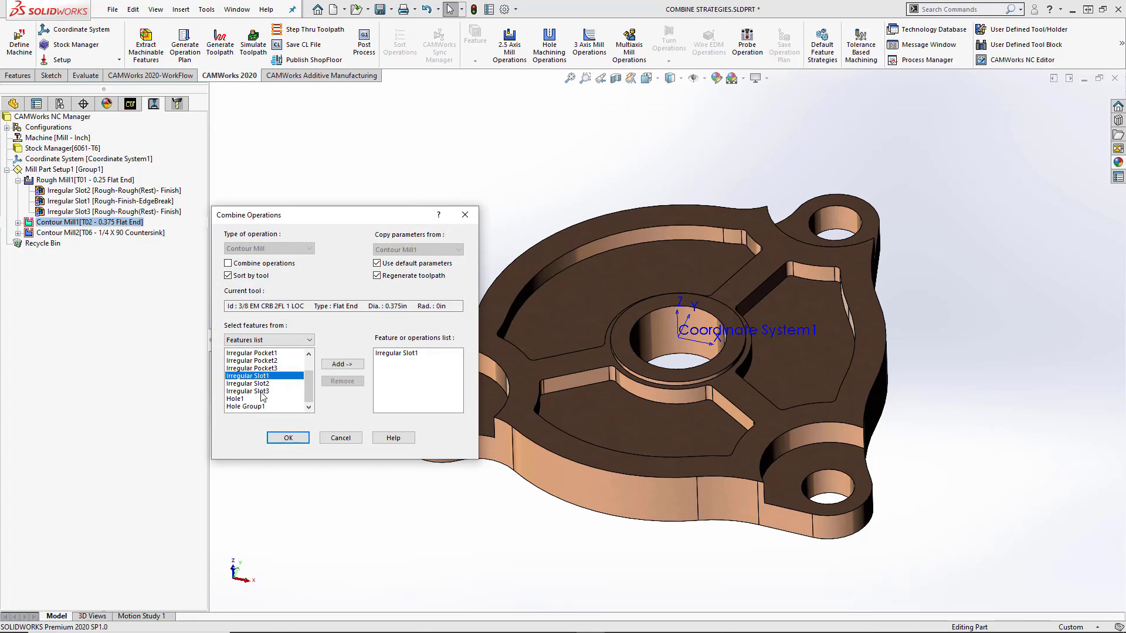
left_click(263, 391, "shift")
left_click(333, 365)
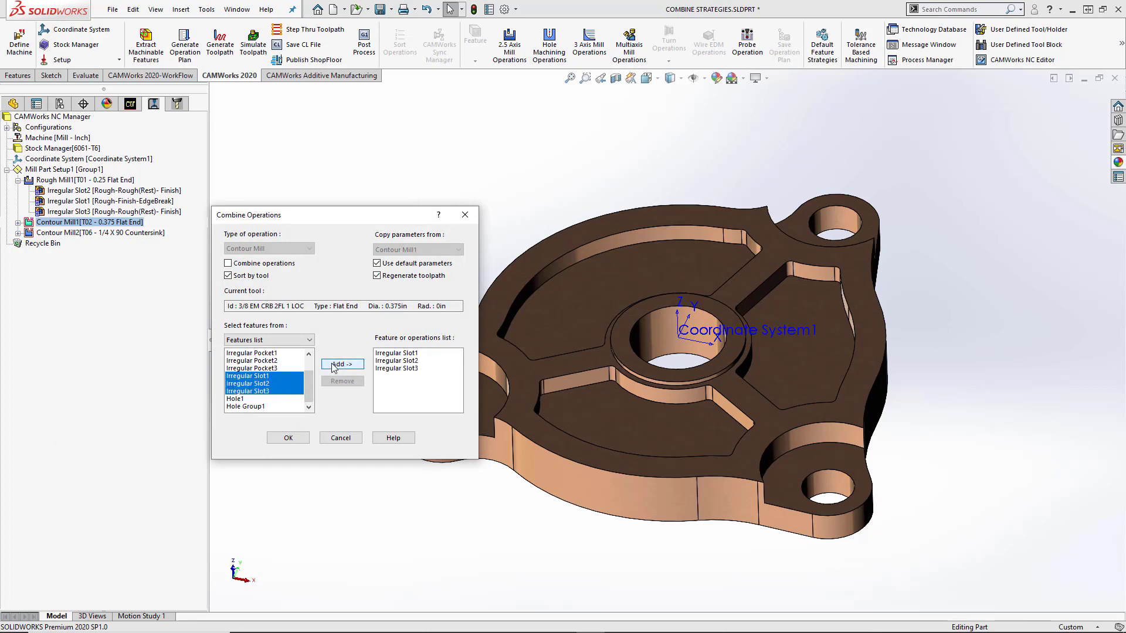
left_click(288, 438)
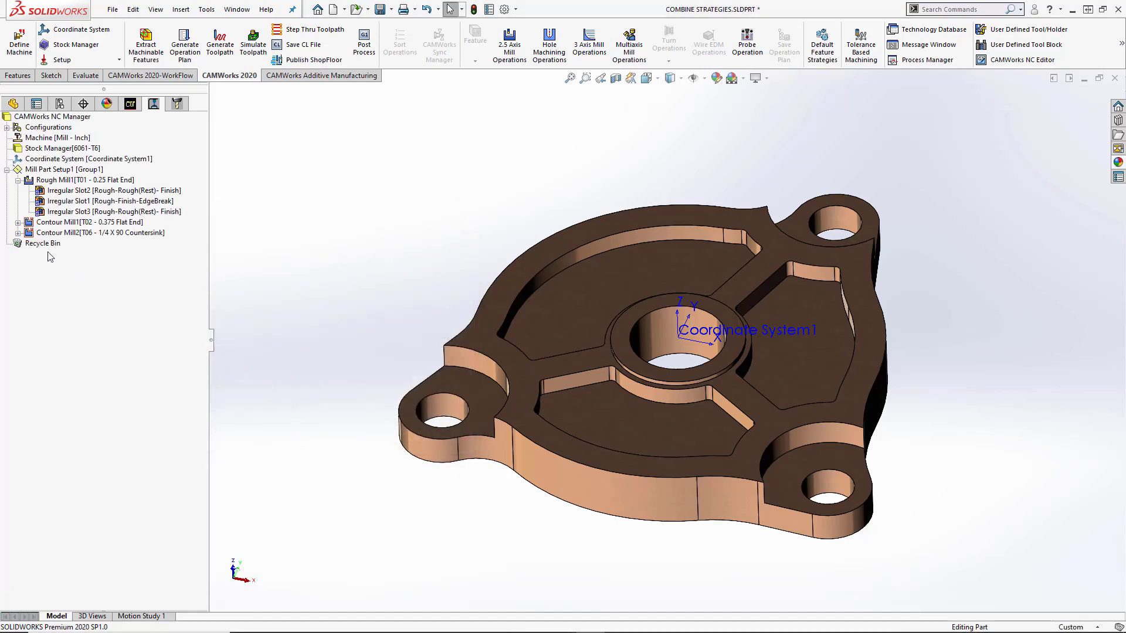
left_click(18, 222)
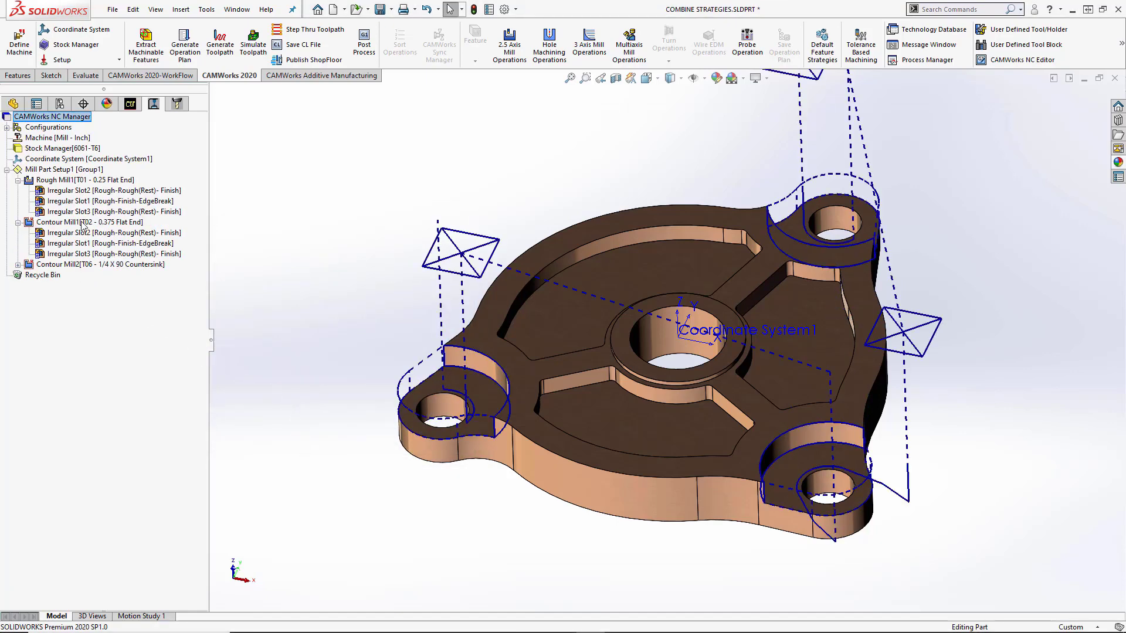
Step: Apply Irregular Slot1's lead-in and lead-out settings to all features of Contour Mill1 and preview the toolpath
left_click(81, 223)
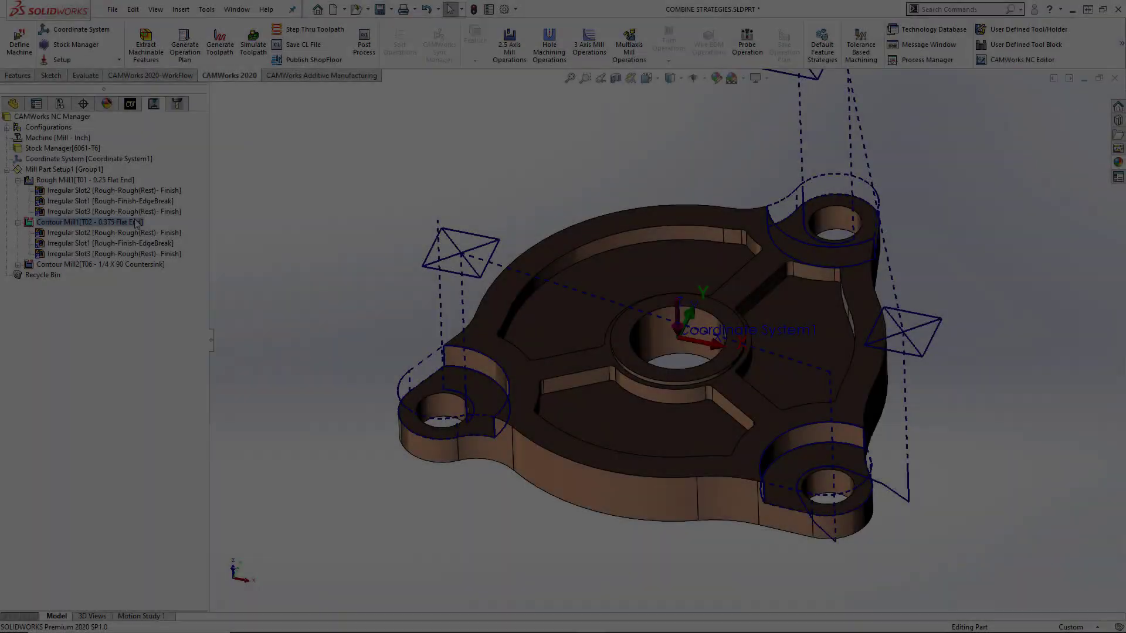
right_click(136, 222)
left_click(166, 230)
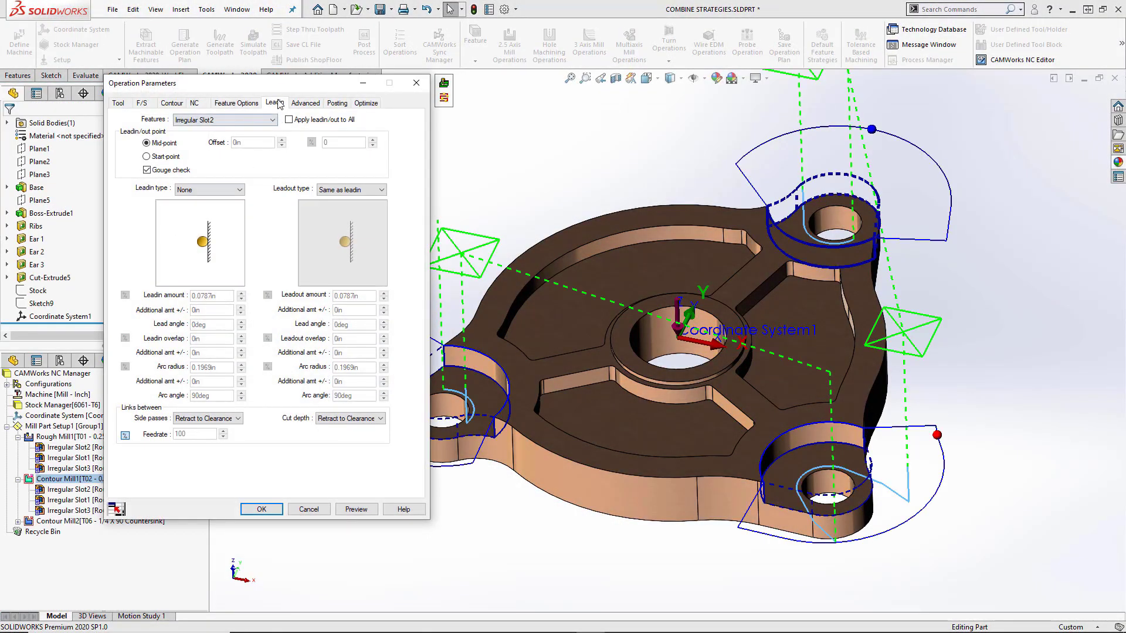
left_click_drag(290, 84, 238, 103)
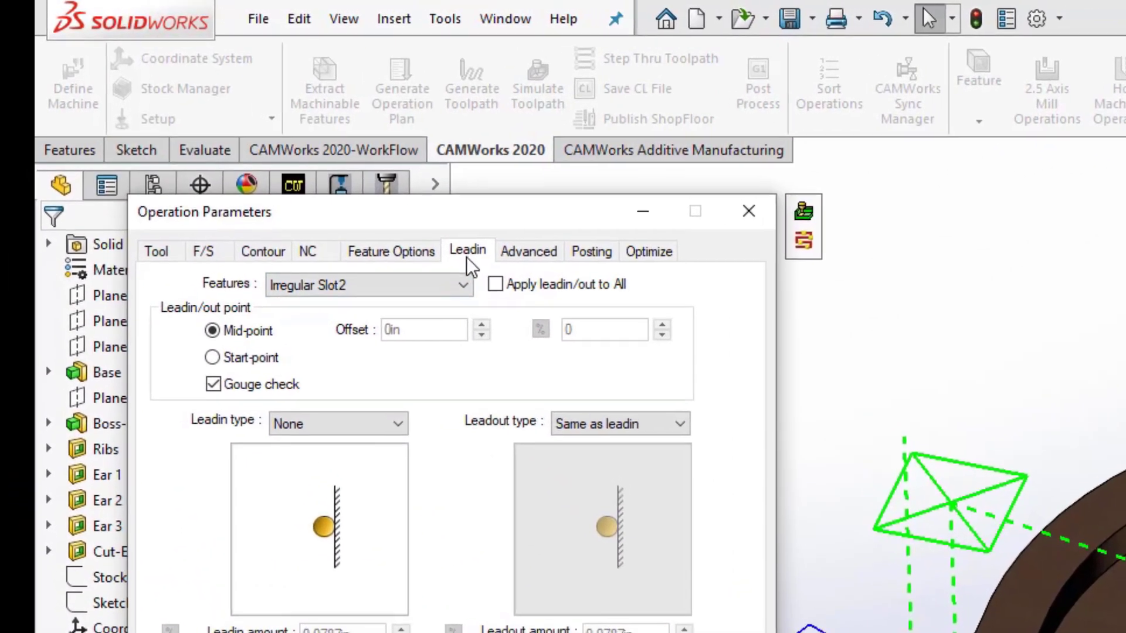
left_click(346, 218)
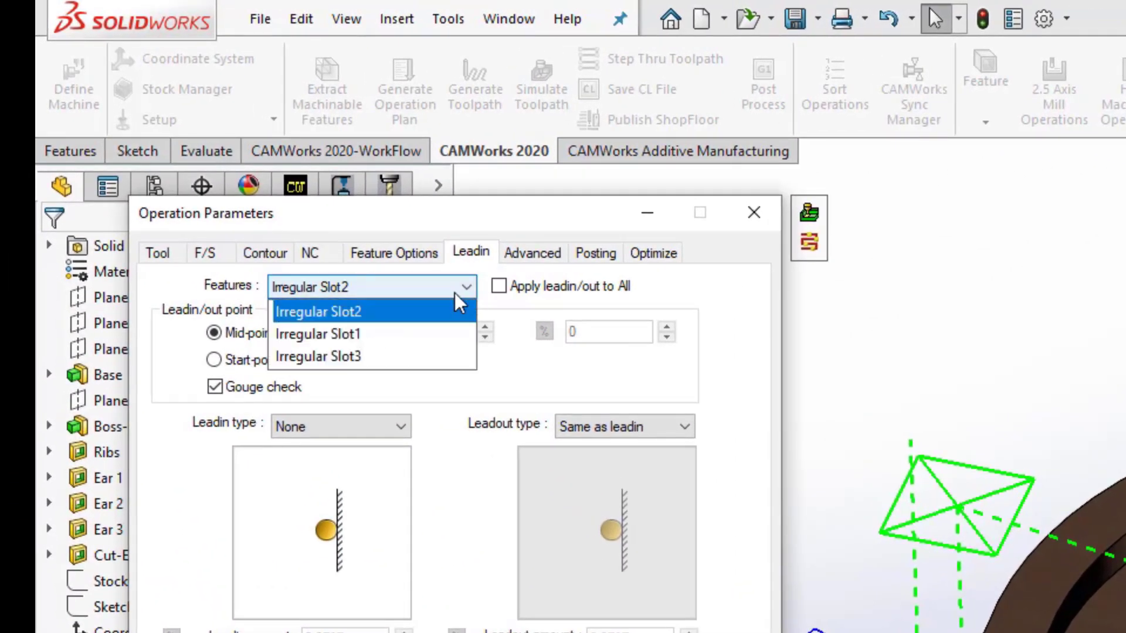
left_click(367, 335)
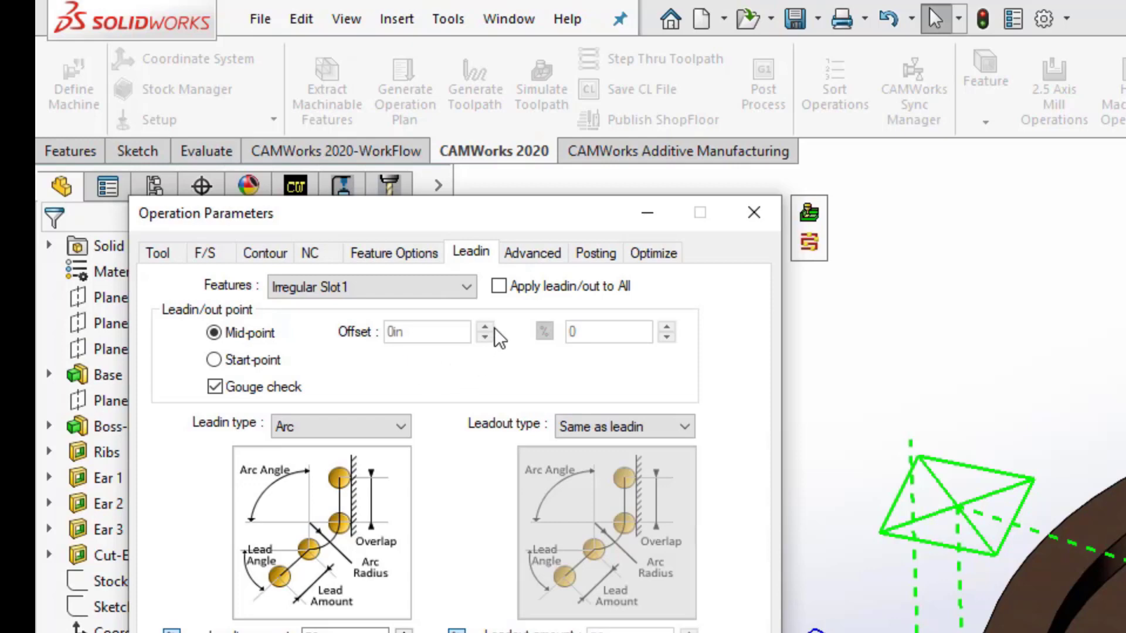
left_click(498, 290)
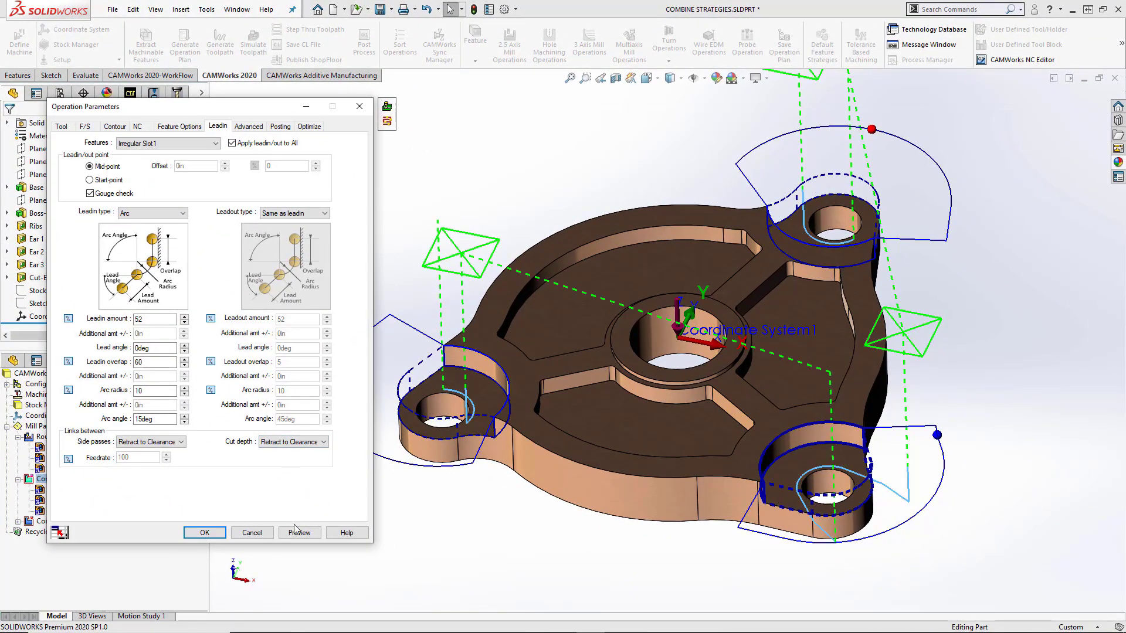
left_click(298, 534)
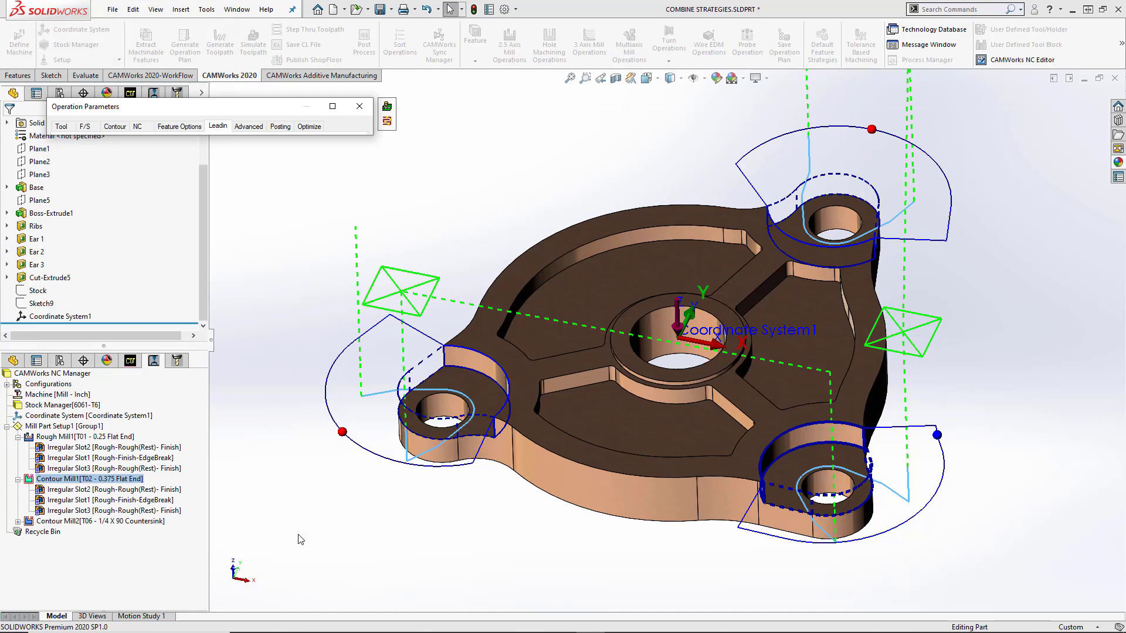
mouse_move(425, 537)
middle_mouse_down()
mouse_move(416, 529)
mouse_move(427, 528)
middle_mouse_up()
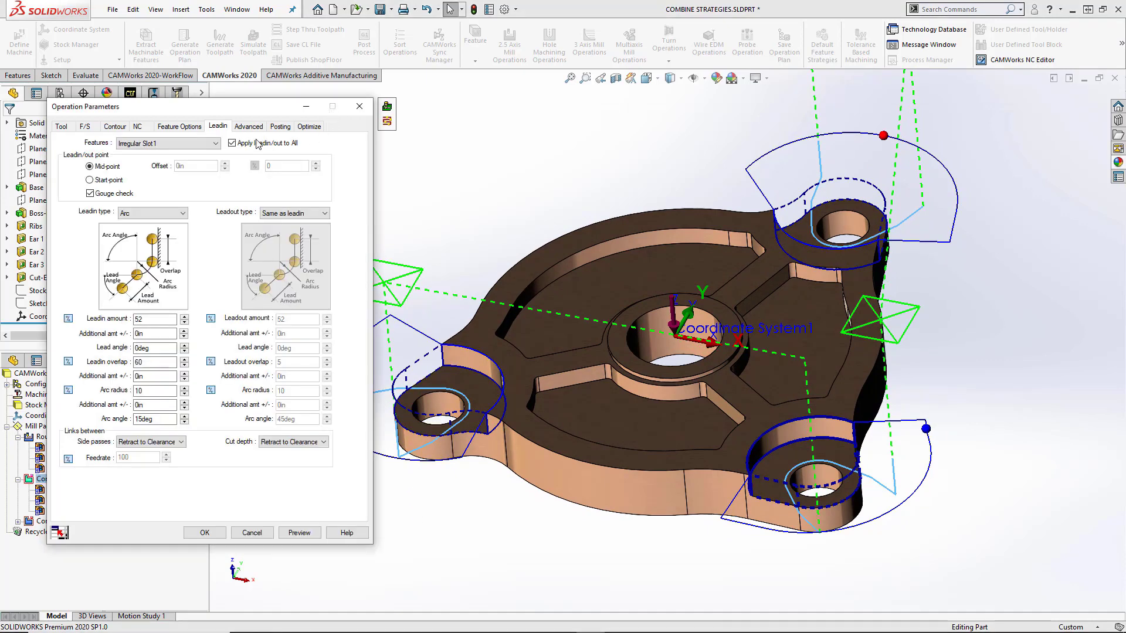
Step: Set the entry method of Irregular Slot2 in Contour Mill1 to Spiral
left_click(188, 126)
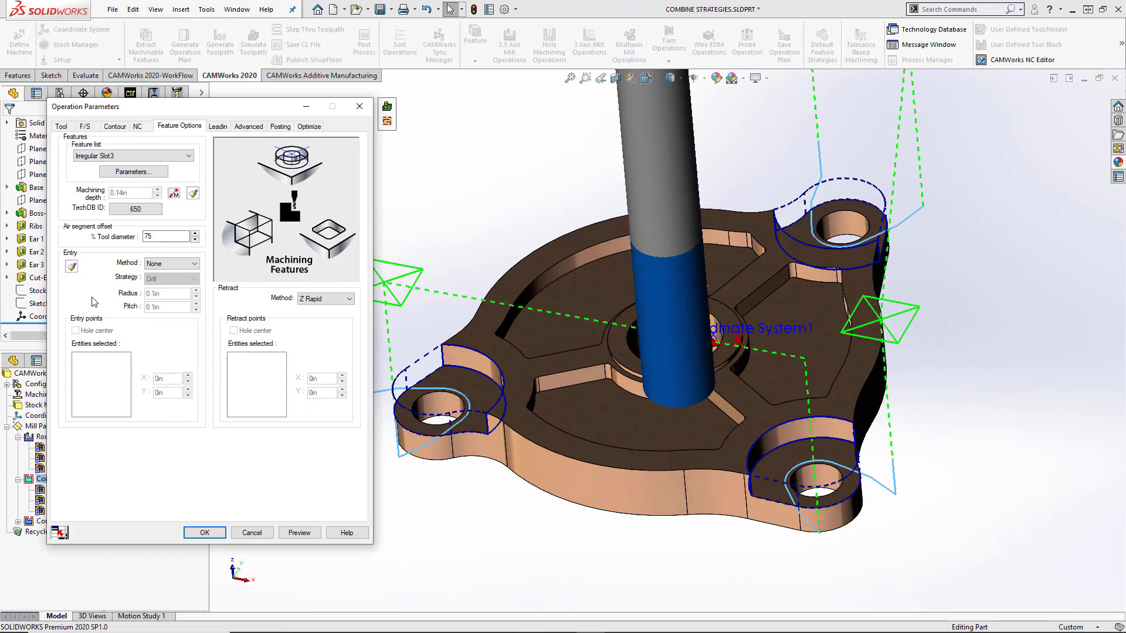
left_click(186, 156)
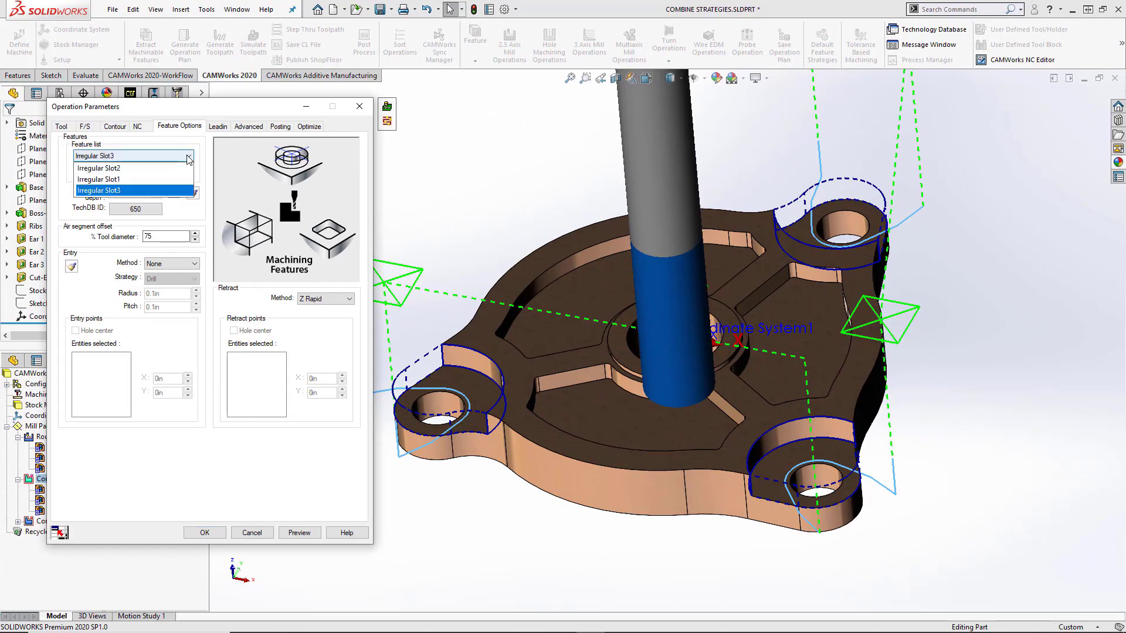
left_click(119, 169)
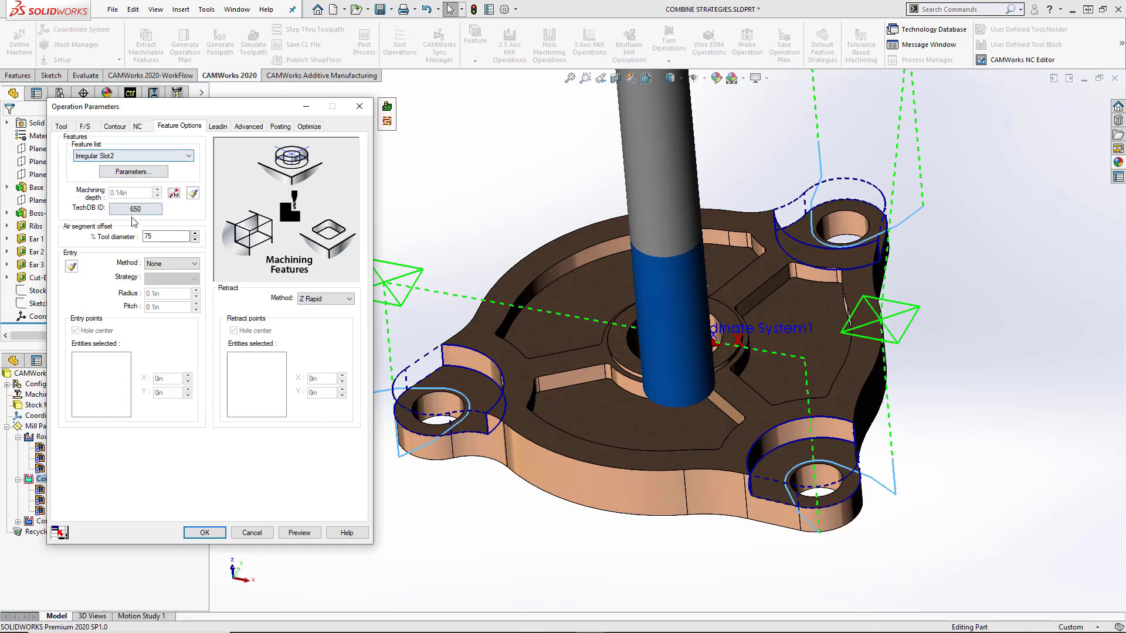
left_click(195, 265)
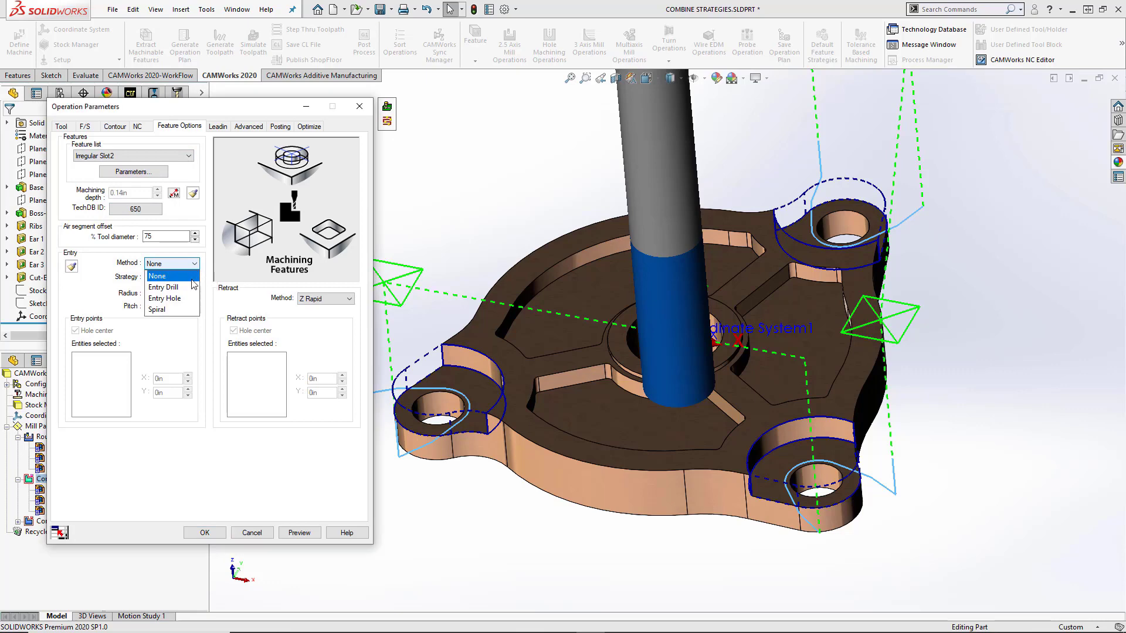
left_click(168, 311)
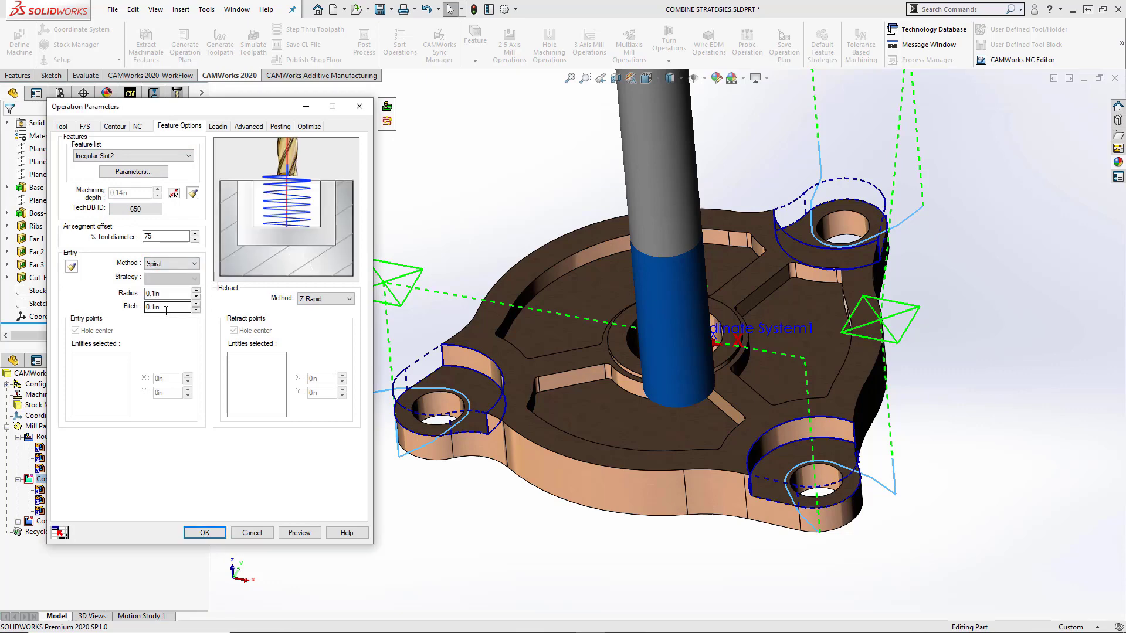
left_click(287, 531)
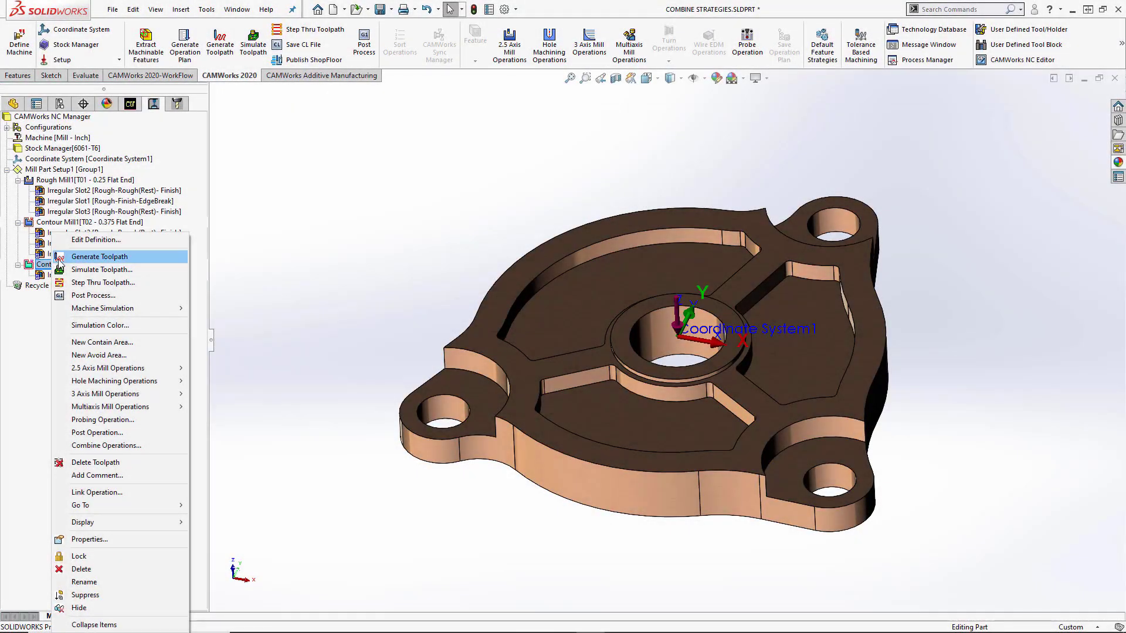
Step: Generate the Contour Mill2 toolpath, and combine Irregular Slot2 and Irregular Slot3 with Irregular Slot1 in that operation
left_click(60, 261)
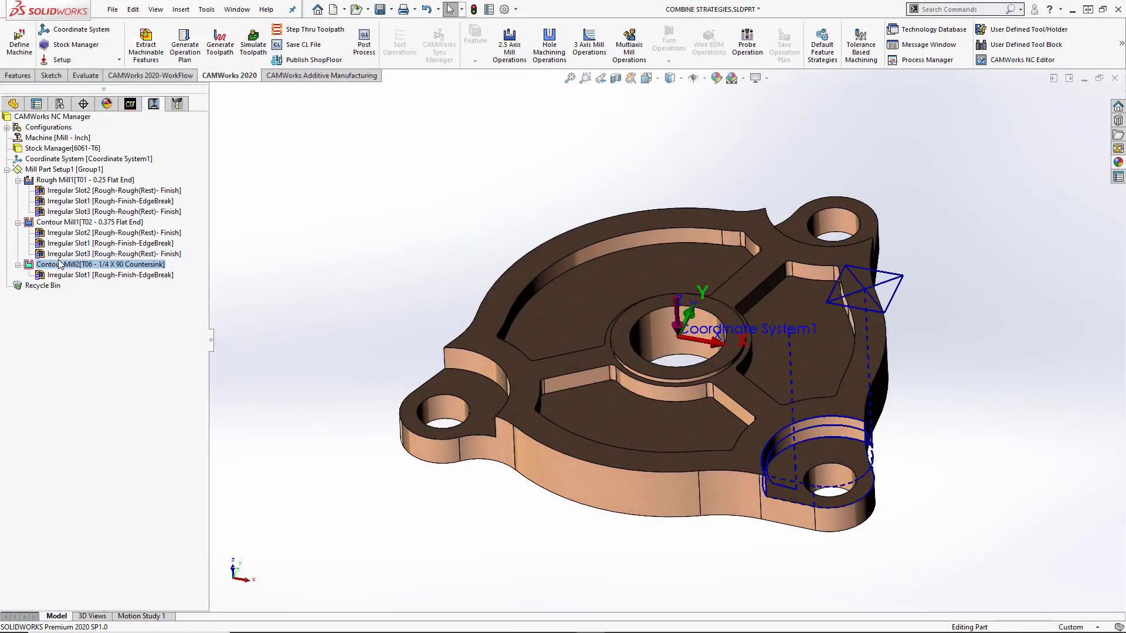
right_click(125, 265)
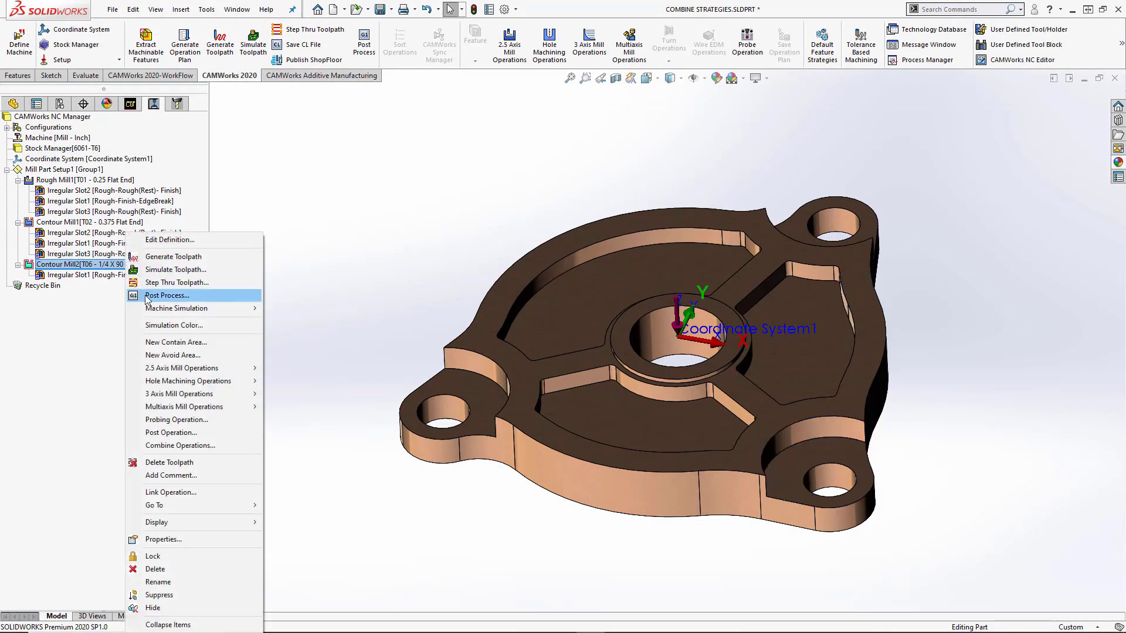
left_click(168, 446)
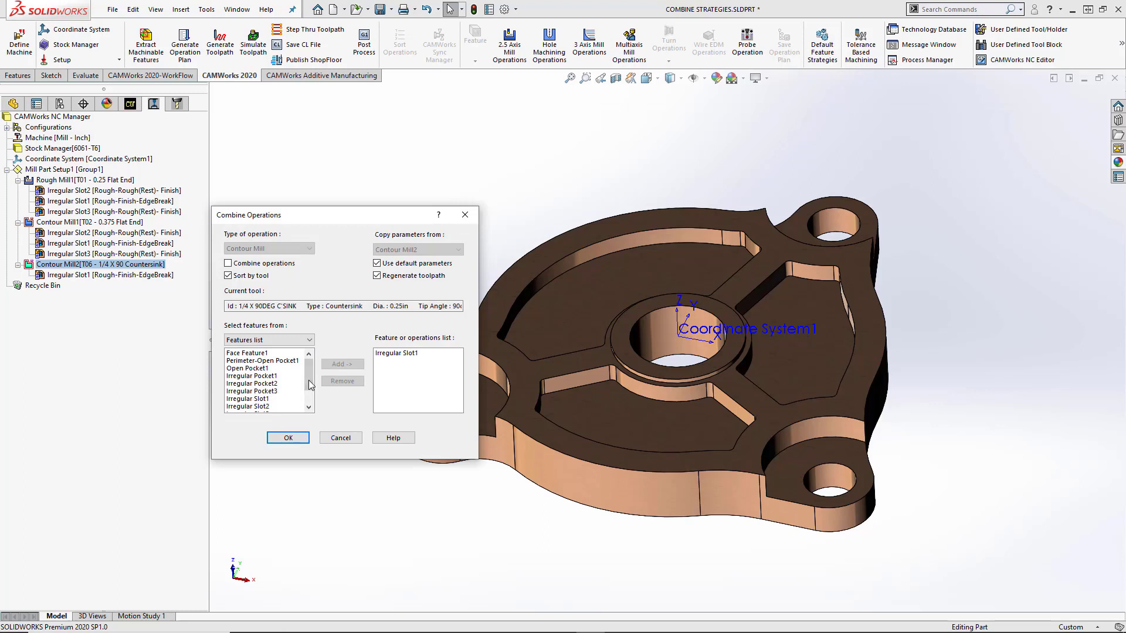
left_click_drag(311, 386, 309, 397)
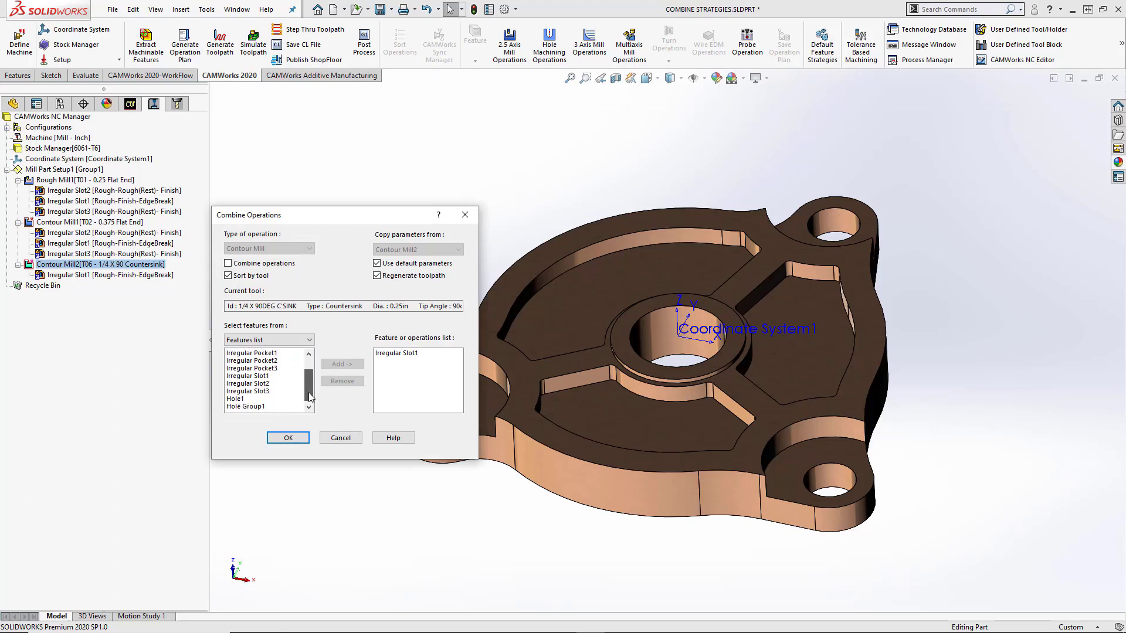
left_click(261, 376)
left_click(261, 384, "shift")
left_click(261, 391, "shift")
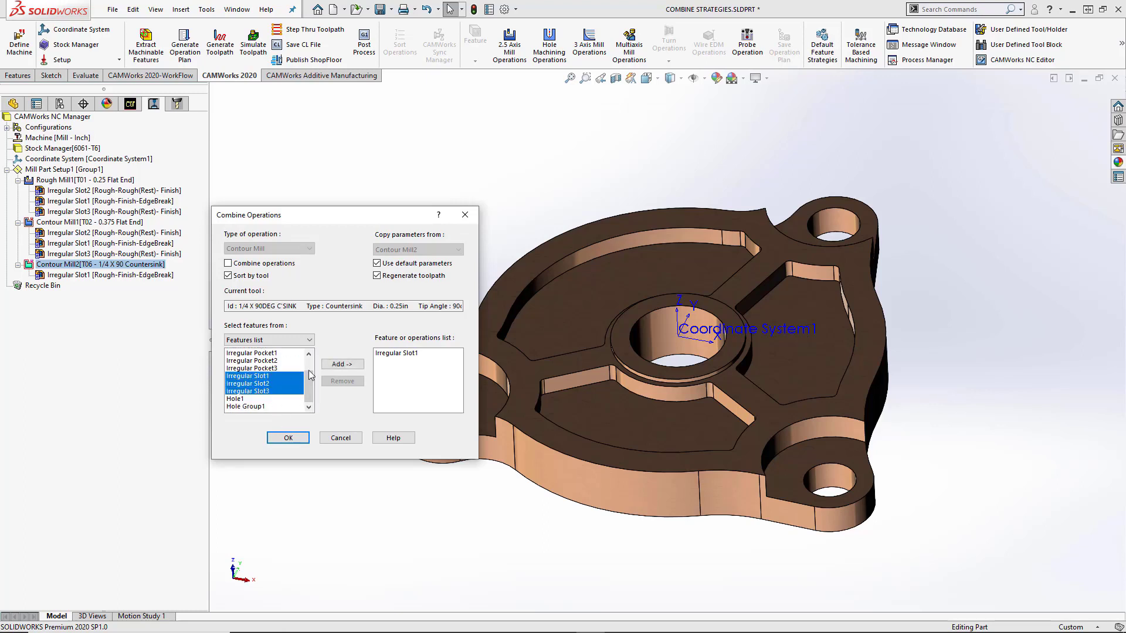
left_click(340, 365)
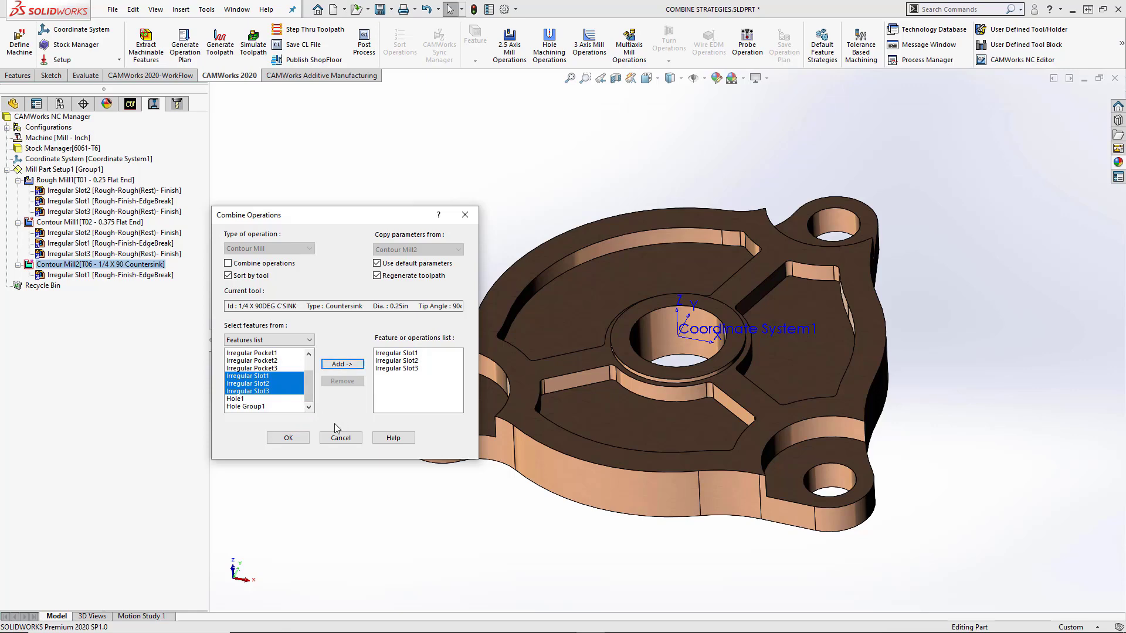
left_click(287, 439)
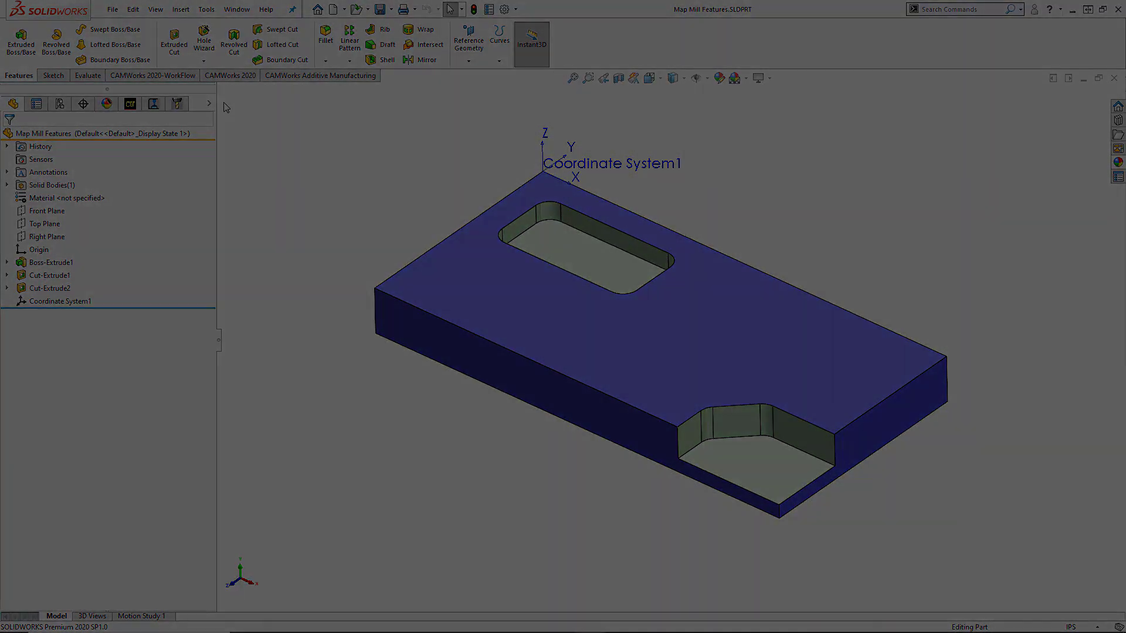
Step: Open the CAMWorks Technology Database and review the mill strategies available for the Rectangular Pocket feature
left_click(238, 76)
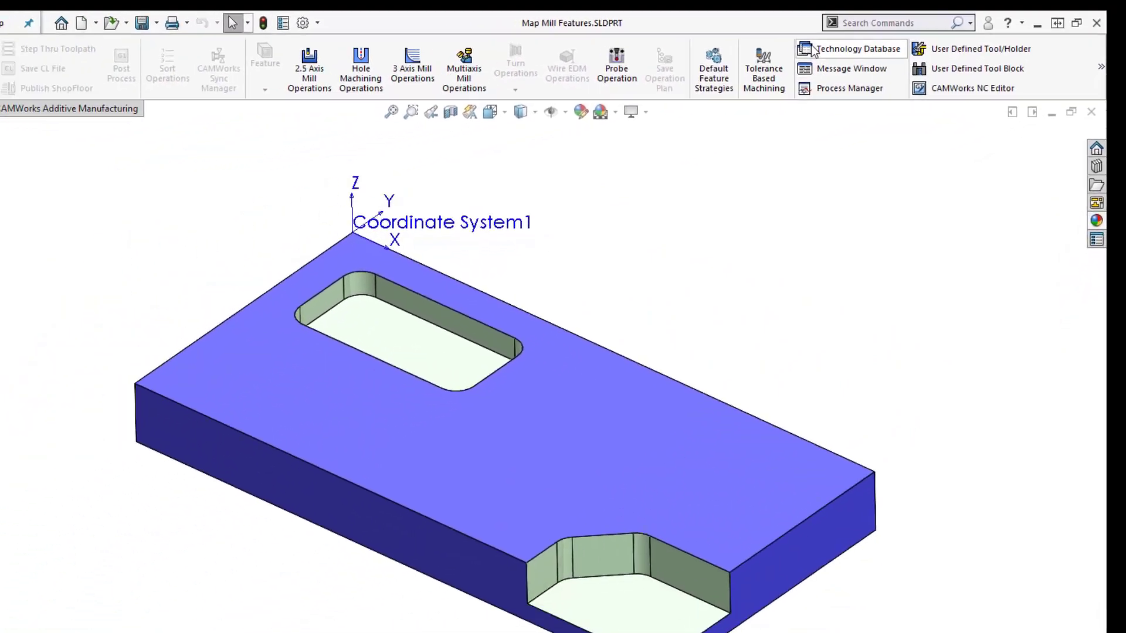
left_click(897, 31)
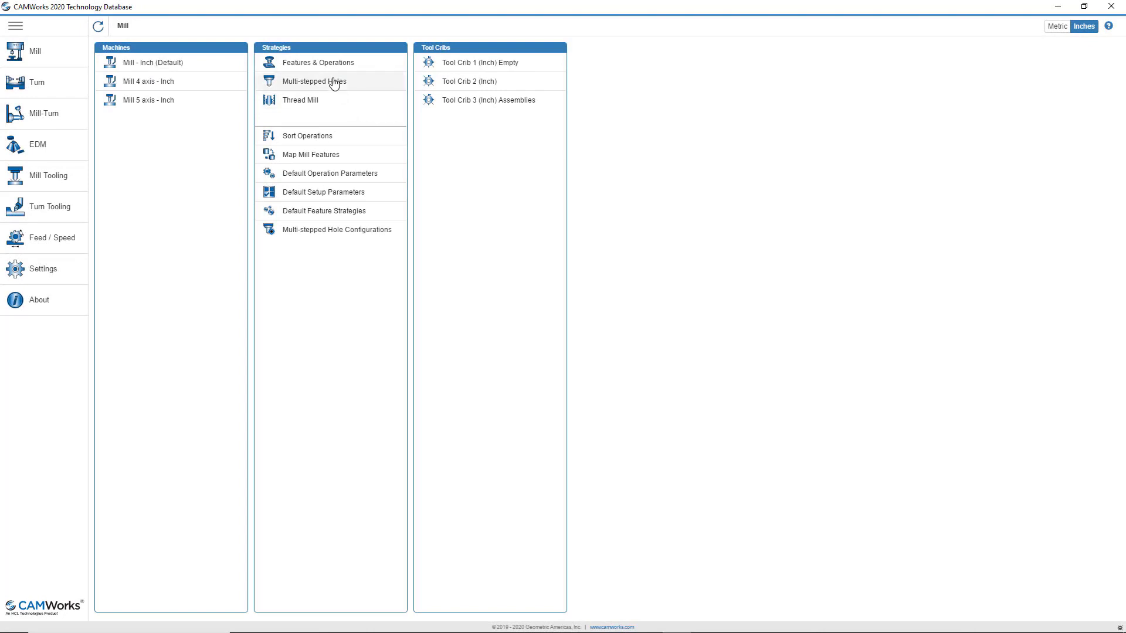
left_click(337, 65)
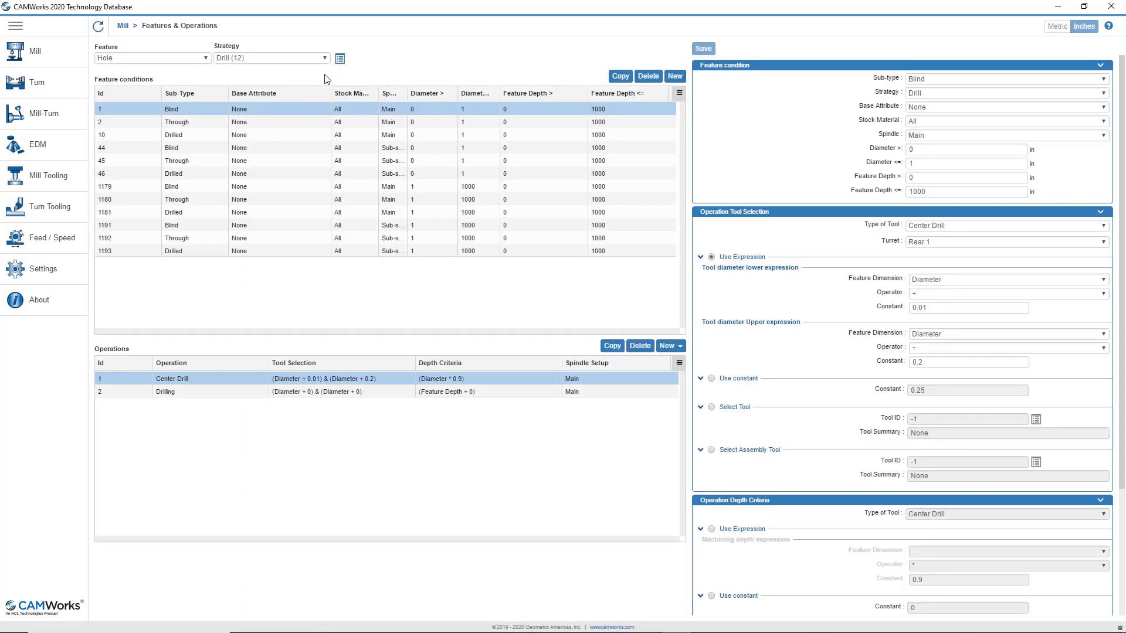
left_click(205, 58)
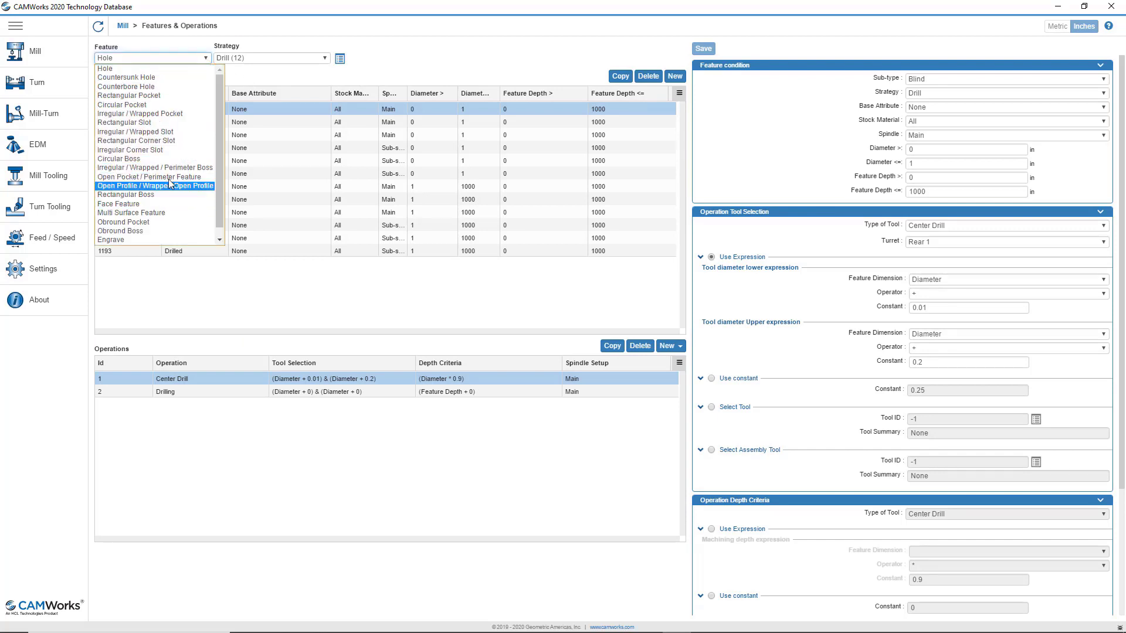
left_click(149, 96)
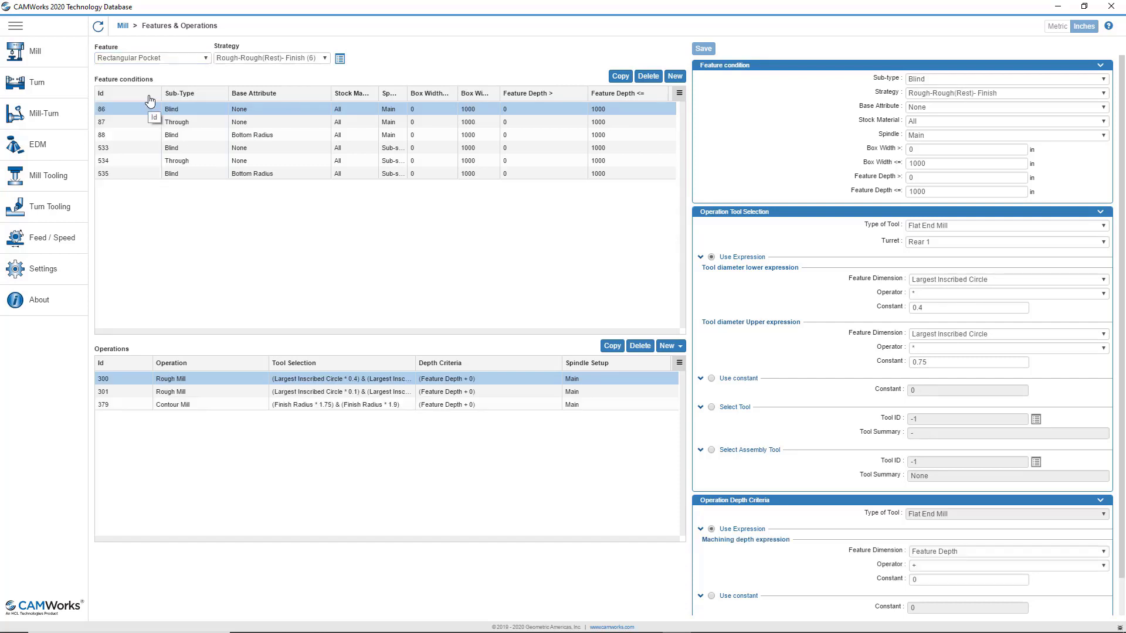
left_click(326, 59)
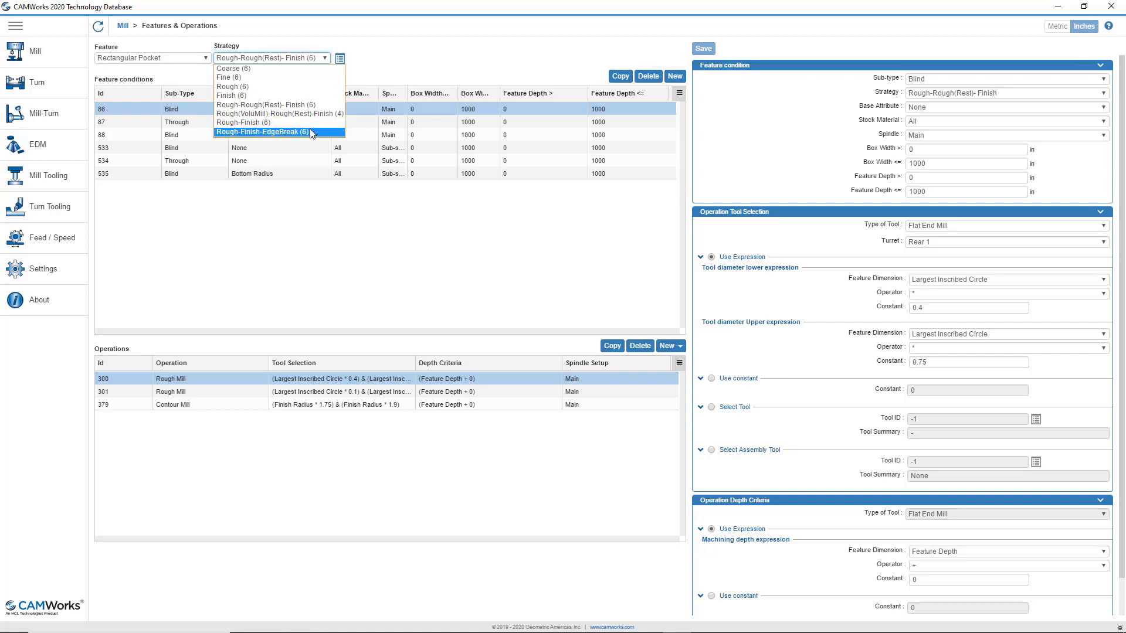
left_click(359, 78)
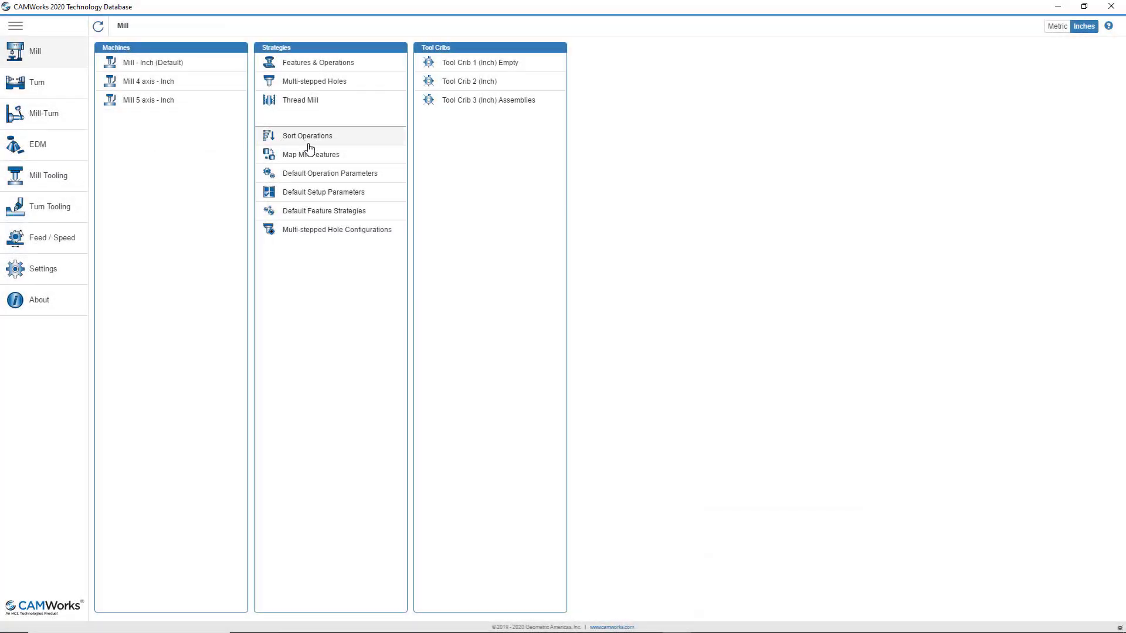
Step: Open the Map Mill Features settings and examine the mapping choices for Rectangular Slot, Rectangular Corner Slot and Open Pocket / Perimeter Feature
left_click(311, 155)
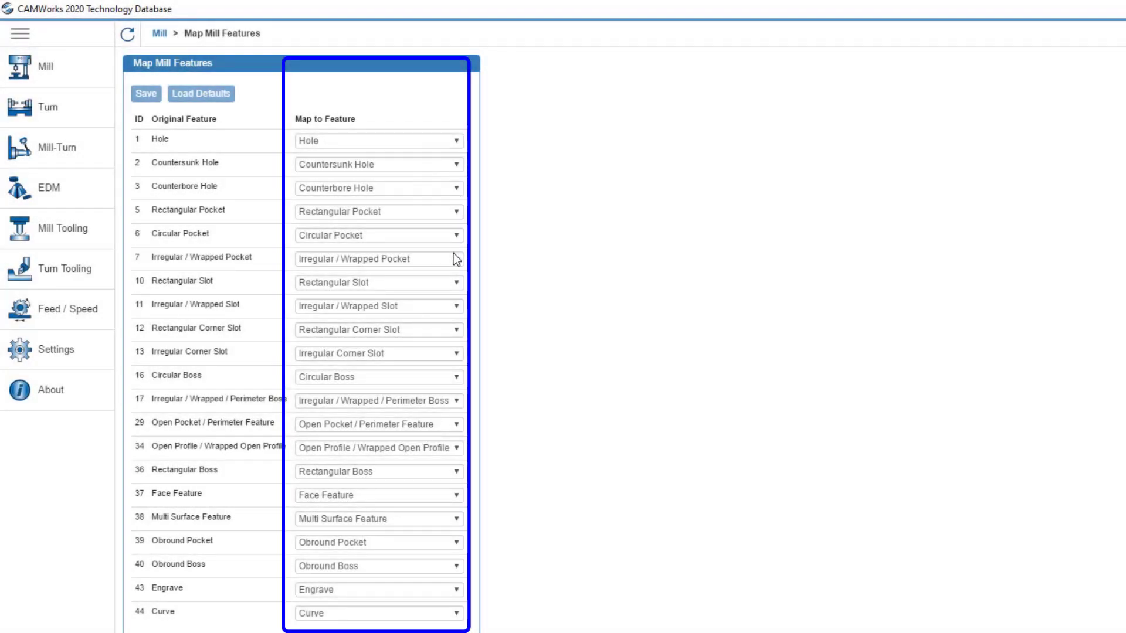
left_click(456, 283)
left_click_drag(457, 317, 459, 344)
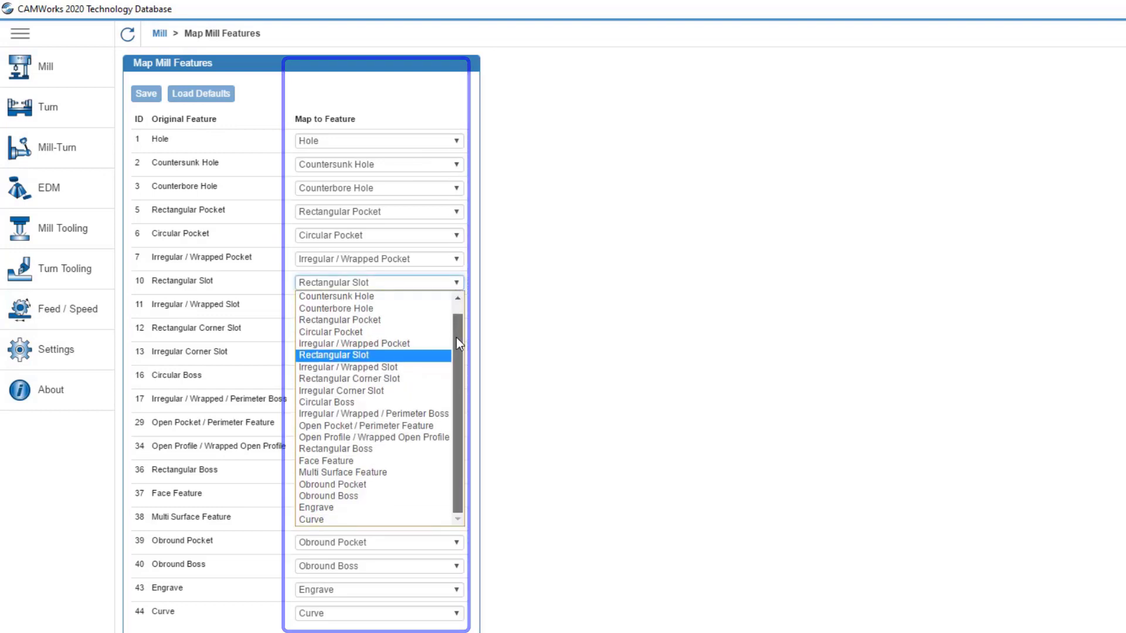
left_click(489, 304)
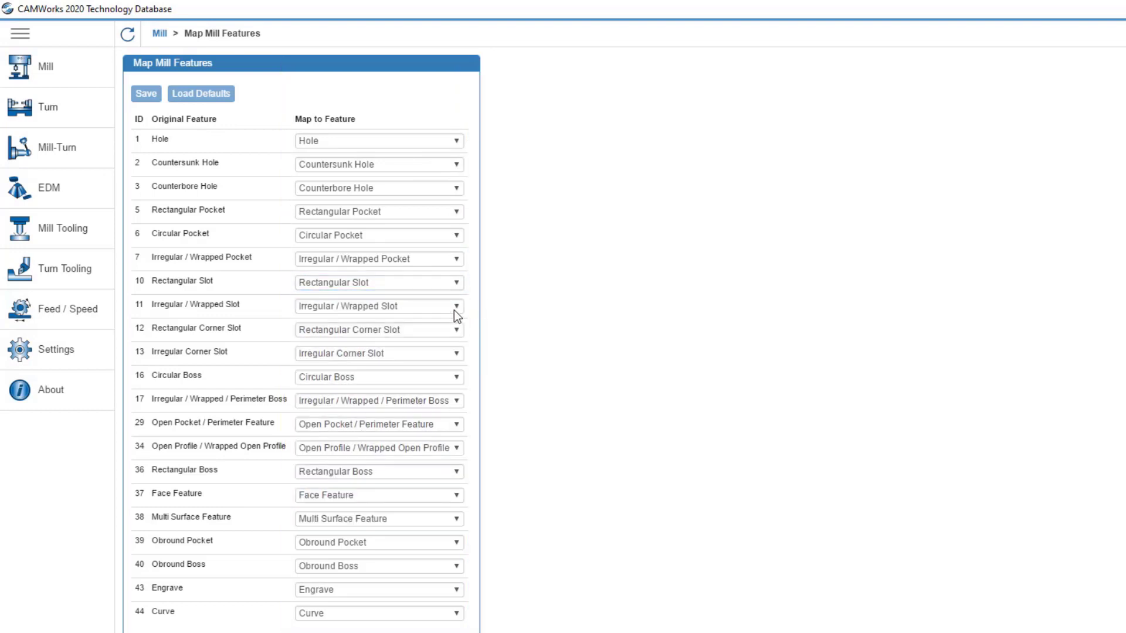
left_click(445, 330)
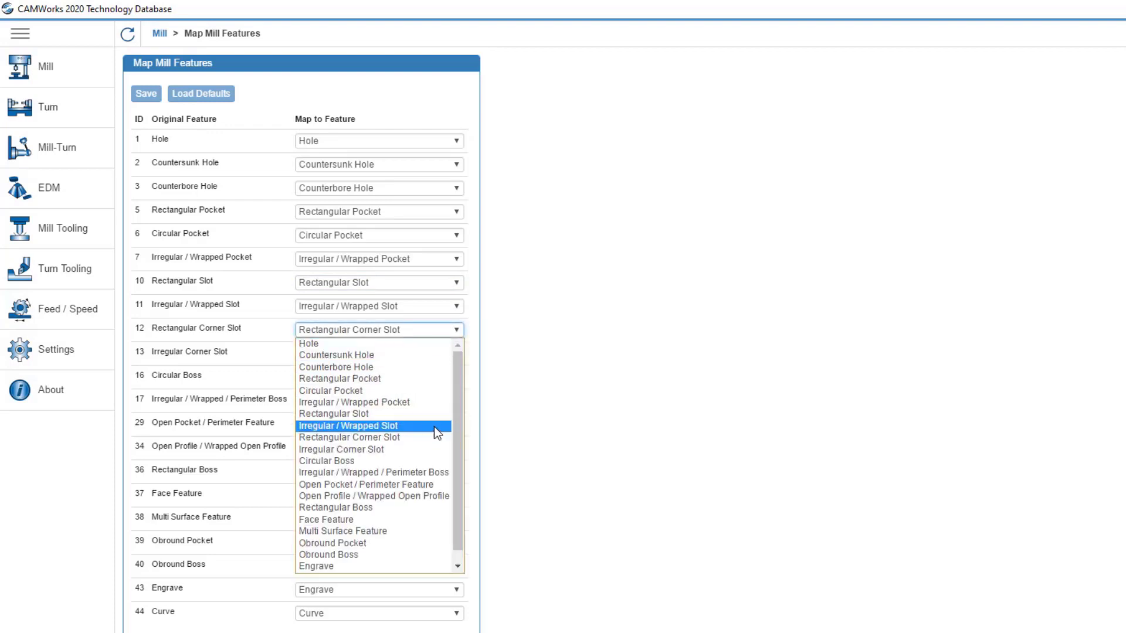
left_click(493, 425)
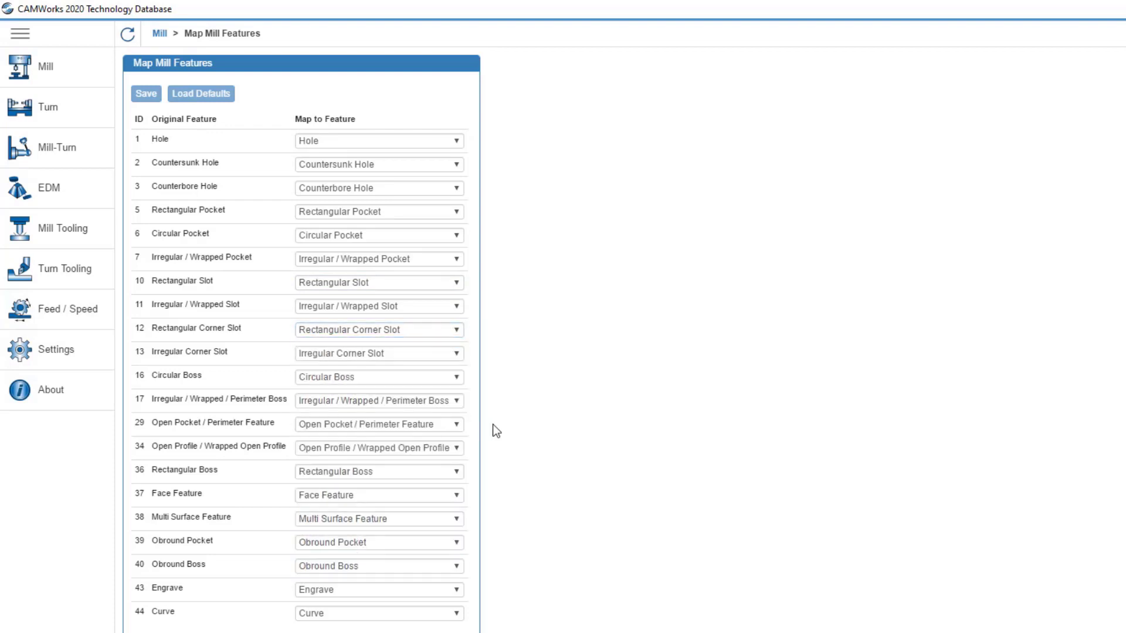
left_click(457, 425)
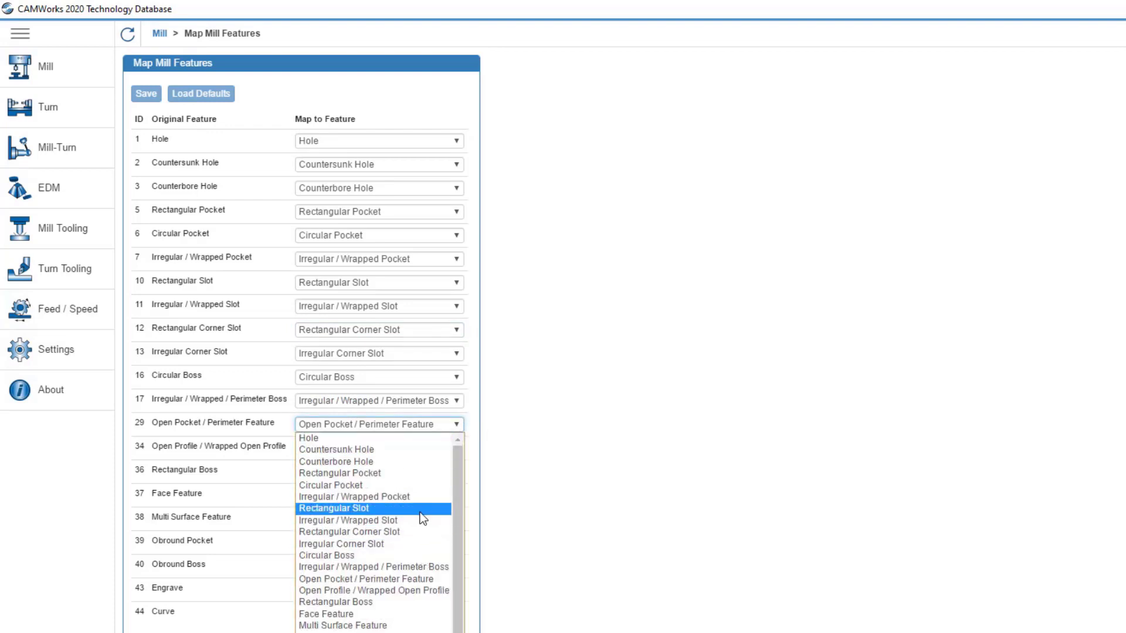
left_click(479, 472)
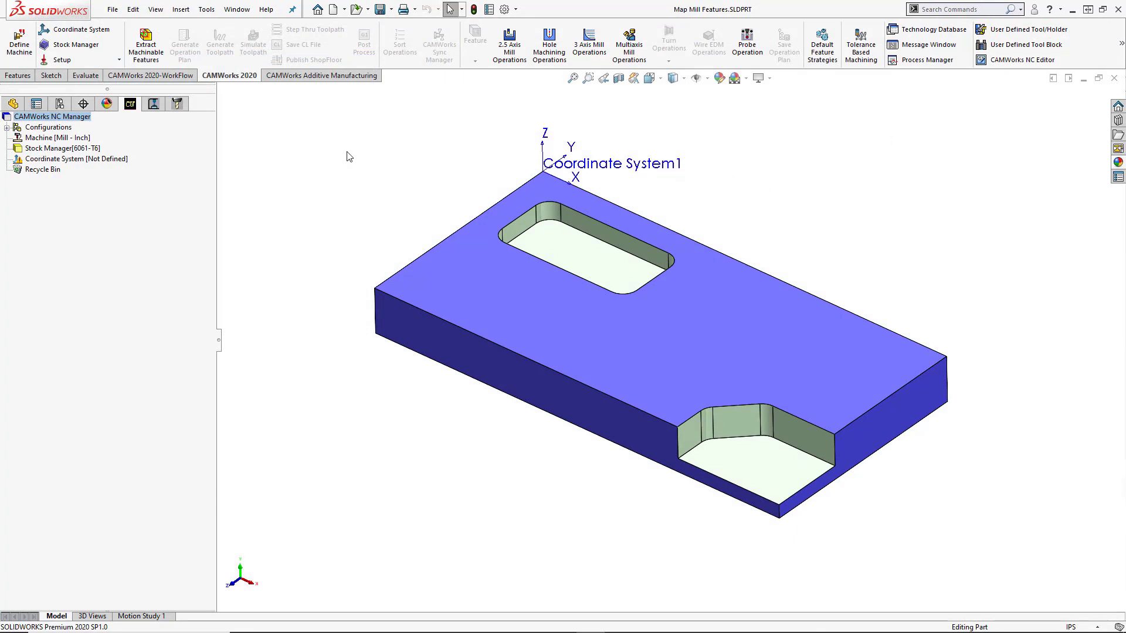
Step: In the Map Mill Features part, define the machine as Mill - Inch with Tool Crib 2 (Inch) as its active tool crib
right_click(87, 140)
left_click(116, 150)
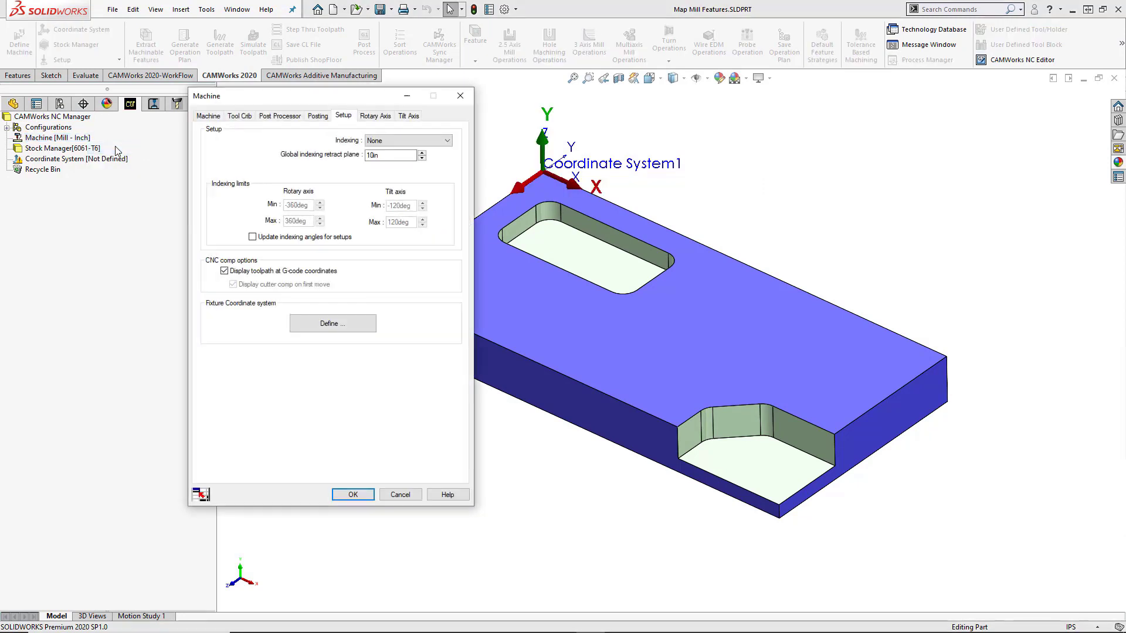
left_click(208, 117)
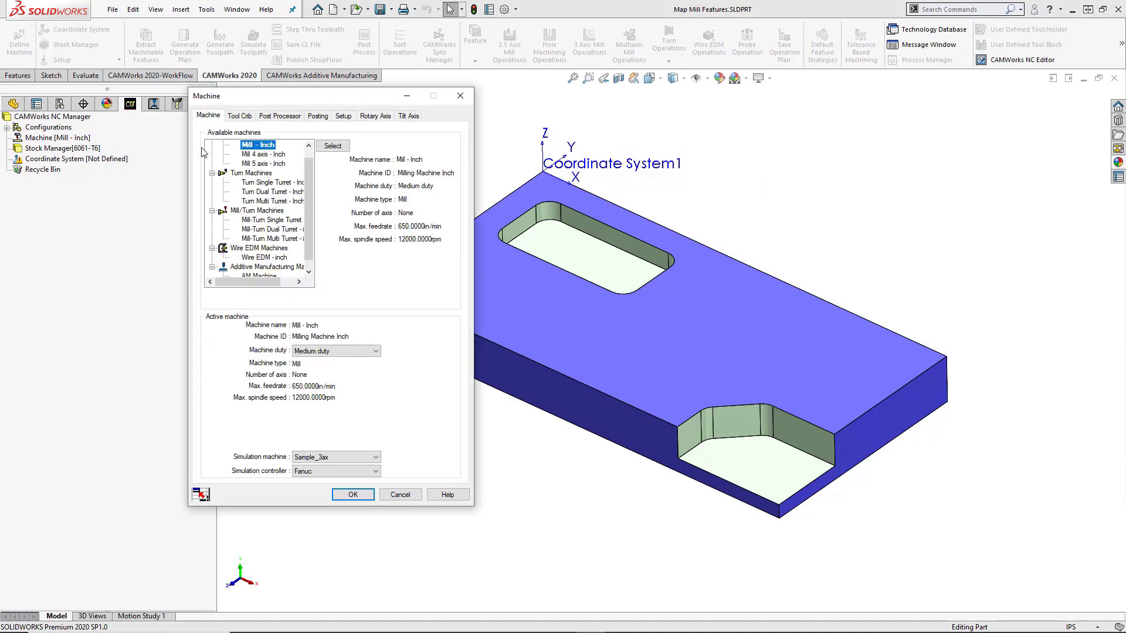
left_click(333, 146)
left_click(241, 117)
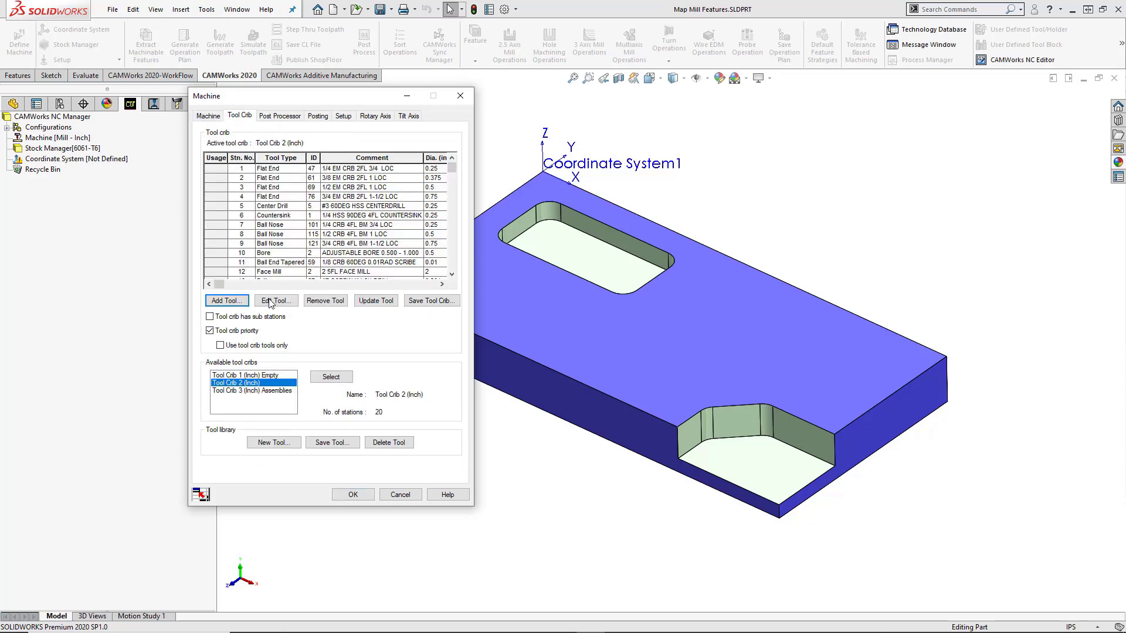
left_click(329, 377)
Step: Assign M3AXIS-TUTORIAL as the machine's active post processor
left_click(280, 116)
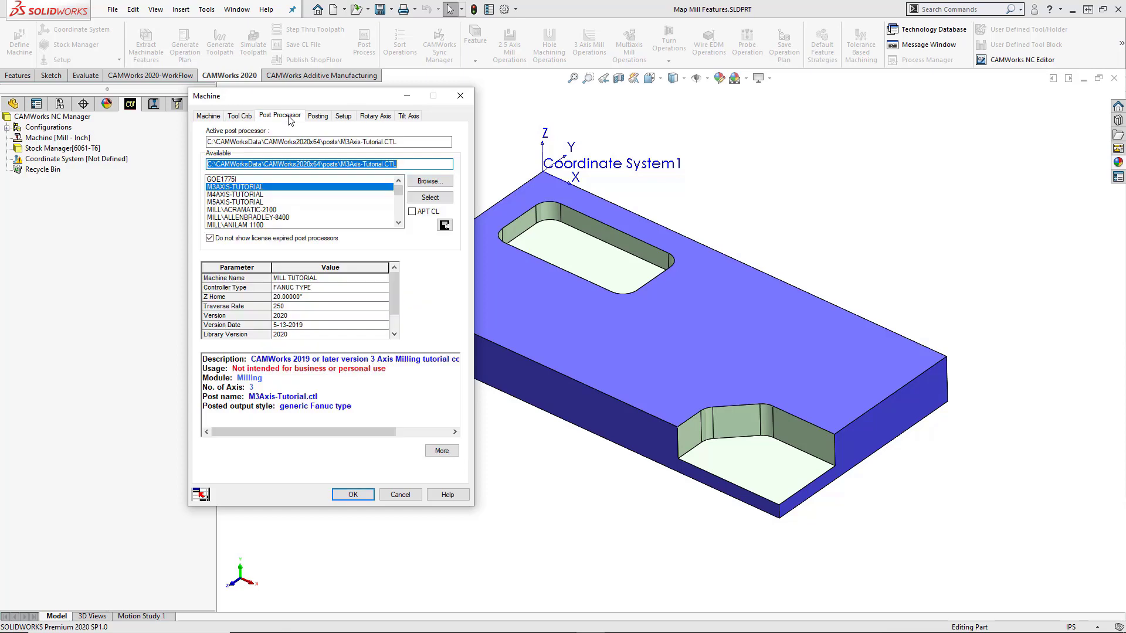
left_click(283, 187)
left_click(426, 200)
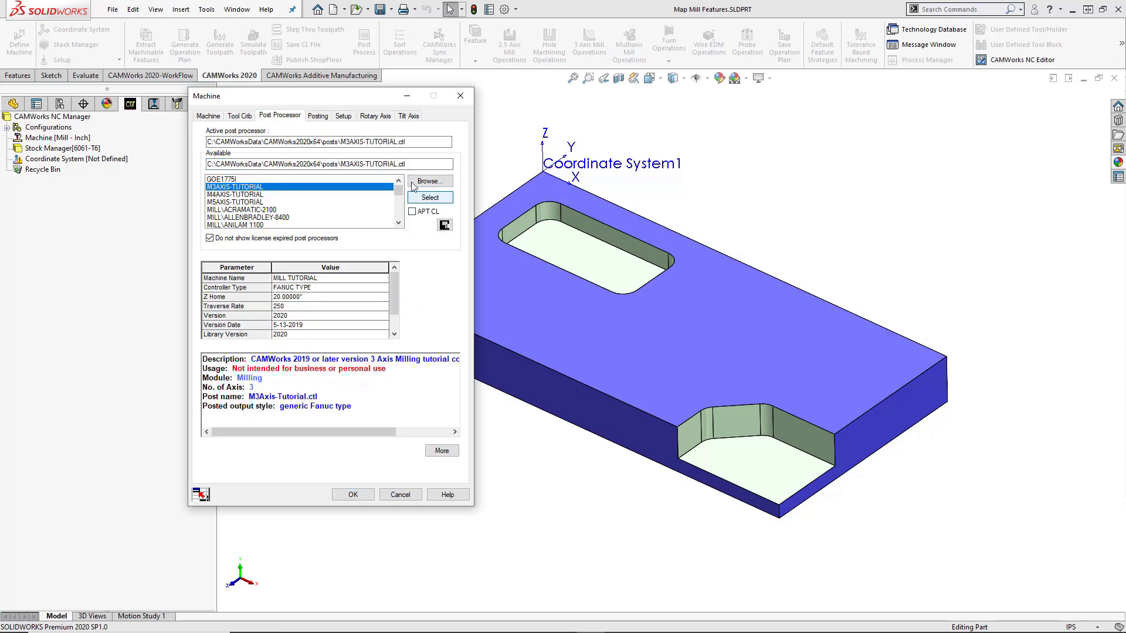
Step: Define the fixture coordinate system with the SOLIDWORKS Coordinate System method using Coordinate System1, and accept the machine definition
left_click(343, 116)
left_click(332, 324)
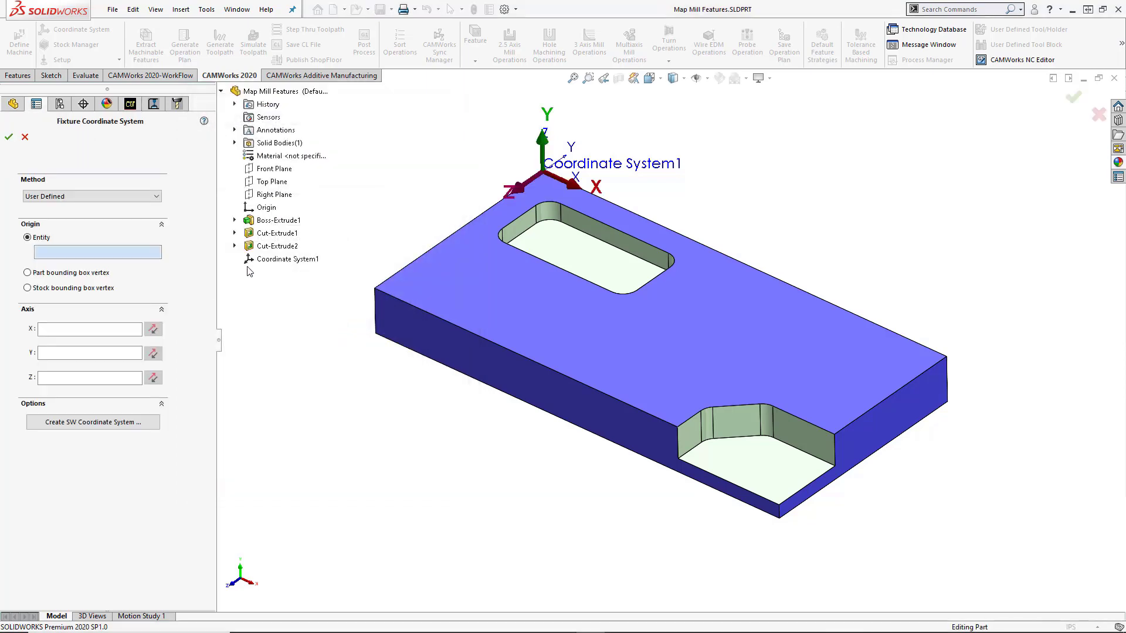
left_click(156, 197)
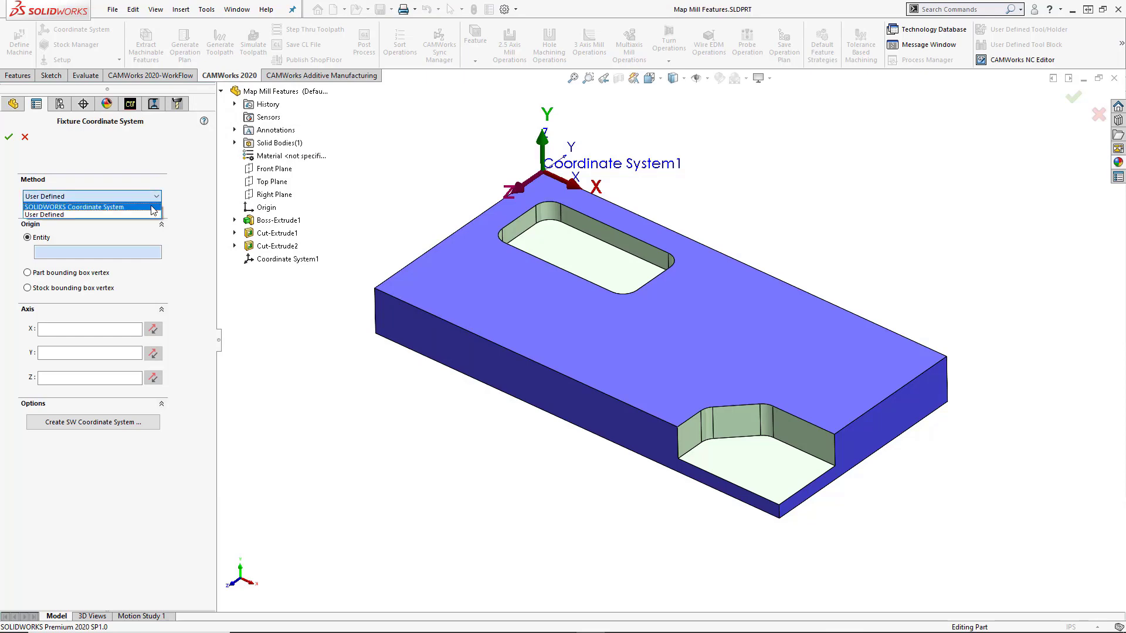
left_click(153, 206)
left_click(82, 291)
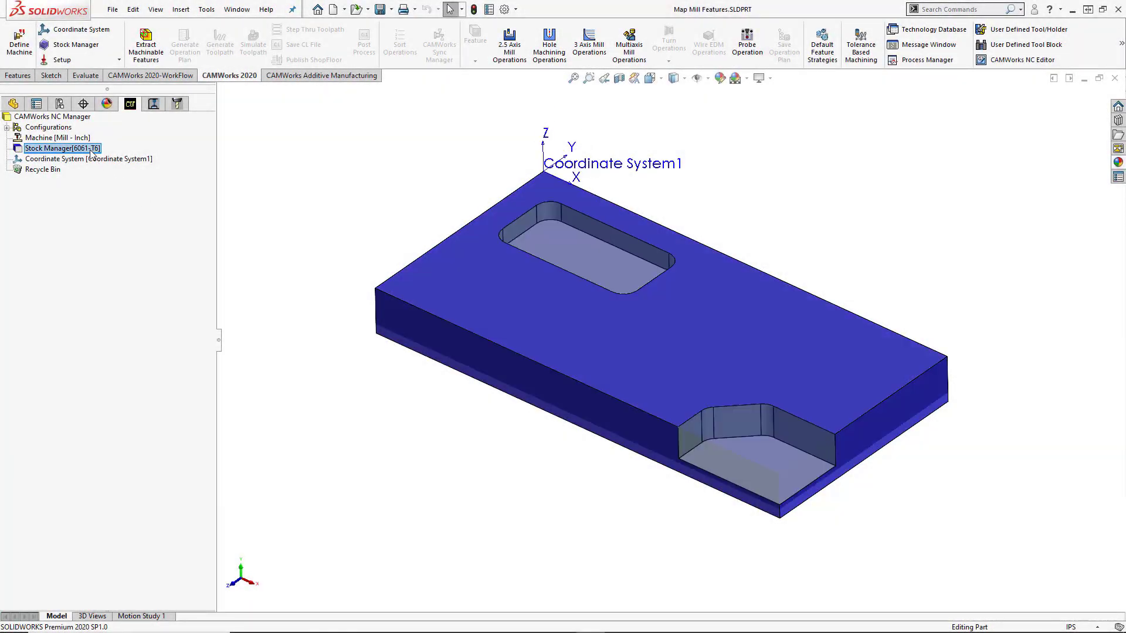
Step: Set the bounding-box stock's coordinate system to Coordinate System1
right_click(89, 150)
left_click(105, 158)
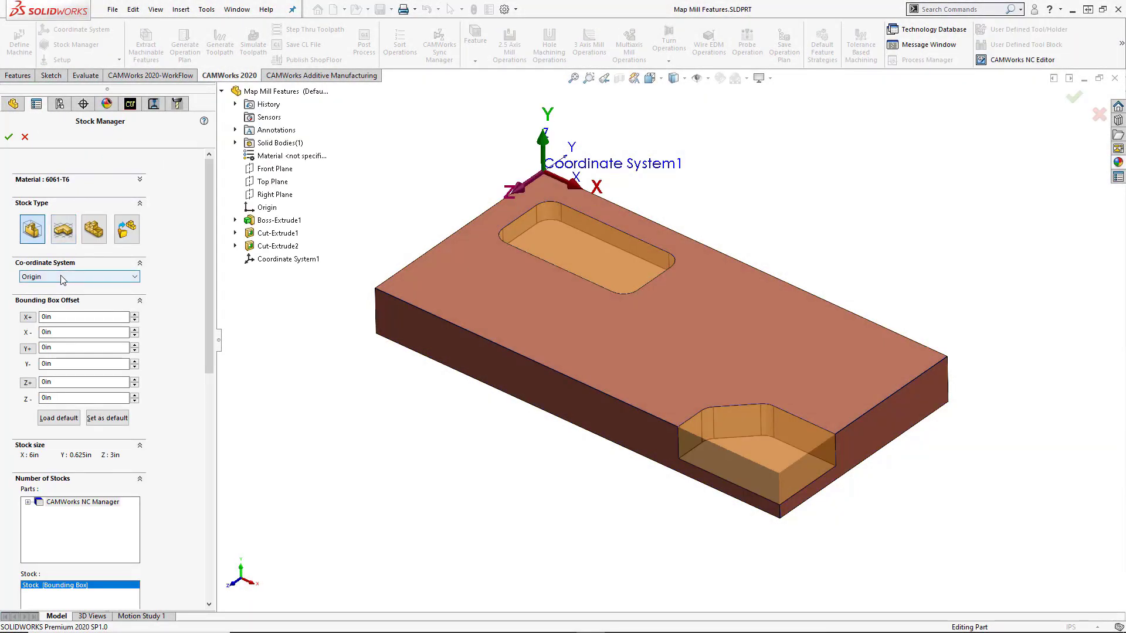
left_click(62, 277)
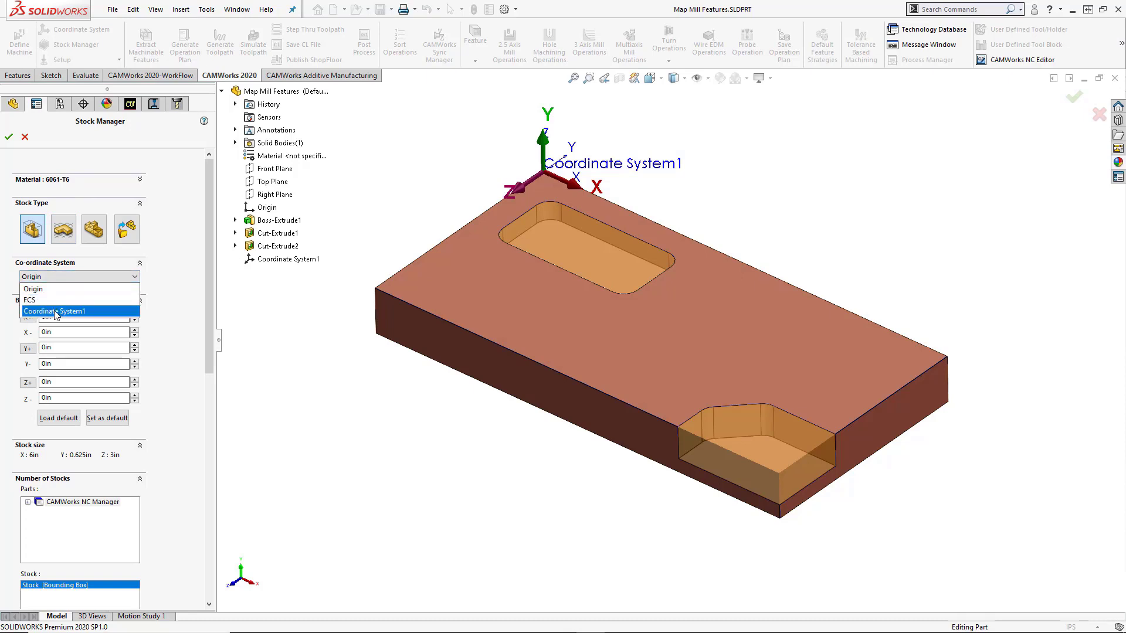
left_click(55, 312)
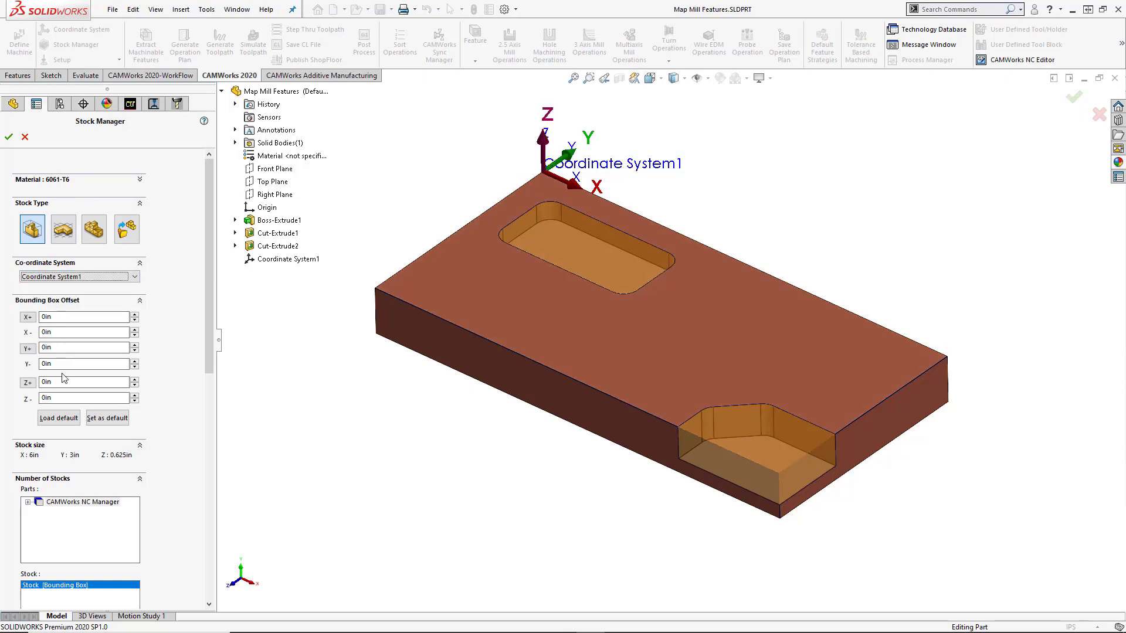
left_click(9, 137)
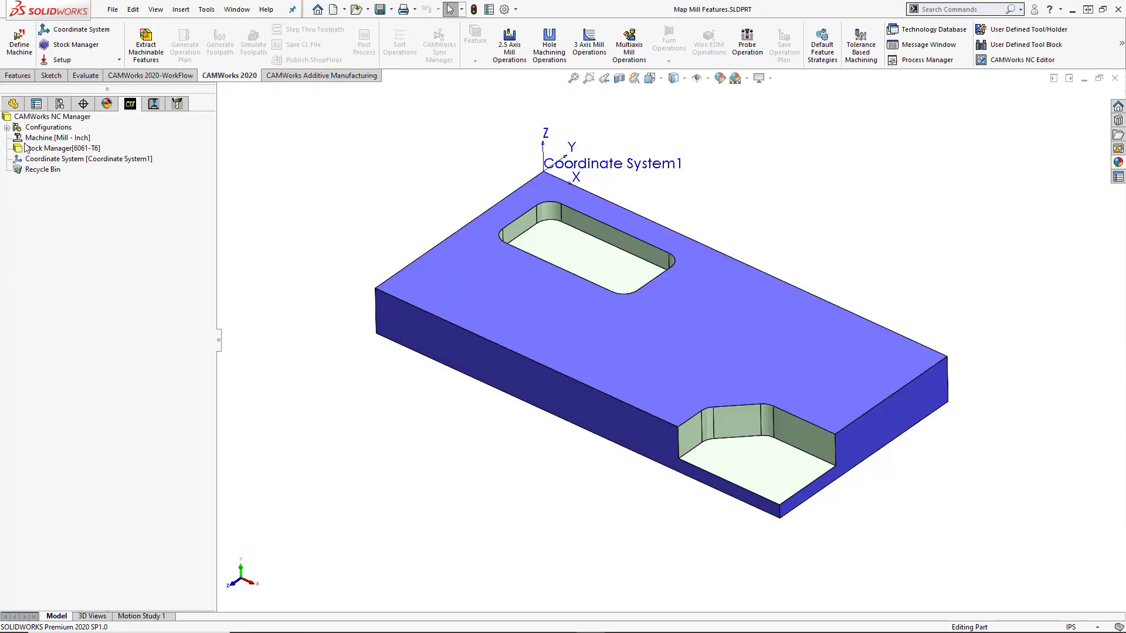
Step: Extract the part's machinable features and set the strategy of Rectangular Pocket1 to Rough-Finish-EdgeBreak
left_click(140, 51)
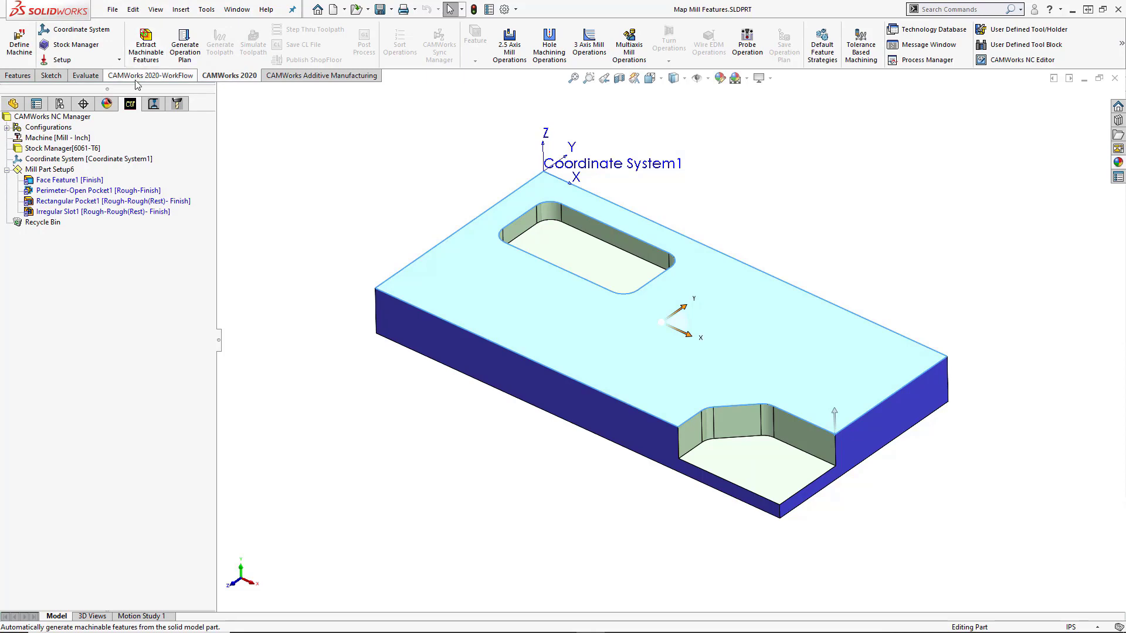
left_click(125, 202)
right_click(126, 202)
left_click(161, 210)
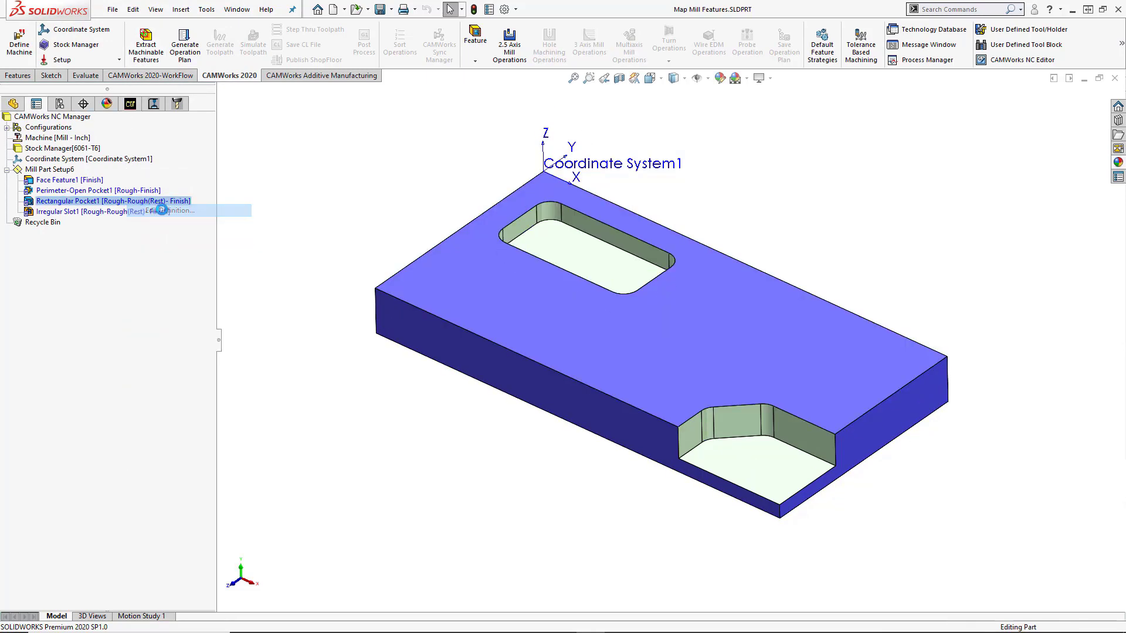
left_click(172, 179)
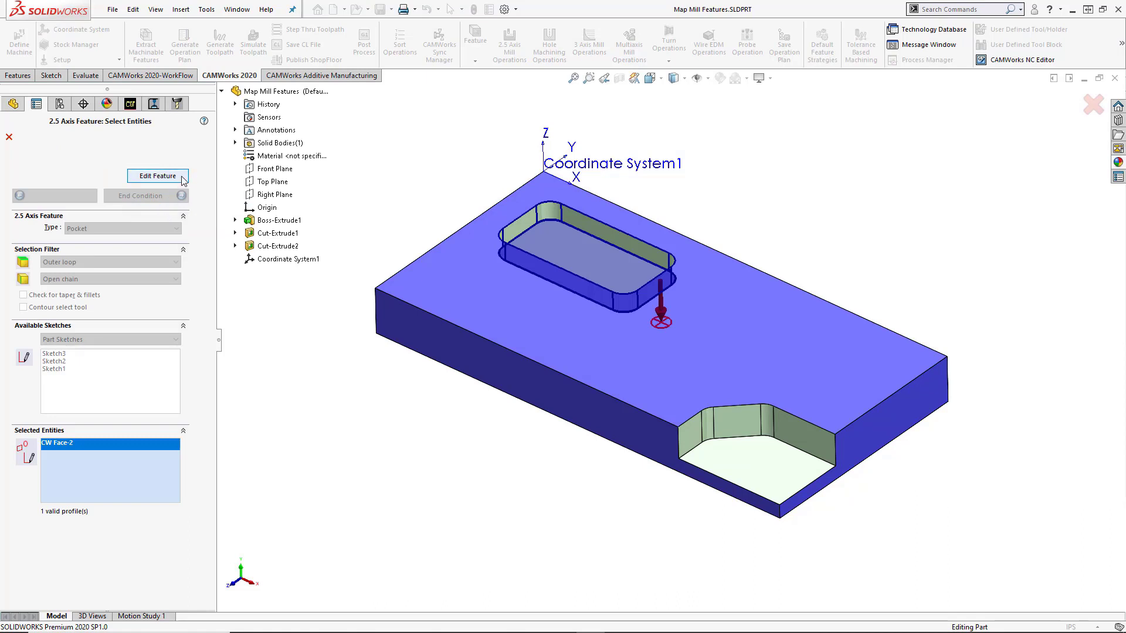
left_click(170, 195)
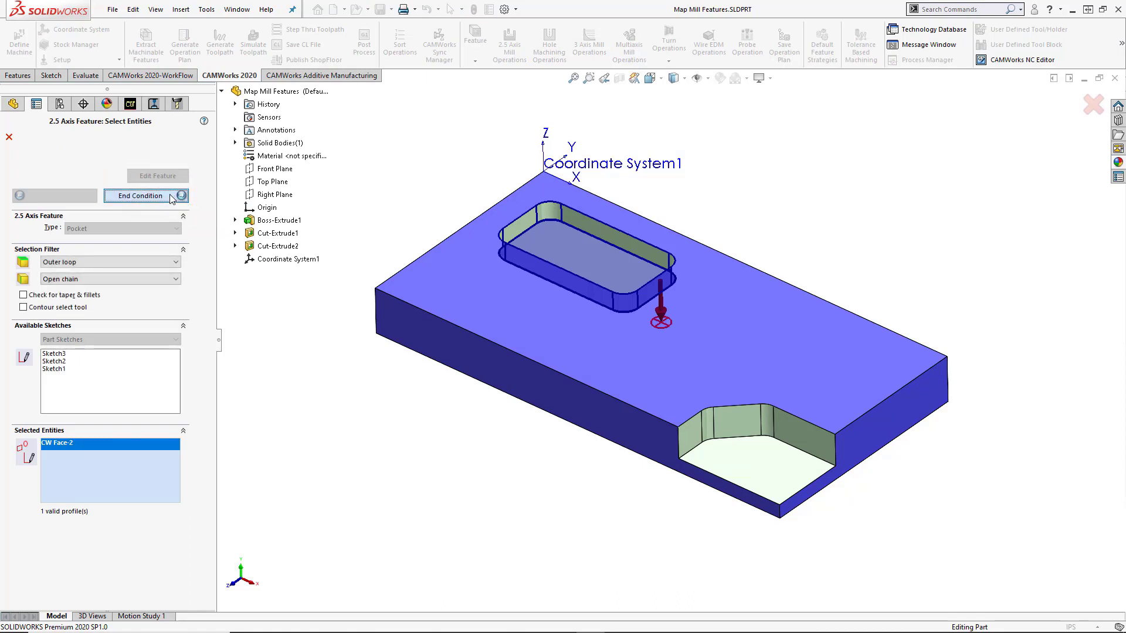
left_click(150, 250)
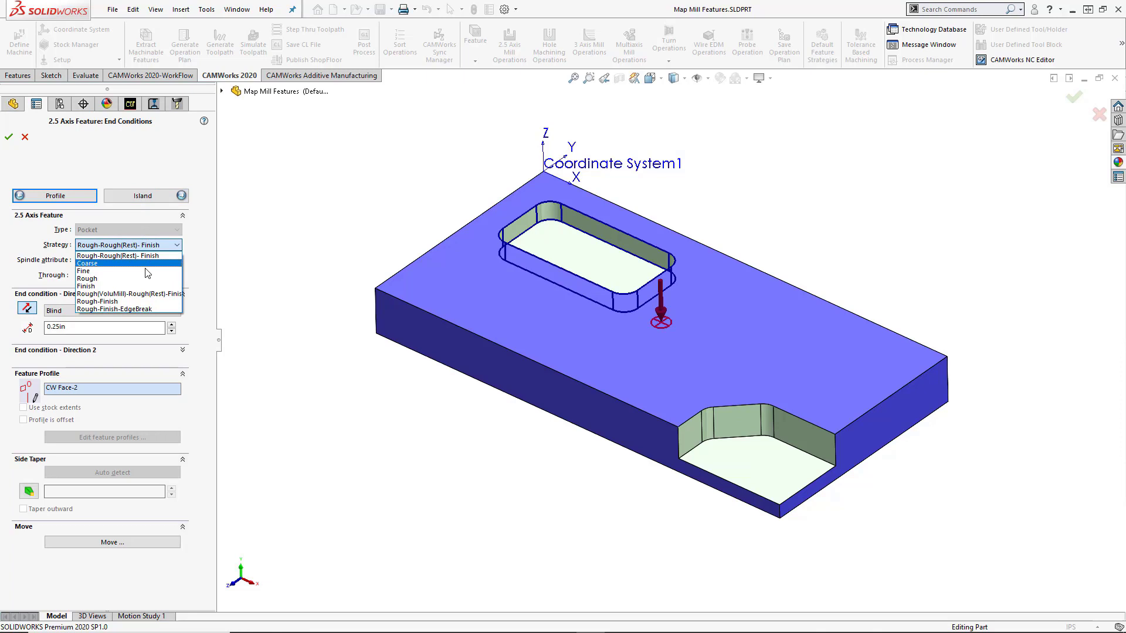
left_click(143, 314)
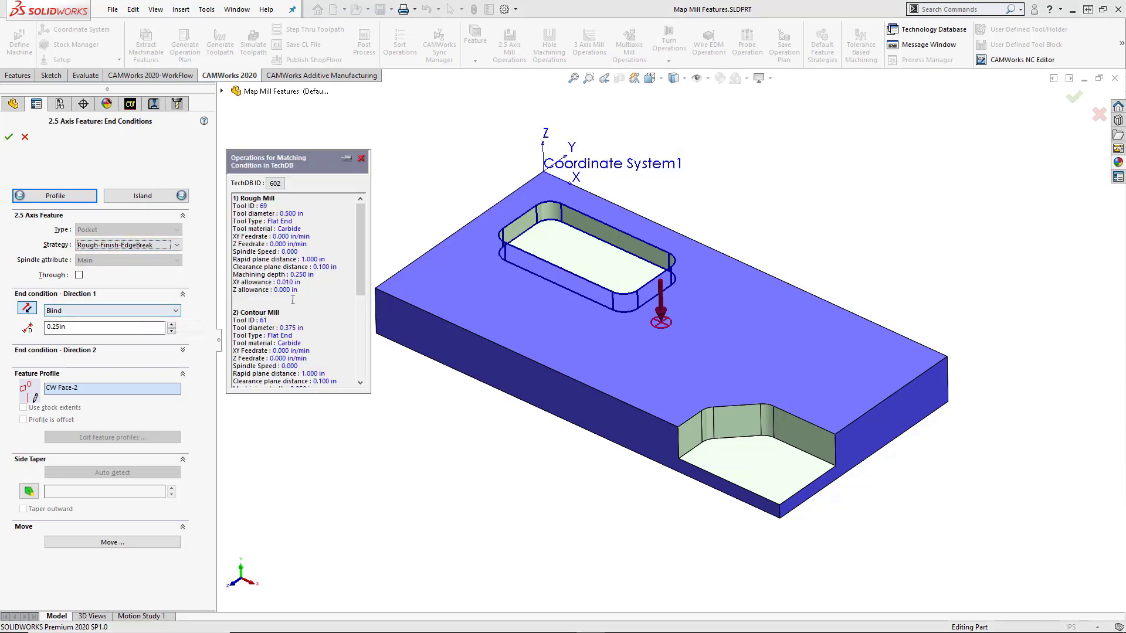
mouse_move(359, 289)
left_mouse_down()
mouse_move(357, 353)
mouse_move(359, 282)
left_mouse_up()
key("Return")
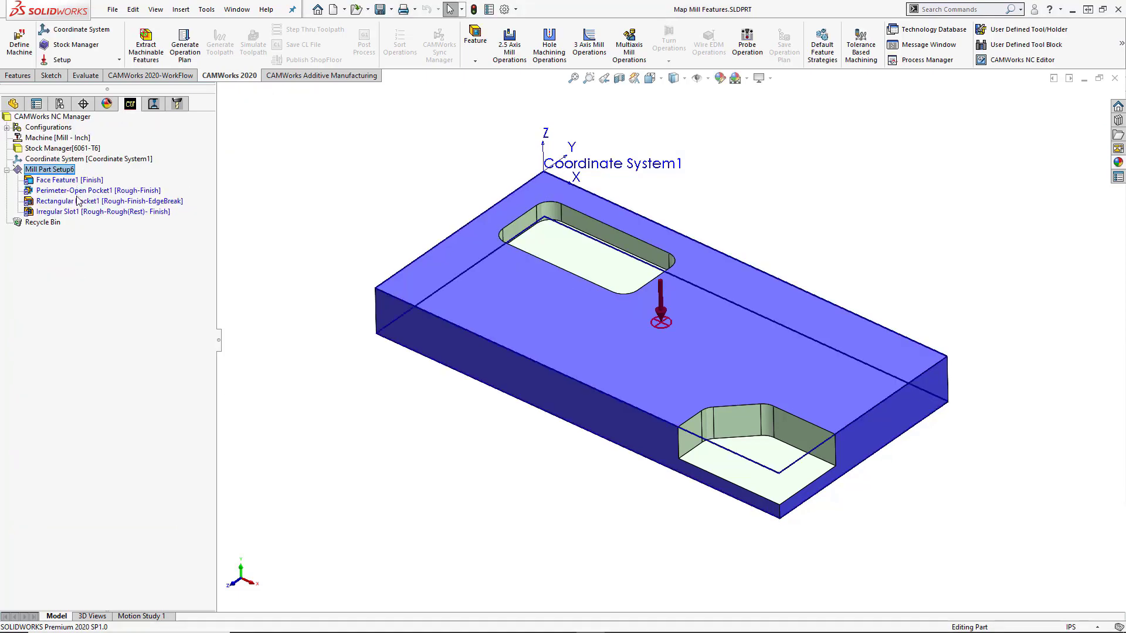
Step: Generate the operation plan for Rectangular Pocket1 and the toolpaths for Mill Part Setup6
right_click(78, 202)
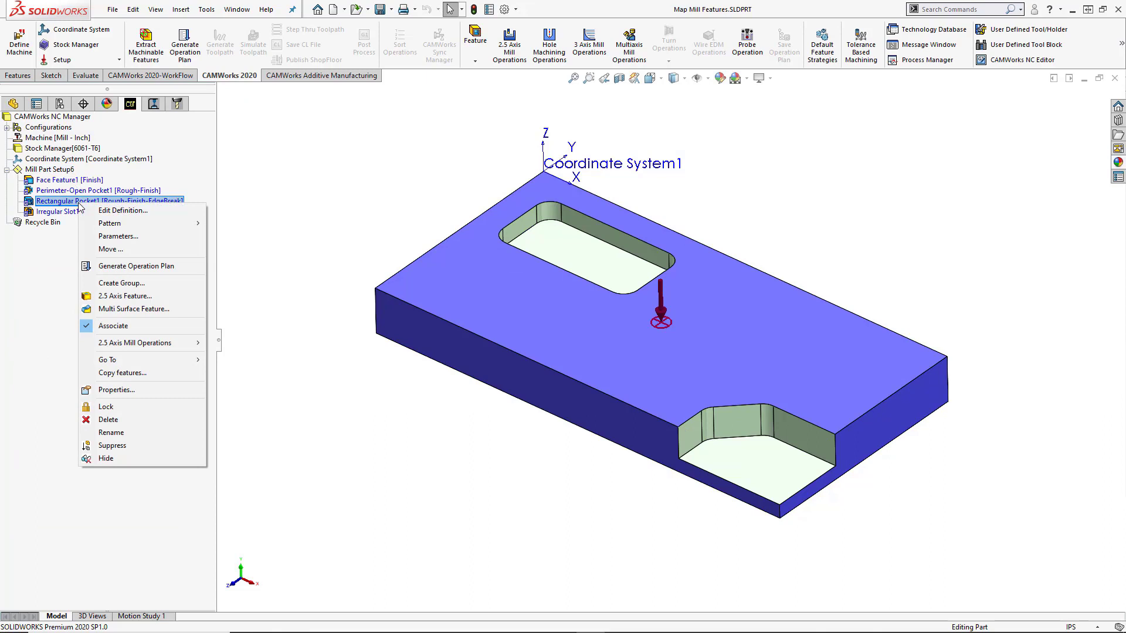
left_click(94, 266)
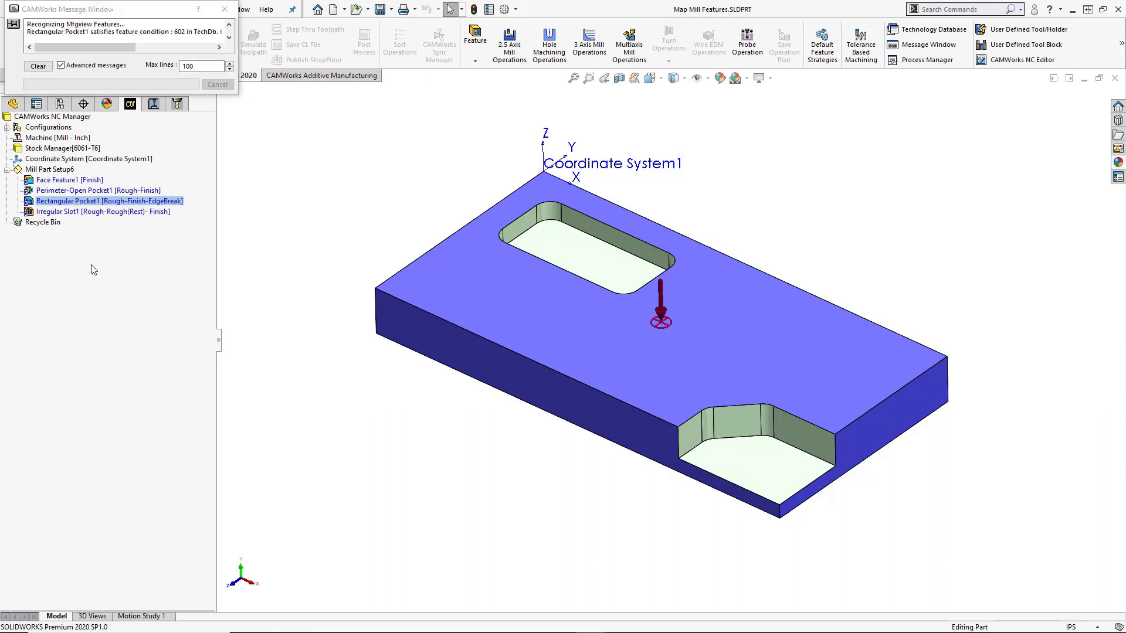
right_click(83, 169)
left_click(93, 203)
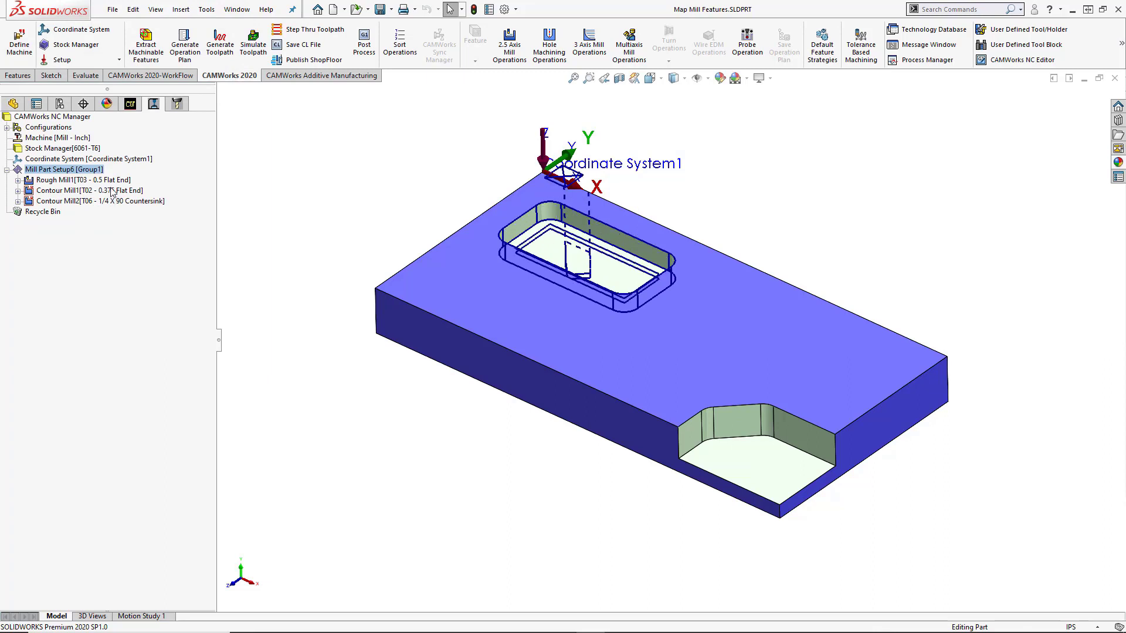
Step: Reassign the Rough Mill1 operation to tool T02 - 0.375 Flat End in Tool Crib 2 (Inch)
left_click(114, 181)
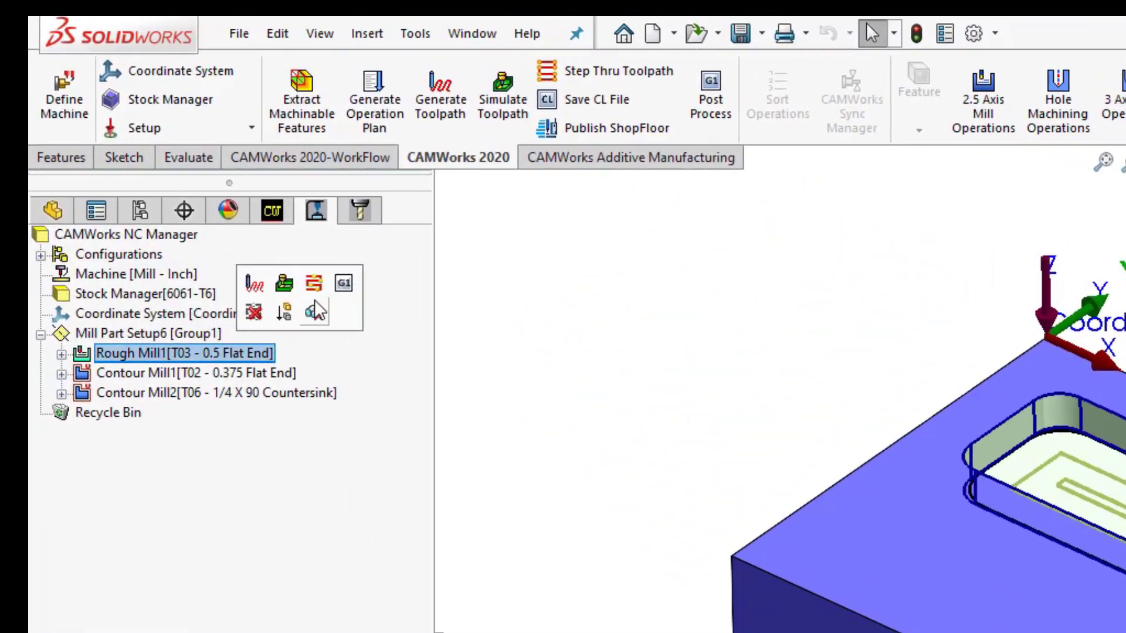
left_click(359, 210)
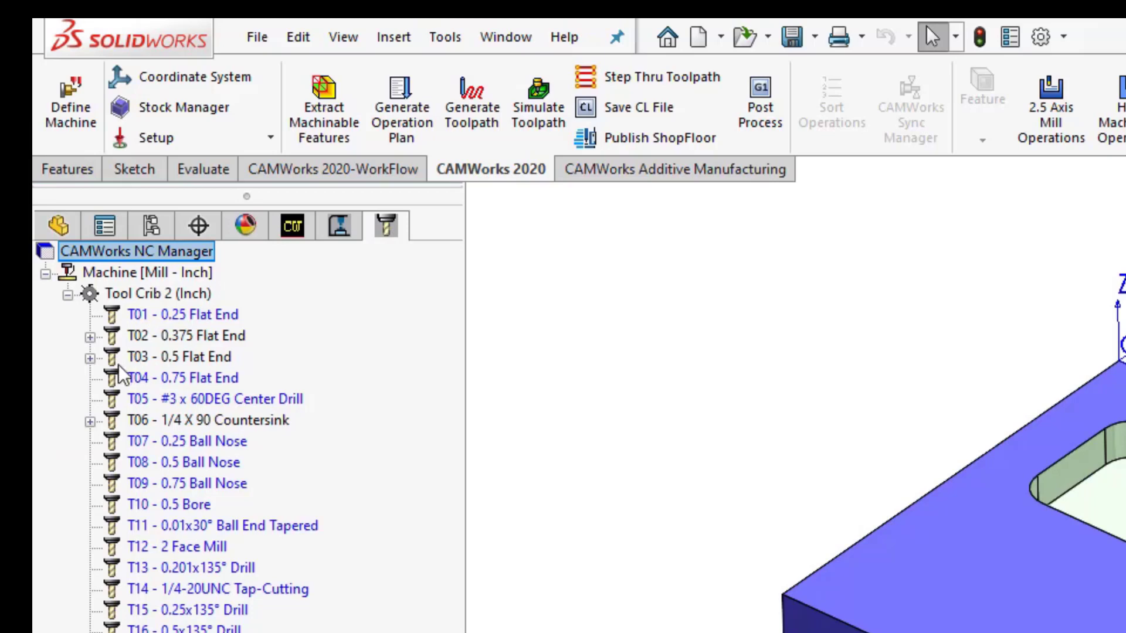
left_click(89, 358)
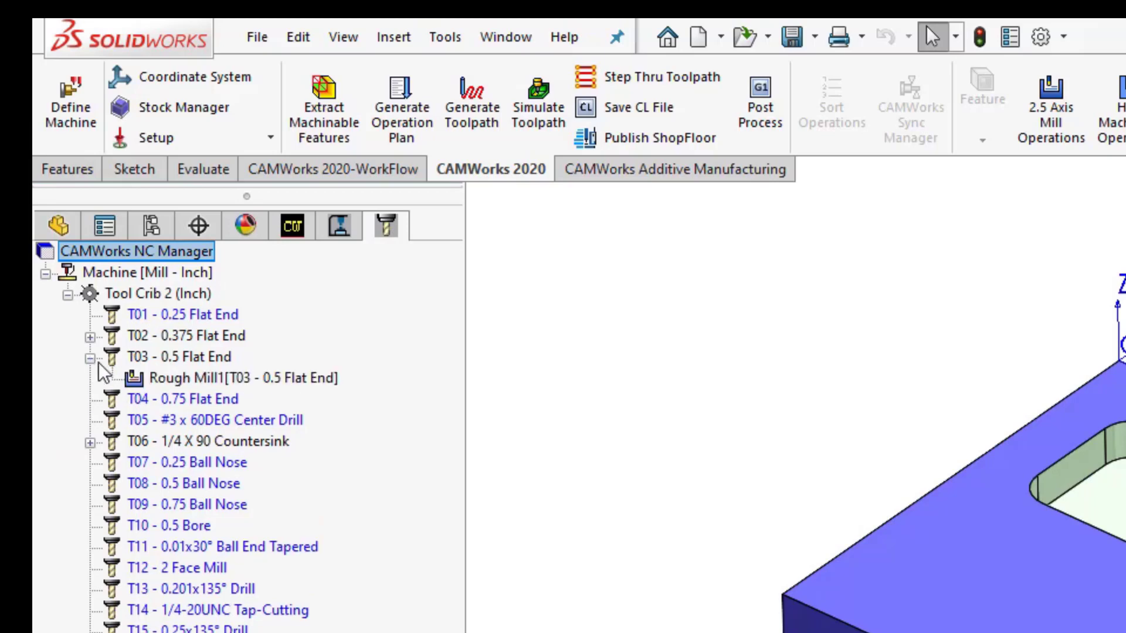
left_click(137, 390)
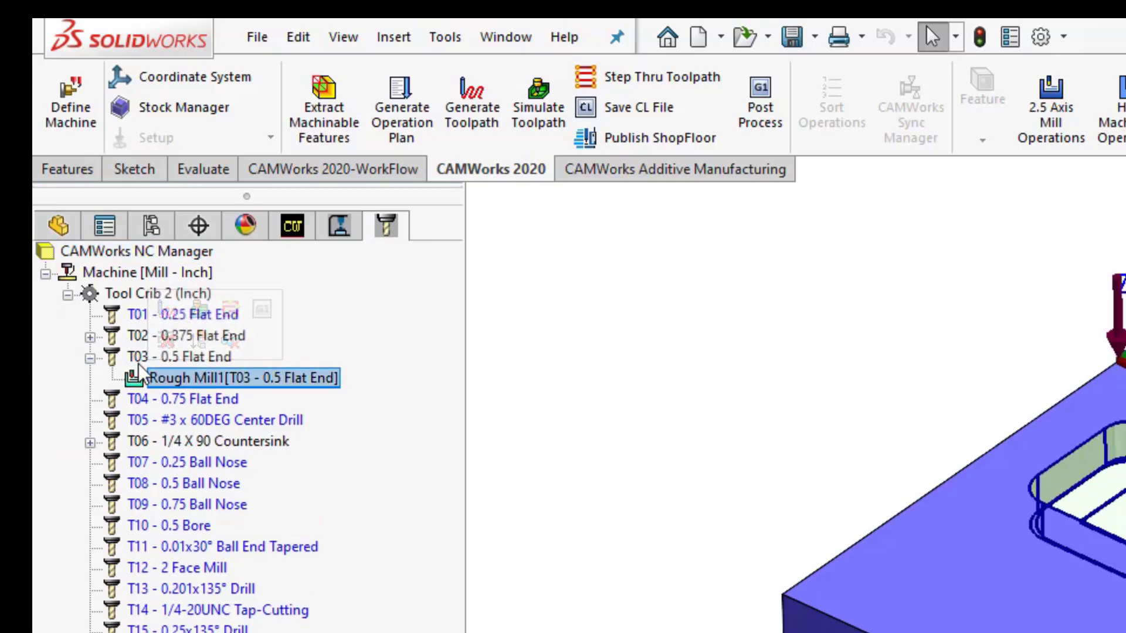
left_click(145, 334)
left_click_drag(145, 335, 144, 334)
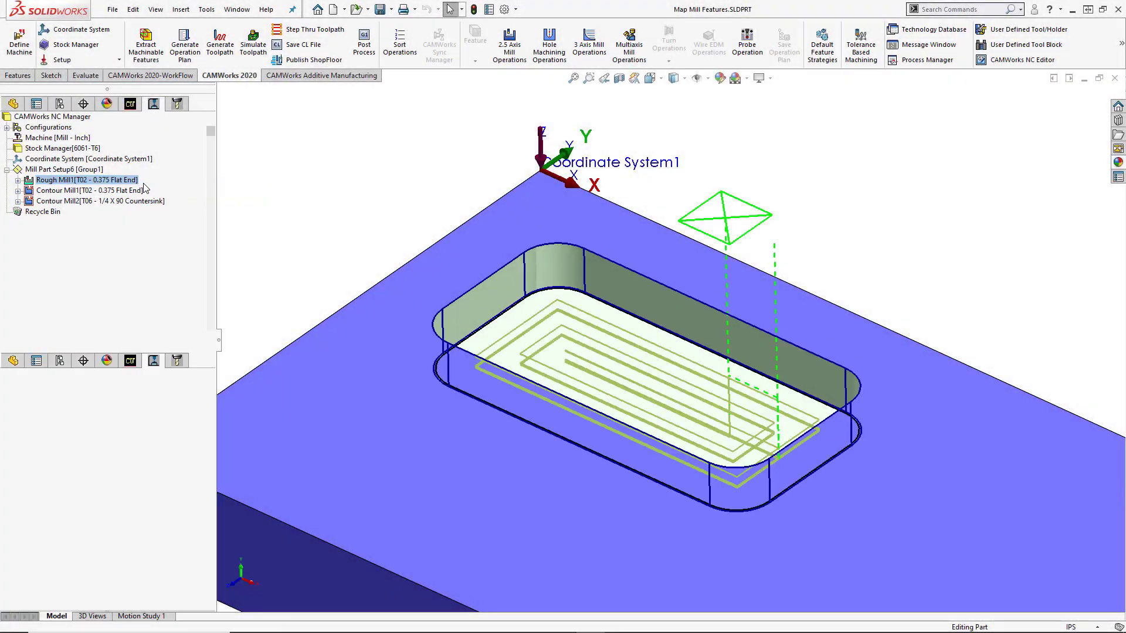
Step: Change the Rough Mill1 operation's pocketing pattern to VoluMill and preview its toolpath before accepting the parameters
double_click(94, 180)
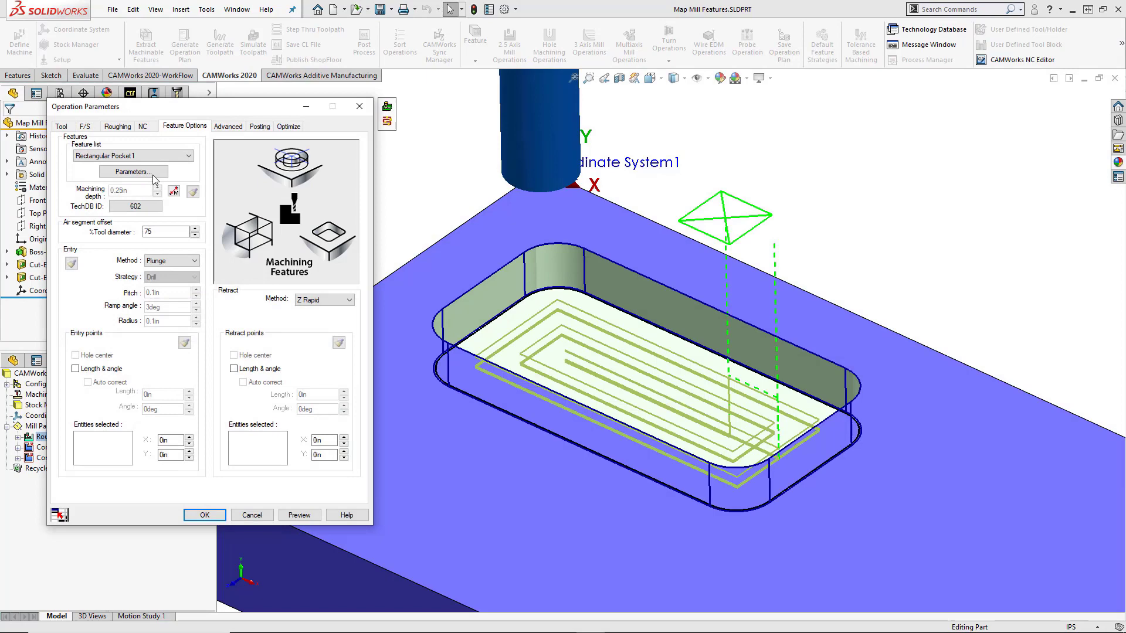
left_click(118, 126)
left_click(133, 151)
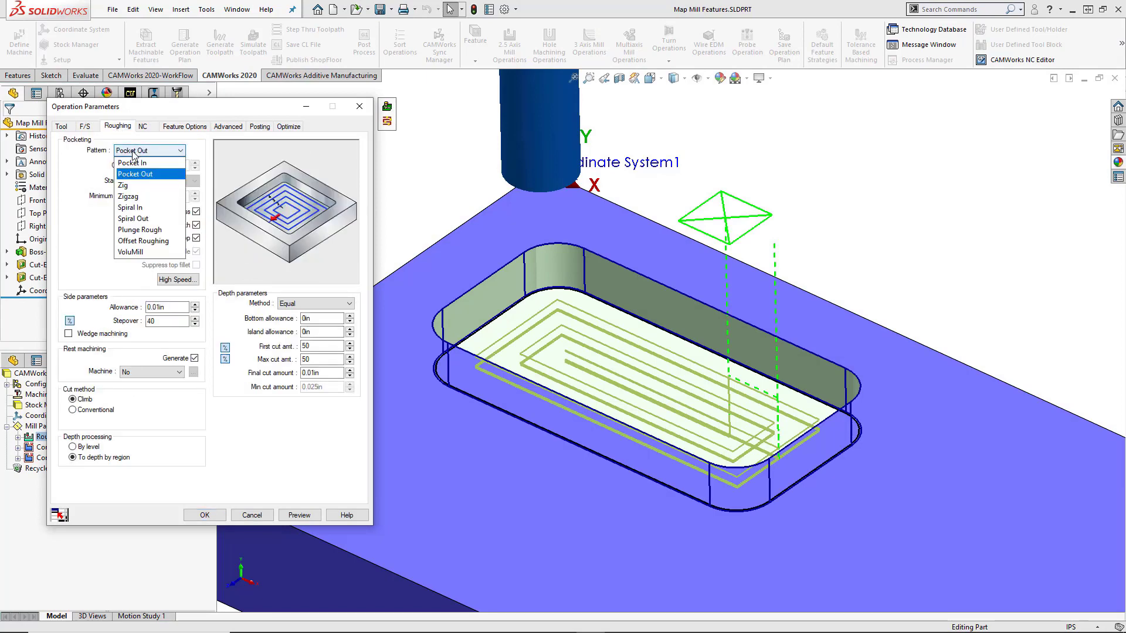
left_click(143, 253)
left_click(286, 516)
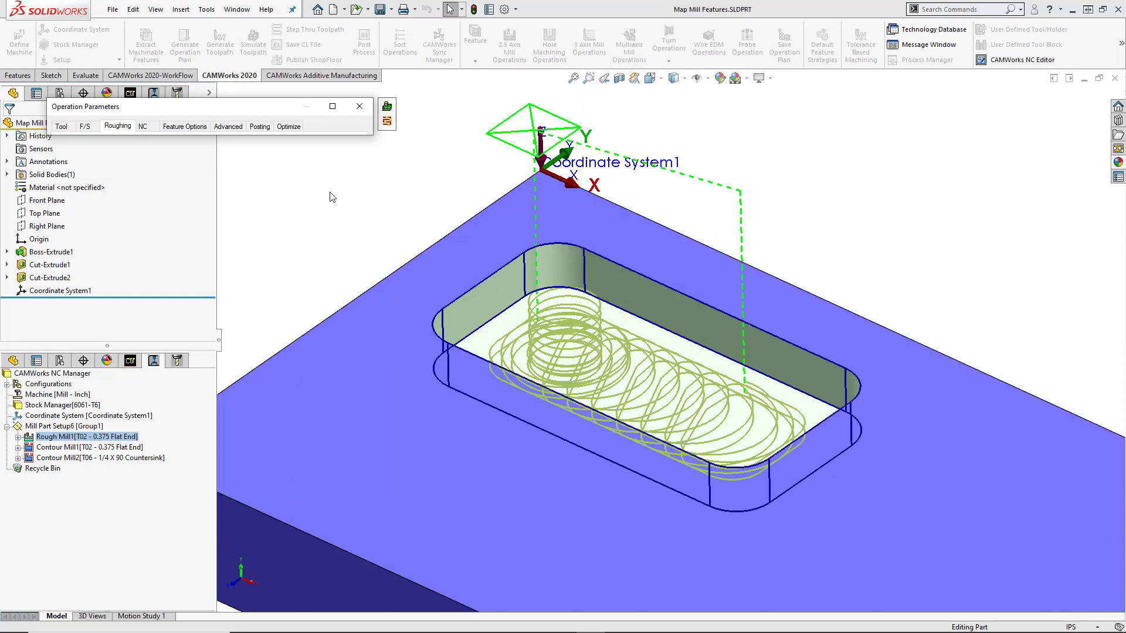
left_click(333, 108)
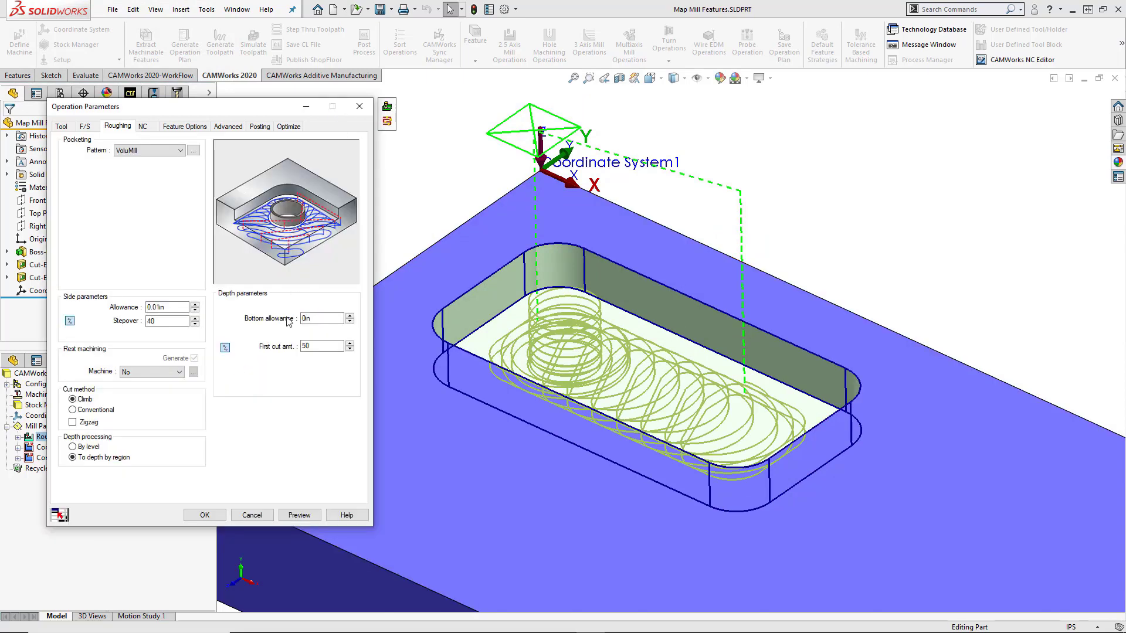
left_click(212, 515)
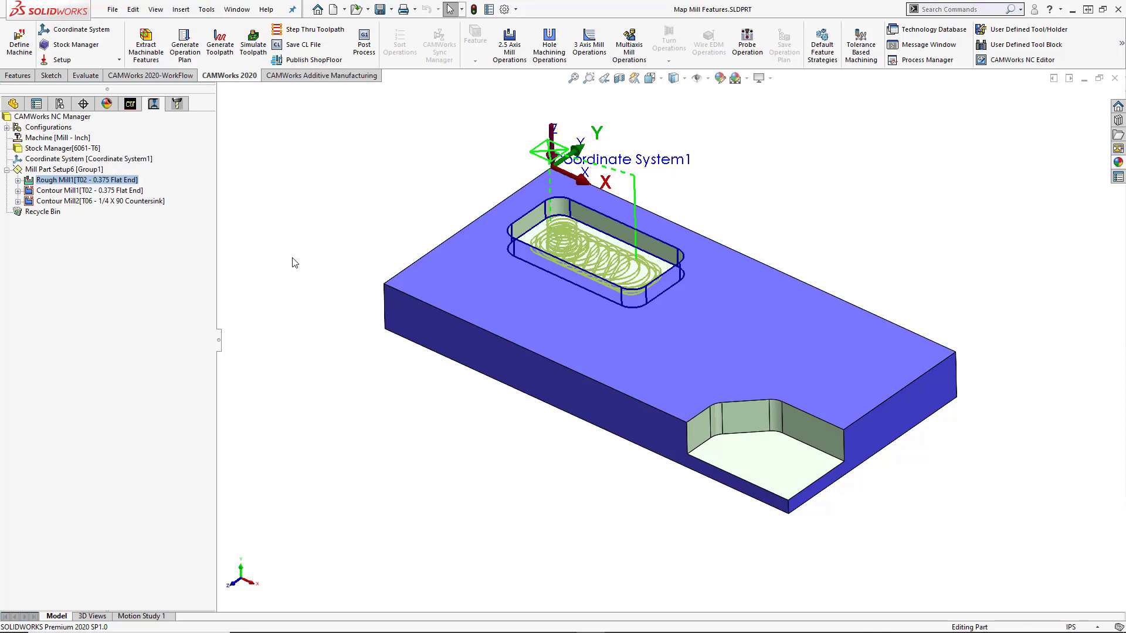
Step: Save Rectangular Pocket1's operation plan to the database as a new feature condition under a new strategy named TEST CONDITION
right_click_drag(293, 252, 292, 291)
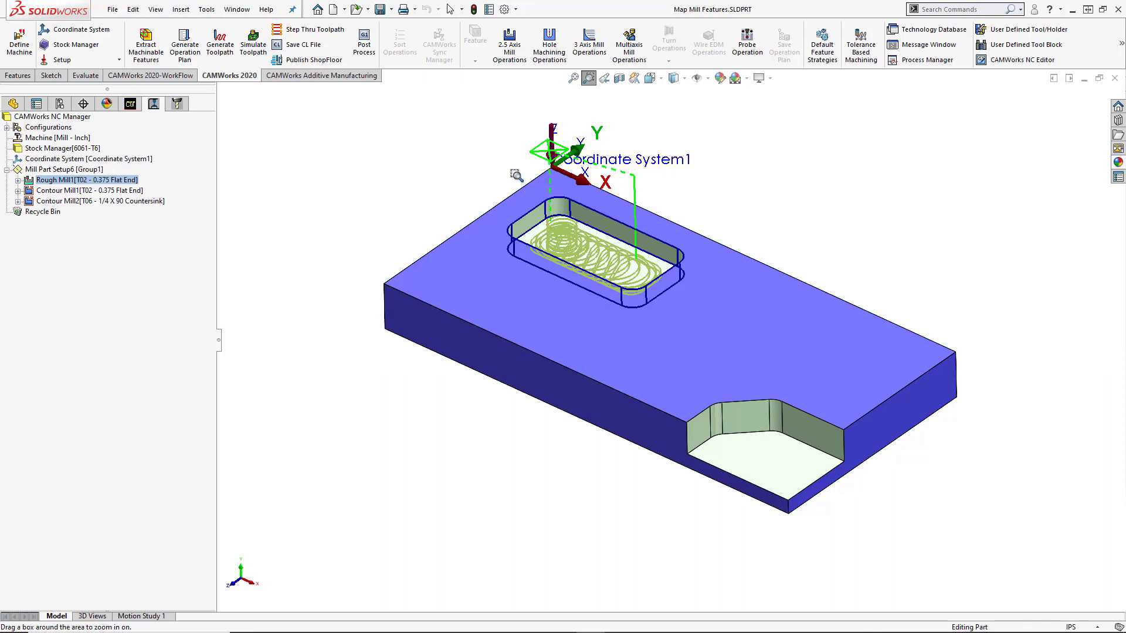
left_click_drag(489, 170, 892, 531)
key("Escape")
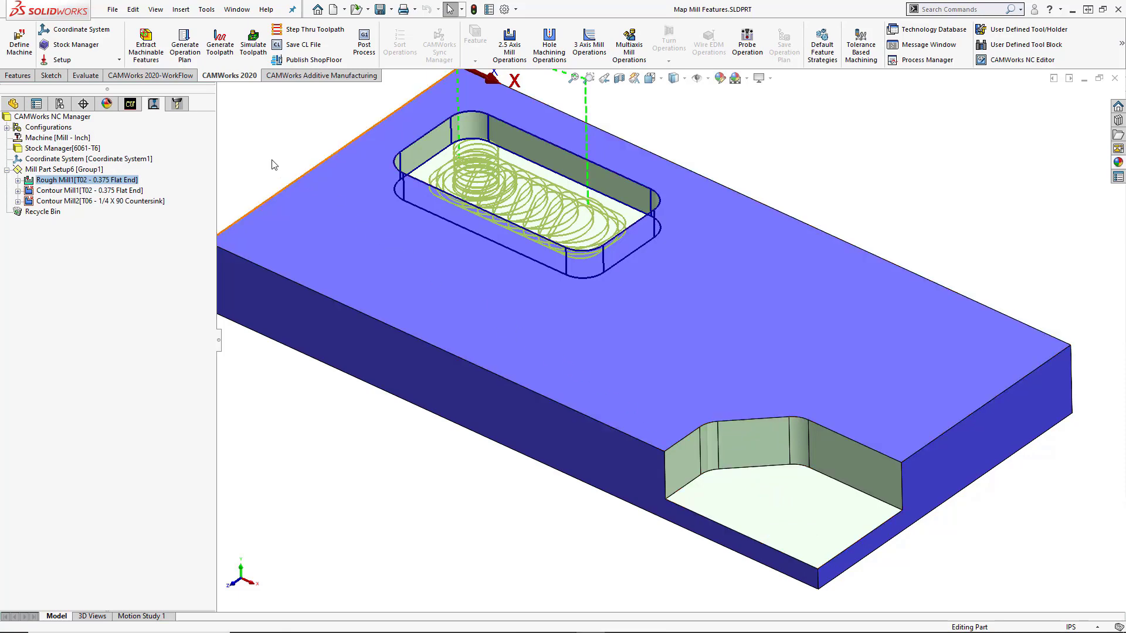
left_click(136, 108)
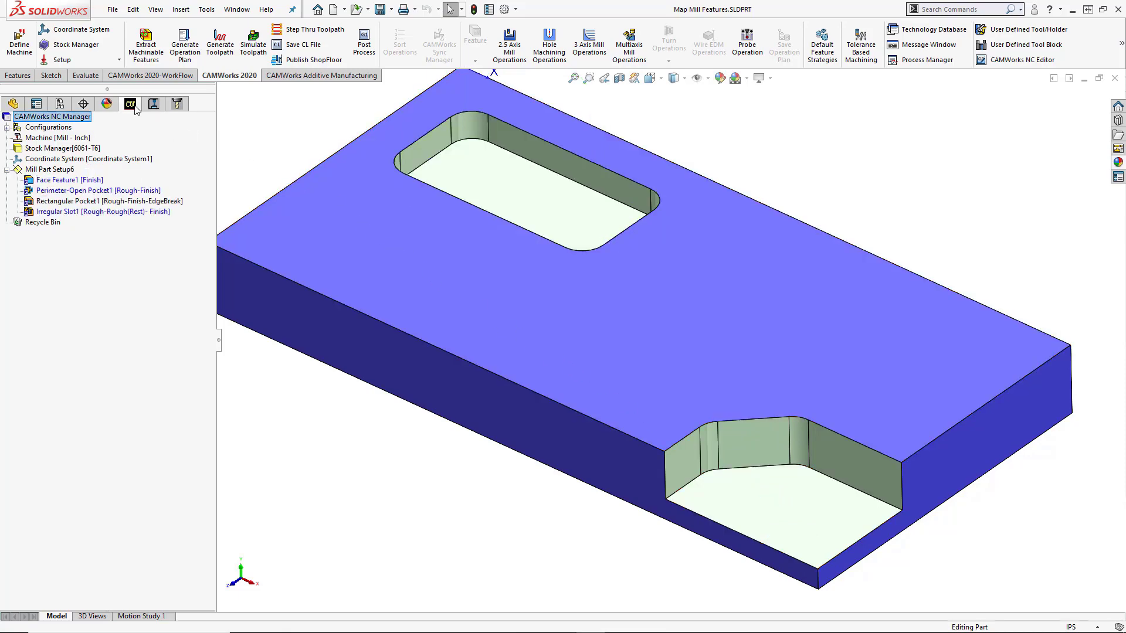
right_click(129, 203)
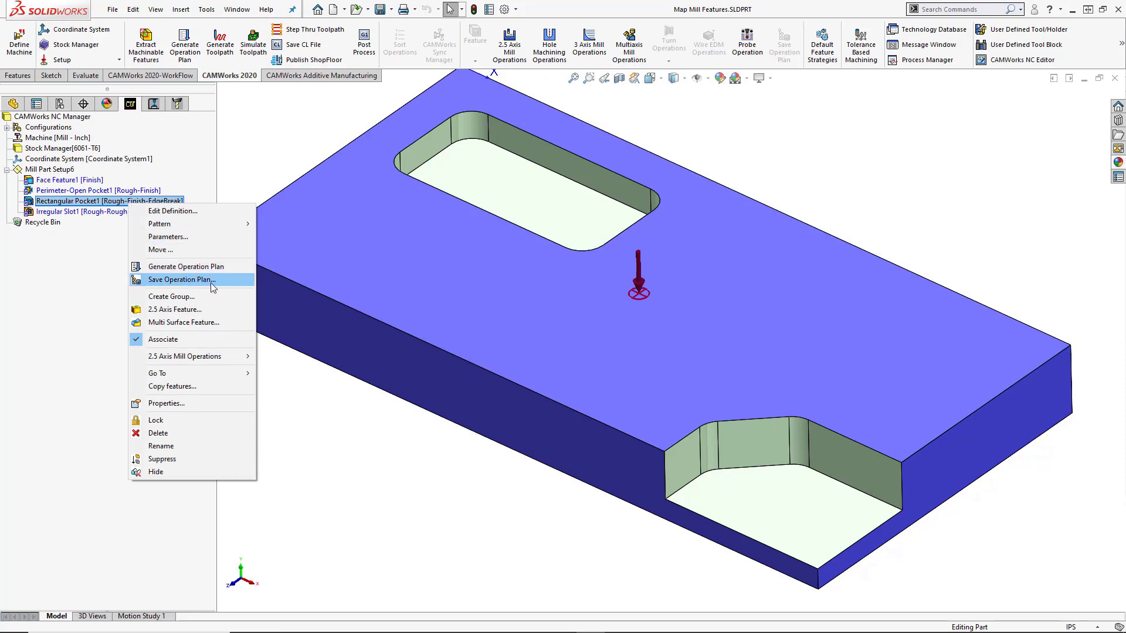
left_click(214, 280)
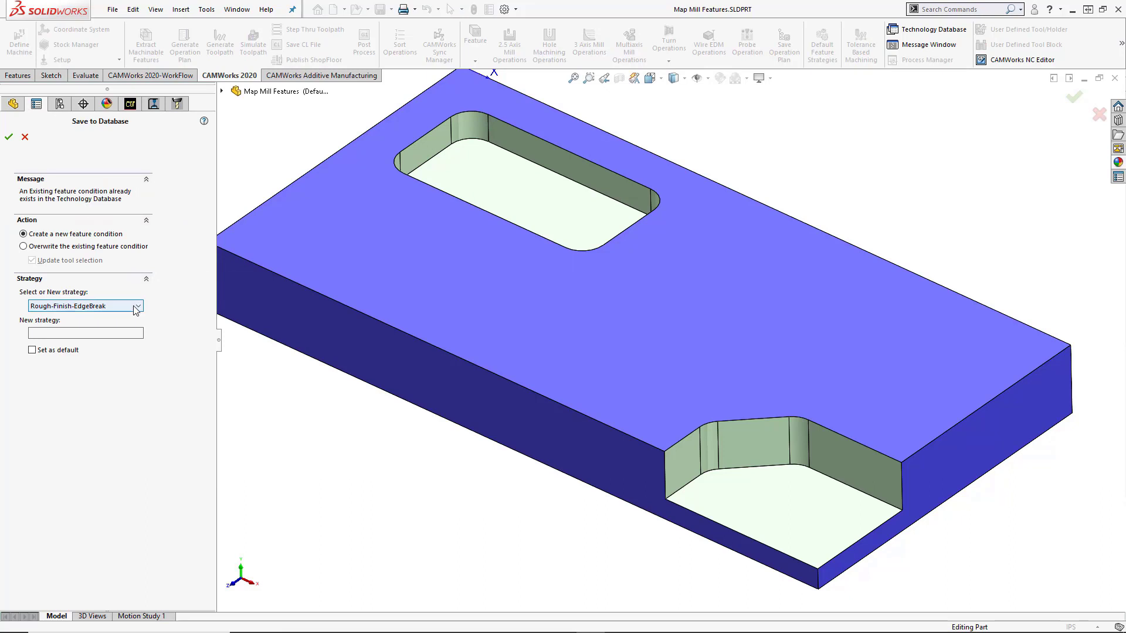
left_click(136, 307)
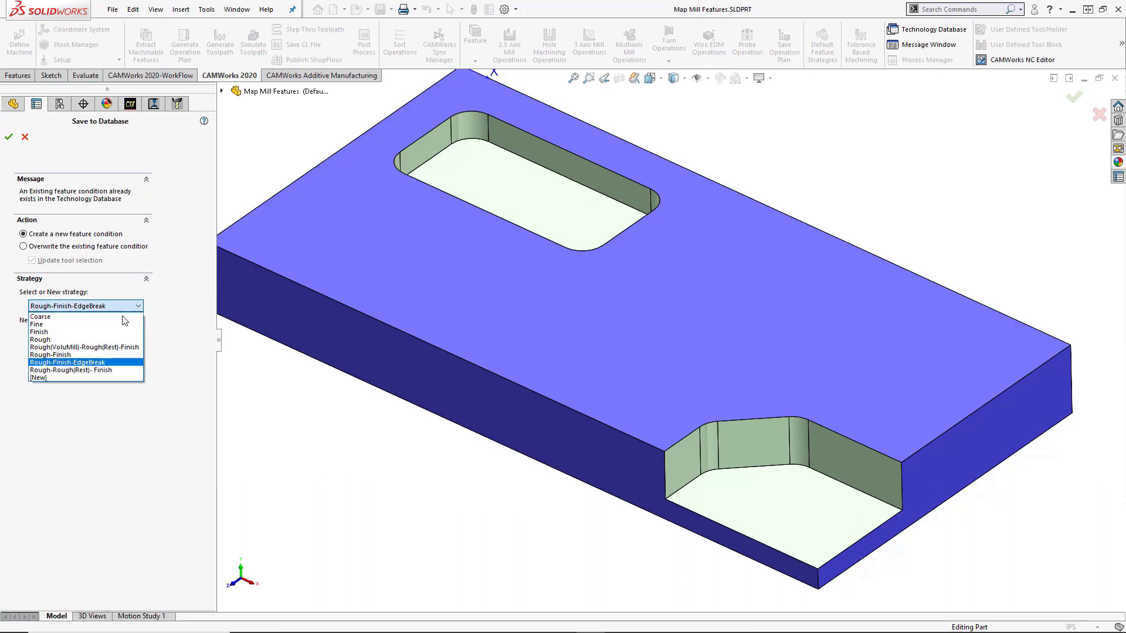
left_click(59, 379)
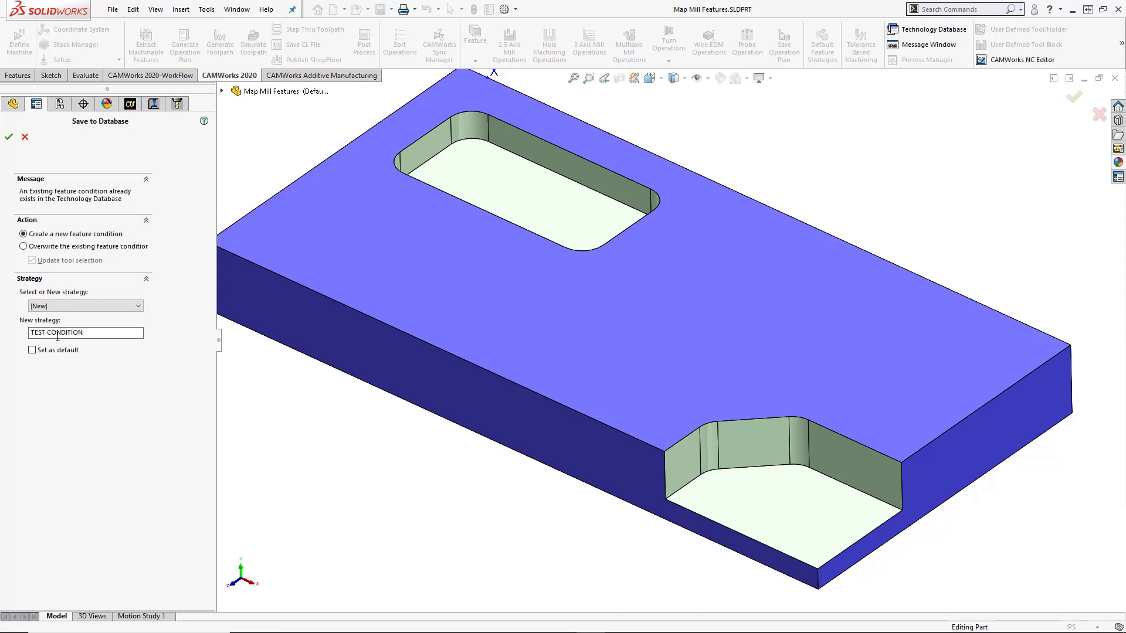
left_click(9, 138)
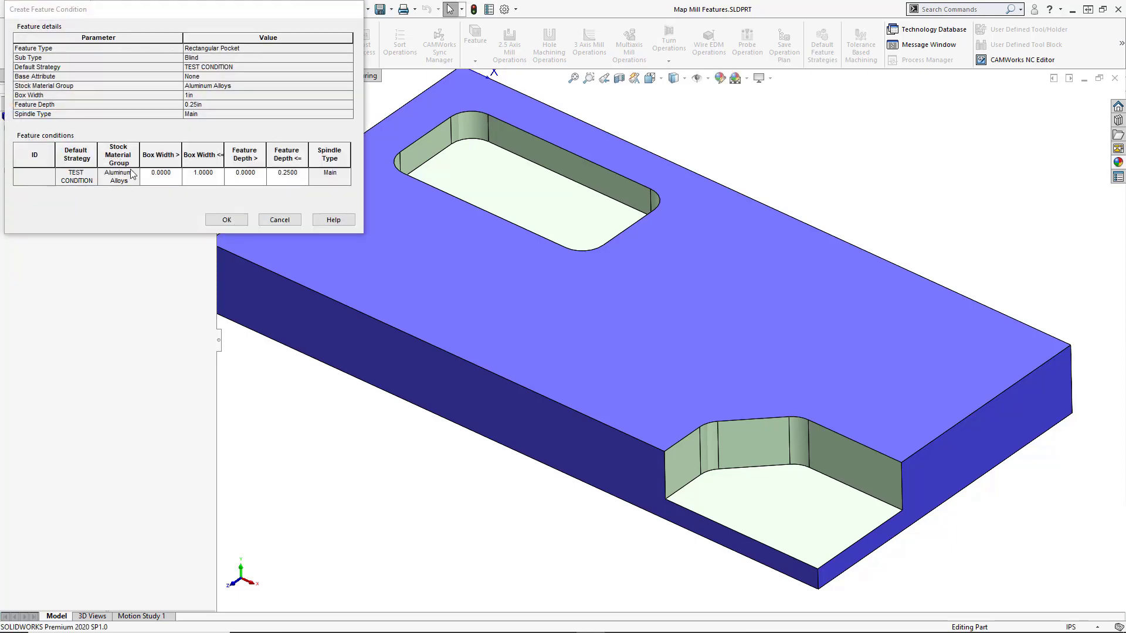
Step: Set the upper box width limit of the TEST CONDITION feature condition to 10
left_click_drag(196, 18, 228, 101)
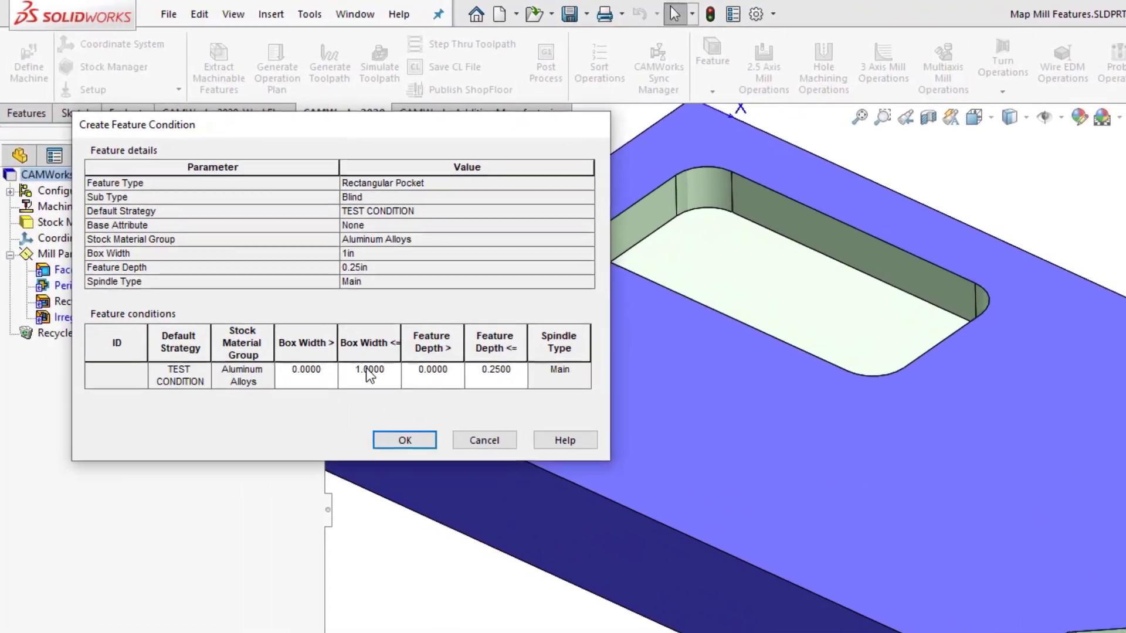
left_click(299, 302)
double_click(404, 420)
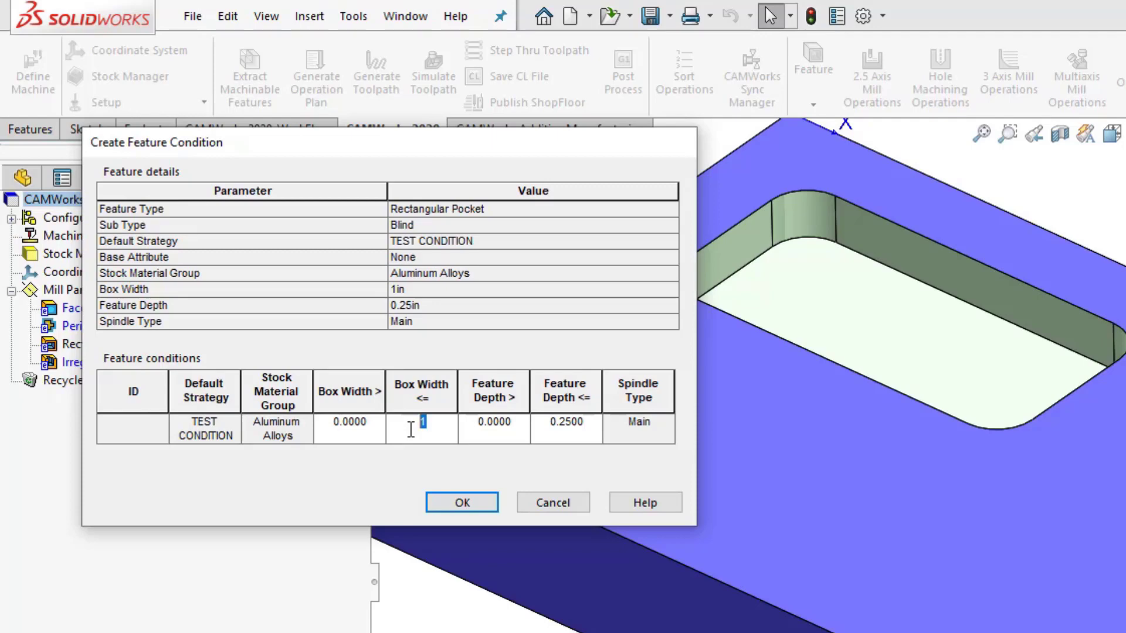
type("10.0")
key("Tab")
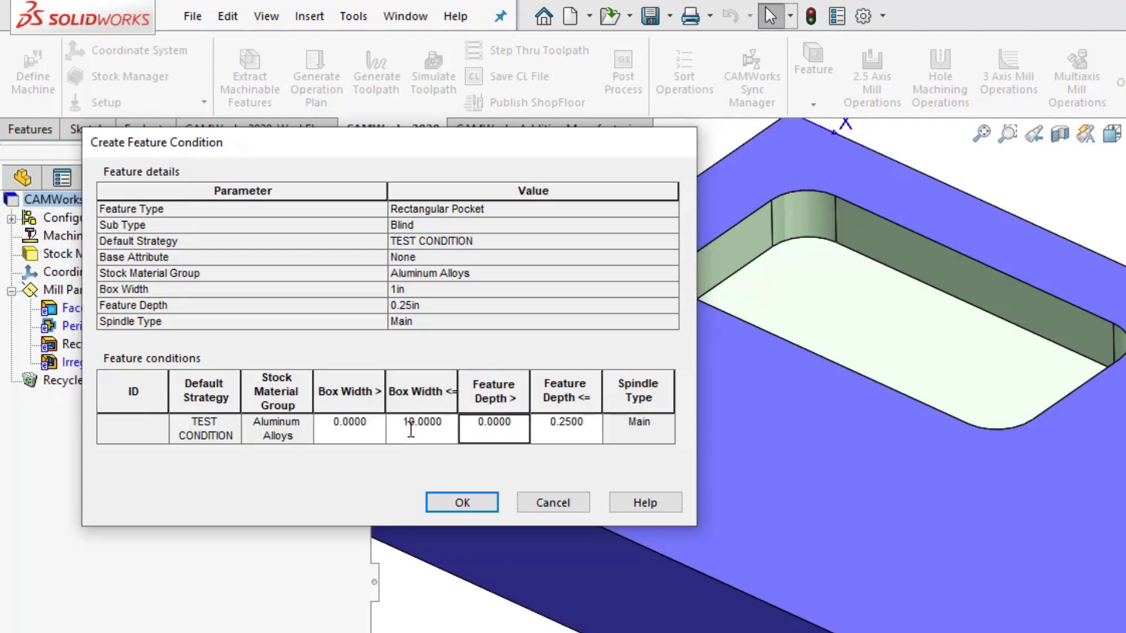
Step: Set the upper feature depth limit of the TEST CONDITION feature condition to 0.75 and create the condition
left_click(578, 431)
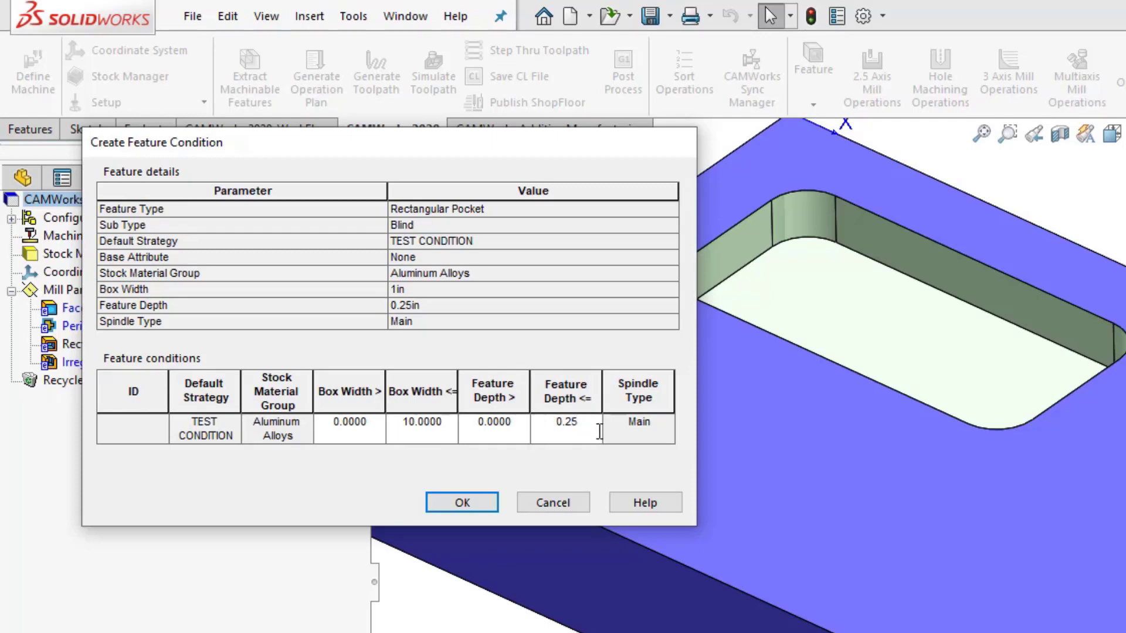
key("BackSpace")
key("BackSpace")
key("BackSpace")
key("BackSpace")
type(".75")
key("Tab")
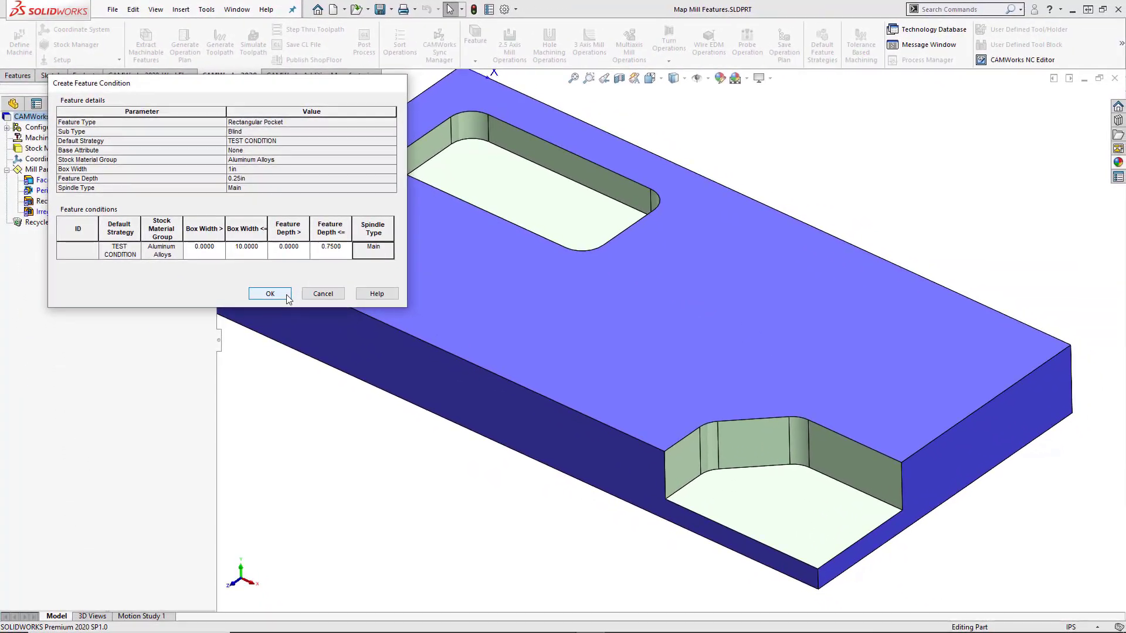
left_click(270, 294)
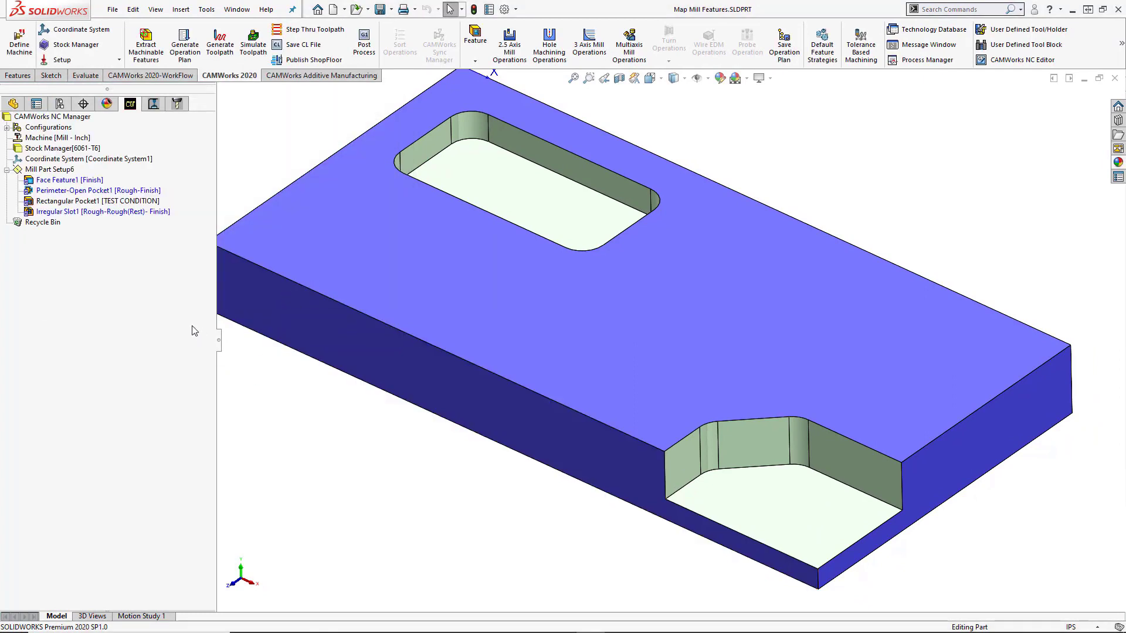
Step: Examine the strategies available in the definition of Irregular Slot1
left_click(133, 212)
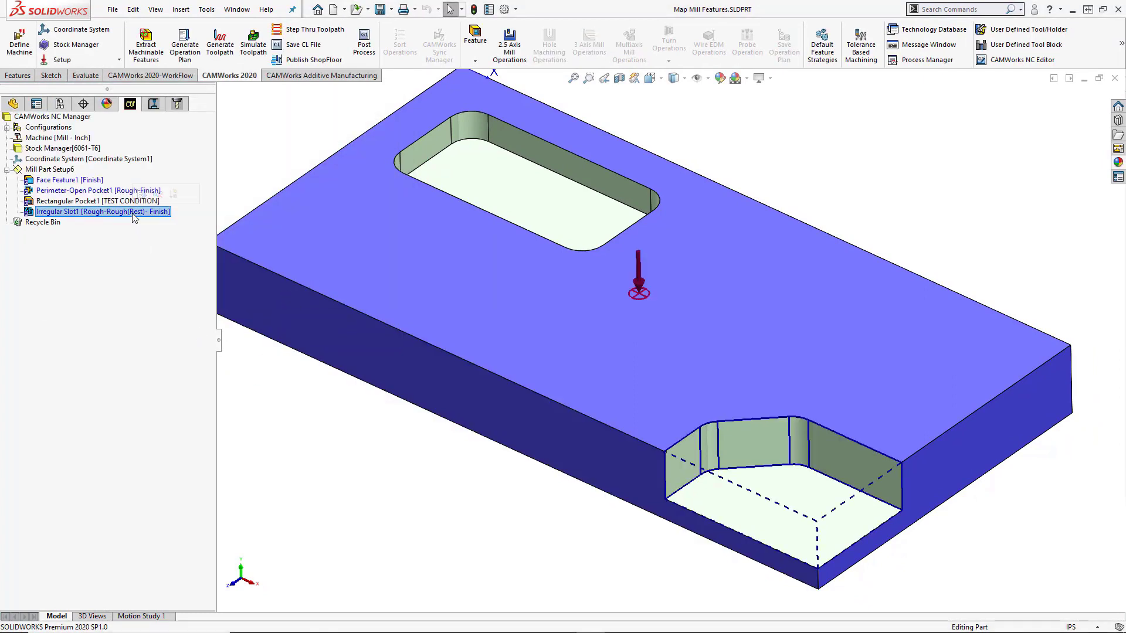
right_click(133, 215)
left_click(156, 222)
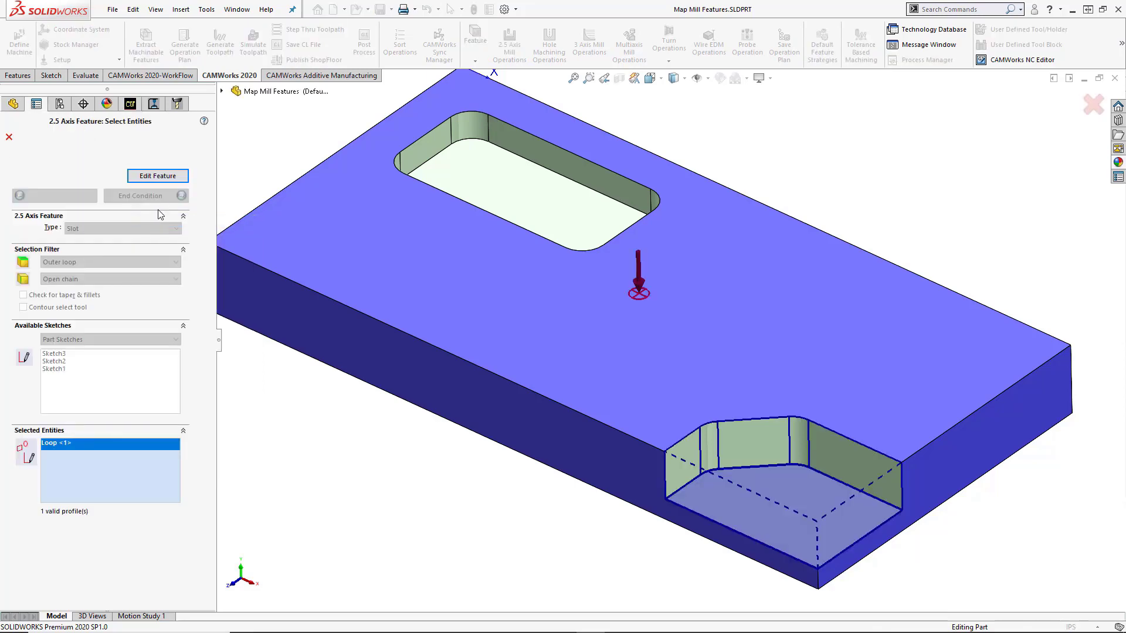
left_click(160, 178)
left_click(176, 245)
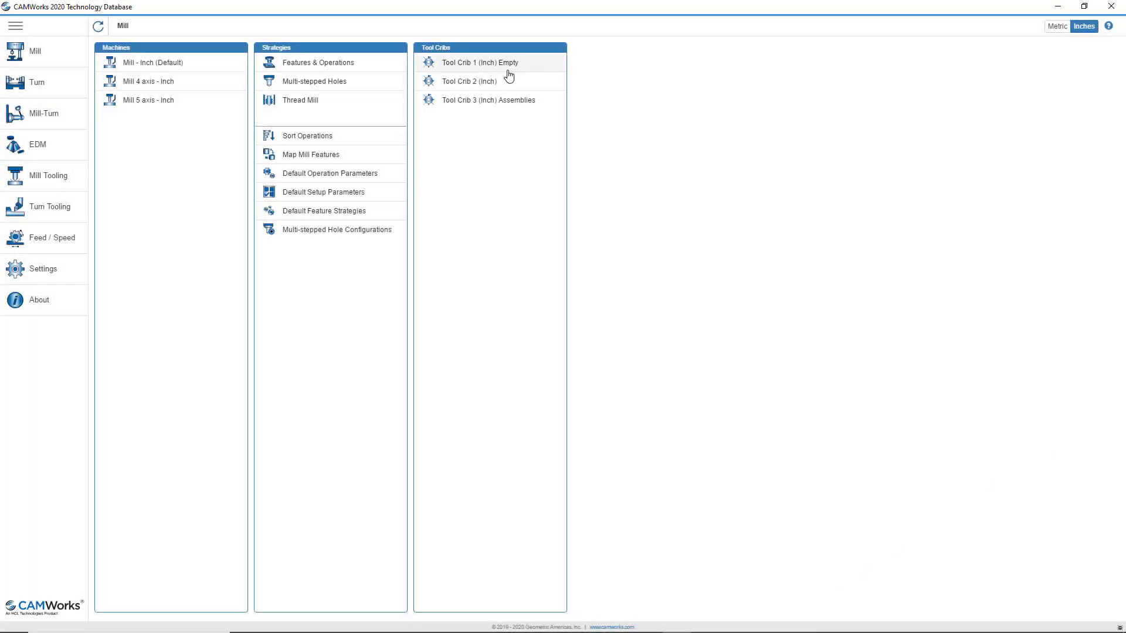
Step: In the CAMWorks Technology Database, map the Irregular / Wrapped Slot mill feature to Rectangular Pocket and save the mapping
left_click(338, 159)
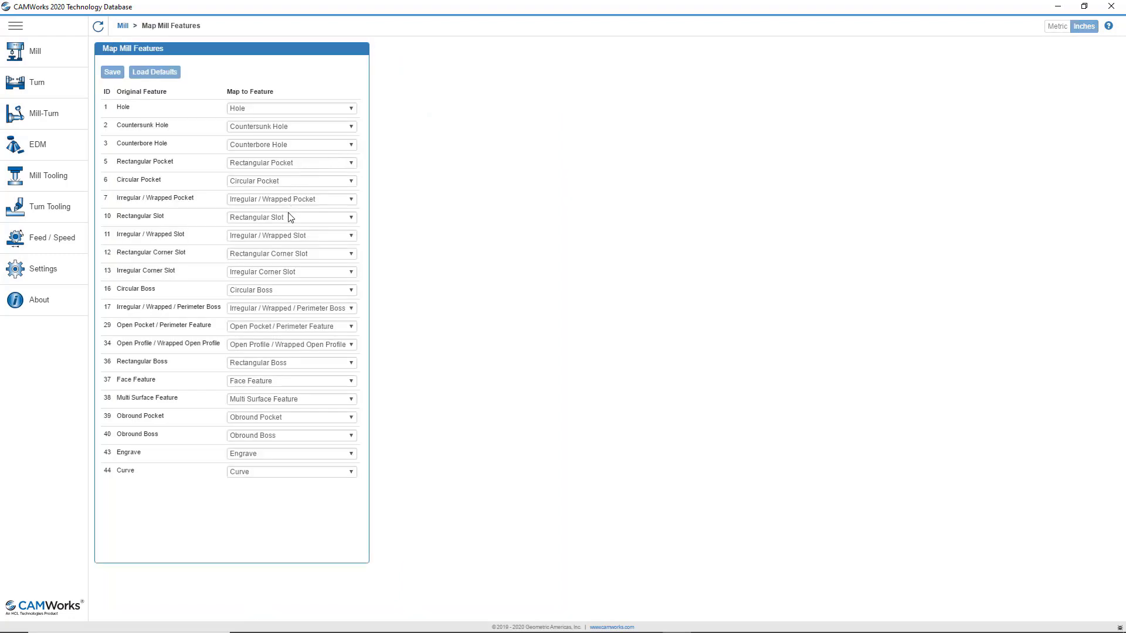
left_click(327, 237)
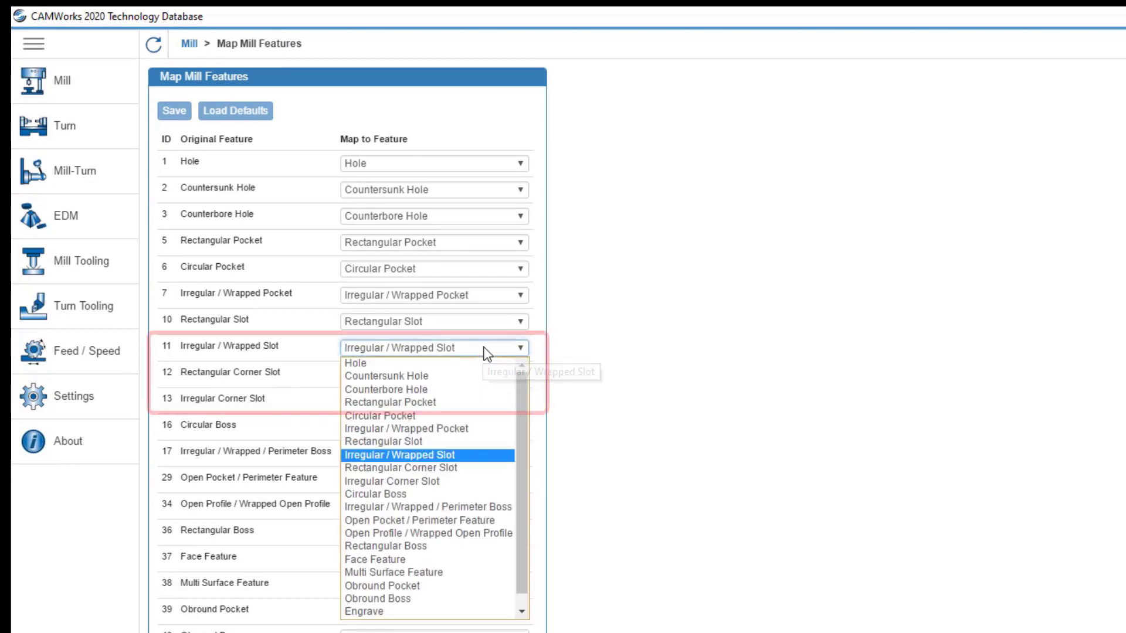
left_click(432, 403)
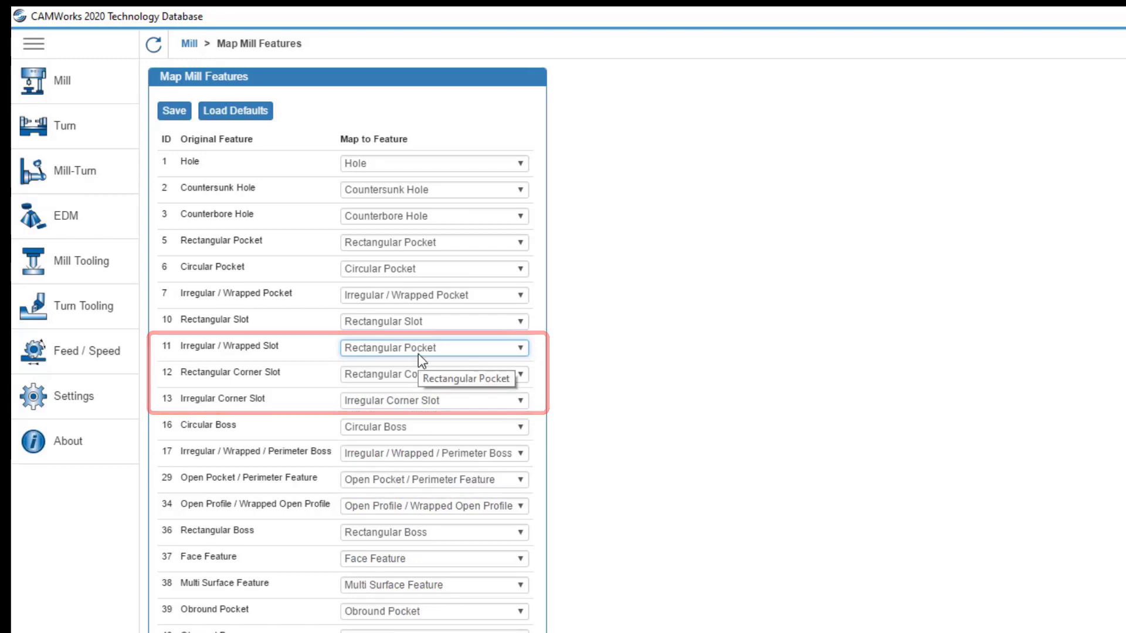
left_click(174, 113)
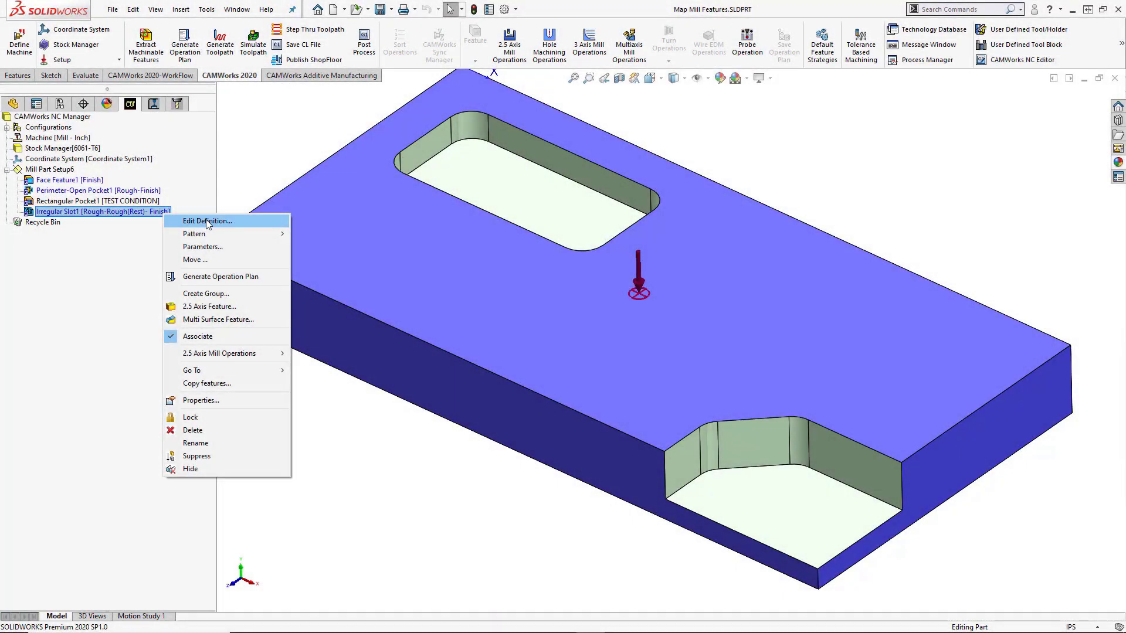
Step: Back in SOLIDWORKS, set the strategy of Irregular Slot1 to TEST CONDITION
left_click(207, 221)
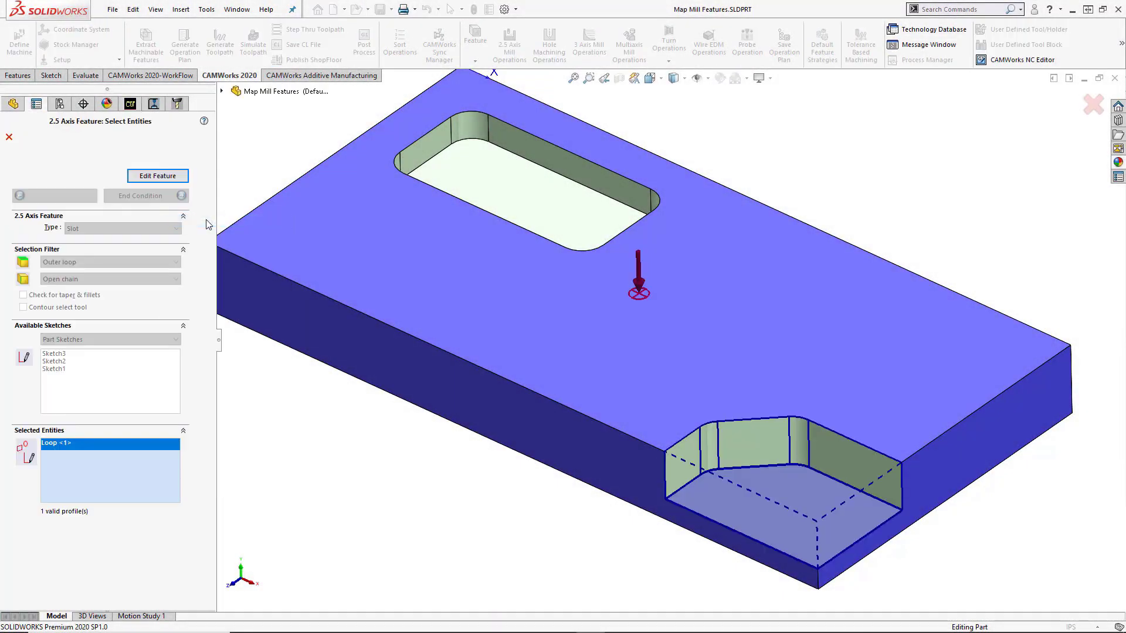
left_click(165, 195)
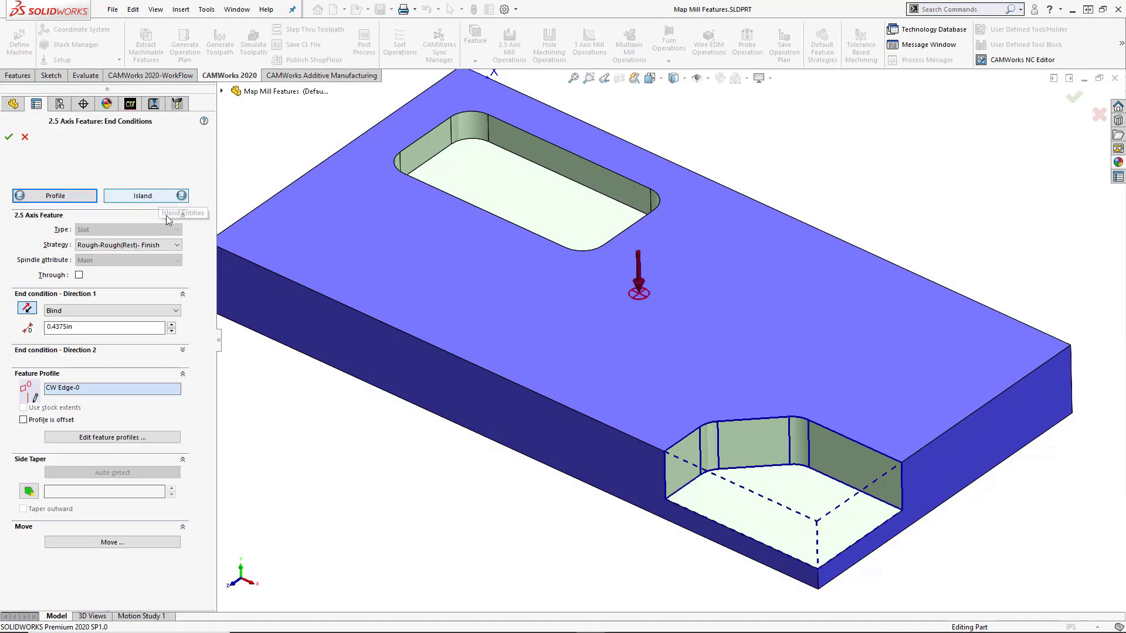
left_click(170, 245)
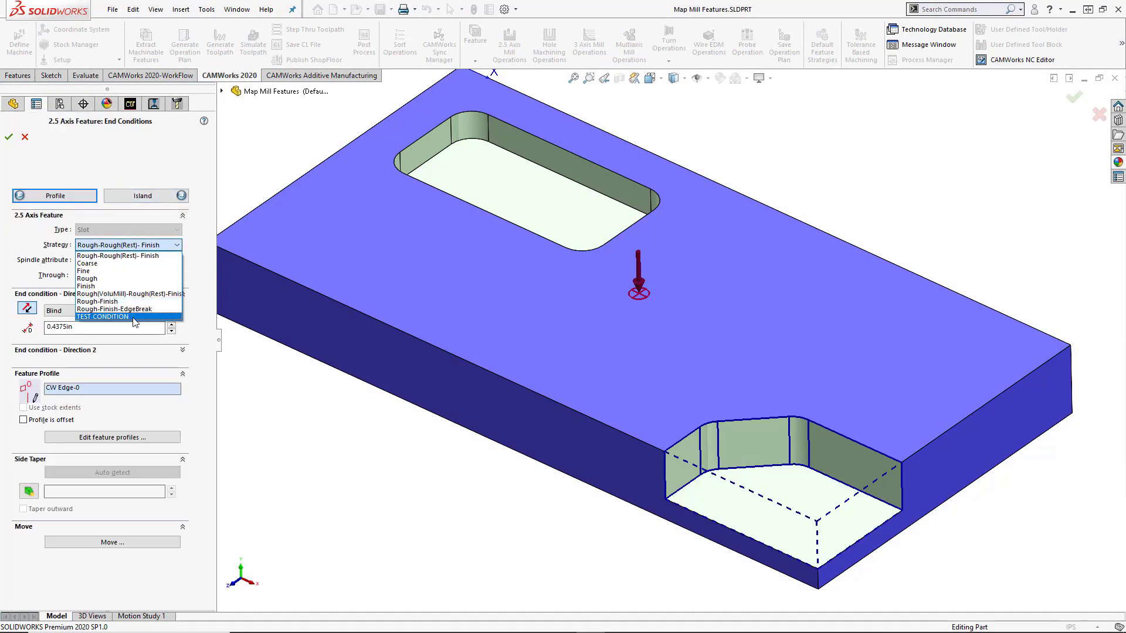
left_click(136, 317)
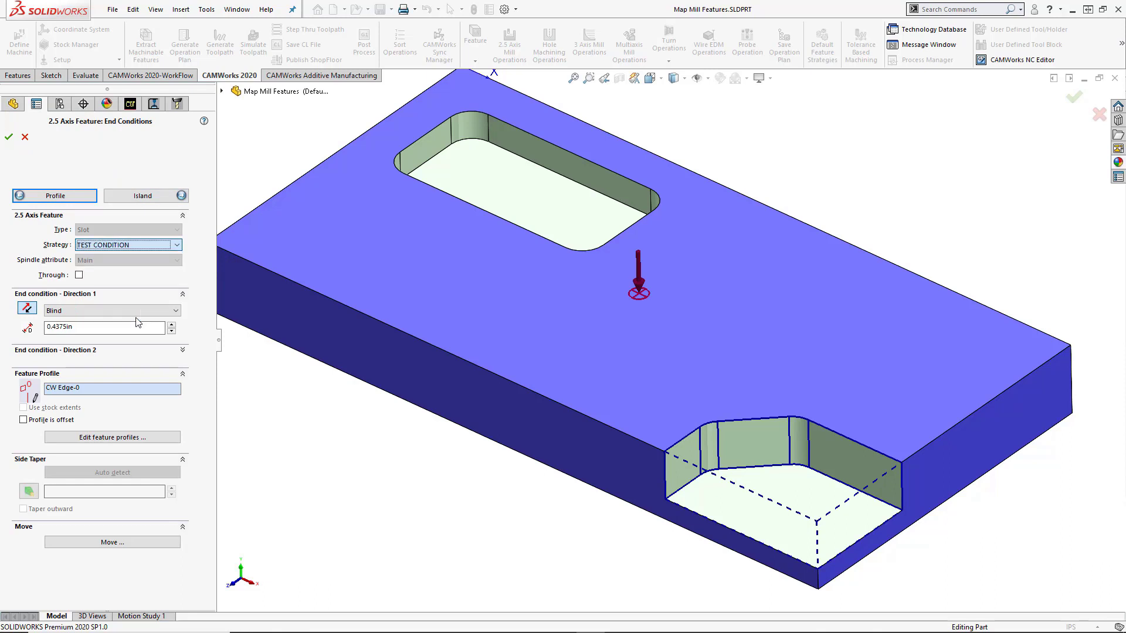
left_click_drag(361, 272, 294, 324)
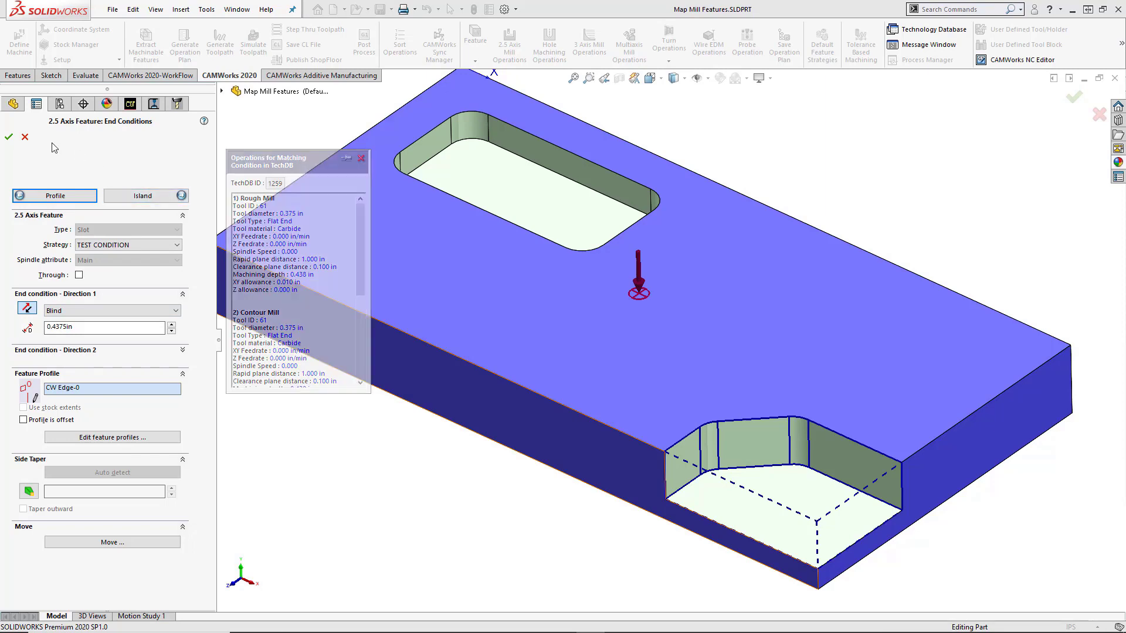
left_click(9, 137)
Step: Generate the operation plan for Irregular Slot1 and regenerate the toolpaths for Mill Part Setup6
right_click(48, 213)
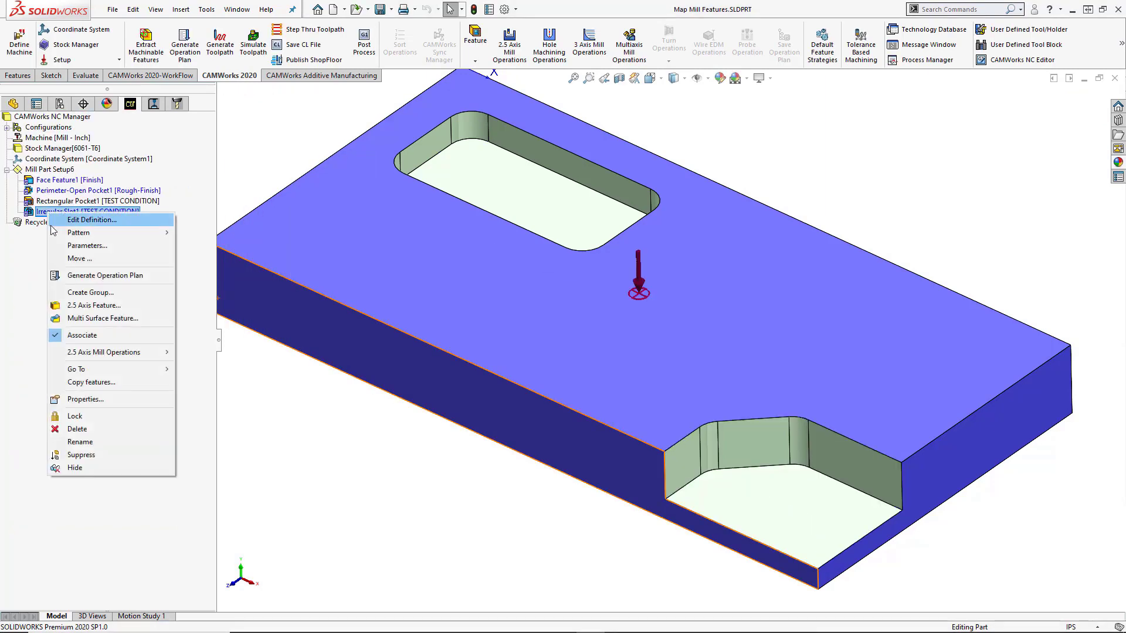
left_click(58, 277)
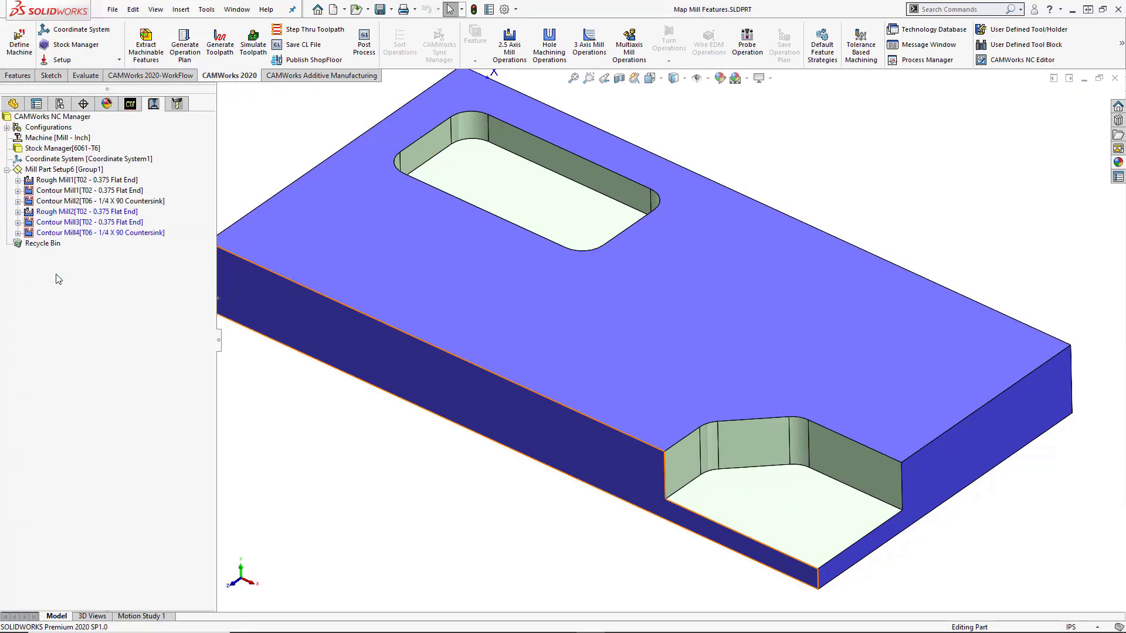
right_click(82, 169)
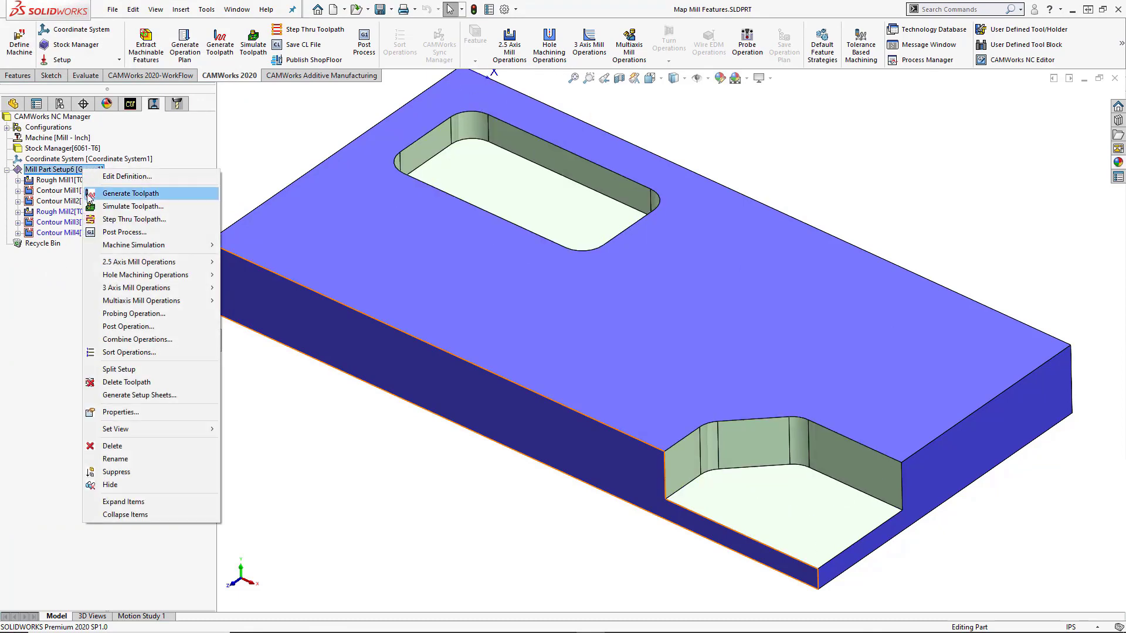
left_click(129, 193)
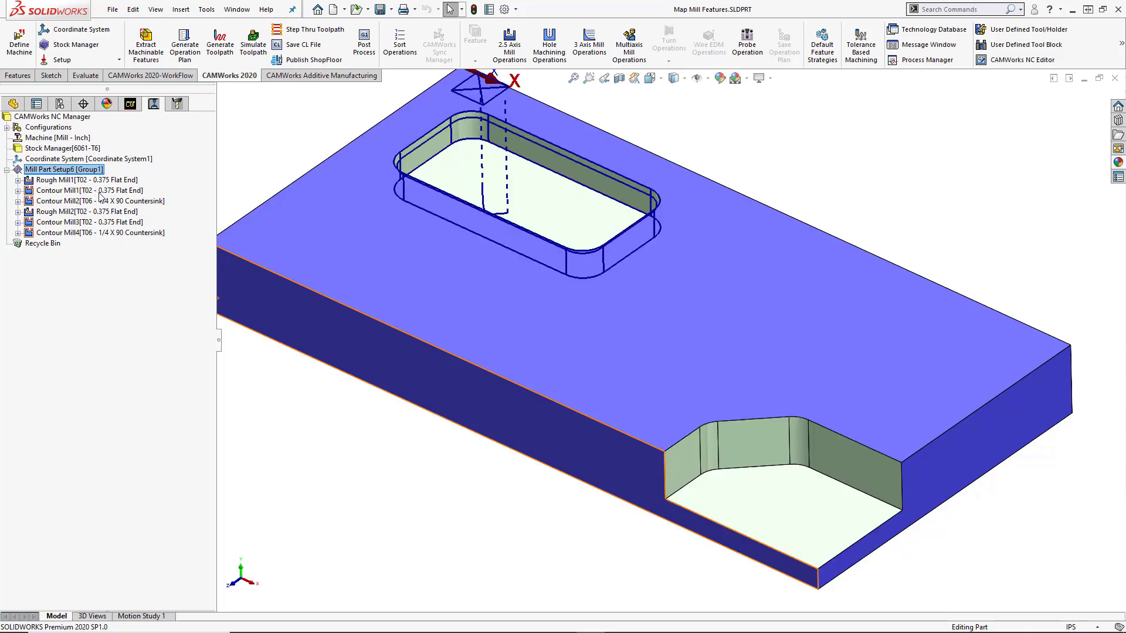
Step: For Mill Part Setup6, arrange the operation-type sort order with Rough Mill first and Contour Mill second
right_click(99, 169)
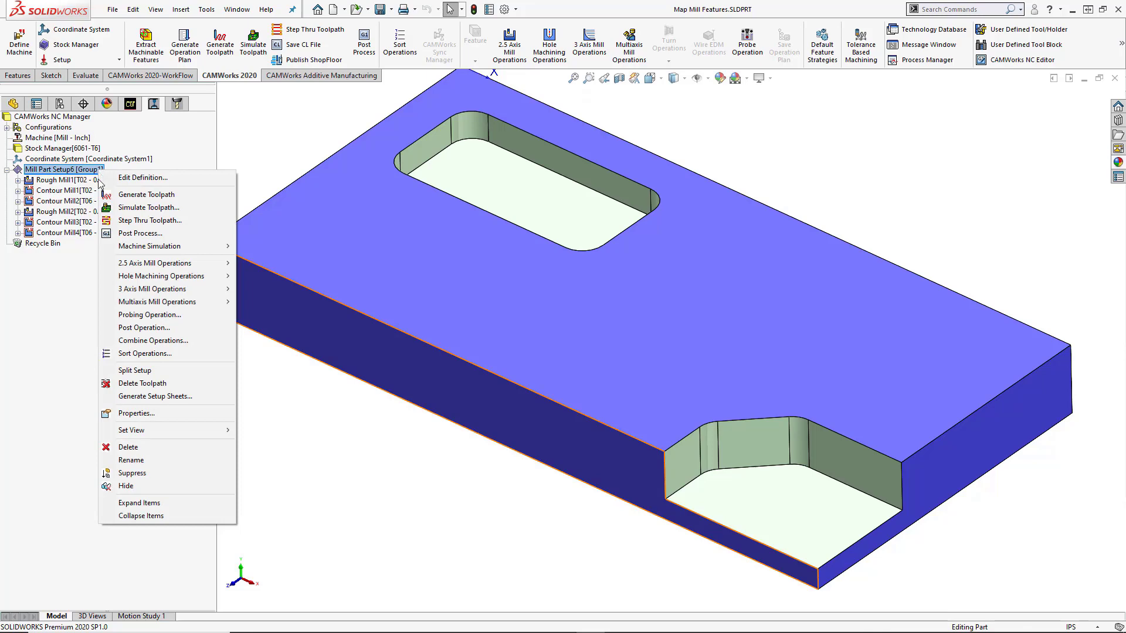
left_click(144, 353)
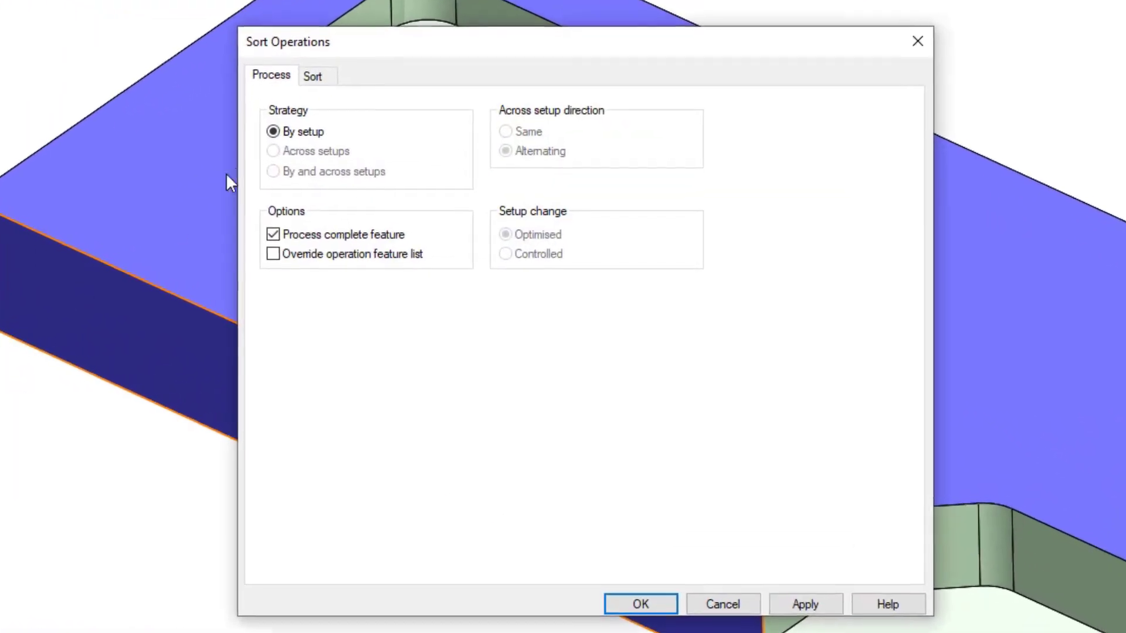
left_click(331, 94)
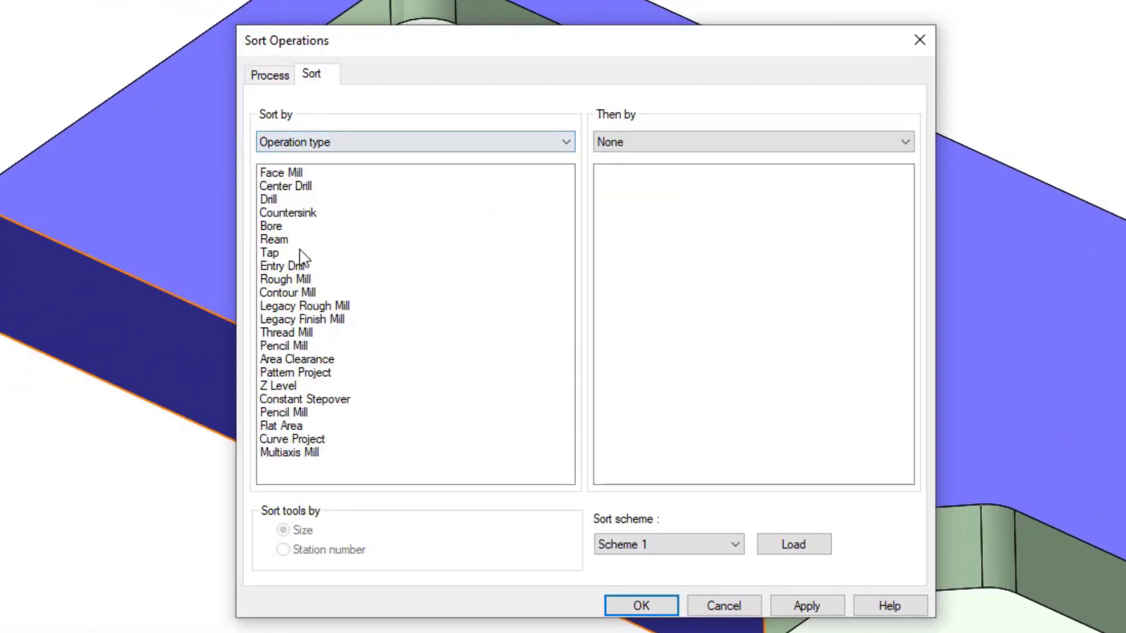
left_click(300, 280)
left_click_drag(277, 281, 287, 169)
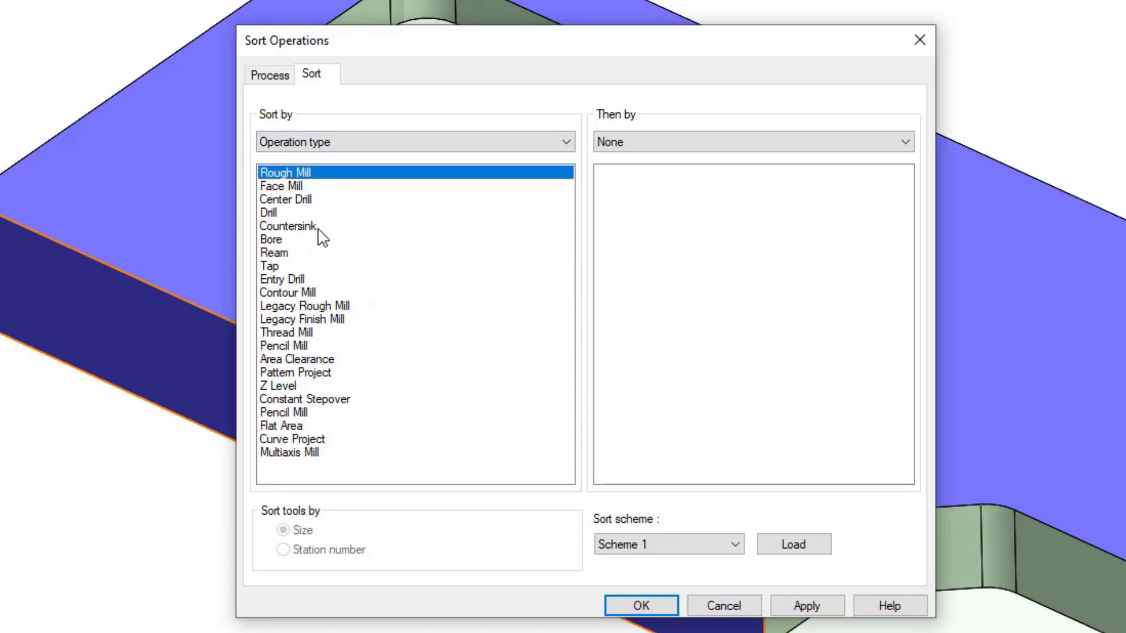
left_click_drag(317, 292, 319, 186)
Step: Add Tool as the secondary sort criterion, apply the sort to the setup's operations and accept it
left_click(609, 142)
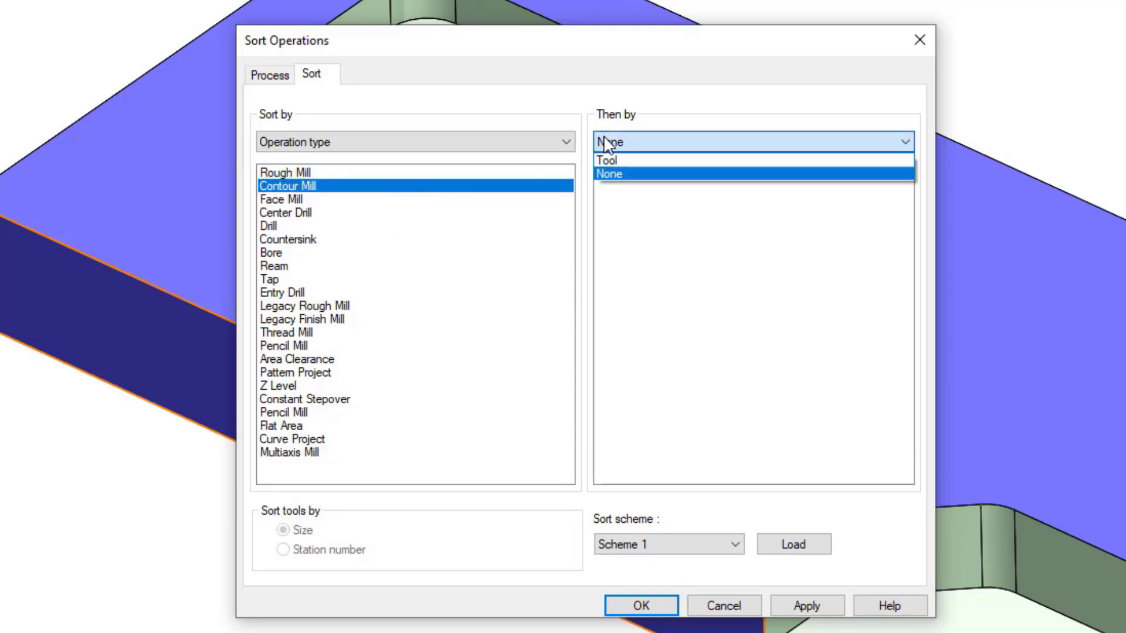
left_click(606, 158)
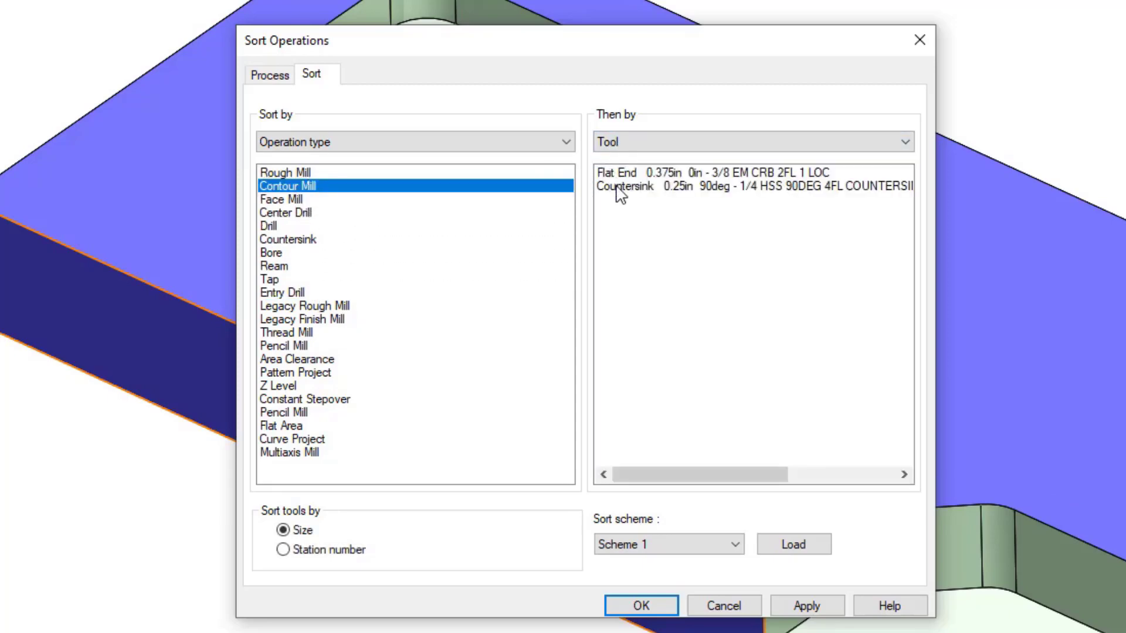
left_click(804, 608)
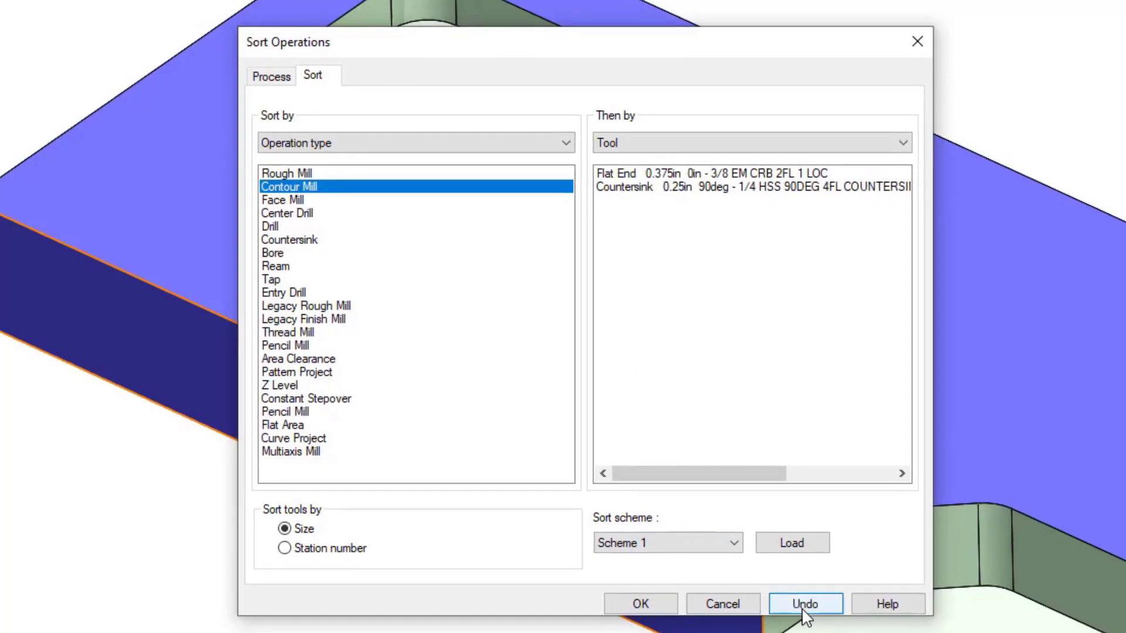
left_click(654, 601)
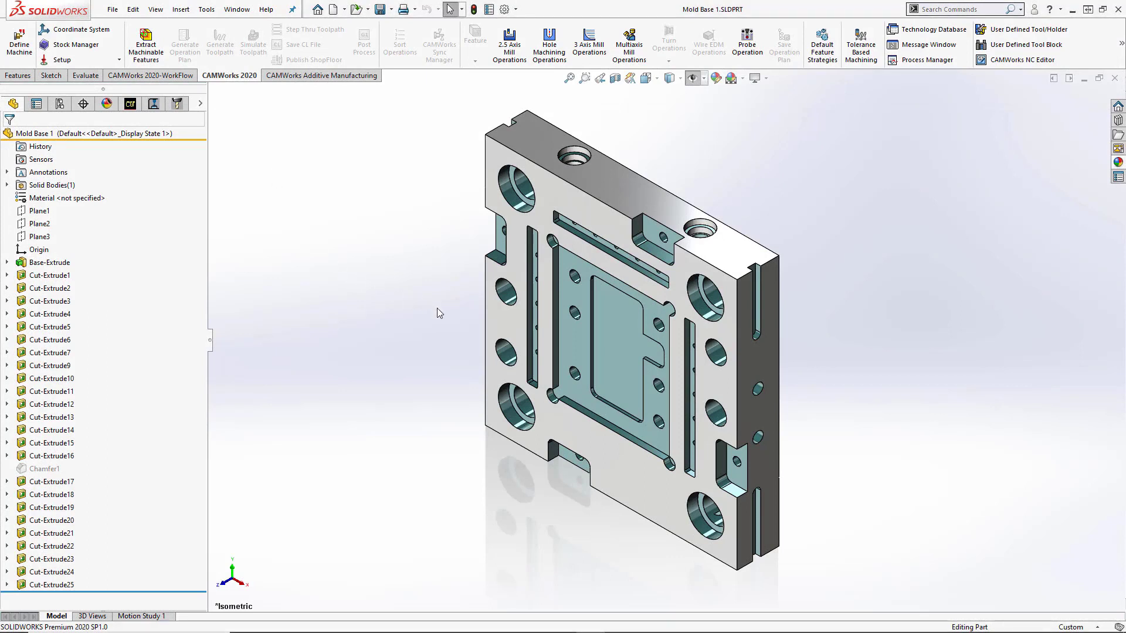
middle_click_drag(437, 308, 525, 170)
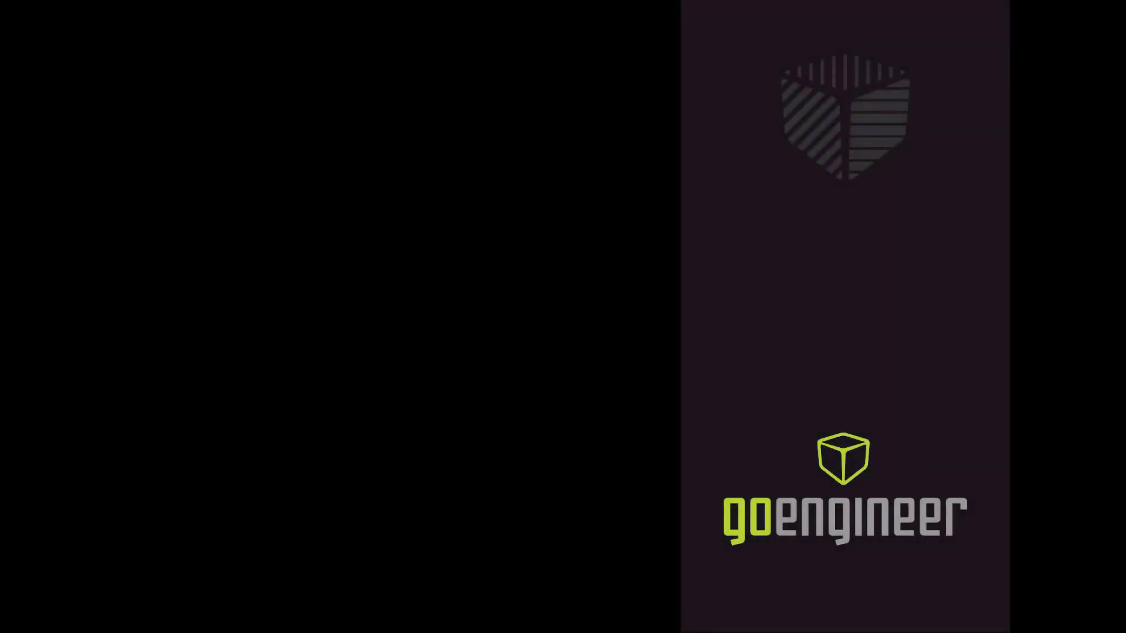